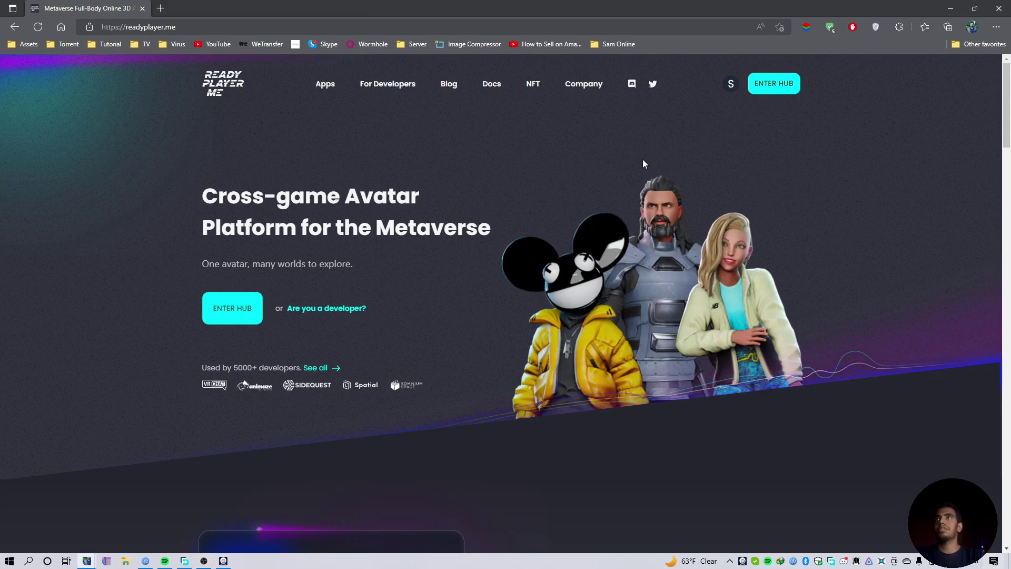
# Step: Browse the readyplayer.me homepage, return to the top, and bring up the Create Avatar option
pyautogui.scroll(-15, 643, 164)
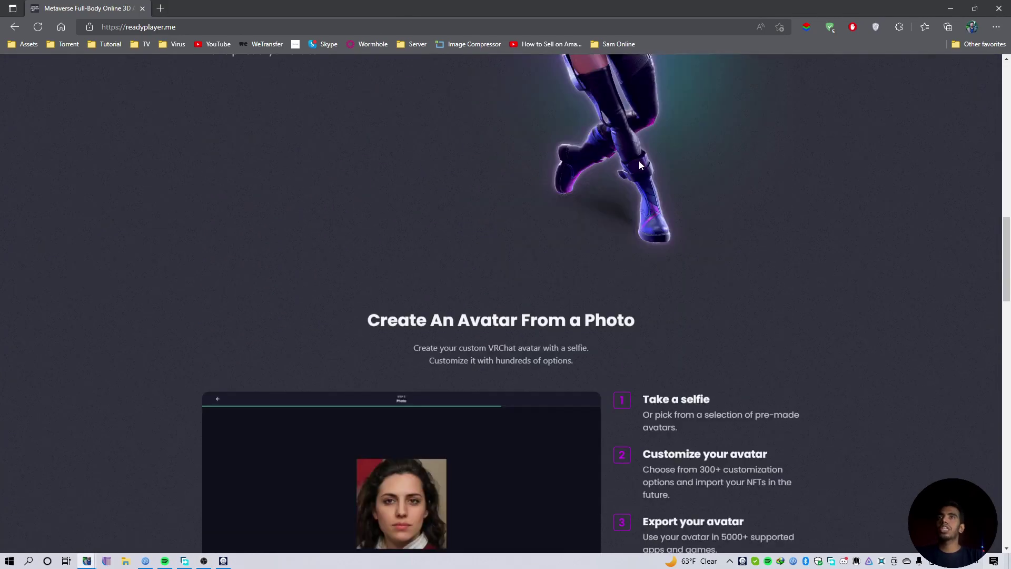
pyautogui.scroll(-15, 640, 165)
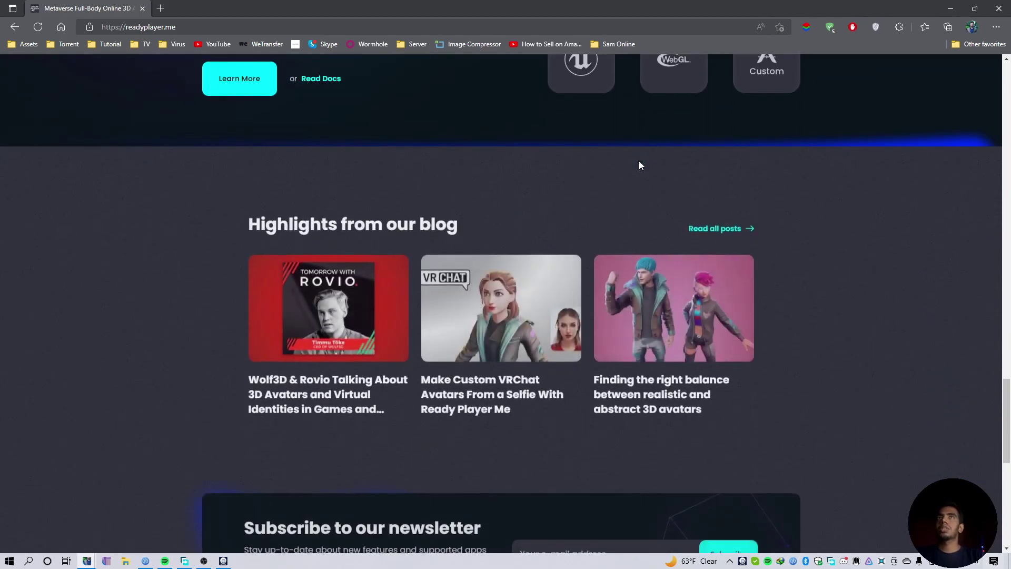
pyautogui.scroll(3, 639, 165)
pyautogui.scroll(-5, 640, 166)
pyautogui.scroll(8, 640, 166)
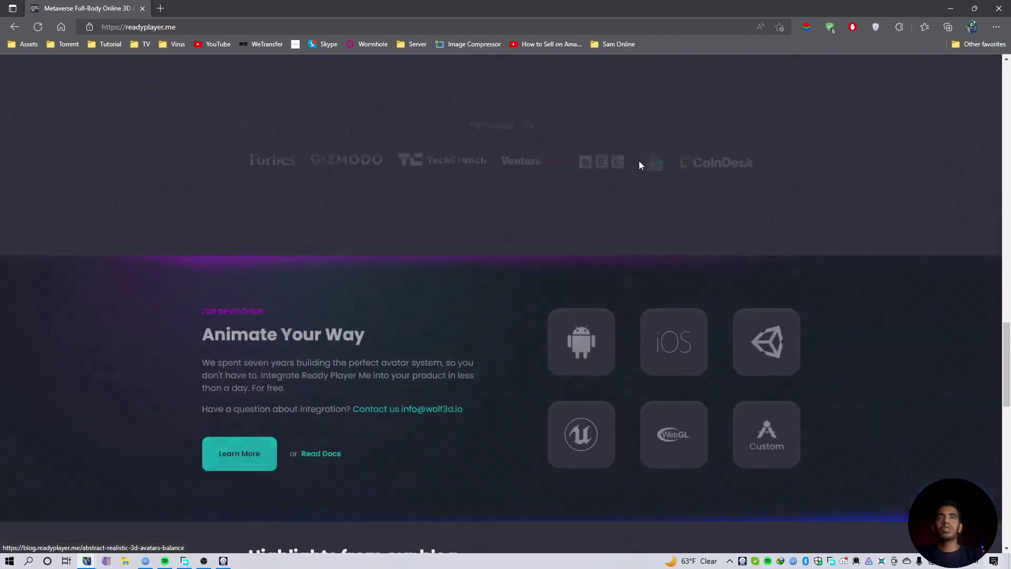
pyautogui.scroll(20, 640, 161)
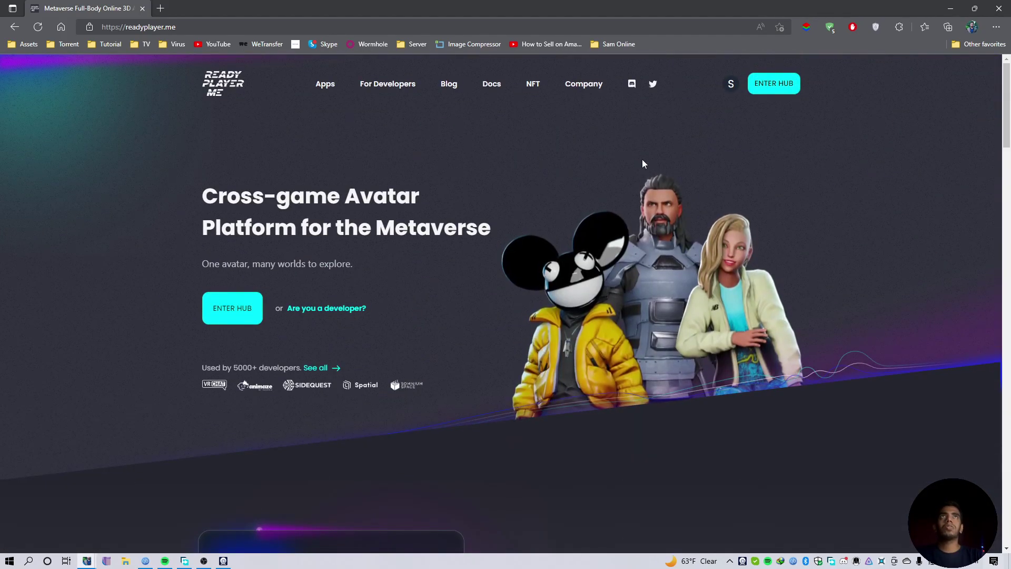
pyautogui.click(242, 305)
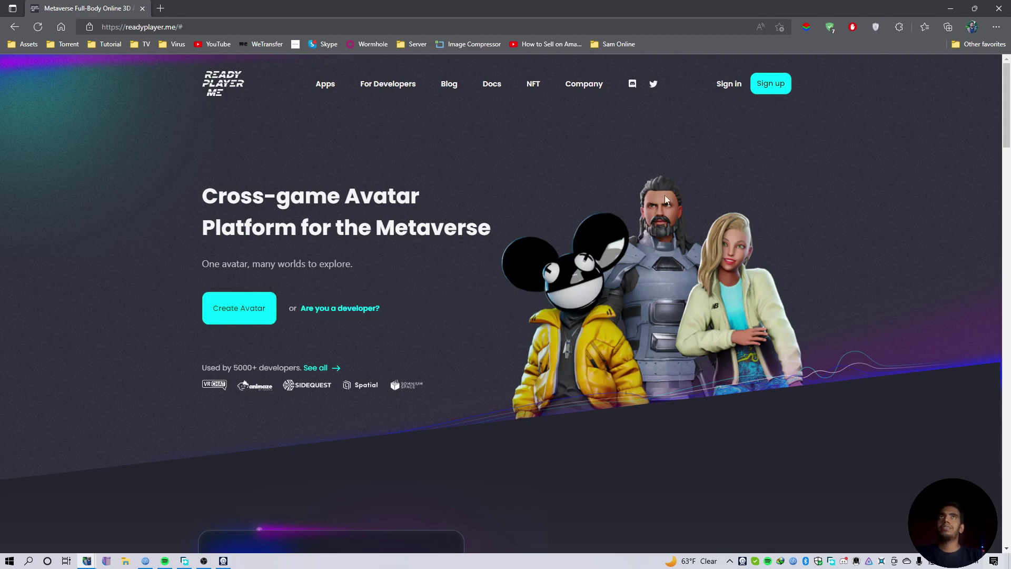
# Step: Start a masculine avatar without a photo and load the ginger curly-haired preset into the editor
pyautogui.click(251, 310)
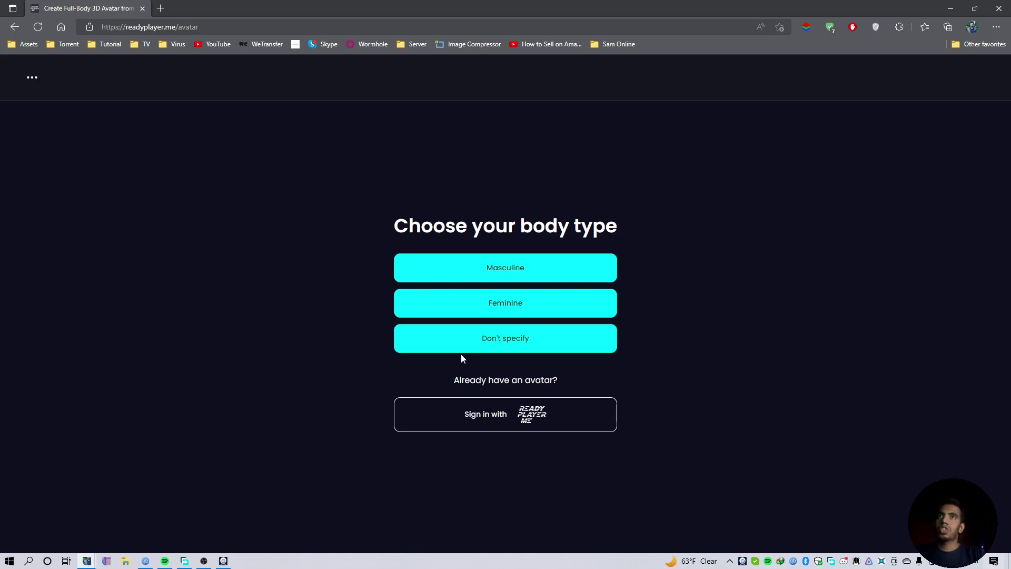
pyautogui.click(493, 276)
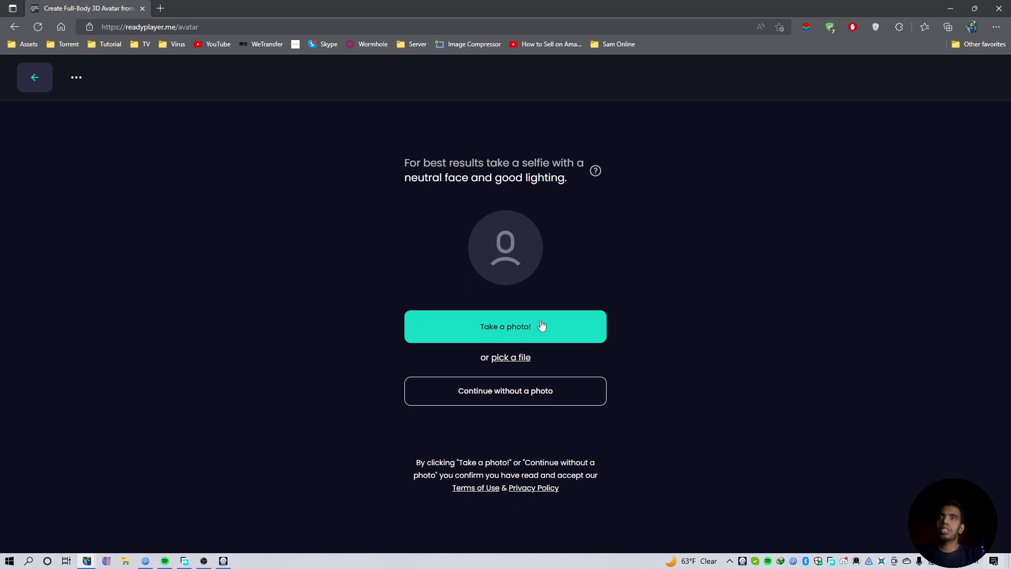
pyautogui.click(509, 401)
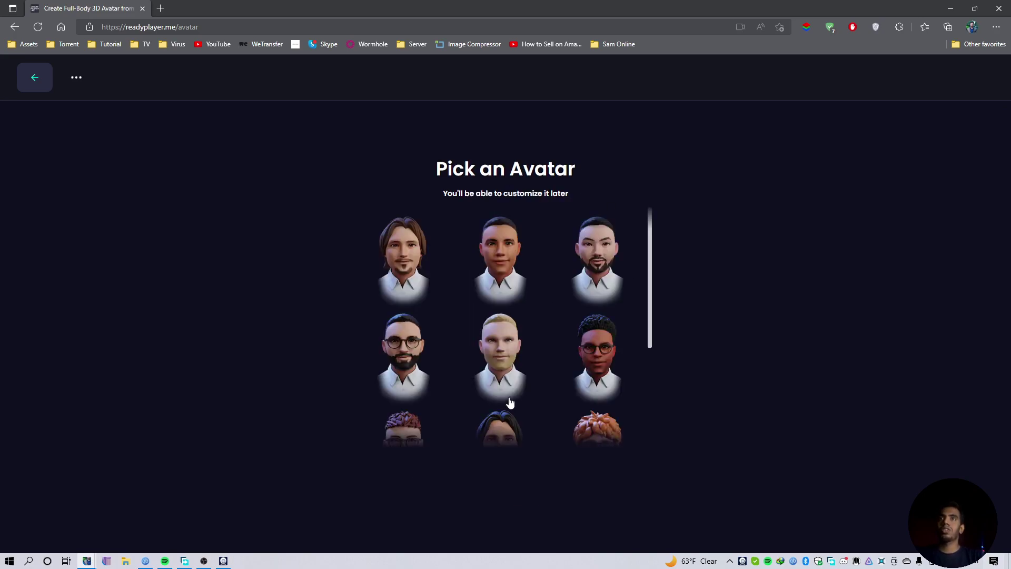
pyautogui.scroll(-1, 617, 344)
pyautogui.scroll(-2, 618, 343)
pyautogui.scroll(3, 618, 343)
pyautogui.scroll(-2, 618, 343)
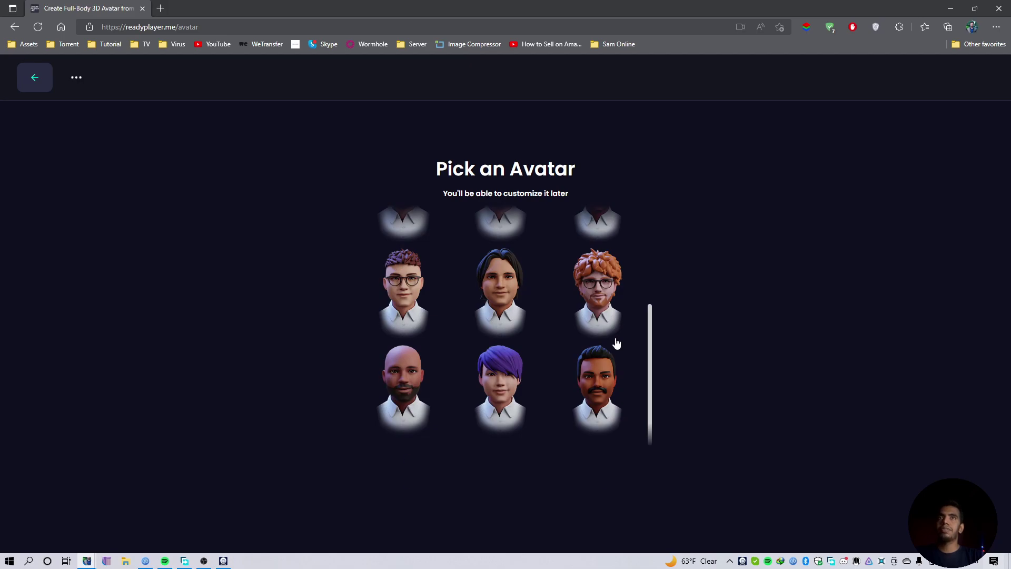
pyautogui.click(616, 340)
pyautogui.click(508, 477)
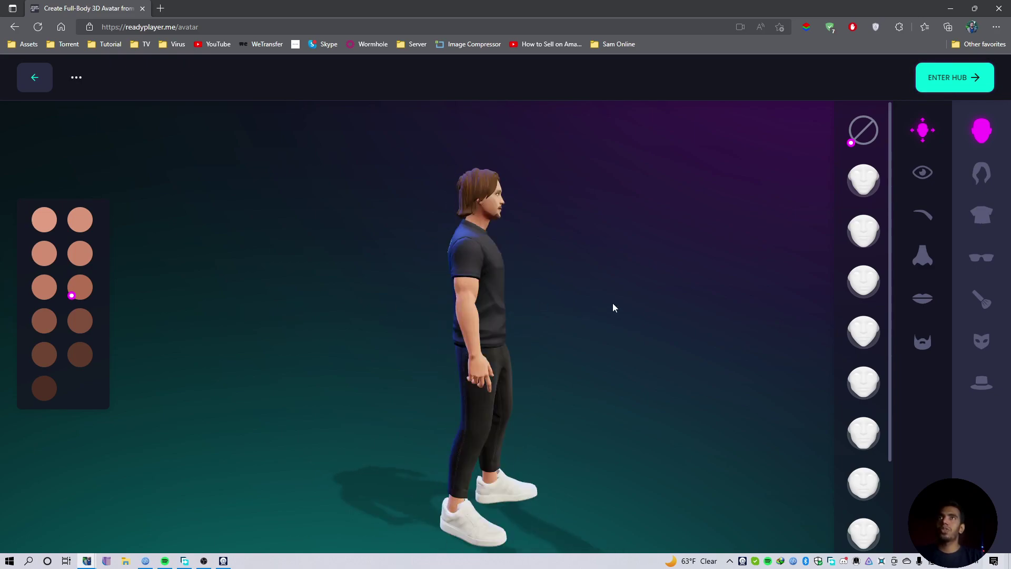
# Step: Give the avatar a light skin tone and the first face shape
pyautogui.click(33, 227)
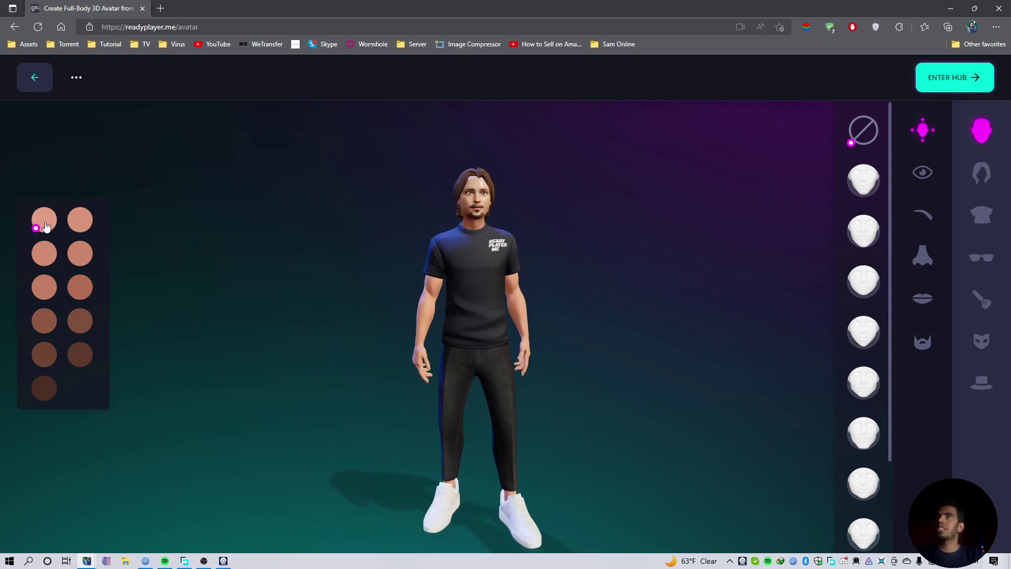
pyautogui.click(81, 254)
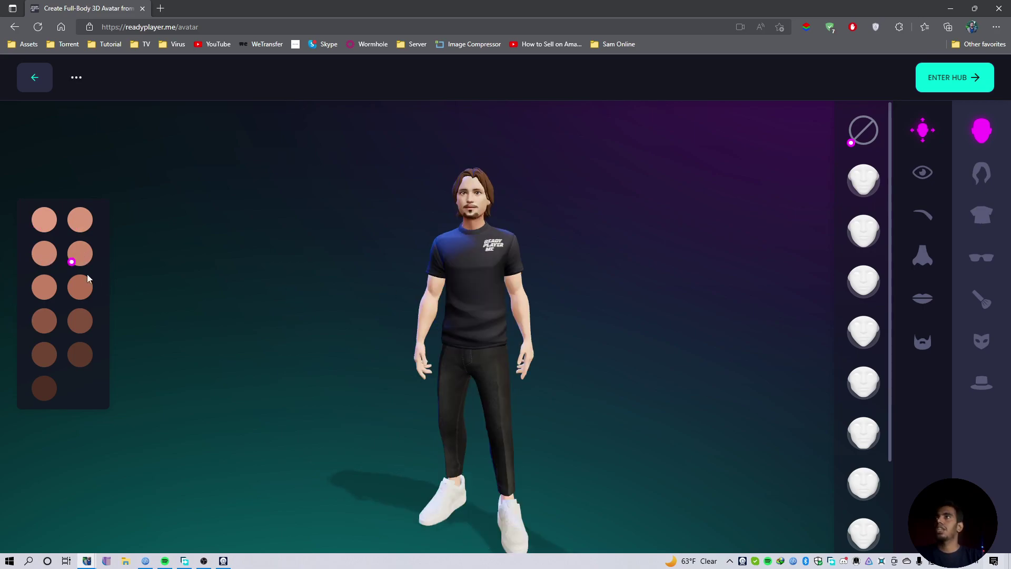
pyautogui.click(79, 221)
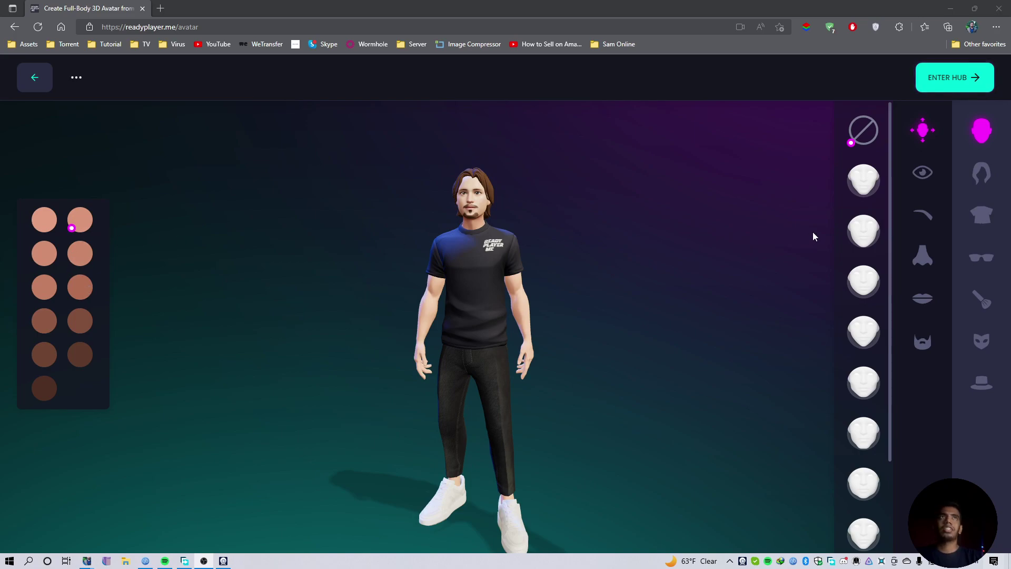
pyautogui.click(863, 186)
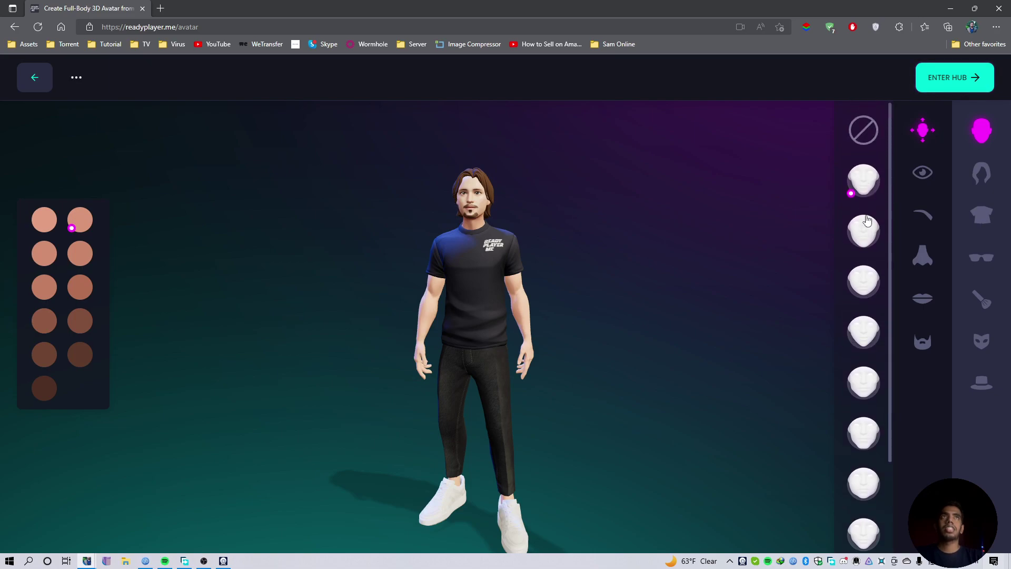
pyautogui.click(867, 224)
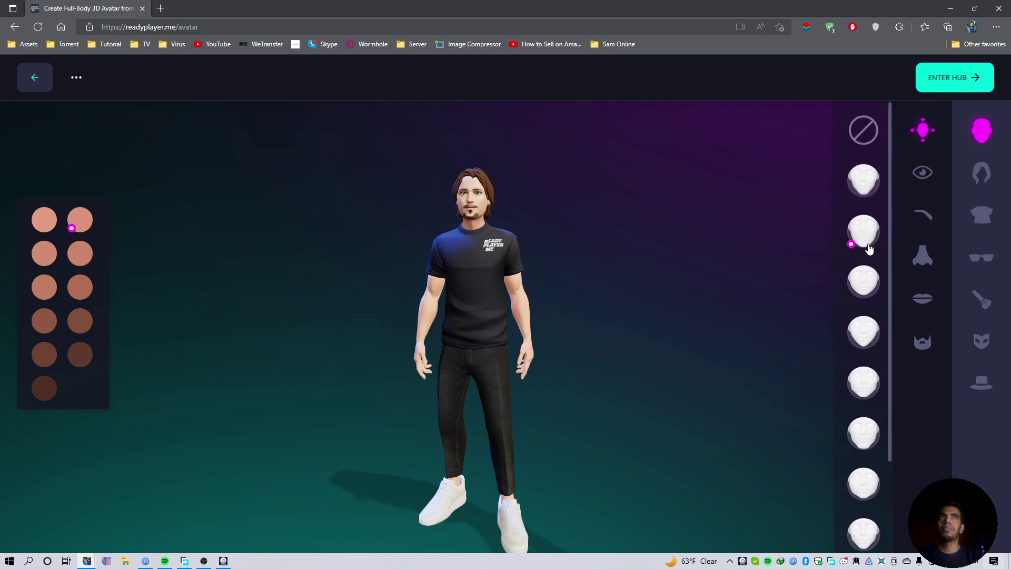
pyautogui.click(864, 190)
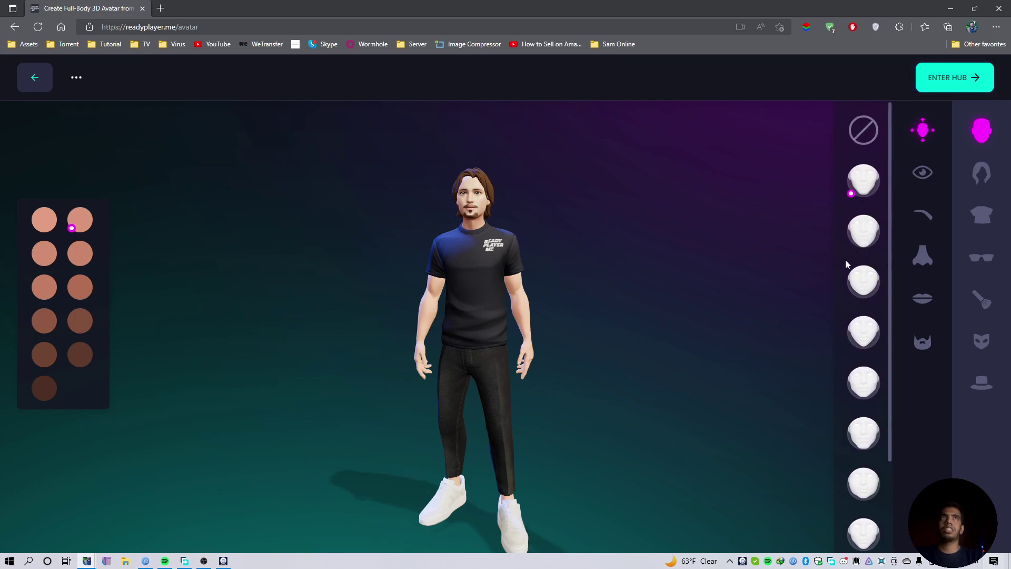
# Step: Try several eye colours, settling on yellow-brown eyes
pyautogui.click(923, 173)
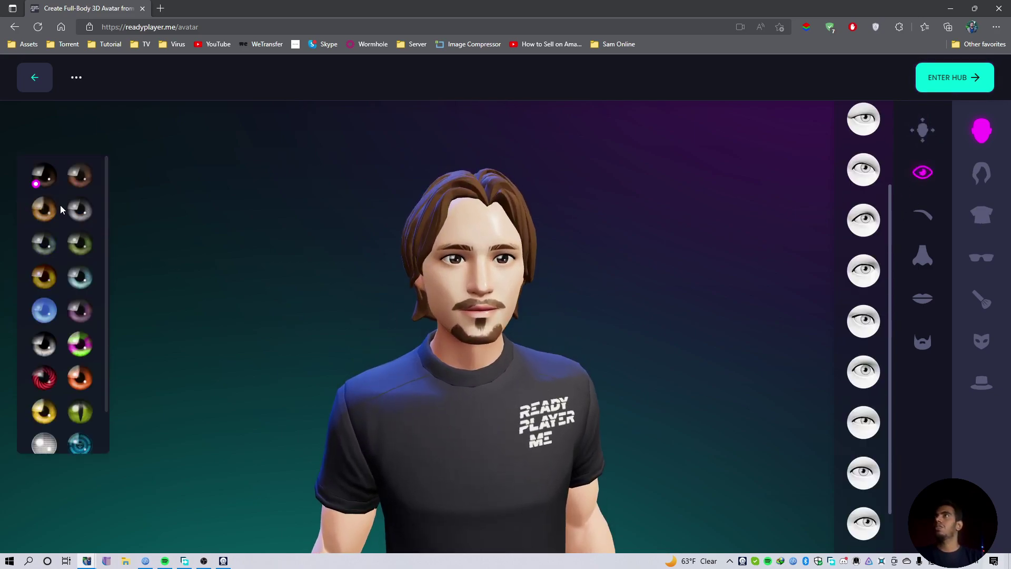
pyautogui.click(79, 180)
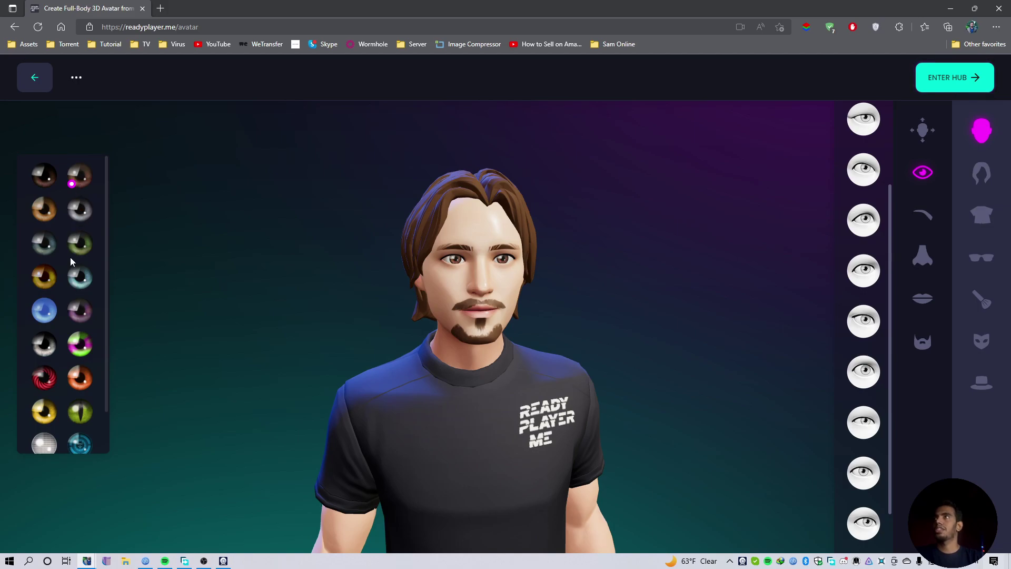
pyautogui.click(44, 378)
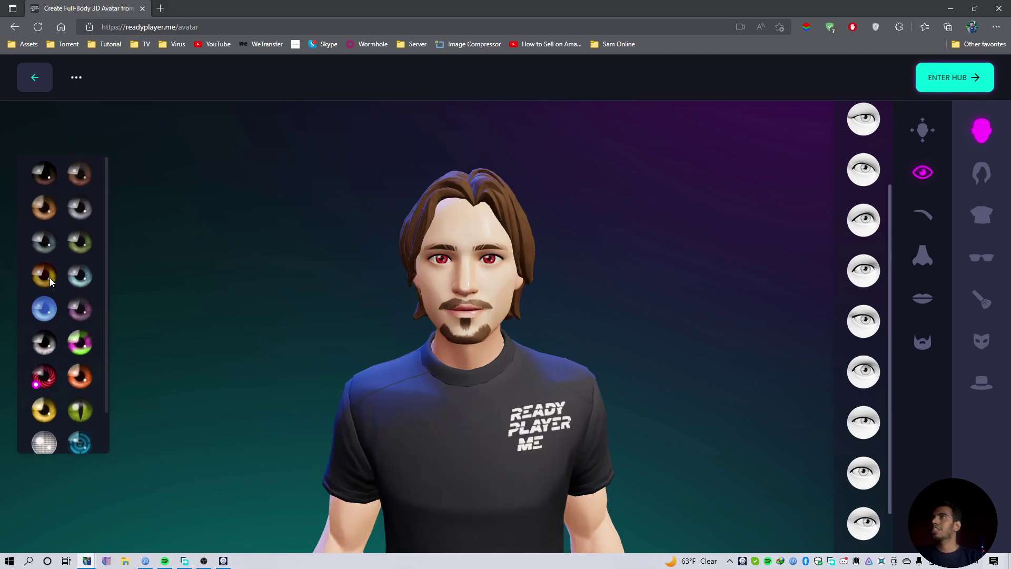
pyautogui.click(46, 275)
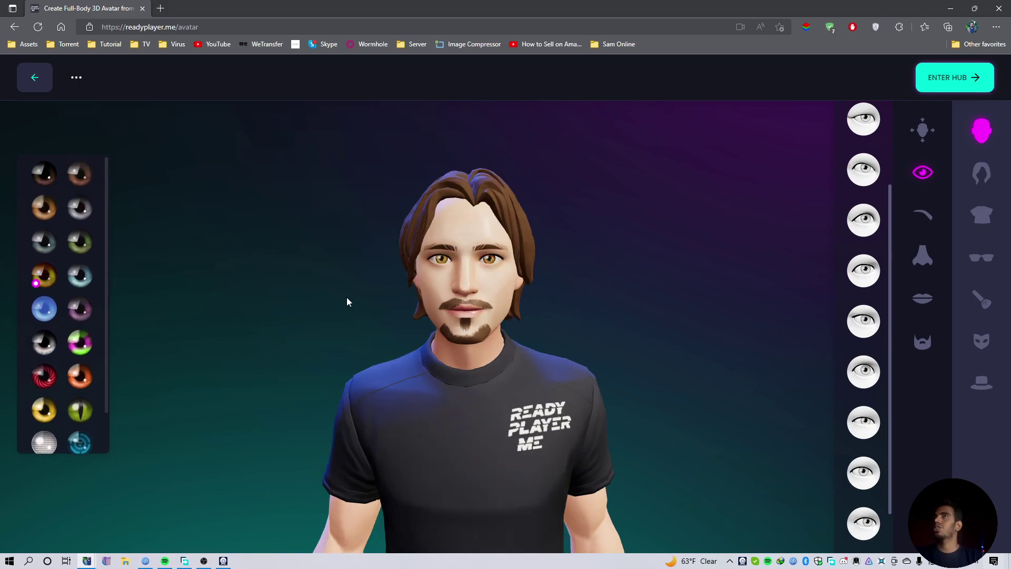
# Step: Choose a different eyebrow shape, then look over the nose and lip options
pyautogui.click(923, 218)
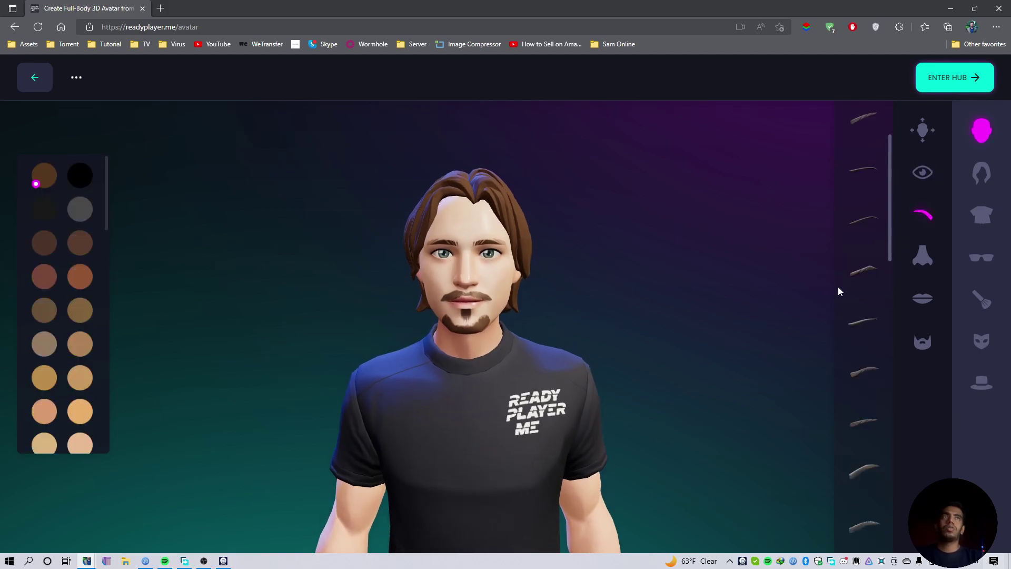
pyautogui.scroll(-5, 860, 300)
pyautogui.scroll(-5, 860, 302)
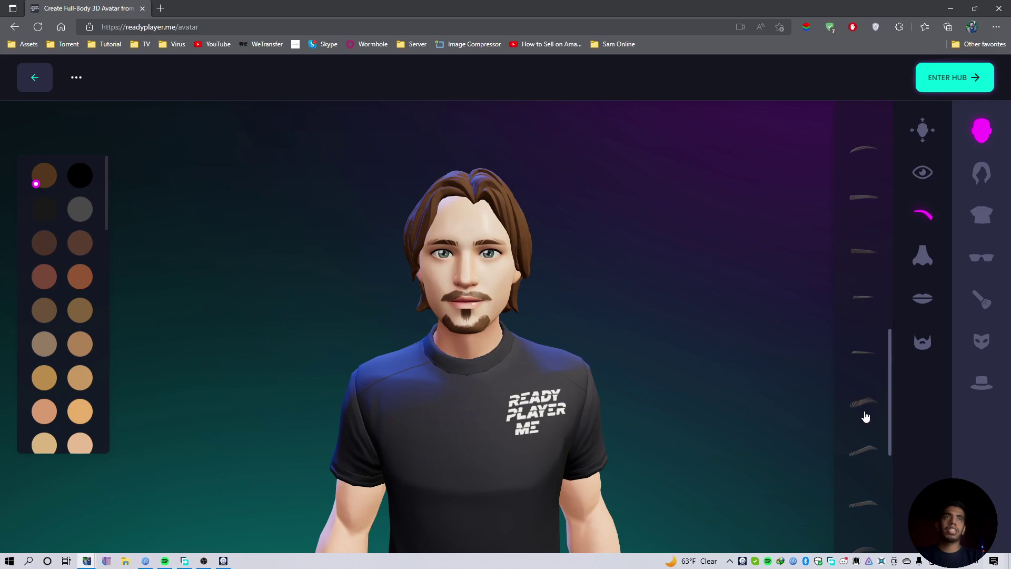
pyautogui.click(867, 411)
pyautogui.click(923, 258)
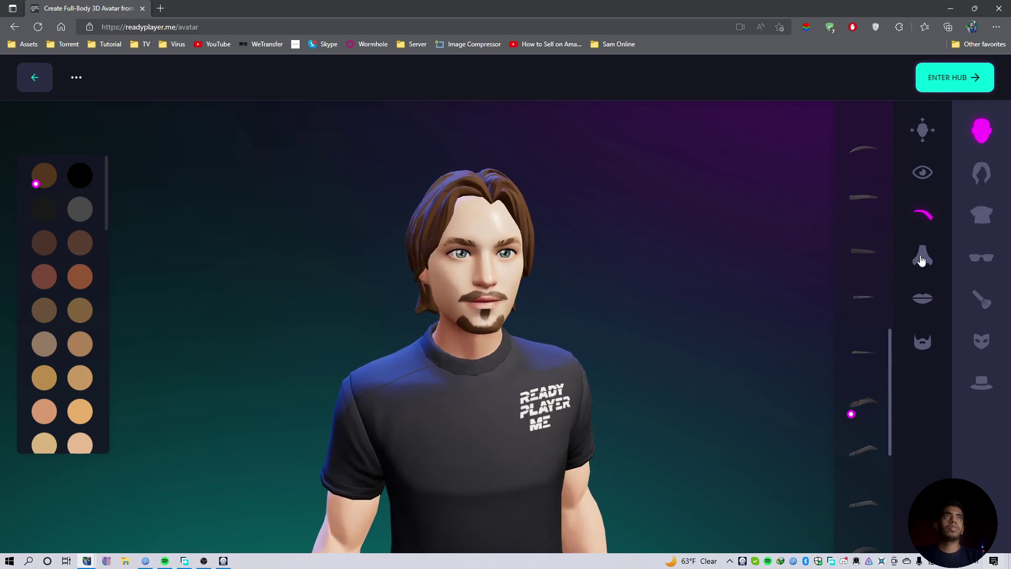
pyautogui.moveTo(602, 290); pyautogui.dragTo(524, 348)
pyautogui.click(923, 299)
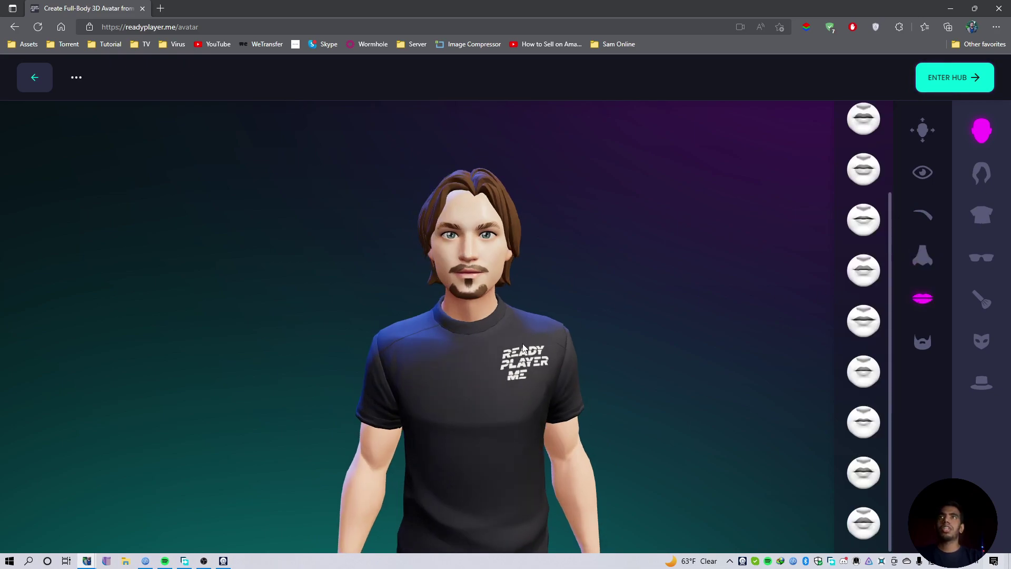
# Step: Give the avatar a black swept-up hairstyle
pyautogui.click(983, 175)
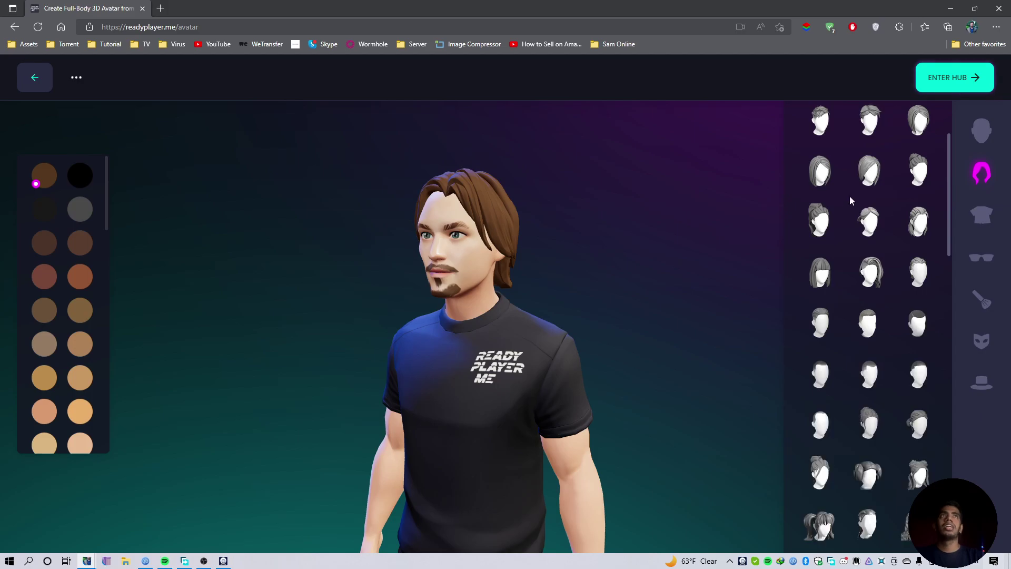
pyautogui.click(825, 126)
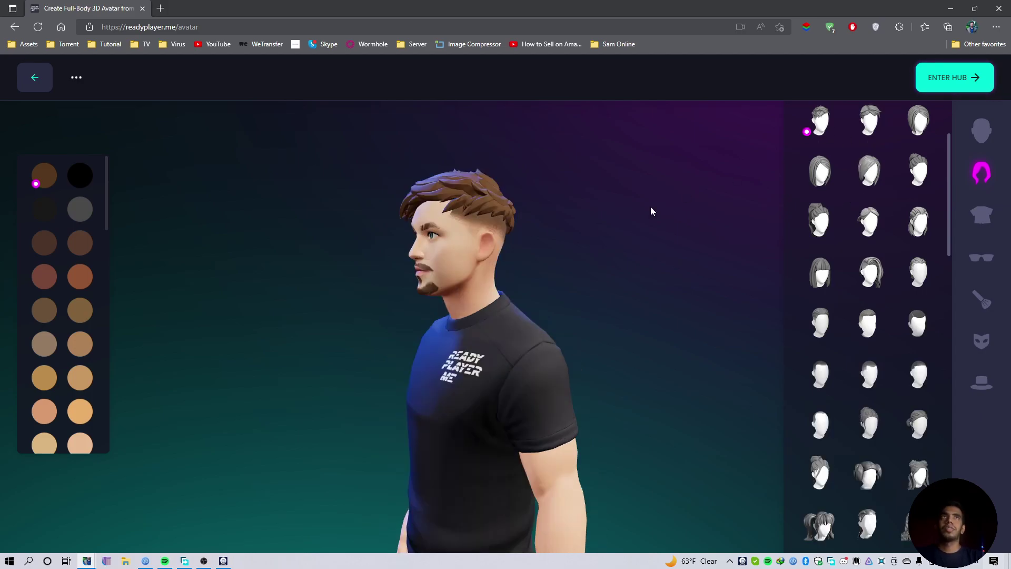
pyautogui.scroll(-10, 860, 254)
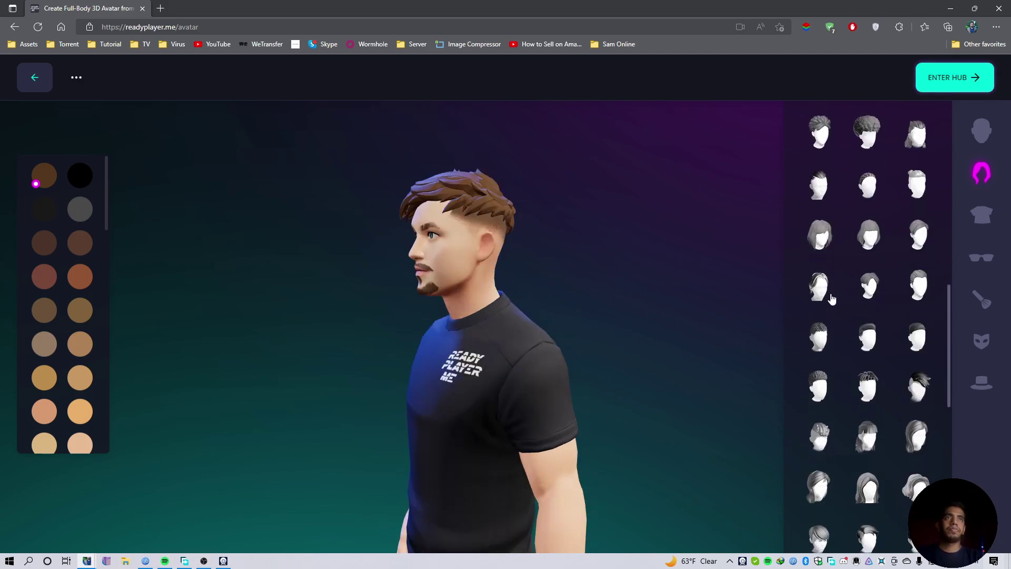
pyautogui.scroll(-4, 831, 299)
pyautogui.click(866, 437)
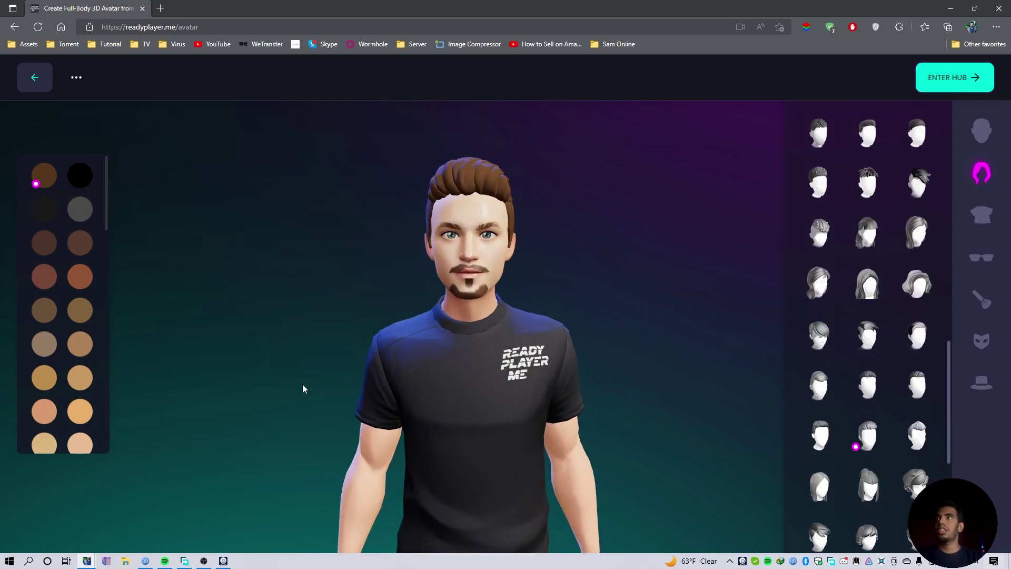
pyautogui.click(44, 209)
# Step: Dress the avatar in the plaid shirt outfit
pyautogui.click(982, 215)
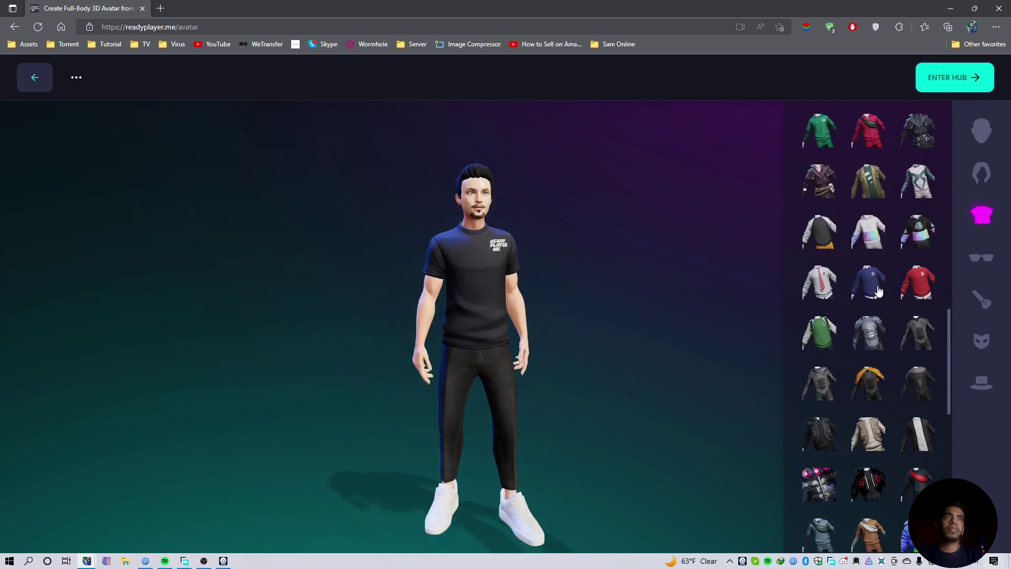
pyautogui.scroll(-3, 881, 301)
pyautogui.scroll(-3, 862, 282)
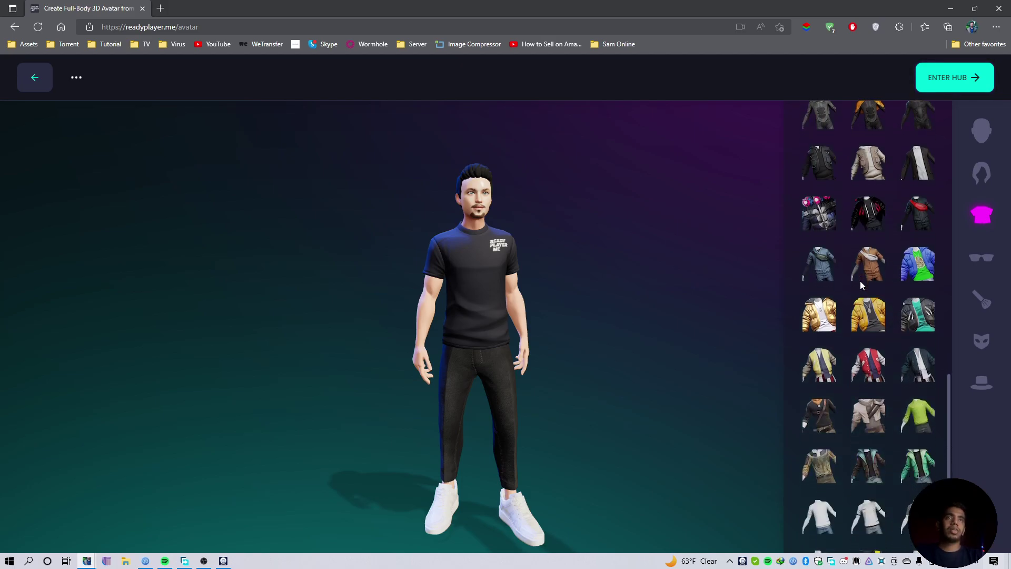
pyautogui.scroll(-2, 861, 281)
pyautogui.scroll(-2, 820, 379)
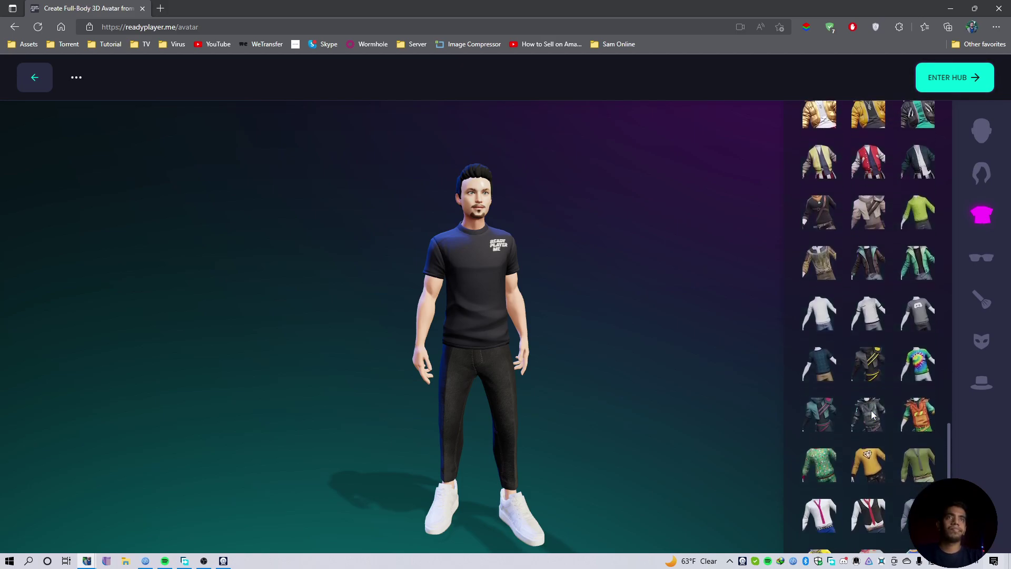
pyautogui.click(821, 379)
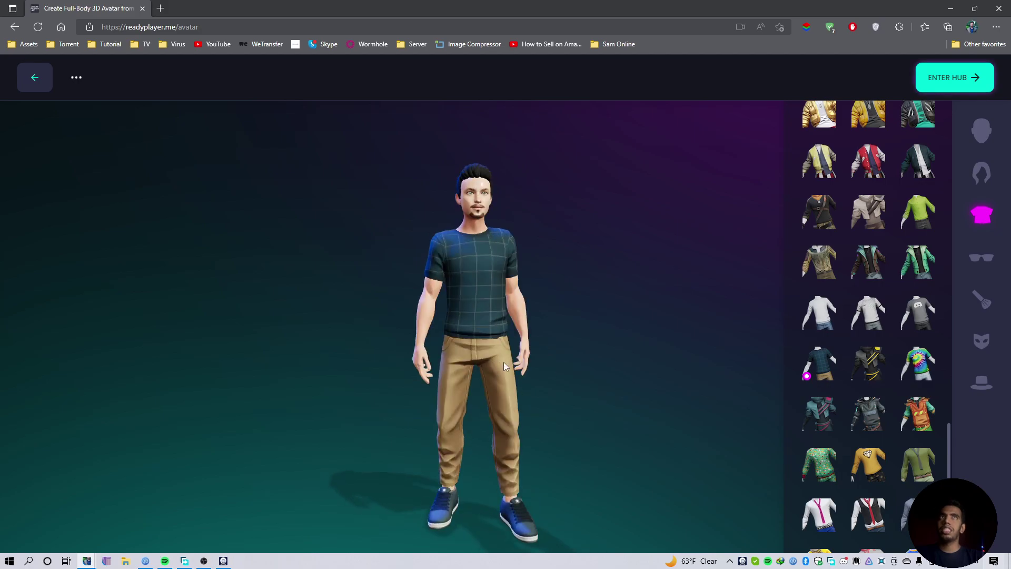
# Step: Add dark sunglasses, browse the masks, and finish the avatar to get its download link
pyautogui.click(981, 266)
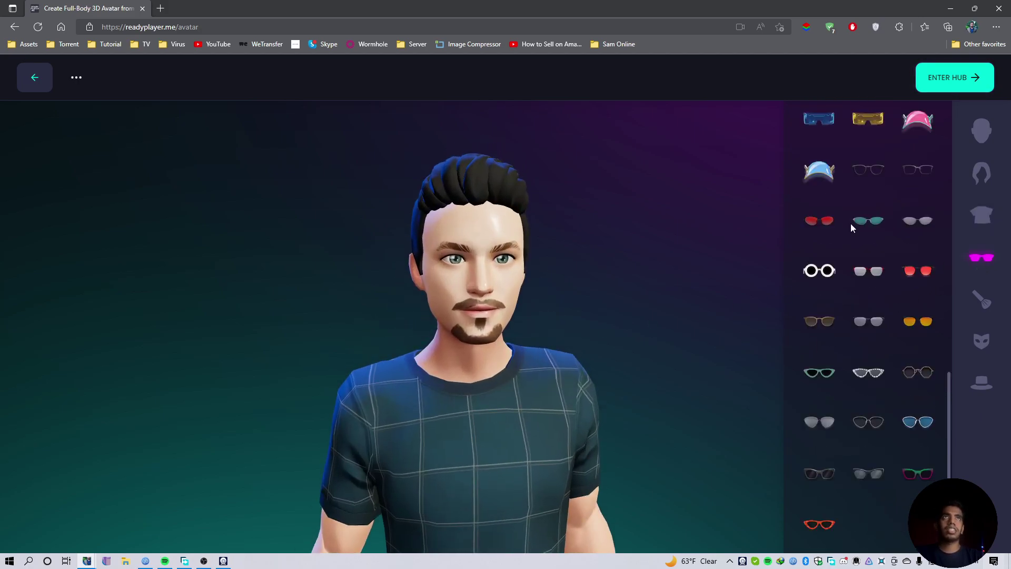
pyautogui.scroll(1, 852, 224)
pyautogui.click(851, 223)
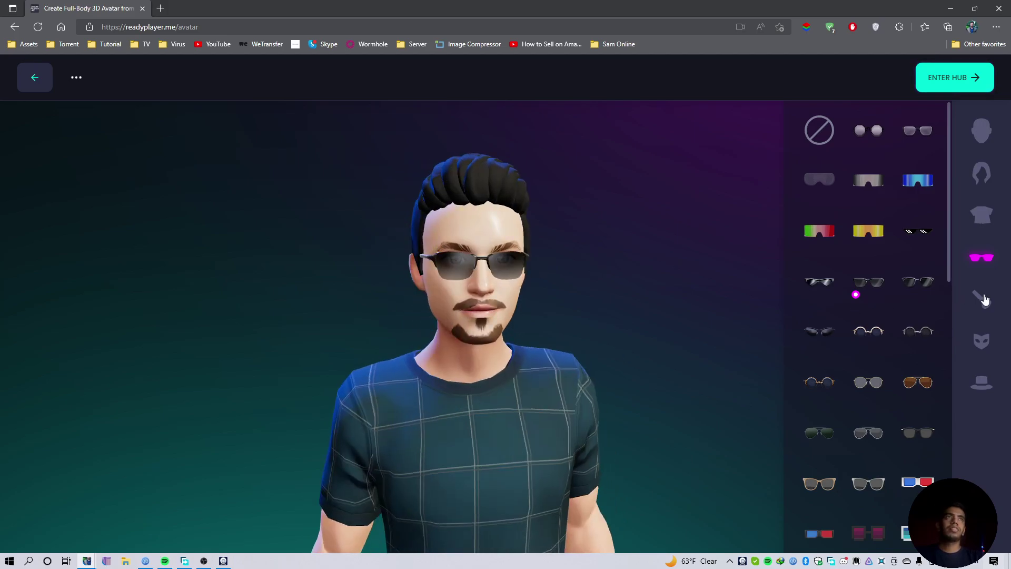
pyautogui.click(984, 331)
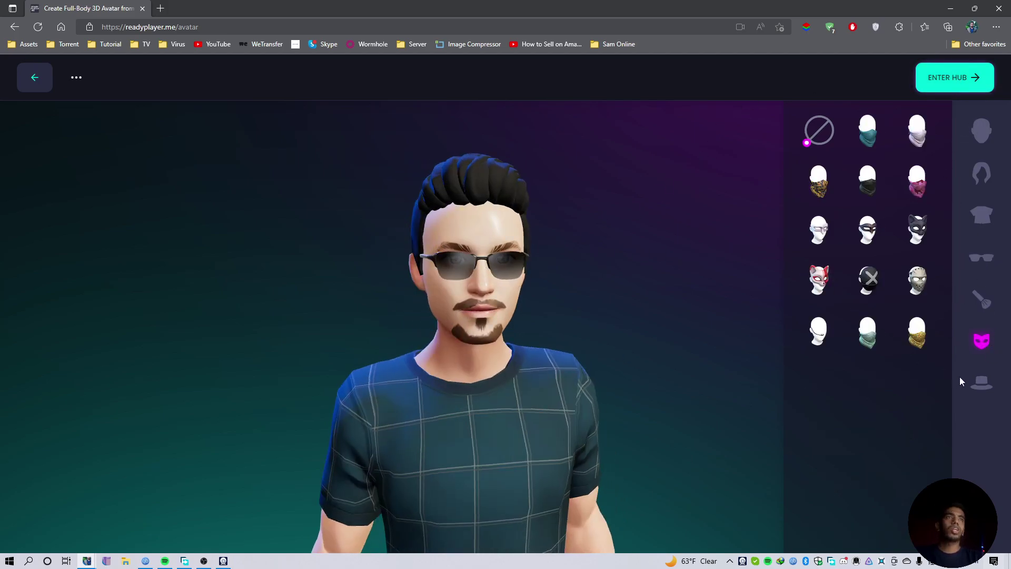
pyautogui.click(967, 77)
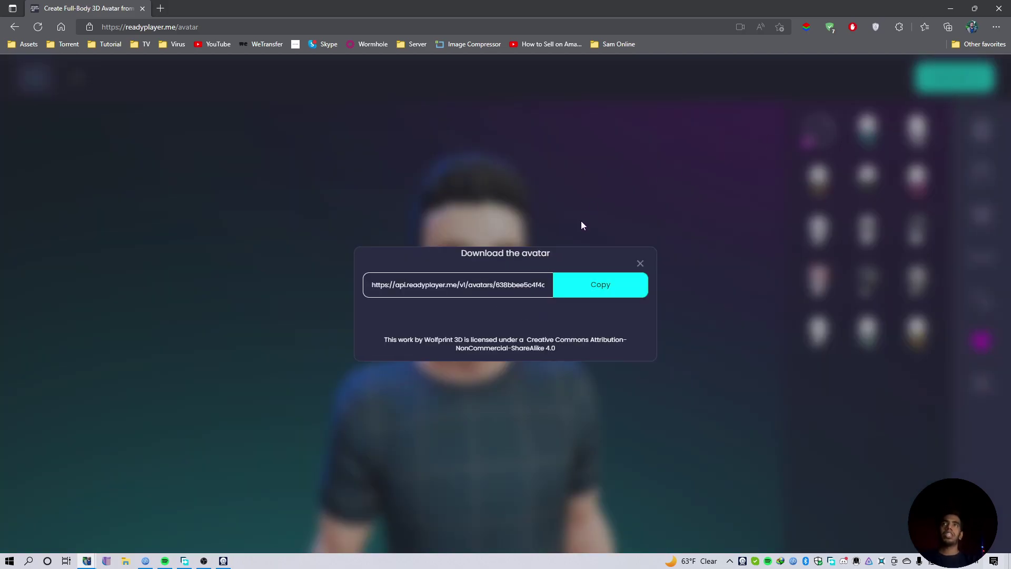
# Step: Select the avatar's URL, create a desktop text file named Avatar.txt, and save the link in it
pyautogui.click(506, 291)
pyautogui.hotkey('ctrl', 'a')
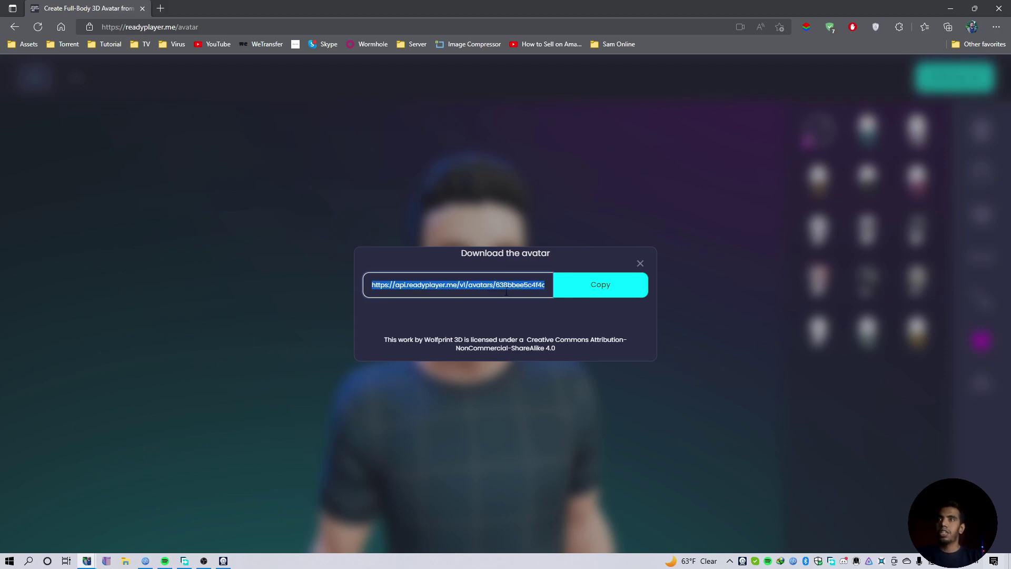
pyautogui.click(951, 8)
pyautogui.rightClick(771, 125)
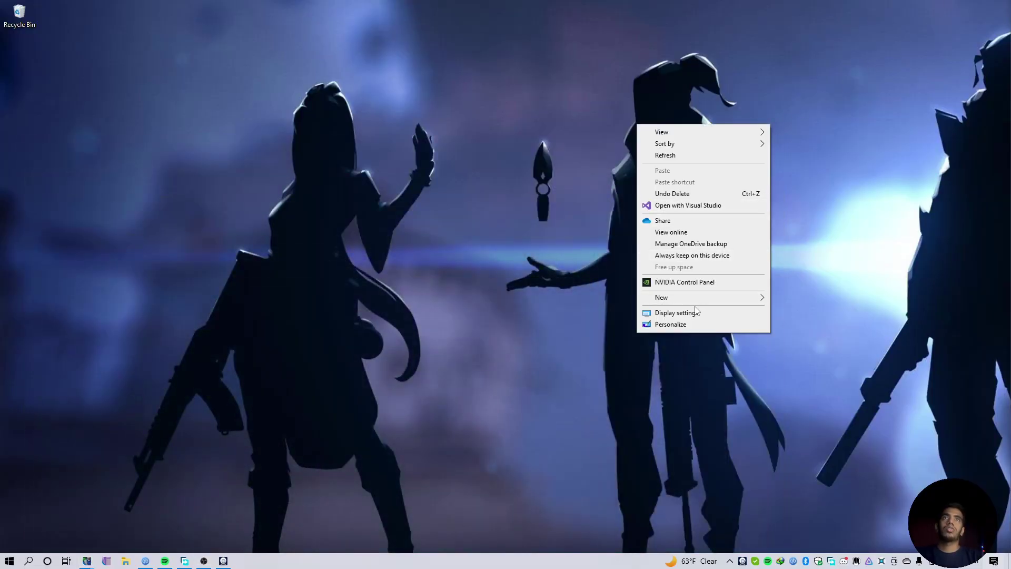
pyautogui.moveTo(697, 298)
pyautogui.click(811, 356)
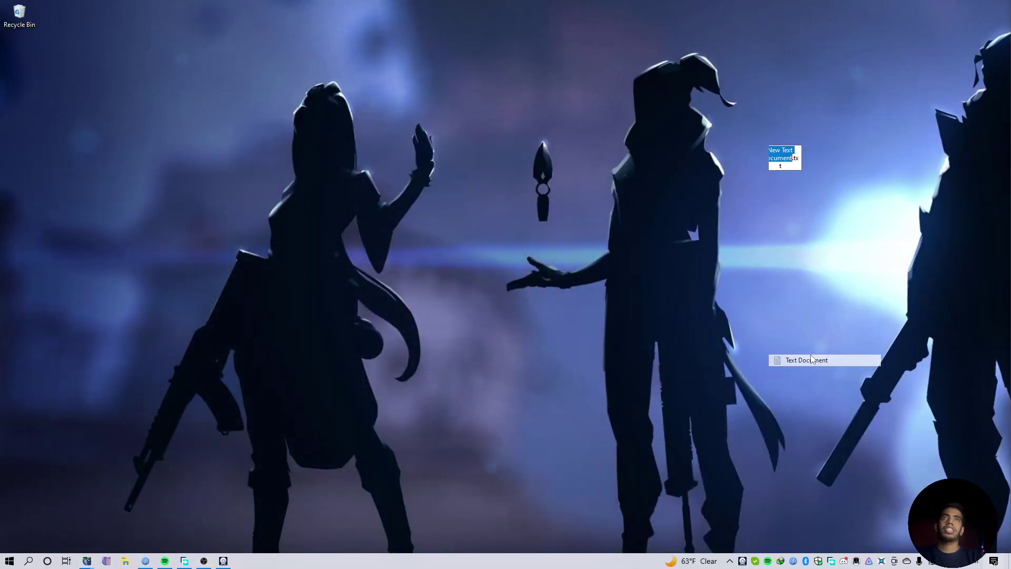
pyautogui.write('A')
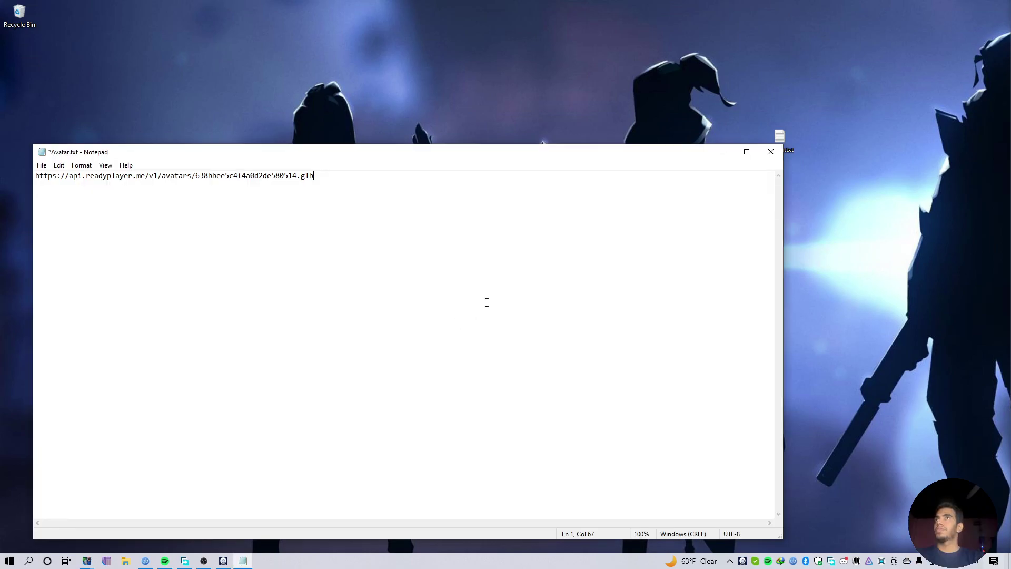
pyautogui.hotkey('ctrl', 's')
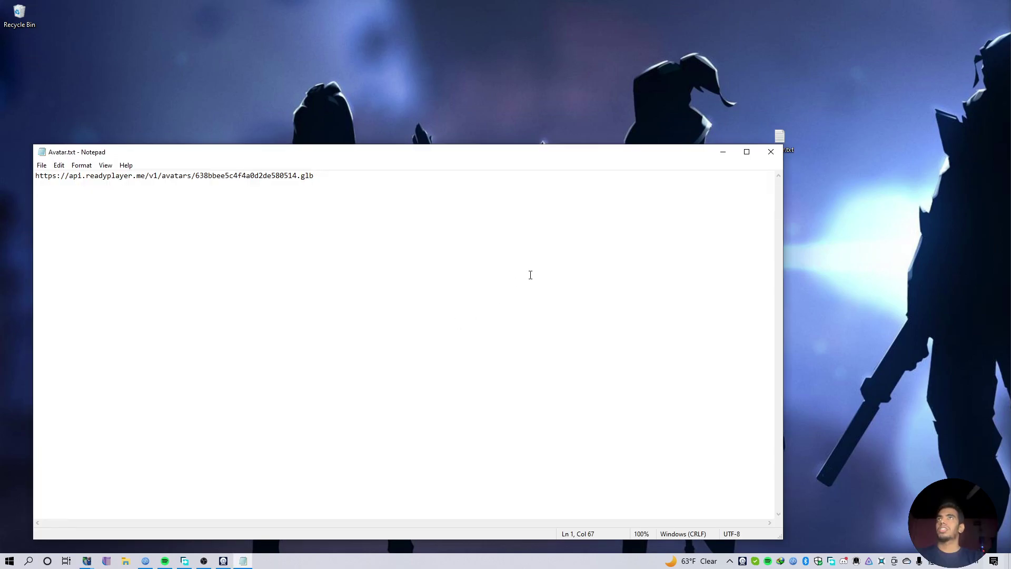
pyautogui.click(722, 152)
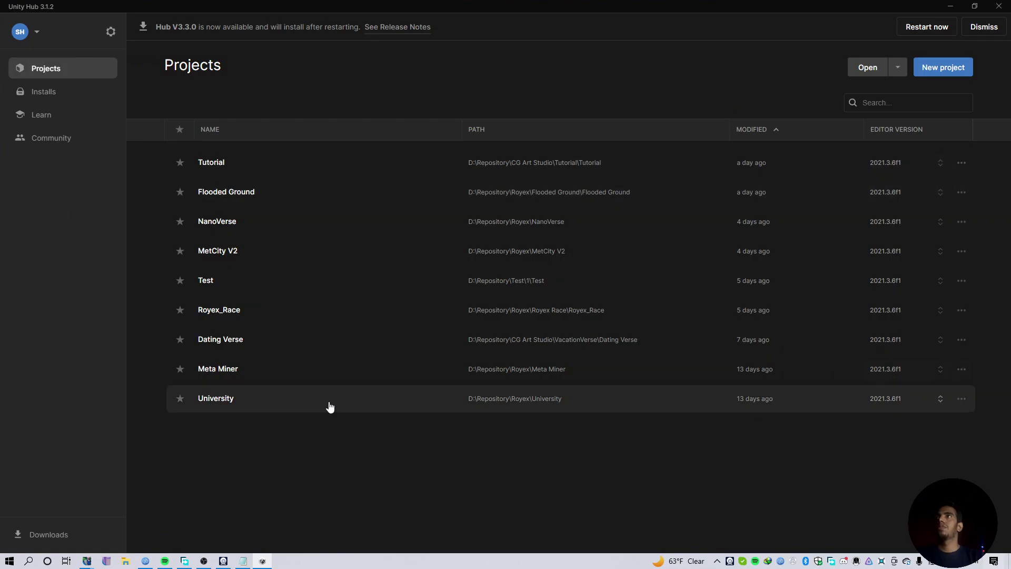
# Step: Open the Tutorial project from Unity Hub's Projects list
pyautogui.click(248, 168)
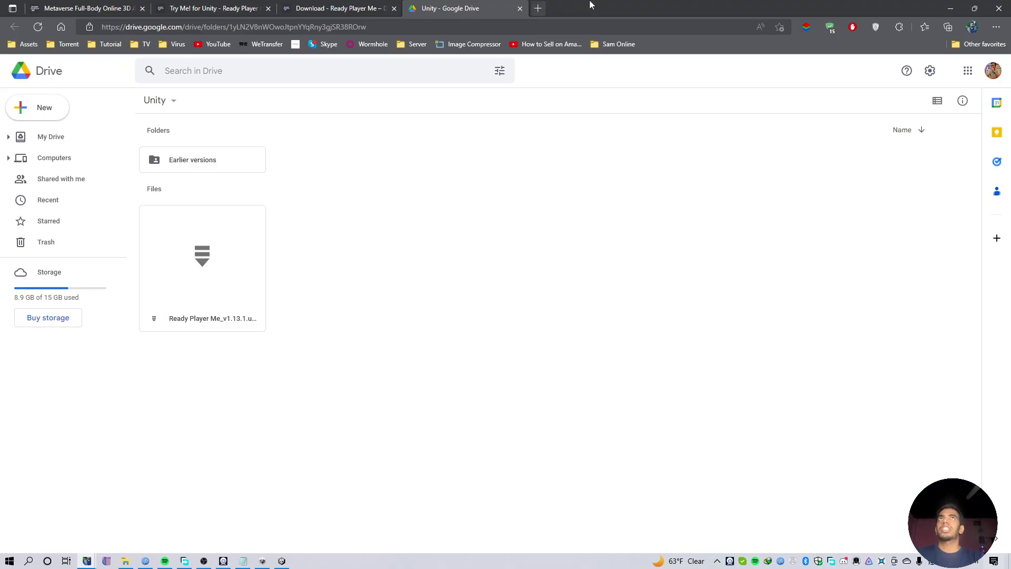
# Step: In a new tab, load the avatar link from Avatar.txt with ?meshlod=2 appended
pyautogui.click(537, 9)
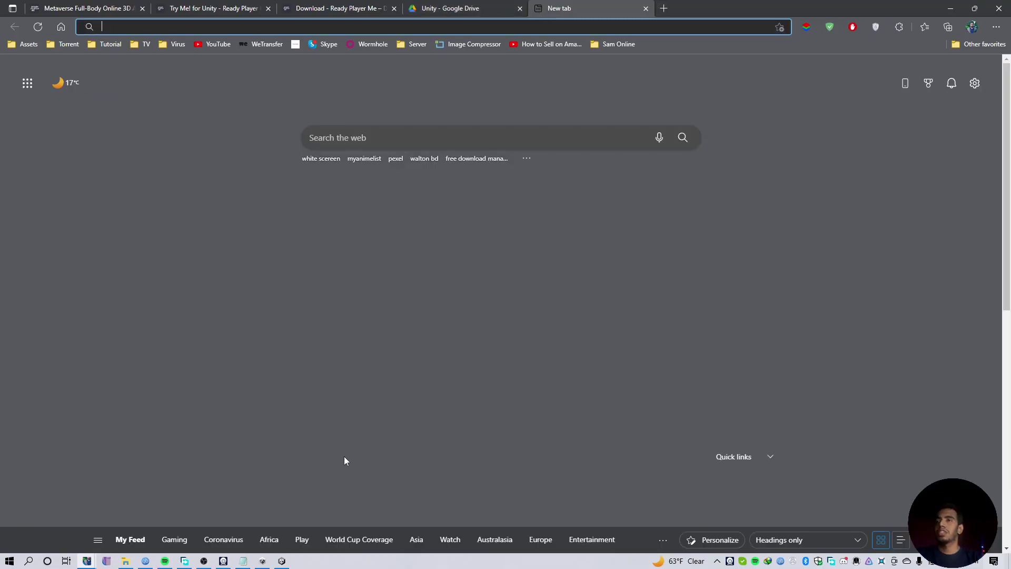
pyautogui.click(243, 561)
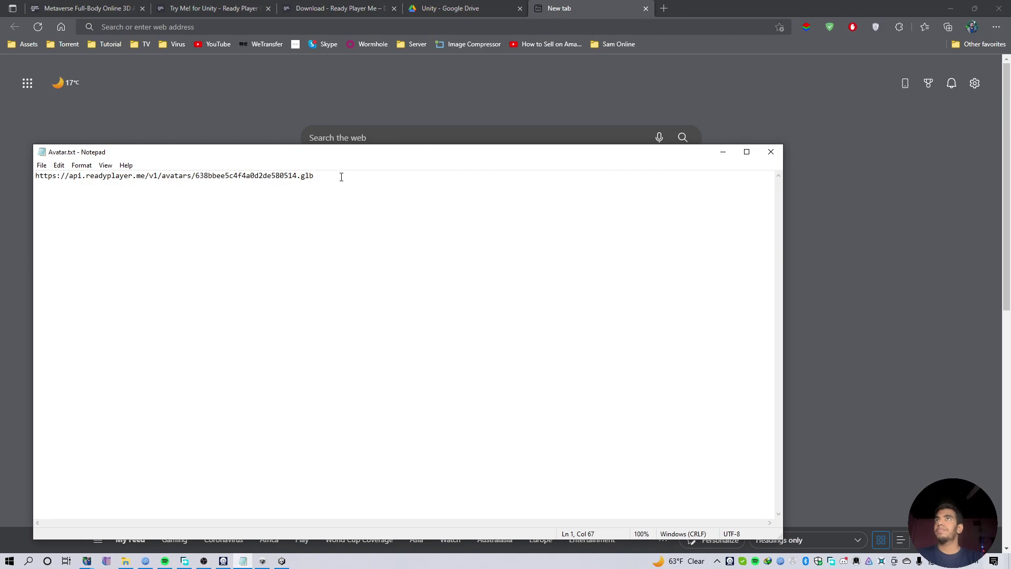
pyautogui.moveTo(341, 177); pyautogui.dragTo(17, 198)
pyautogui.hotkey('ctrl', 'c')
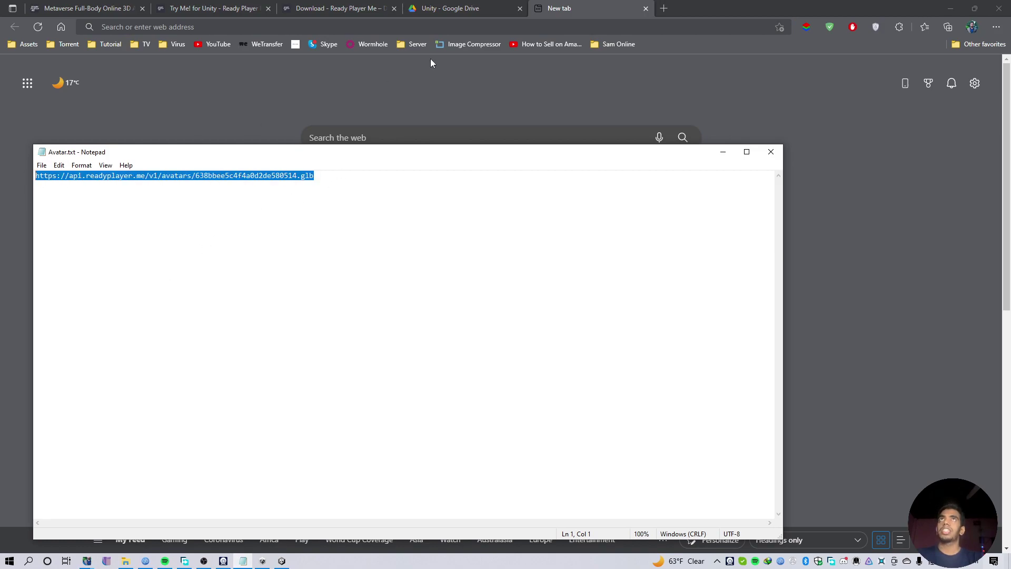
pyautogui.click(447, 24)
pyautogui.hotkey('ctrl', 'v')
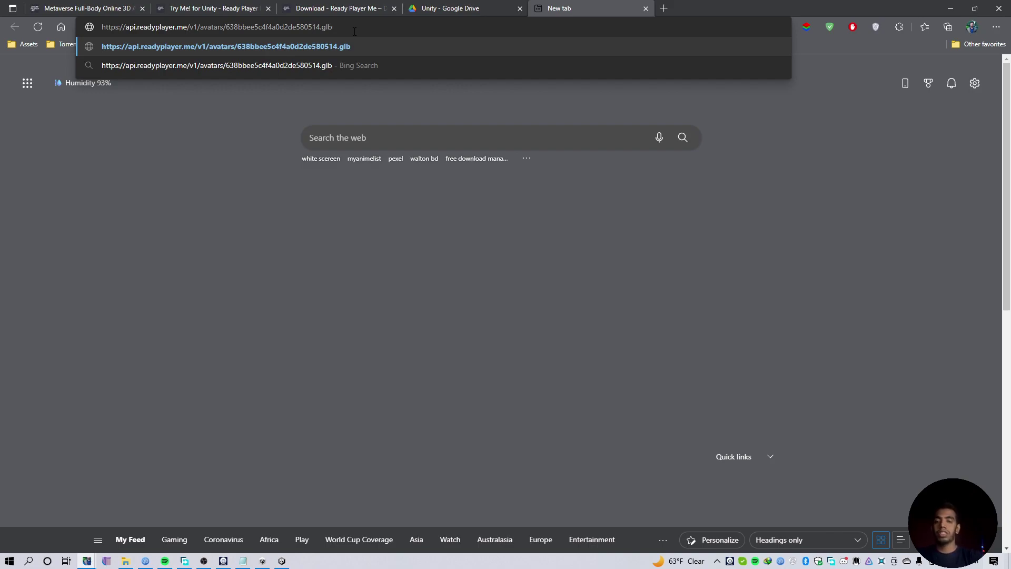
pyautogui.write(':')
pyautogui.press('BackSpace')
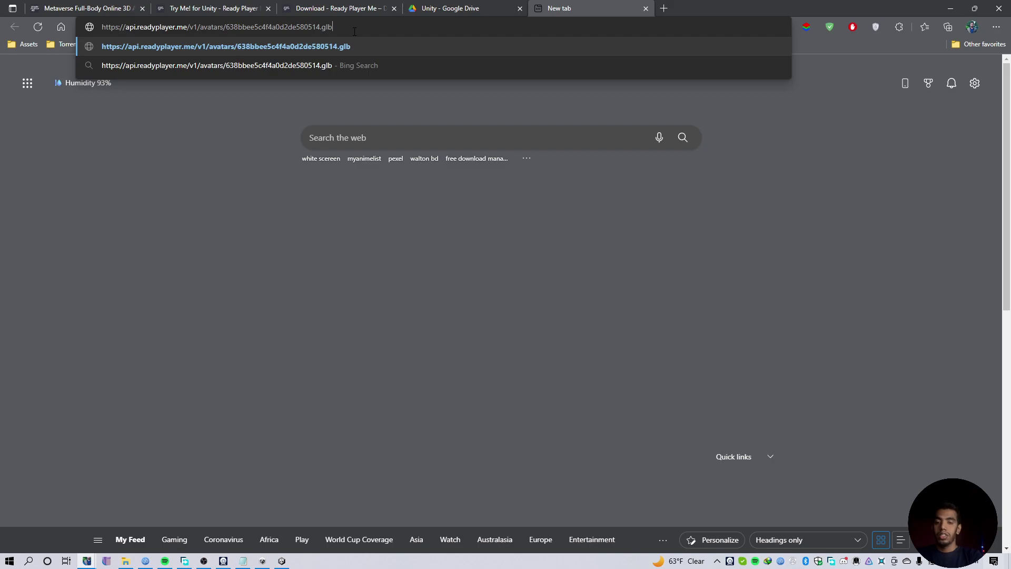
pyautogui.write('?')
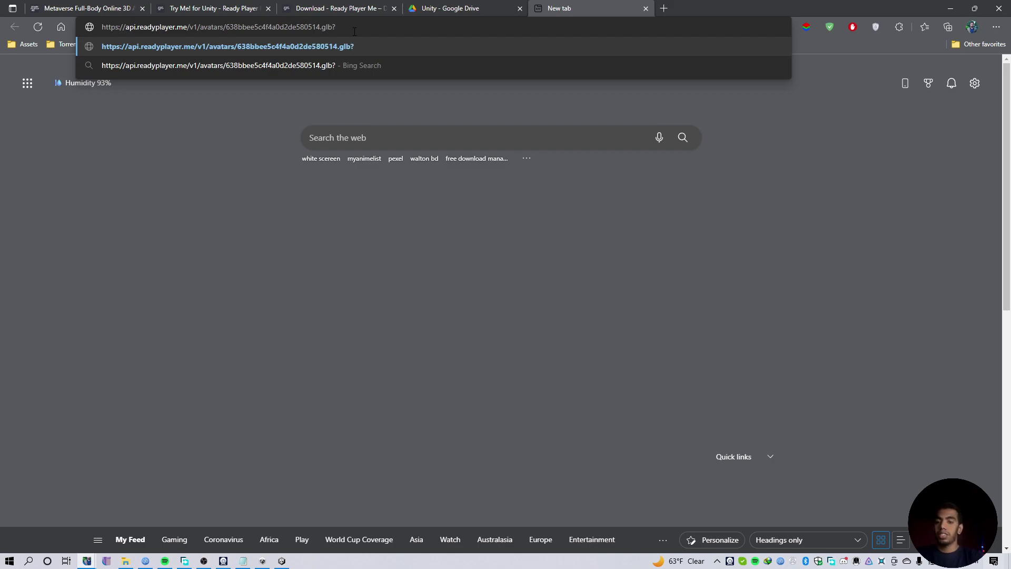
pyautogui.write('meshlod')
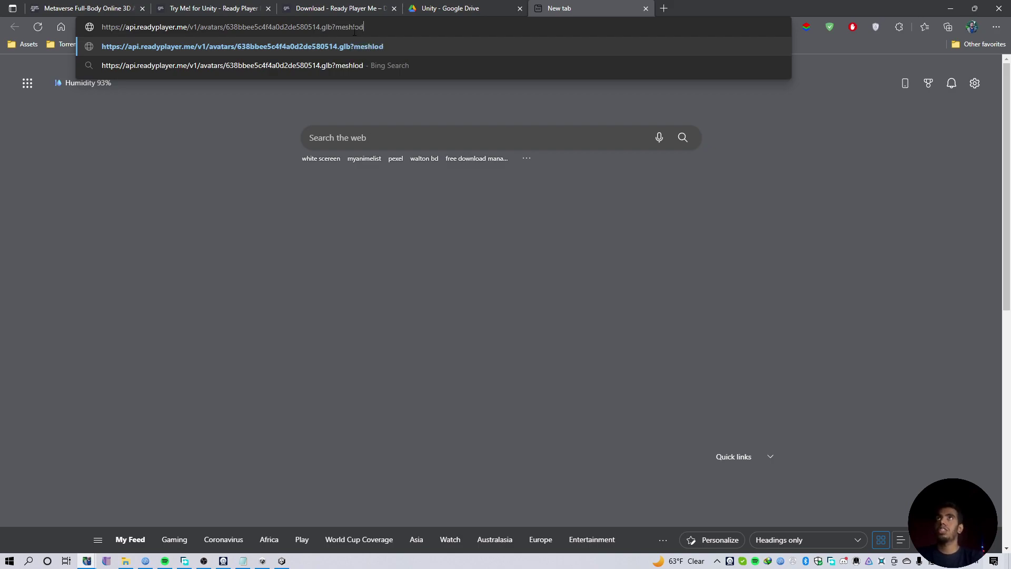
pyautogui.write('=')
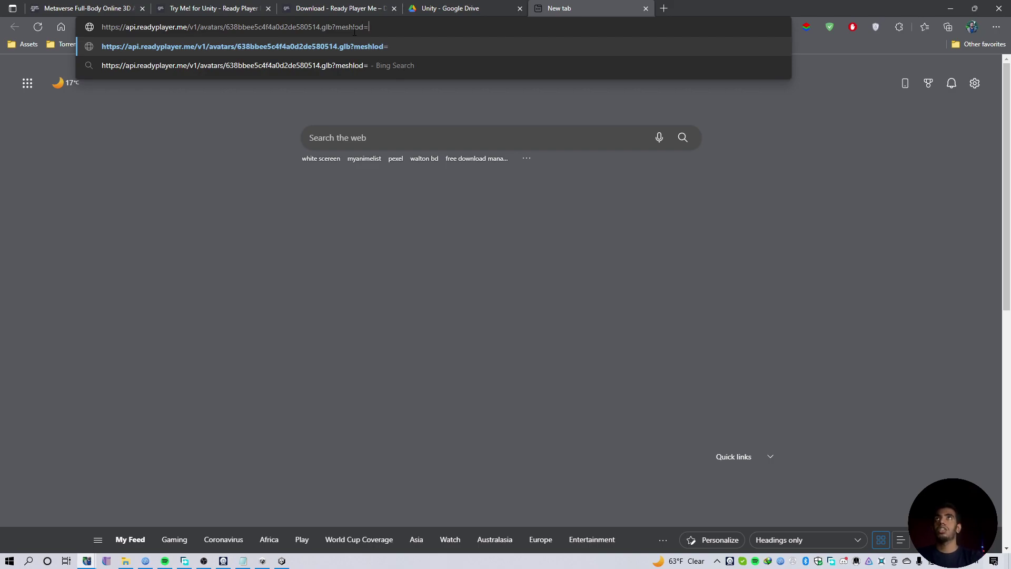
pyautogui.write('2')
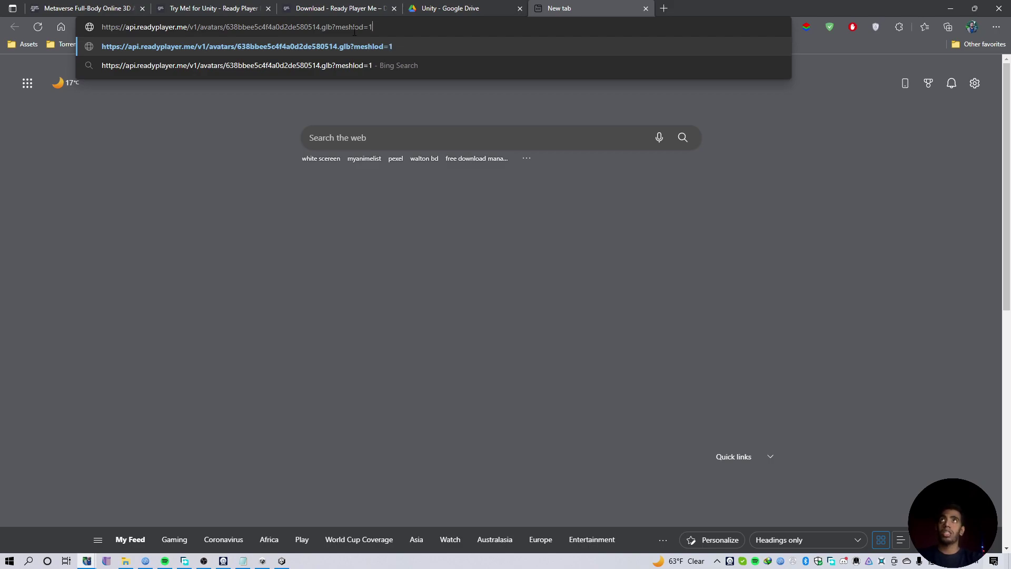
pyautogui.press('BackSpace')
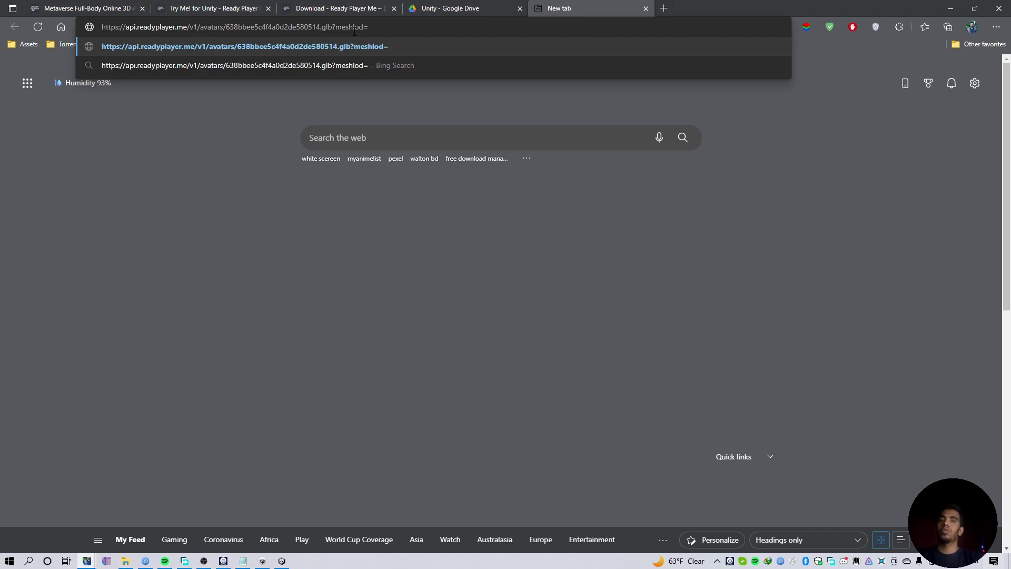
pyautogui.write('2')
pyautogui.press('Return')
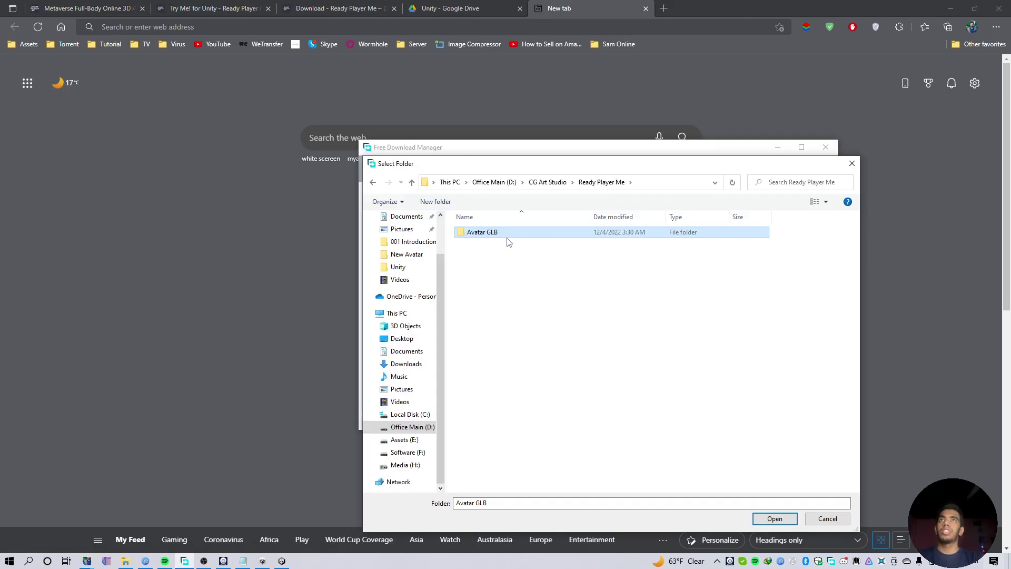
# Step: Download the avatar .glb into the Avatar GLB folder and open it from File Explorer
pyautogui.doubleClick(508, 233)
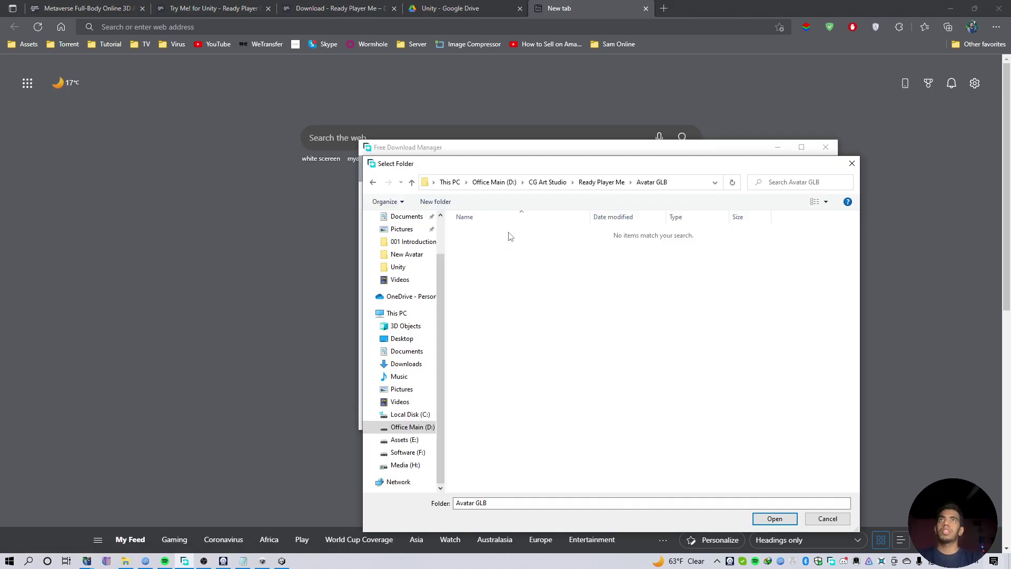
pyautogui.click(775, 519)
pyautogui.click(721, 340)
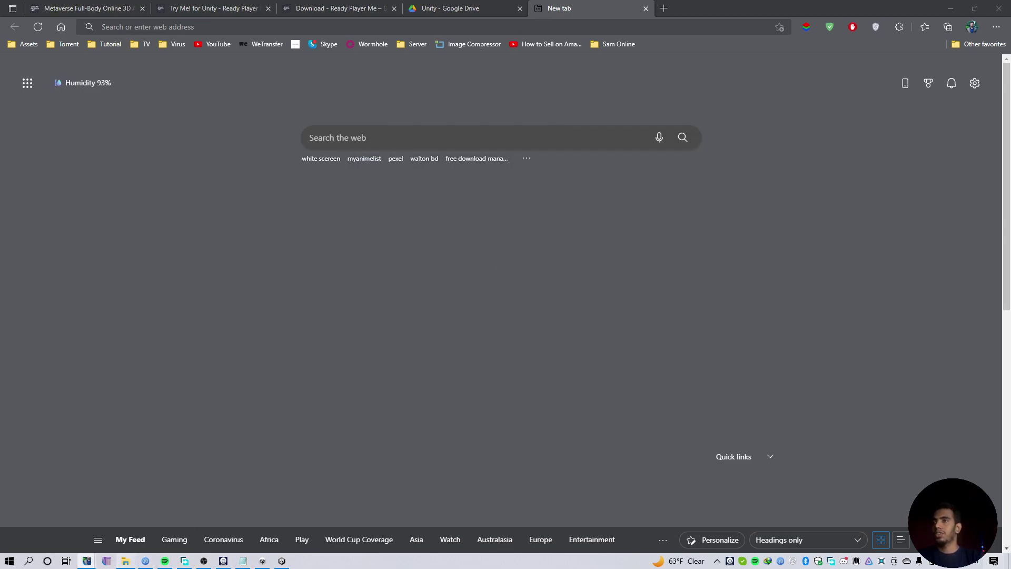
pyautogui.click(126, 561)
pyautogui.doubleClick(200, 337)
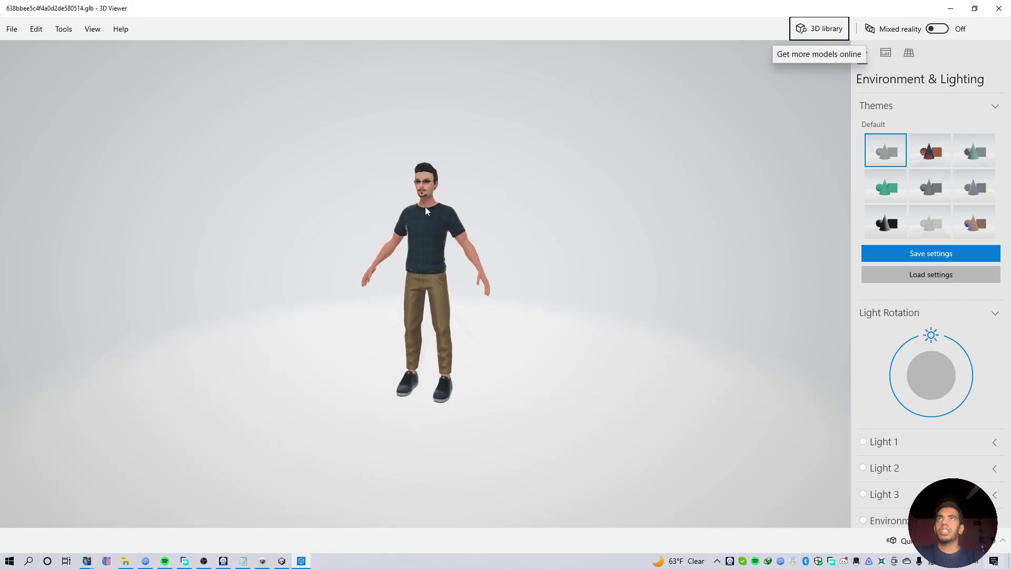
# Step: Orbit and zoom the avatar in 3D Viewer to inspect it, then minimize the viewer
pyautogui.moveTo(410, 211)
pyautogui.mouseDown()
pyautogui.moveTo(458, 208)
pyautogui.moveTo(367, 192)
pyautogui.moveTo(453, 232)
pyautogui.moveTo(408, 220)
pyautogui.moveTo(421, 223)
pyautogui.mouseUp()
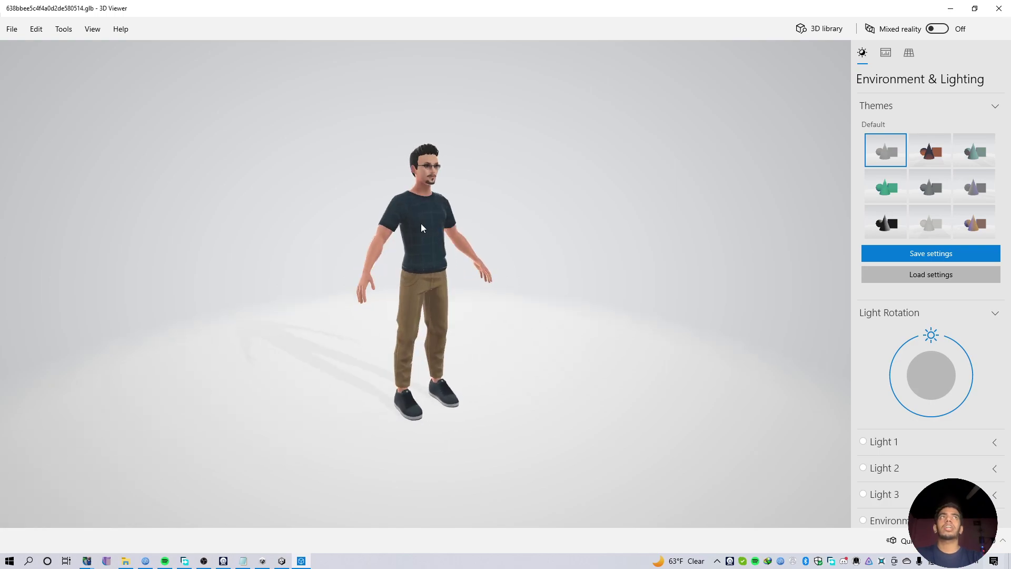
pyautogui.scroll(5, 422, 224)
pyautogui.moveTo(319, 252); pyautogui.dragTo(383, 187)
pyautogui.scroll(-5, 399, 262)
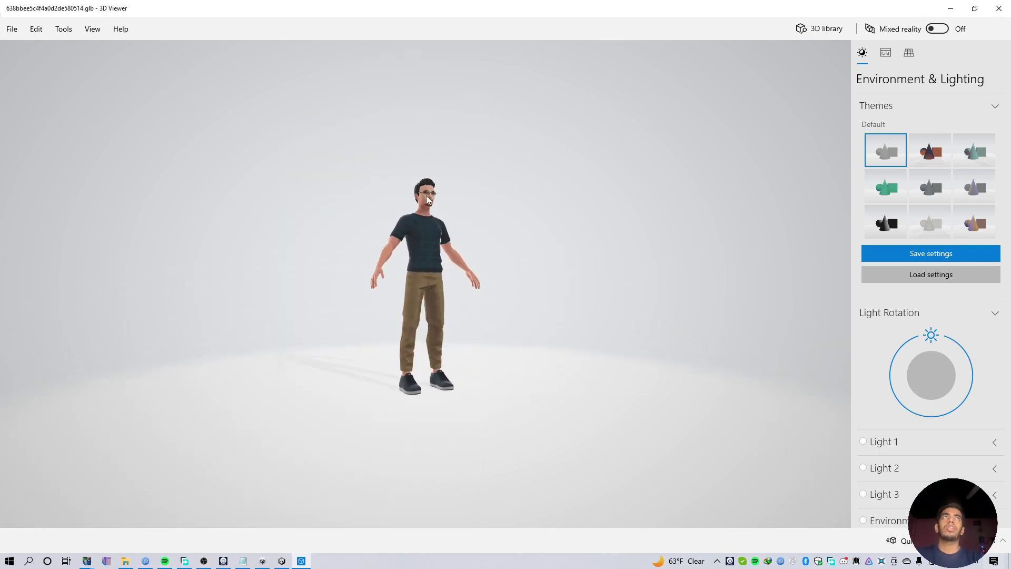
pyautogui.click(951, 8)
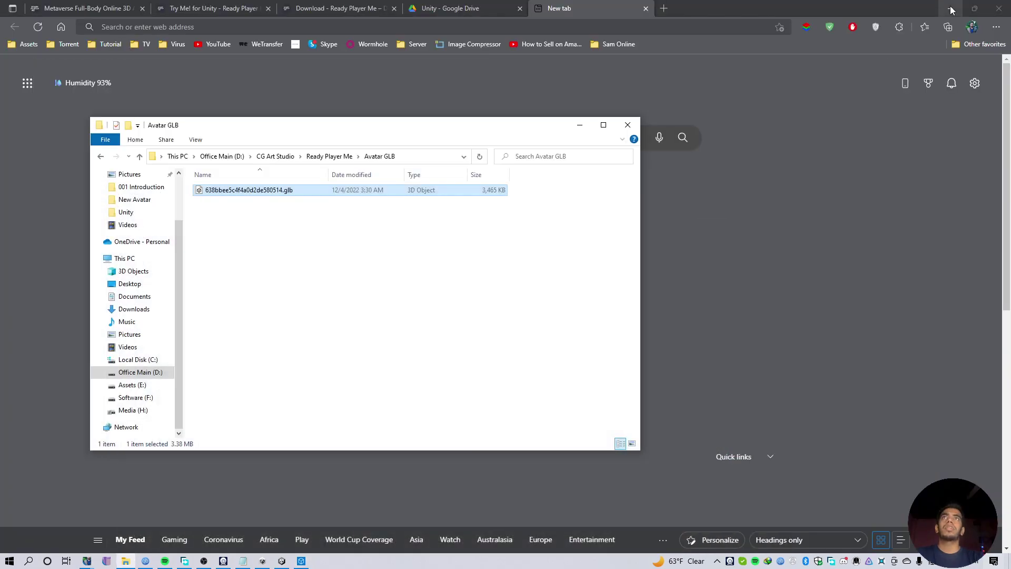
pyautogui.click(468, 258)
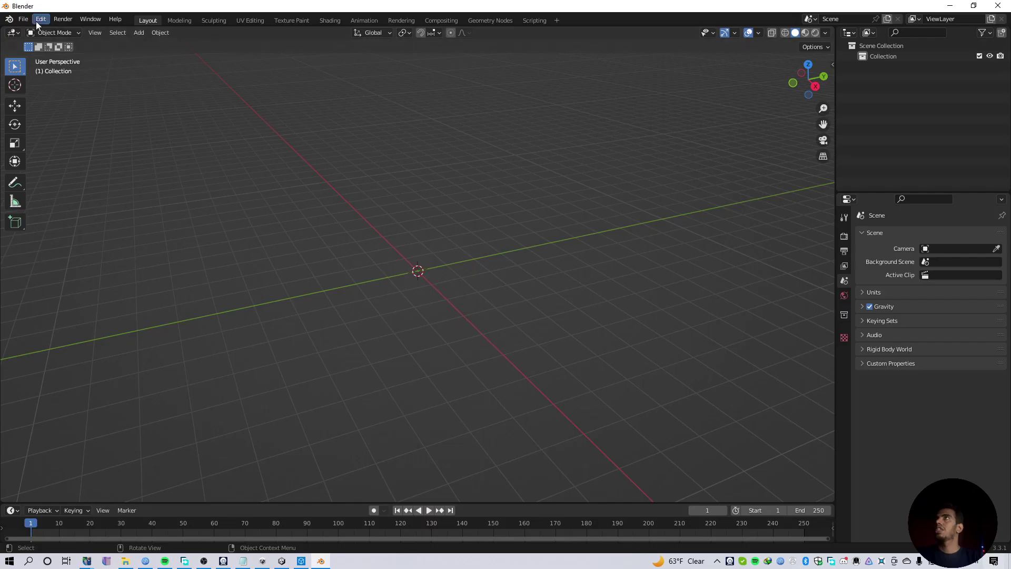
# Step: Import the avatar .glb through File > Import > glTF 2.0 (.glb/.gltf)
pyautogui.click(24, 19)
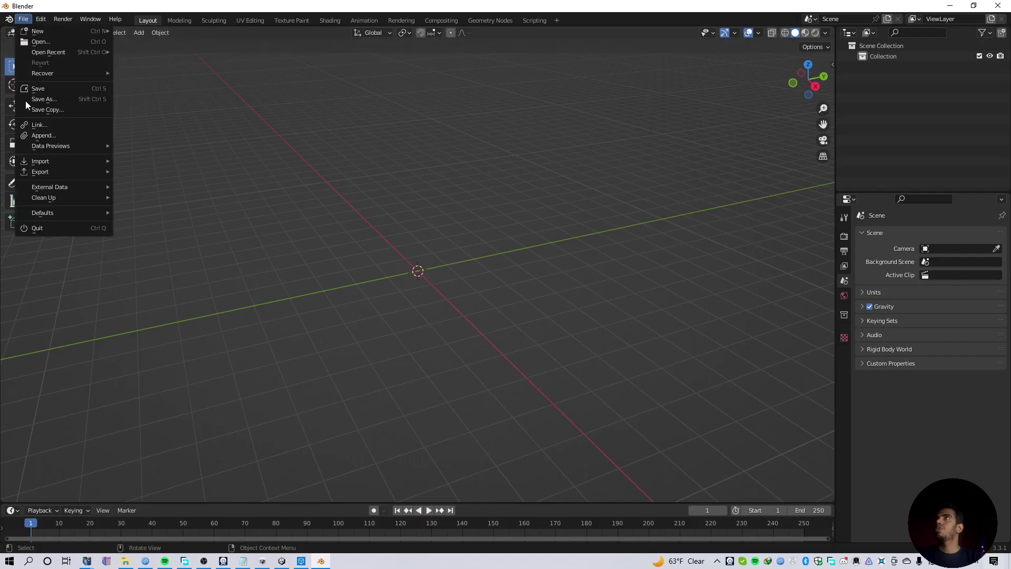
pyautogui.moveTo(65, 163)
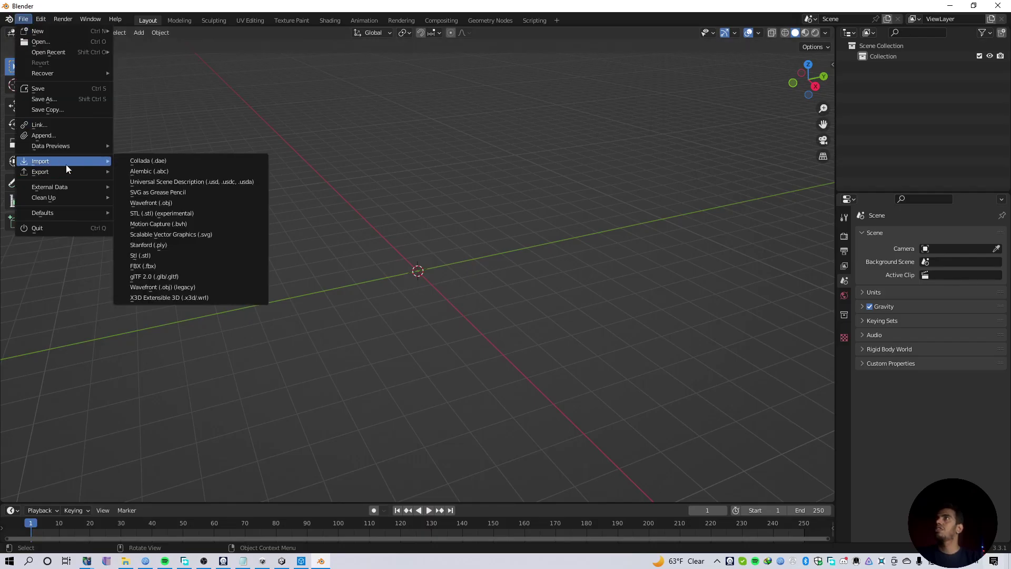
pyautogui.click(178, 277)
pyautogui.click(656, 422)
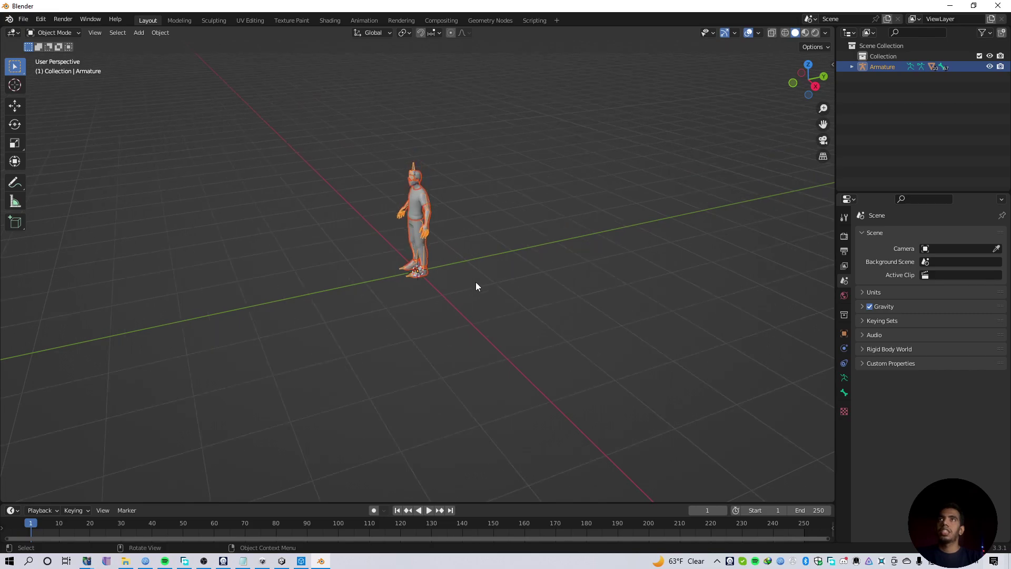
# Step: Frame the avatar and switch to Material Preview to show its textured clothing
pyautogui.press('KP_Decimal')
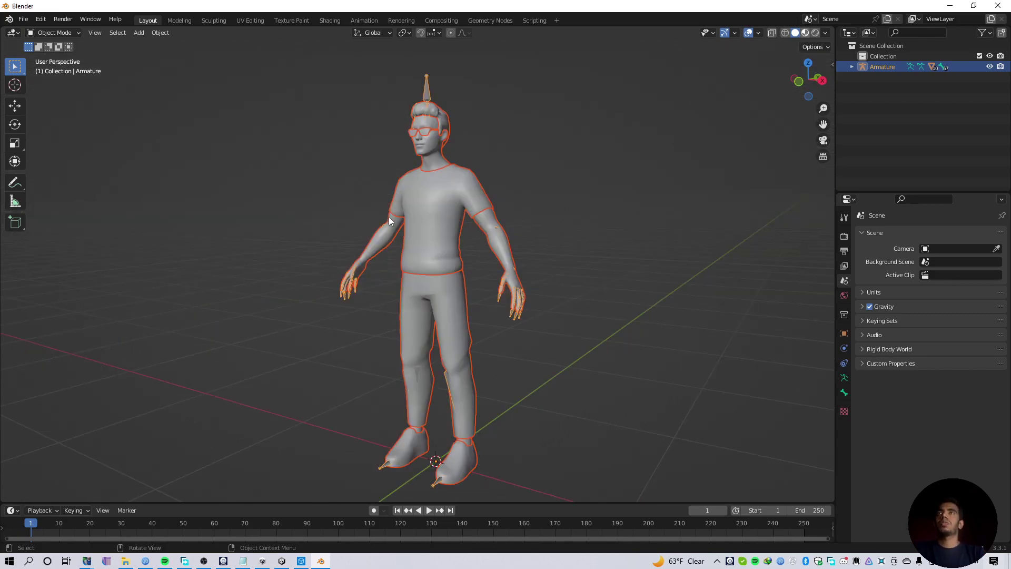
pyautogui.press('z')
pyautogui.scroll(-3, 417, 230)
pyautogui.scroll(5, 418, 230)
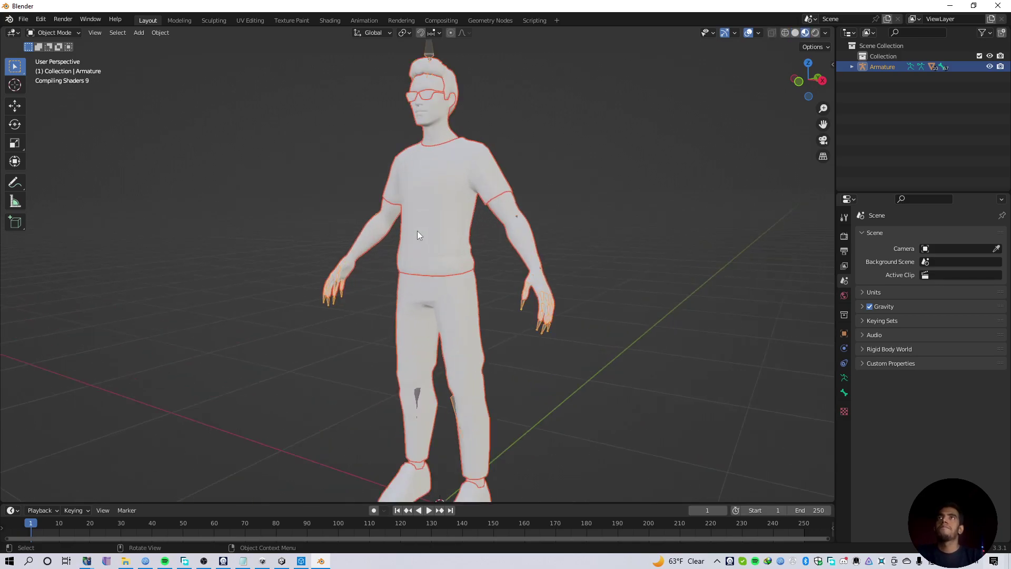
pyautogui.moveTo(418, 231); pyautogui.dragTo(474, 213, button='middle')
pyautogui.scroll(-3, 455, 243)
pyautogui.scroll(4, 458, 246)
pyautogui.scroll(2, 503, 201)
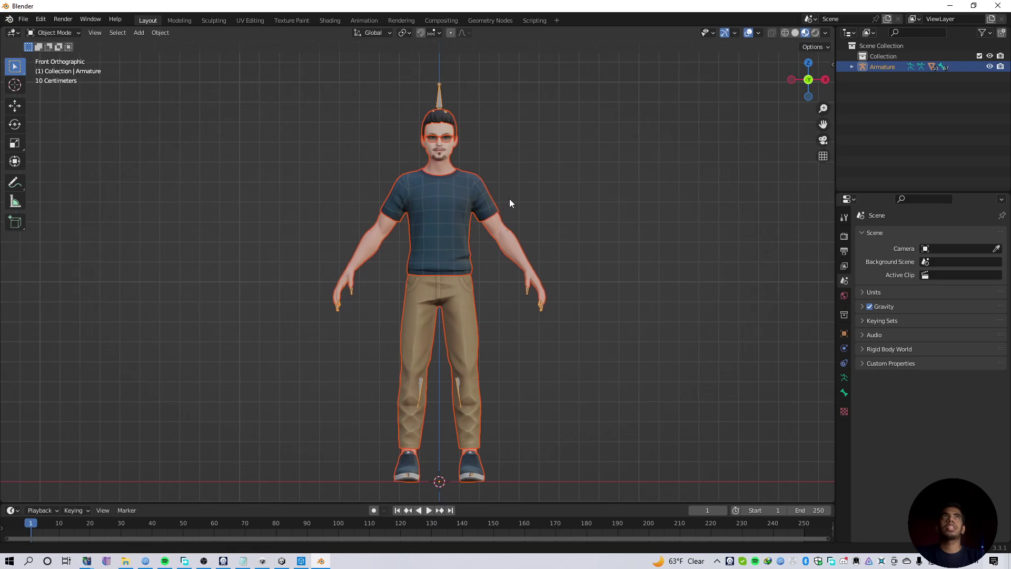
pyautogui.scroll(-2, 510, 203)
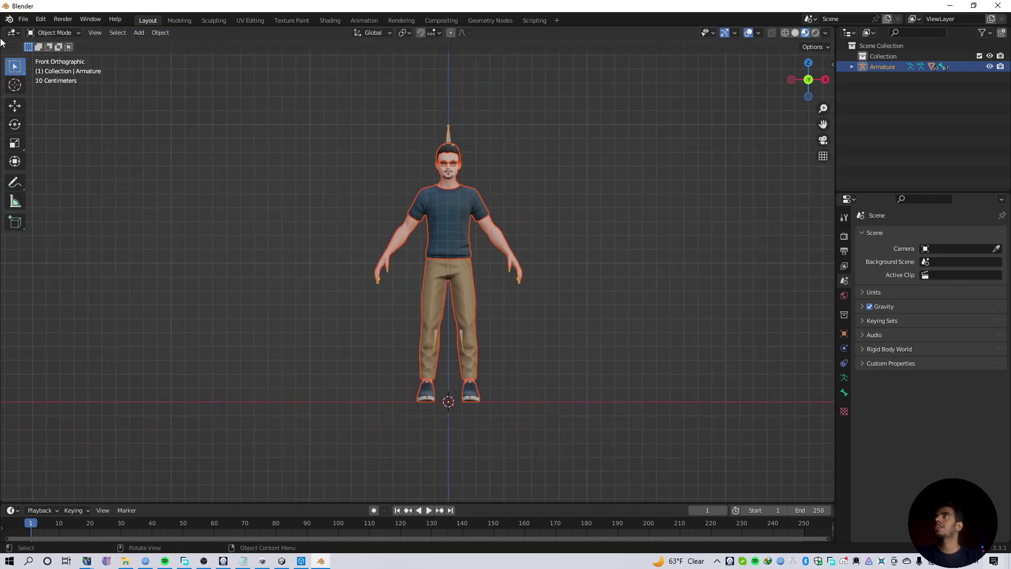
# Step: Split the 3D viewport into two side-by-side views and bring up the save options
pyautogui.moveTo(4, 30); pyautogui.dragTo(354, 103)
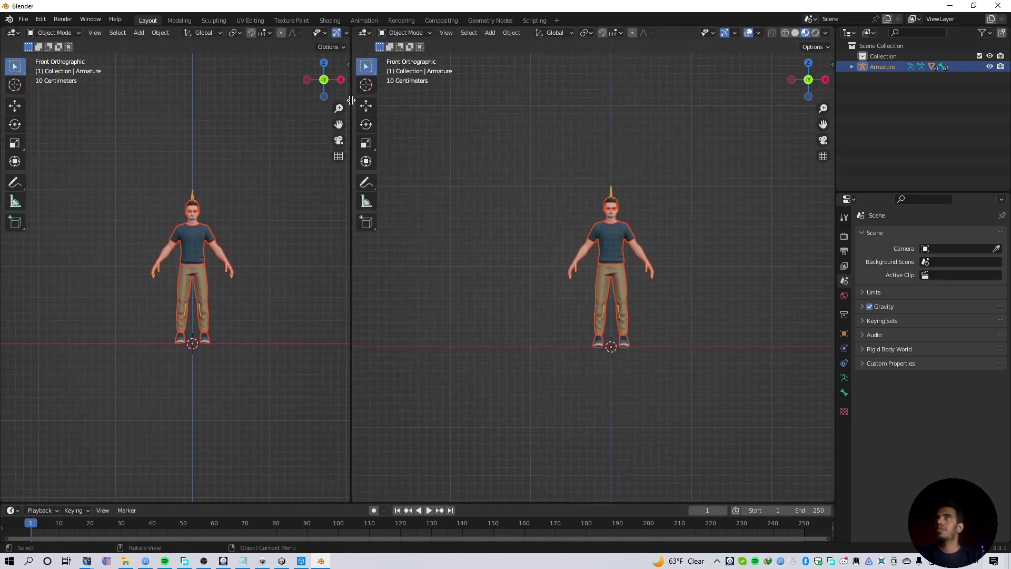
pyautogui.scroll(5, 214, 202)
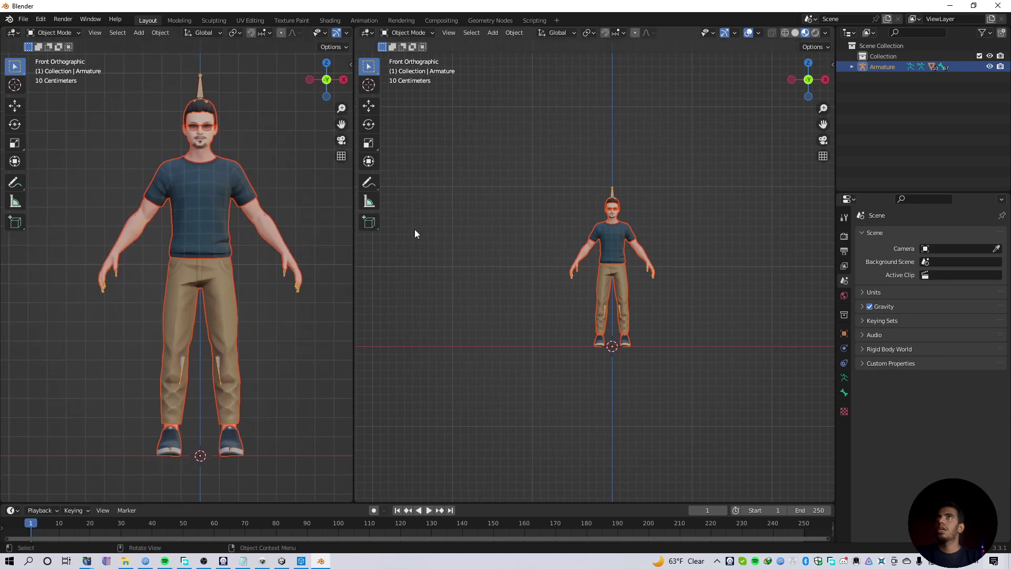
pyautogui.hotkey('ctrl', 's')
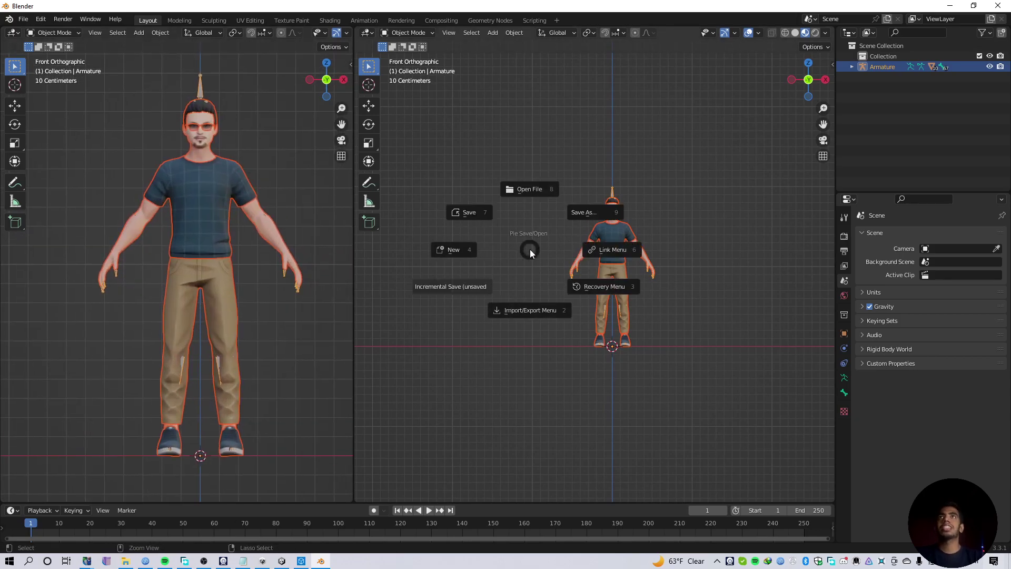
# Step: Browse to D:\CG Art Studio\Ready Player Me\Avatar GLB and create a New Folder there
pyautogui.click(488, 215)
pyautogui.click(270, 161)
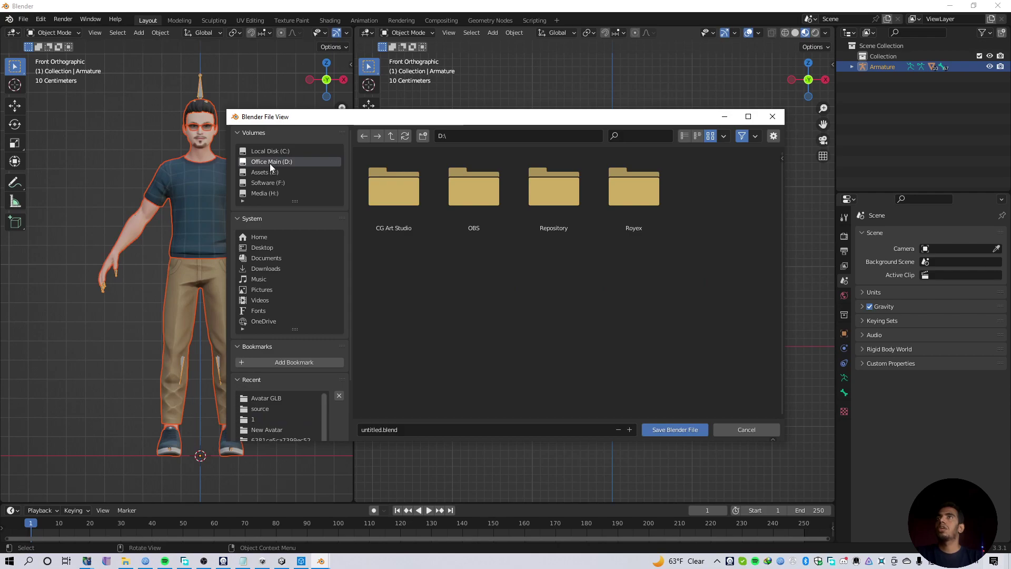
pyautogui.doubleClick(410, 184)
pyautogui.doubleClick(457, 194)
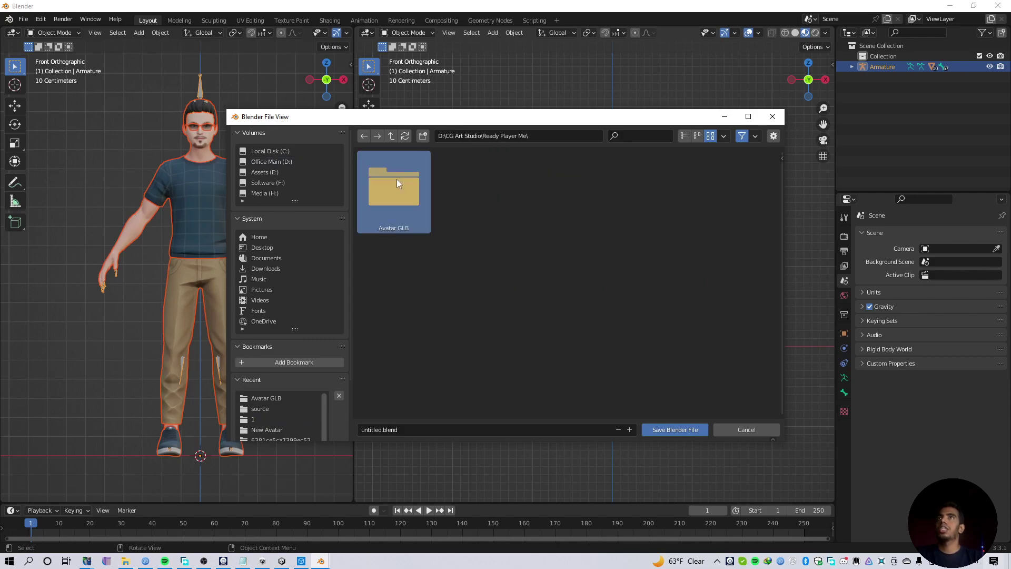
pyautogui.doubleClick(398, 183)
pyautogui.click(423, 136)
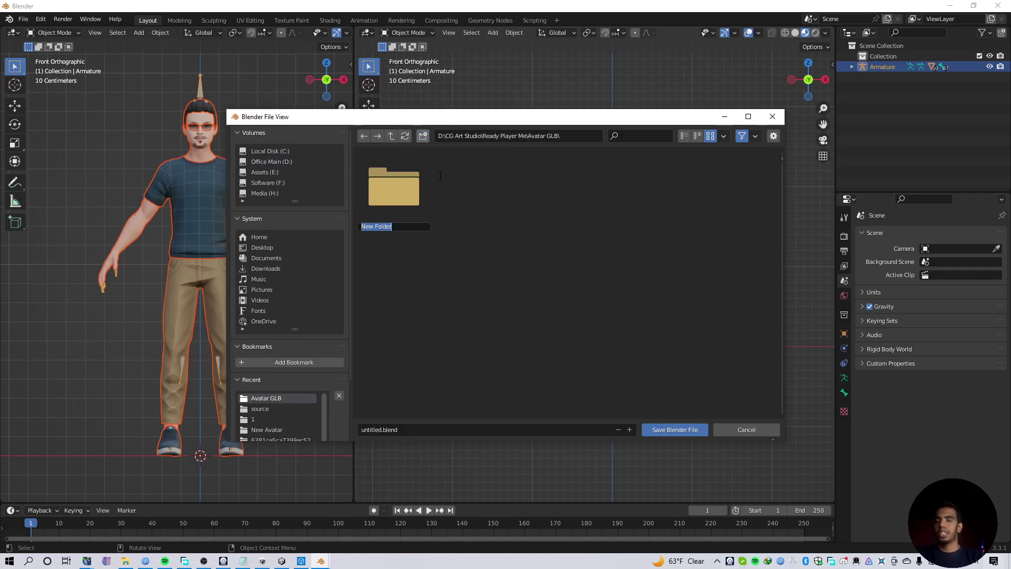
pyautogui.write('A')
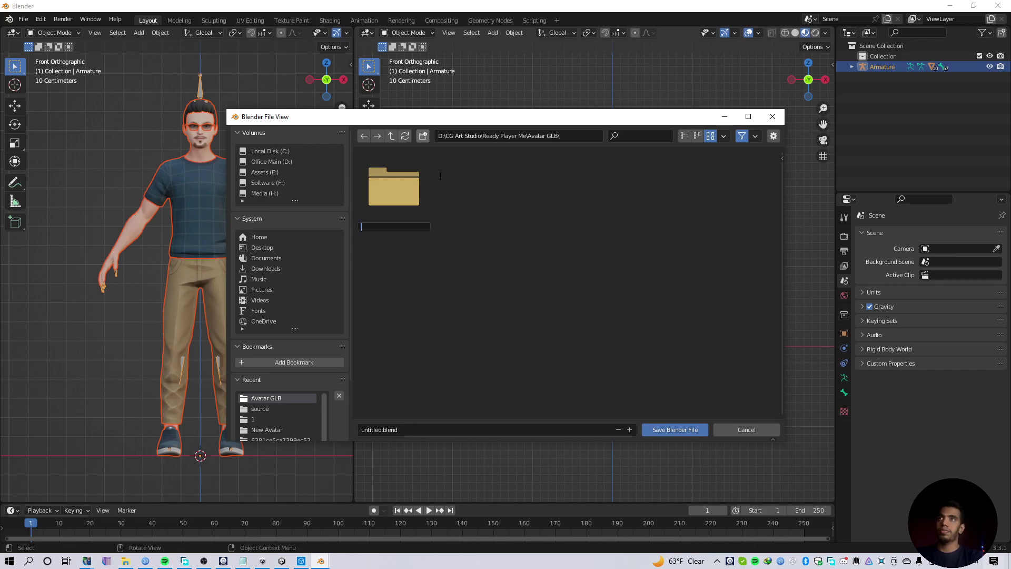
pyautogui.press('Escape')
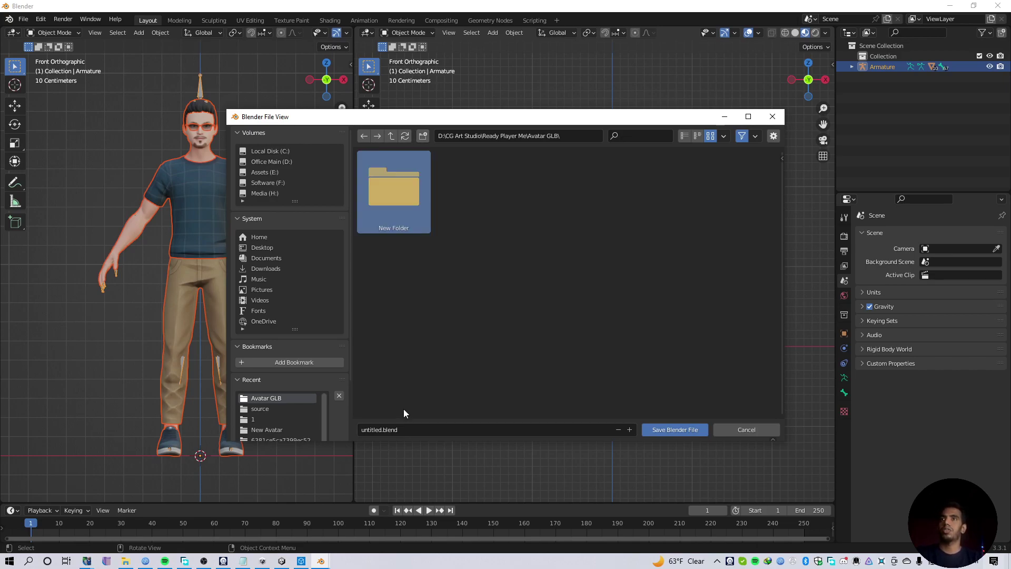
# Step: Name the file Avatar and save it as Avatar.blend
pyautogui.click(384, 430)
pyautogui.click(380, 429)
pyautogui.press('BackSpace')
pyautogui.press('BackSpace')
pyautogui.press('BackSpace')
pyautogui.press('BackSpace')
pyautogui.press('BackSpace')
pyautogui.press('BackSpace')
pyautogui.press('BackSpace')
pyautogui.press('BackSpace')
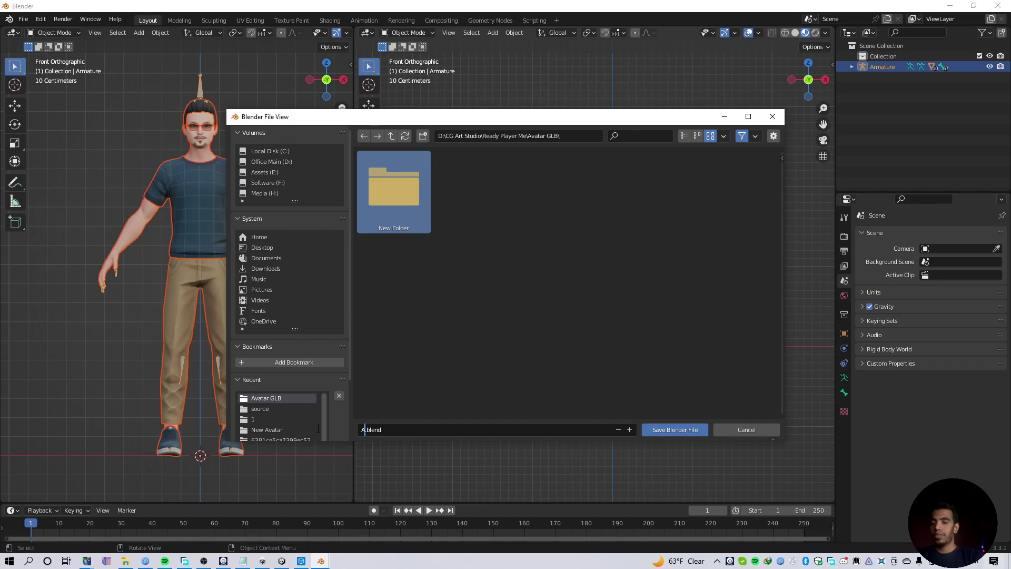
pyautogui.write('Avatar')
pyautogui.press('Return')
# Step: Enlarge the timeline area, turn it into a Shader Editor and close its sidebar
pyautogui.scroll(3, 590, 316)
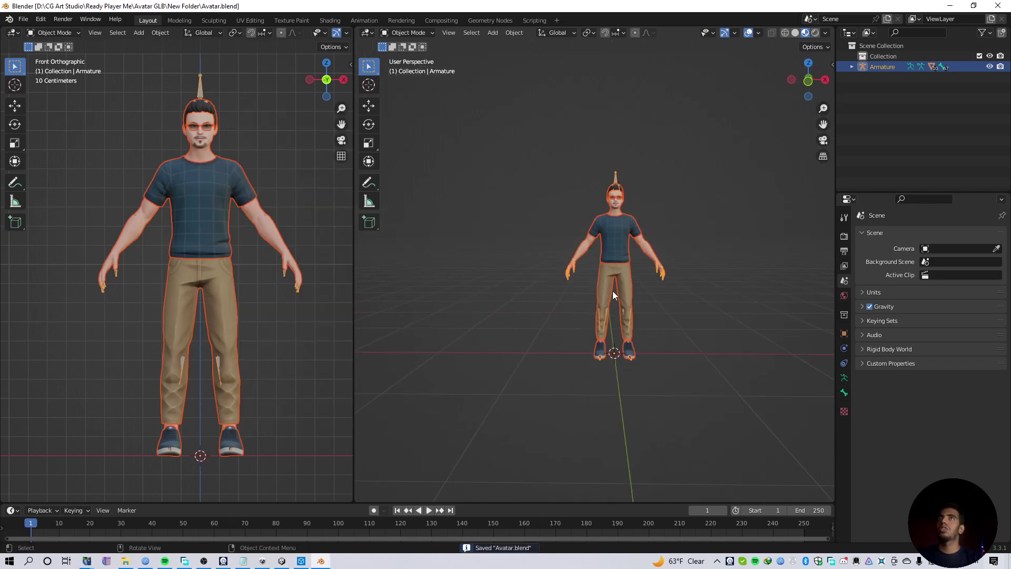
pyautogui.moveTo(558, 321); pyautogui.dragTo(602, 327, button='middle')
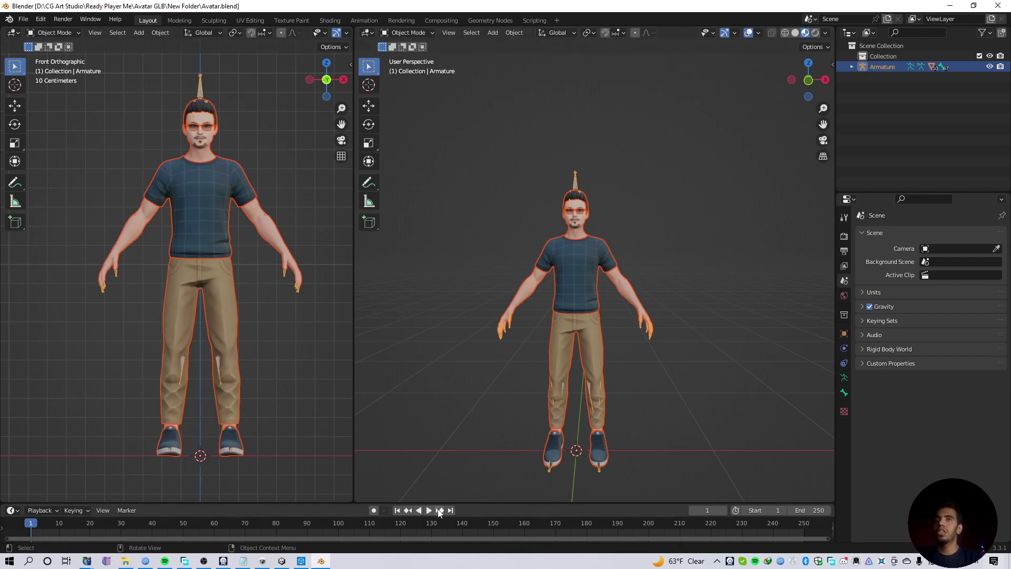
pyautogui.moveTo(448, 503); pyautogui.dragTo(484, 274)
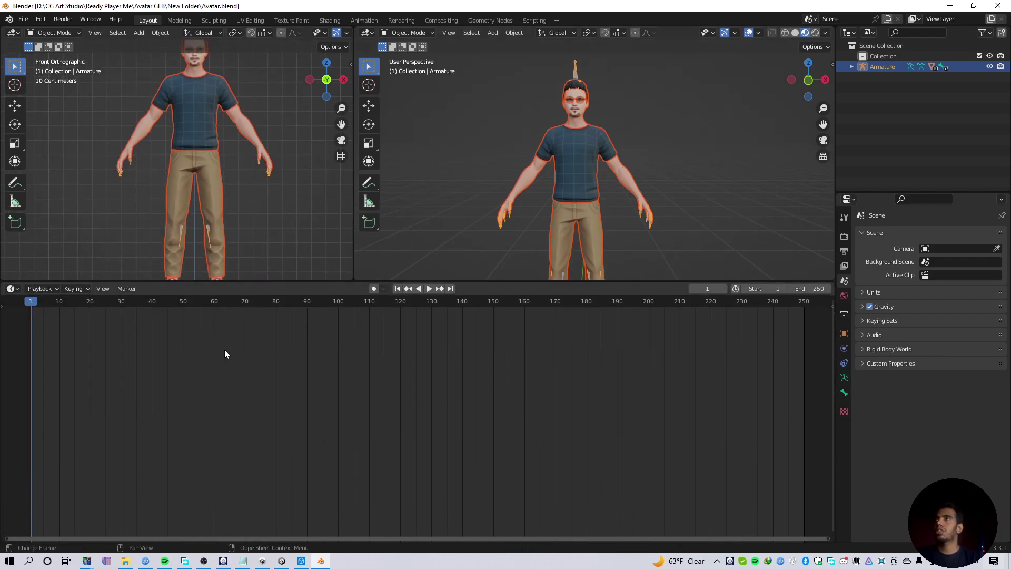
pyautogui.click(11, 289)
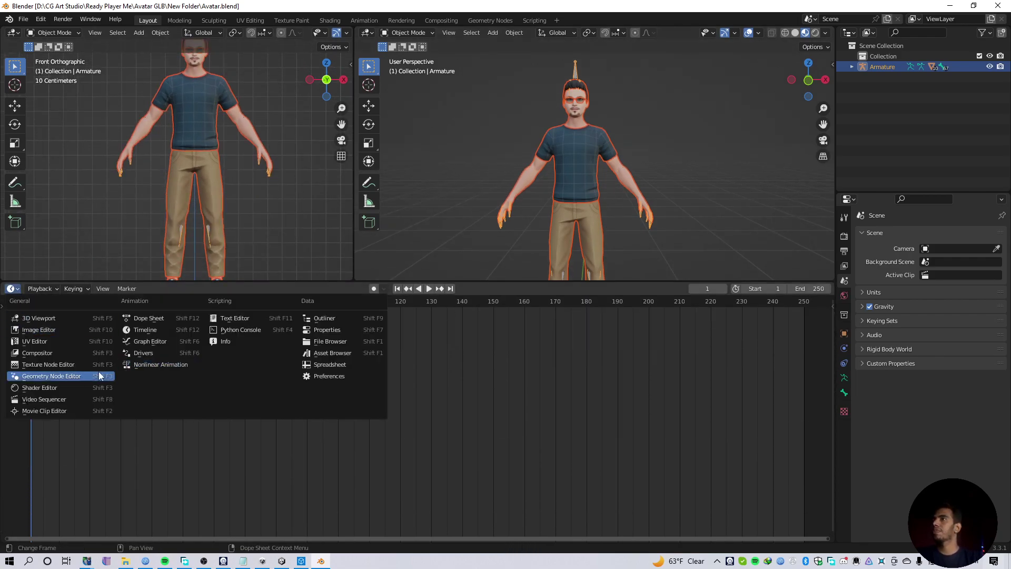
pyautogui.click(40, 389)
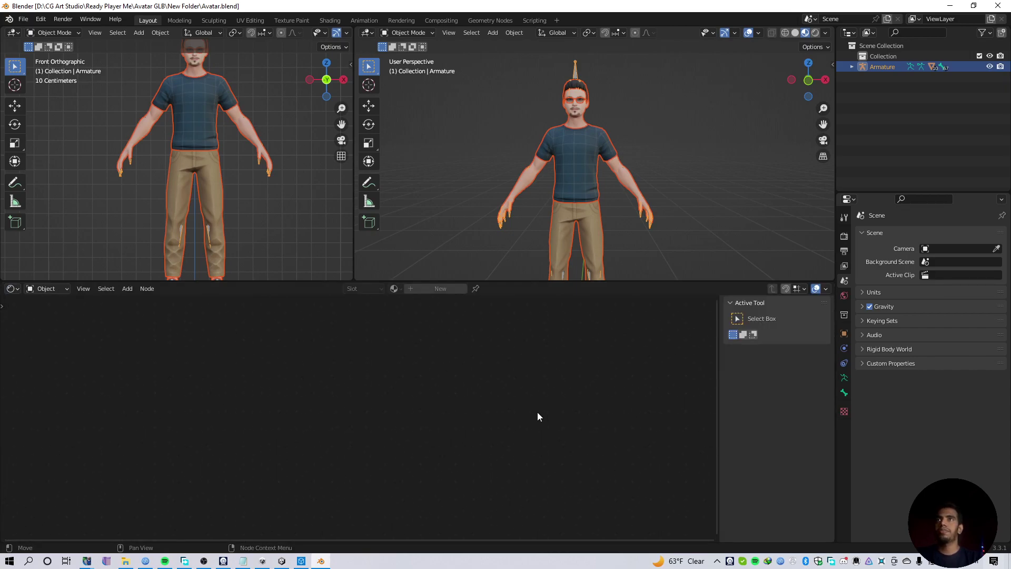
pyautogui.moveTo(718, 402); pyautogui.dragTo(790, 369)
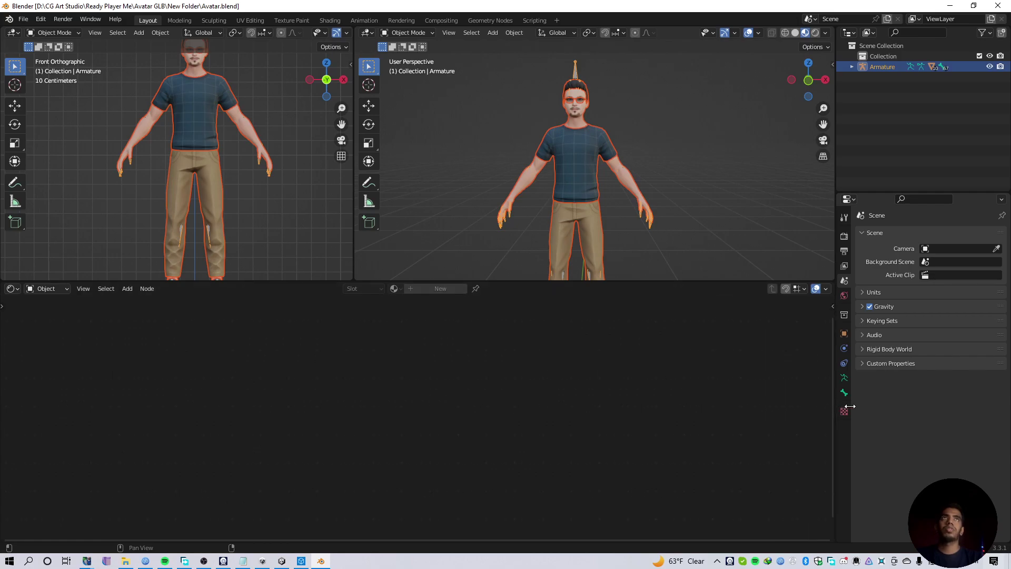
pyautogui.scroll(-4, 779, 179)
# Step: Expand the Armature in the outliner and shrink the Shader Editor to enlarge the viewports
pyautogui.click(852, 67)
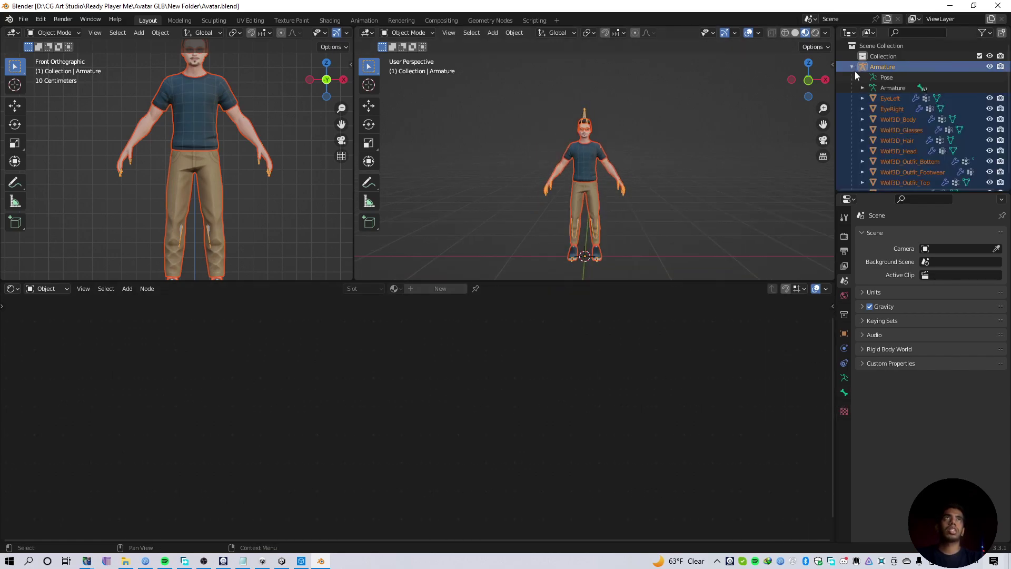
pyautogui.moveTo(680, 183); pyautogui.dragTo(662, 219, button='middle')
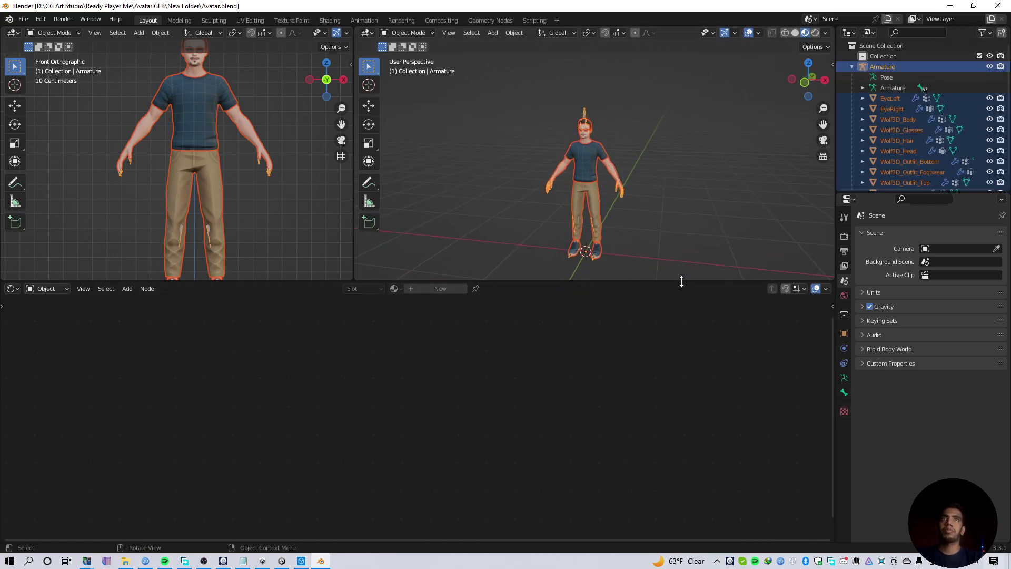
pyautogui.moveTo(681, 282); pyautogui.dragTo(664, 404)
pyautogui.scroll(3, 618, 337)
pyautogui.moveTo(618, 337); pyautogui.dragTo(621, 296, button='middle')
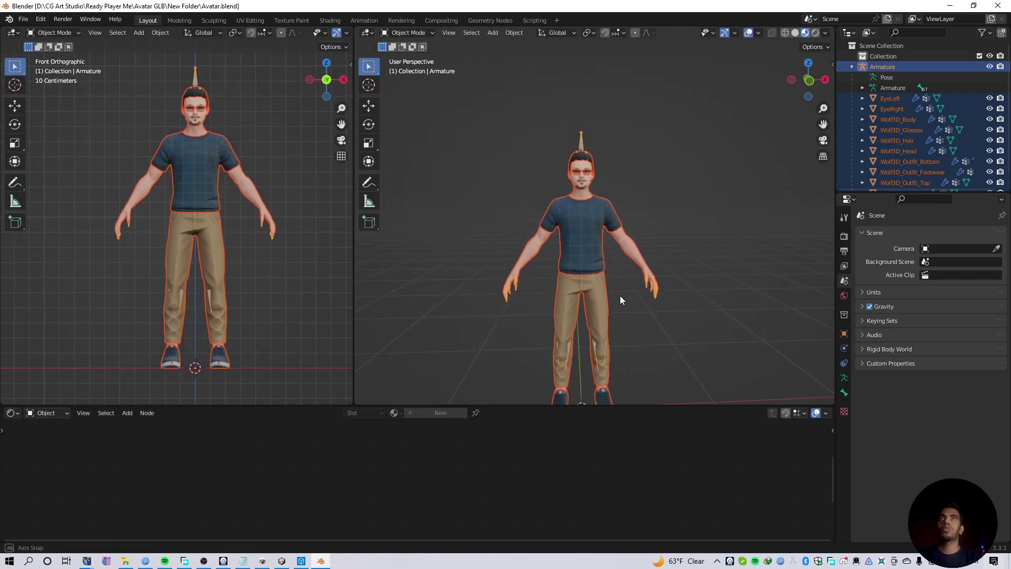
pyautogui.scroll(-4, 620, 300)
pyautogui.moveTo(587, 248); pyautogui.dragTo(628, 273, button='middle')
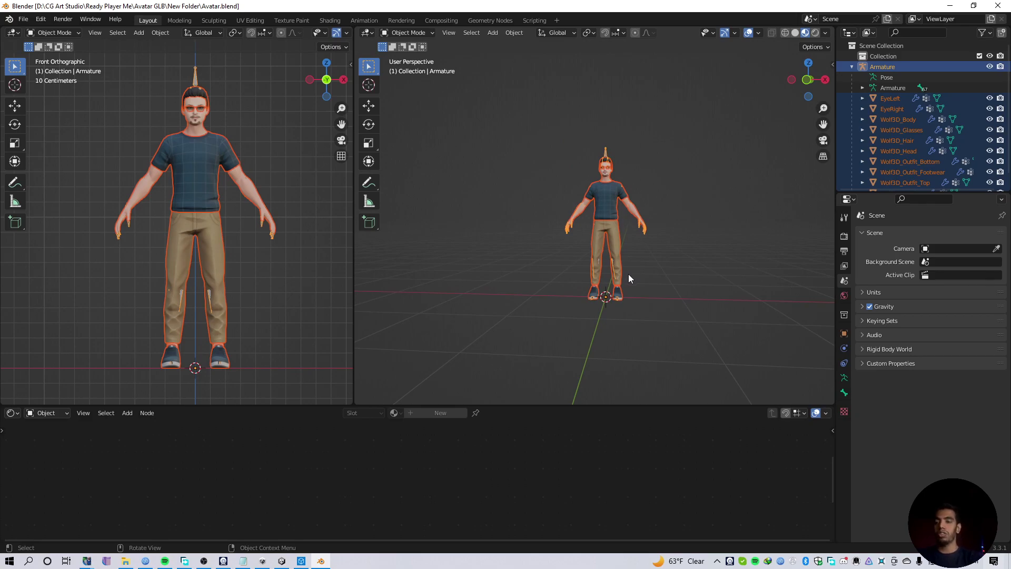
pyautogui.scroll(4, 581, 225)
pyautogui.moveTo(581, 245); pyautogui.dragTo(503, 257, button='middle')
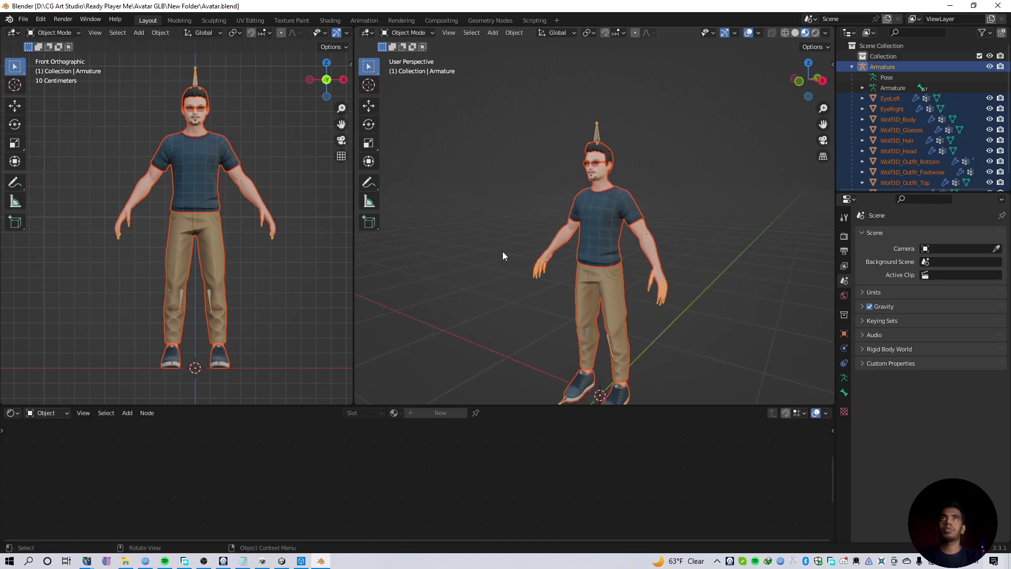
# Step: Select all of the avatar's objects with A
pyautogui.click(479, 165)
pyautogui.scroll(-3, 479, 168)
pyautogui.moveTo(480, 168); pyautogui.dragTo(508, 225, button='middle')
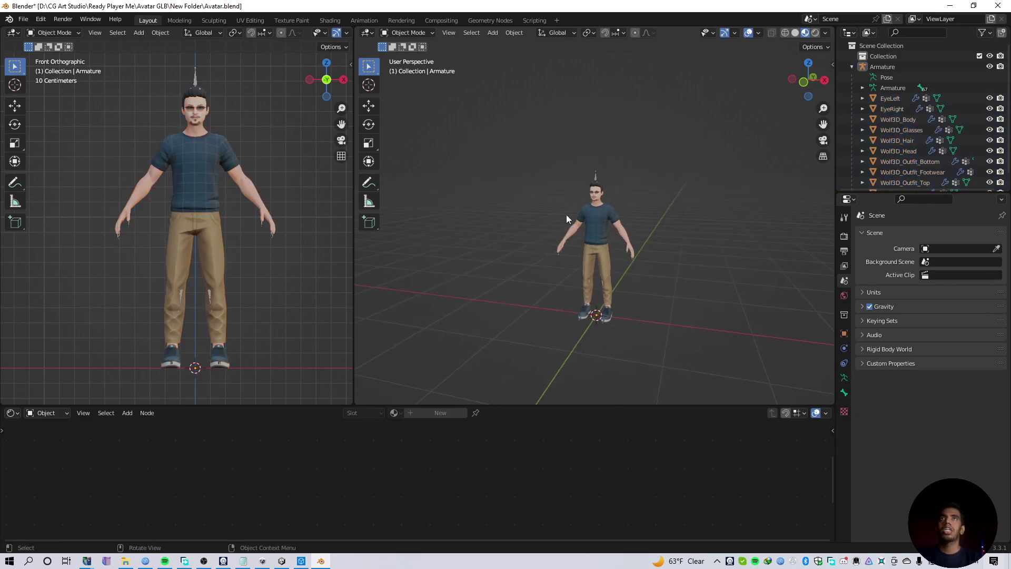
pyautogui.press('a')
pyautogui.click(571, 127)
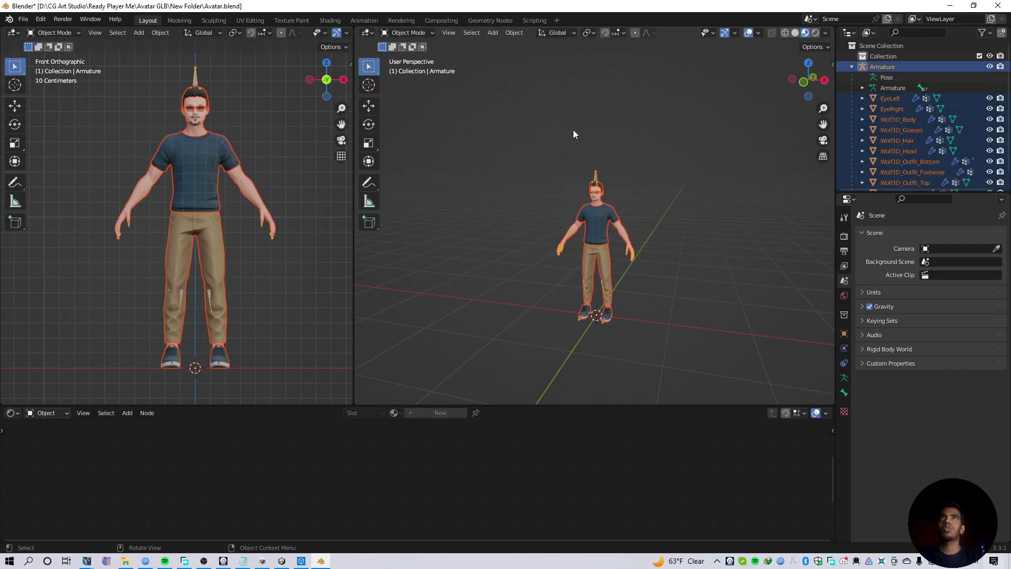
pyautogui.scroll(4, 677, 257)
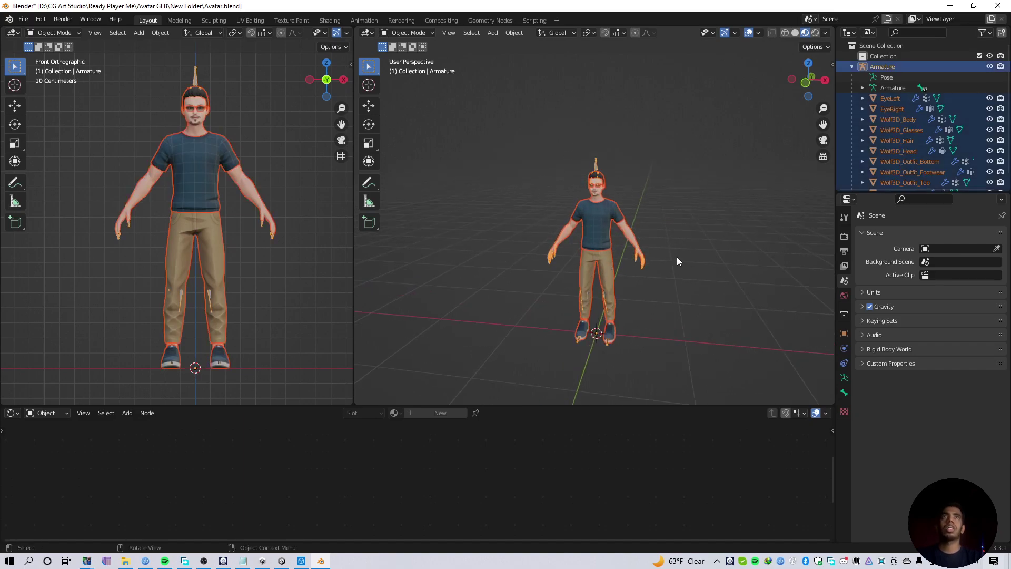
pyautogui.scroll(4, 606, 211)
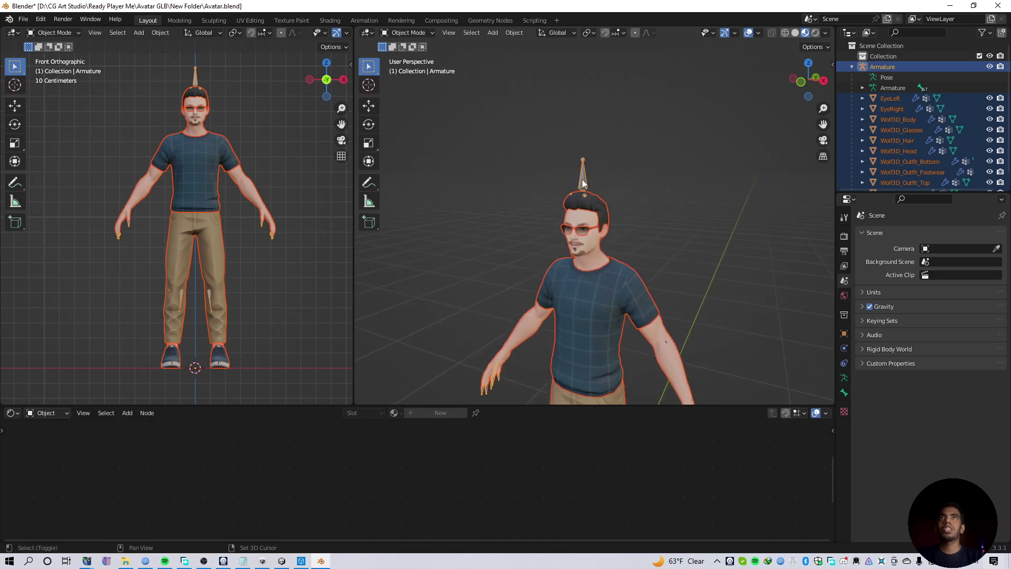
# Step: Unparent the avatar's meshes from the Armature with Clear and Keep Transformation
pyautogui.press('KP_Decimal')
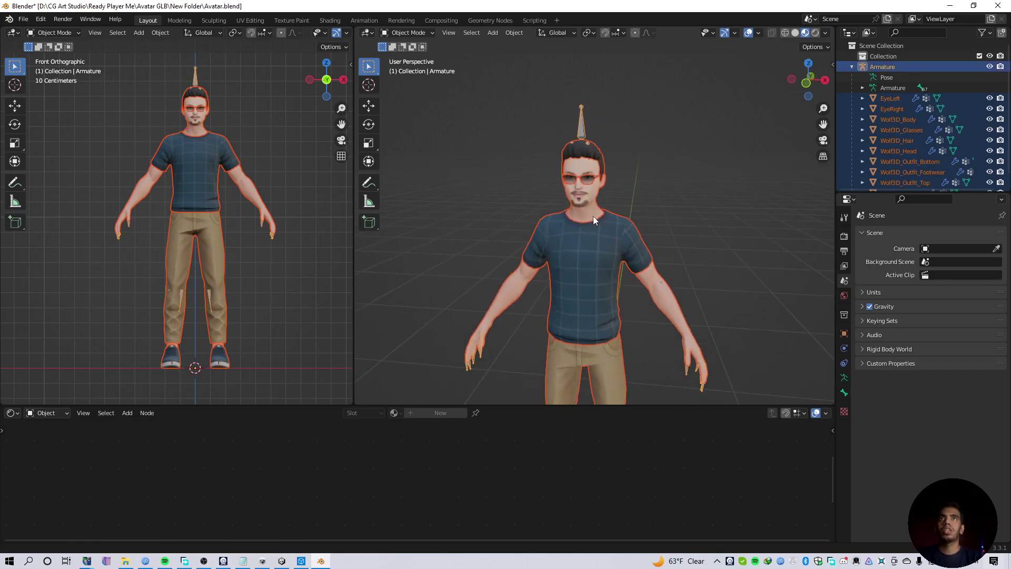
pyautogui.click(669, 307)
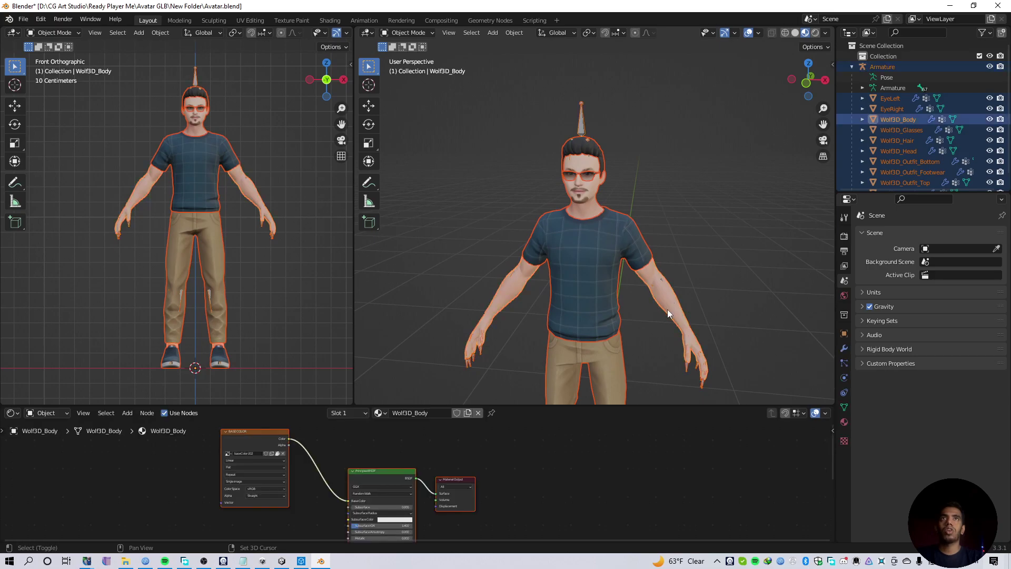
pyautogui.click(586, 130)
pyautogui.scroll(-2, 637, 229)
pyautogui.scroll(5, 625, 219)
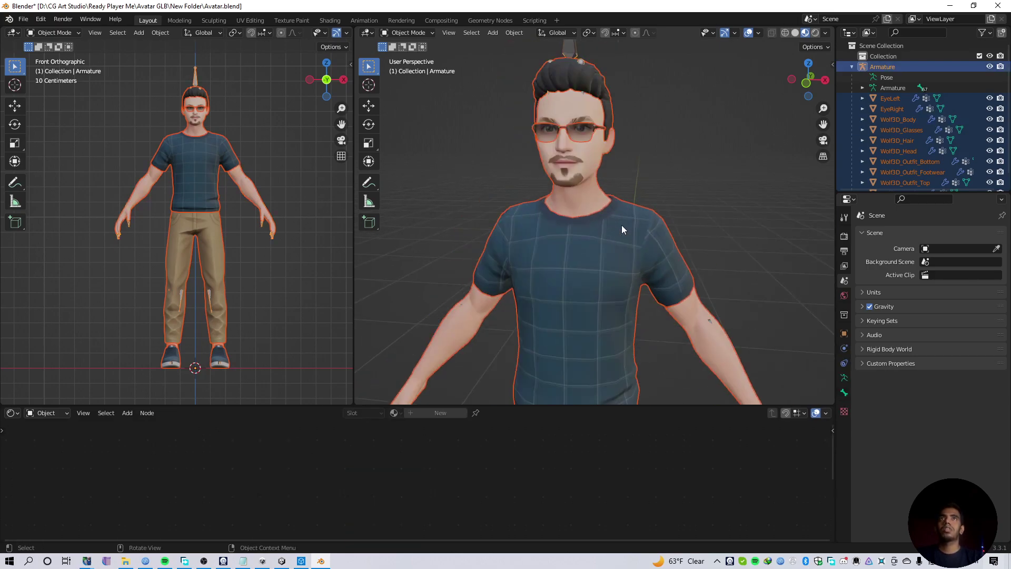
pyautogui.moveTo(621, 225); pyautogui.dragTo(595, 218, button='middle')
pyautogui.scroll(-3, 596, 218)
pyautogui.hotkey('alt', 'p')
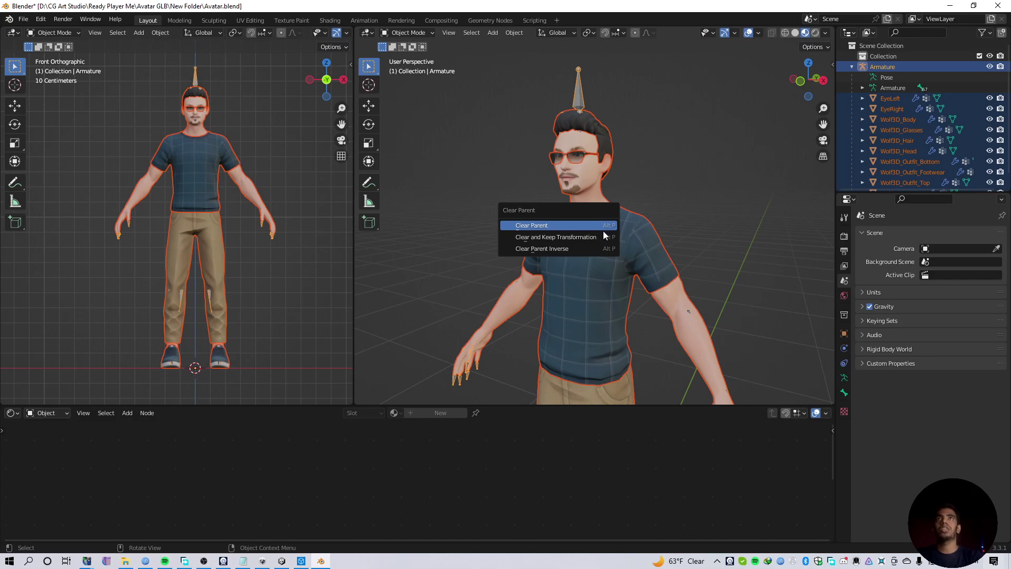
pyautogui.click(555, 240)
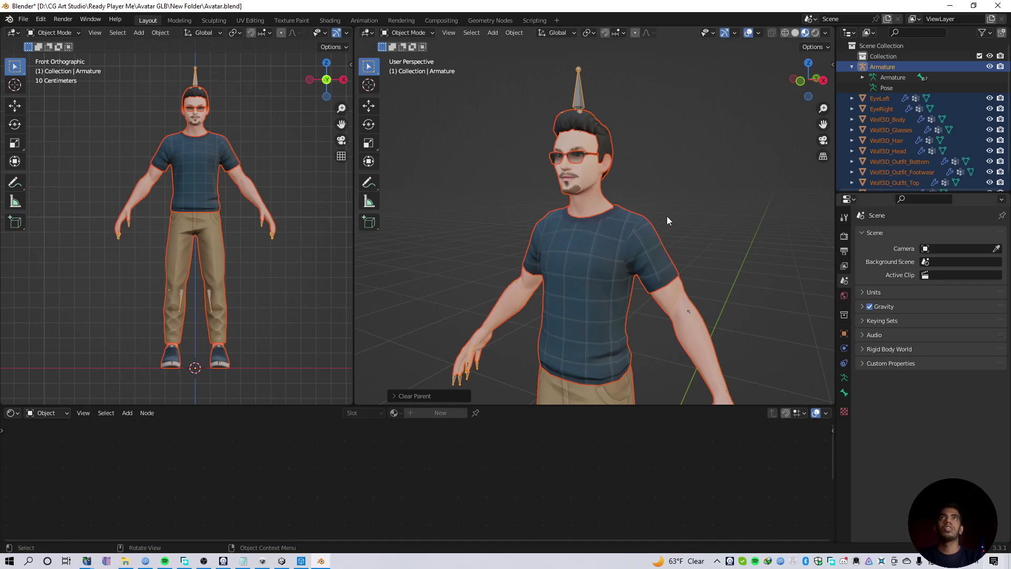
# Step: Delete the Armature alone and view the avatar in front orthographic
pyautogui.scroll(-4, 667, 216)
pyautogui.moveTo(667, 216); pyautogui.dragTo(657, 220, button='middle')
pyautogui.scroll(4, 656, 216)
pyautogui.moveTo(602, 235); pyautogui.dragTo(565, 247, button='middle')
pyautogui.scroll(-2, 567, 253)
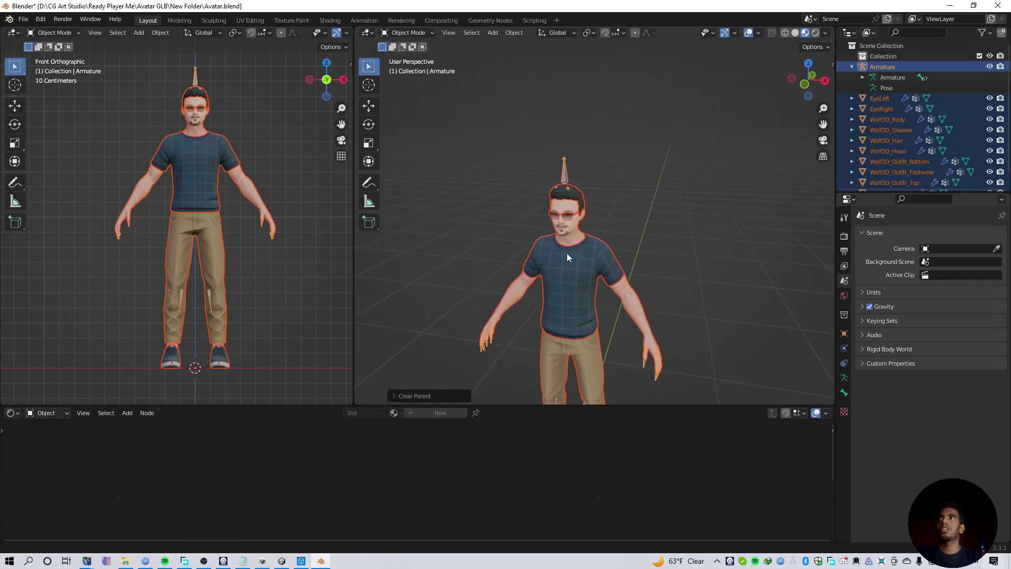
pyautogui.click(568, 181)
pyautogui.scroll(2, 586, 232)
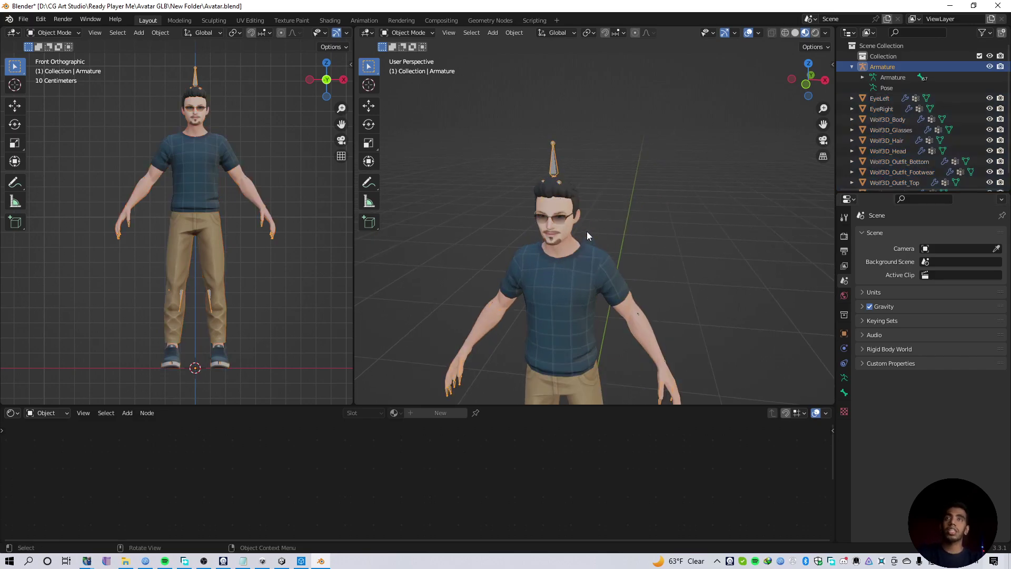
pyautogui.press('Delete')
pyautogui.press('KP_1')
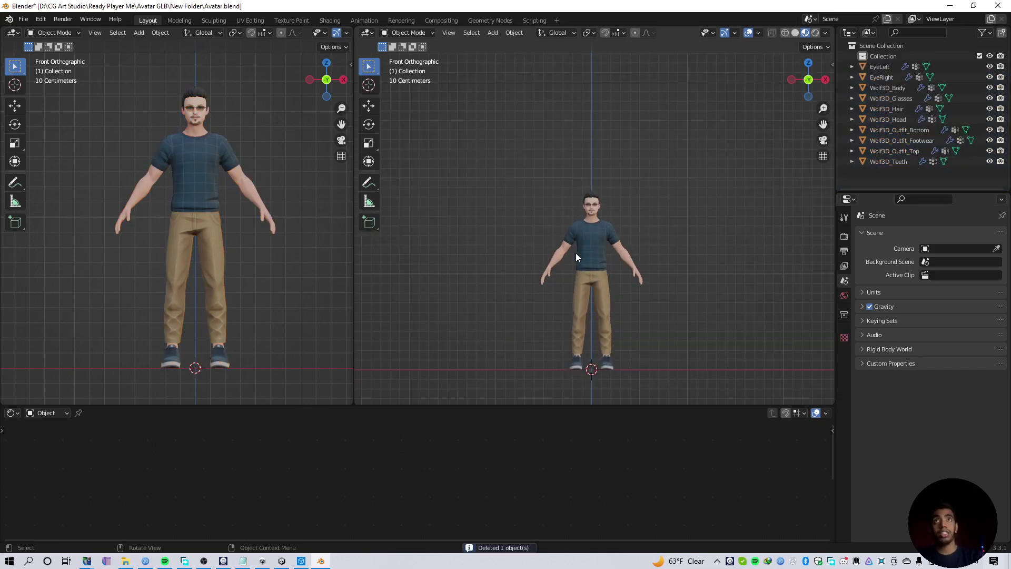
# Step: Box-select the ten avatar meshes, join them into Wolf3D_Head and check its materials
pyautogui.keyDown('shift'); pyautogui.moveTo(590, 258); pyautogui.dragTo(573, 233, button='middle'); pyautogui.keyUp('shift')
pyautogui.moveTo(506, 131); pyautogui.dragTo(649, 371)
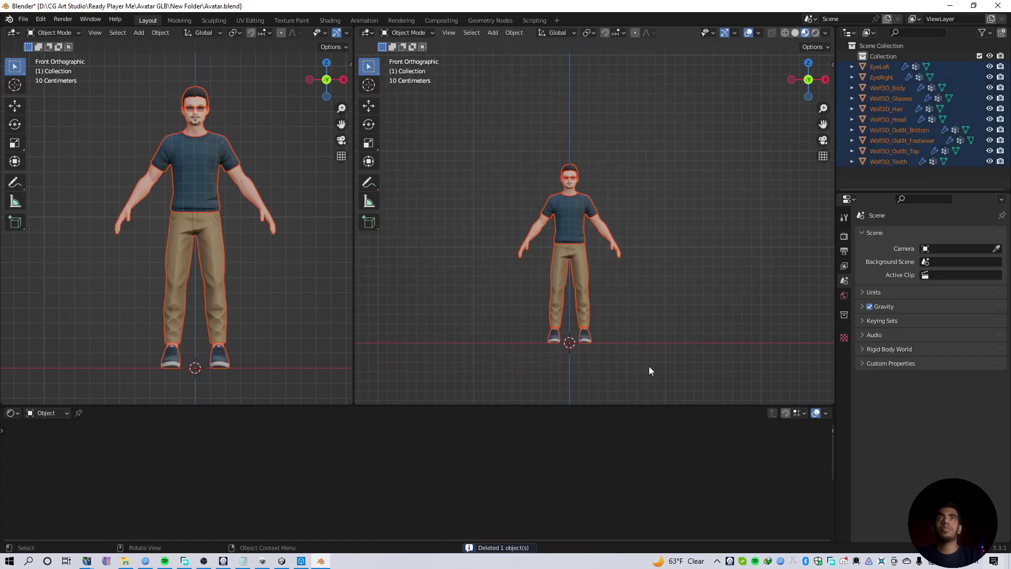
pyautogui.scroll(2, 614, 310)
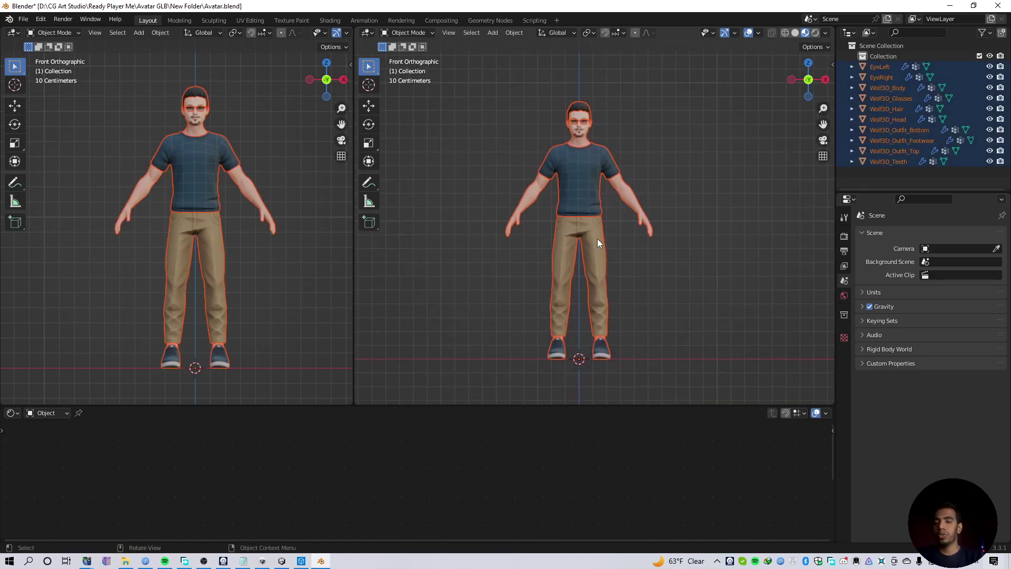
pyautogui.keyDown('shift'); pyautogui.click(589, 174); pyautogui.keyUp('shift')
pyautogui.keyDown('shift'); pyautogui.moveTo(599, 175); pyautogui.dragTo(592, 220, button='middle'); pyautogui.keyUp('shift')
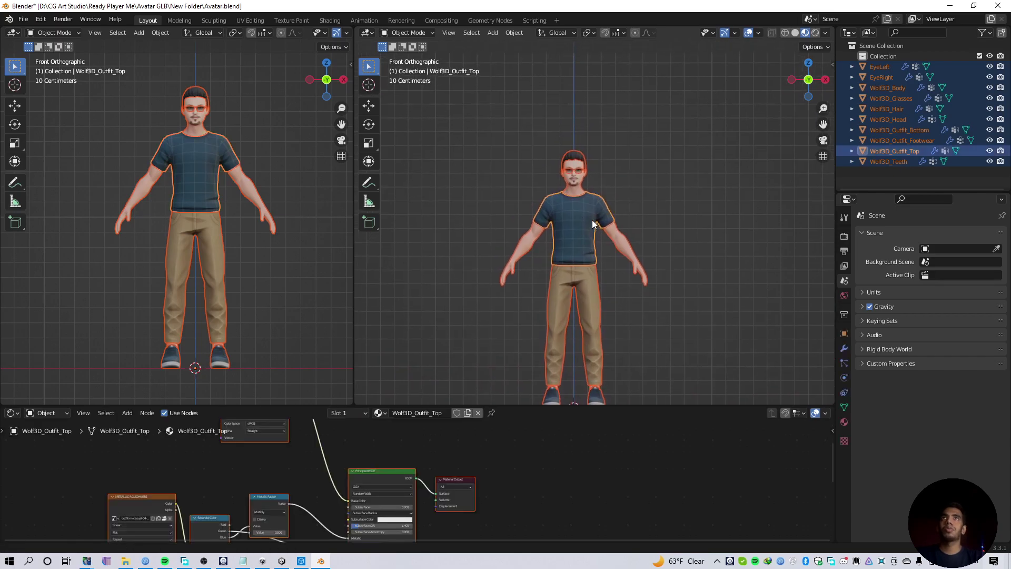
pyautogui.keyDown('shift'); pyautogui.click(578, 191); pyautogui.keyUp('shift')
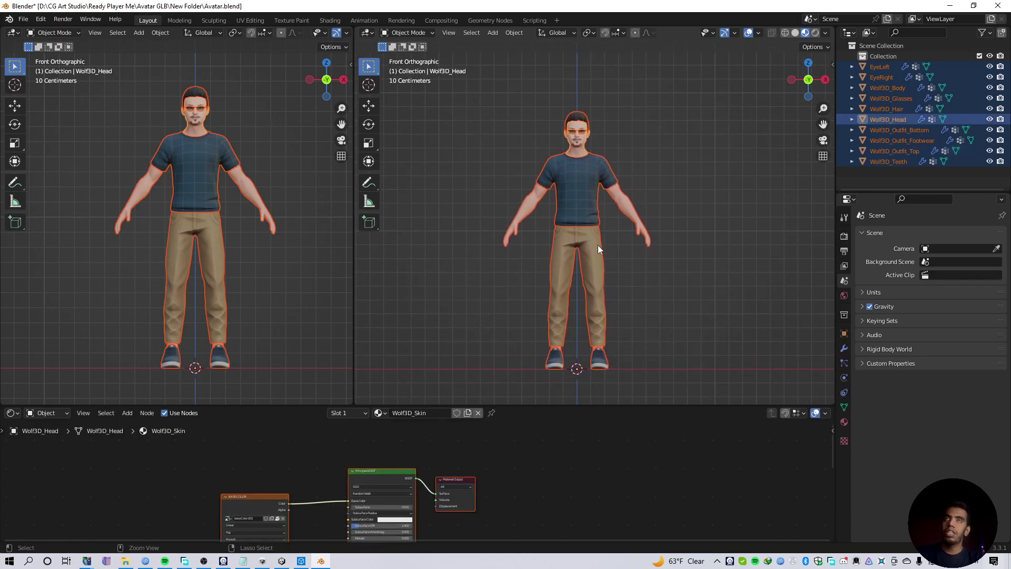
pyautogui.hotkey('ctrl', 'j')
pyautogui.scroll(-3, 599, 244)
pyautogui.moveTo(601, 246)
pyautogui.mouseDown(button='middle')
pyautogui.moveTo(557, 247)
pyautogui.moveTo(589, 249)
pyautogui.moveTo(609, 241)
pyautogui.moveTo(596, 234)
pyautogui.moveTo(611, 234)
pyautogui.mouseUp(button='middle')
pyautogui.click(844, 422)
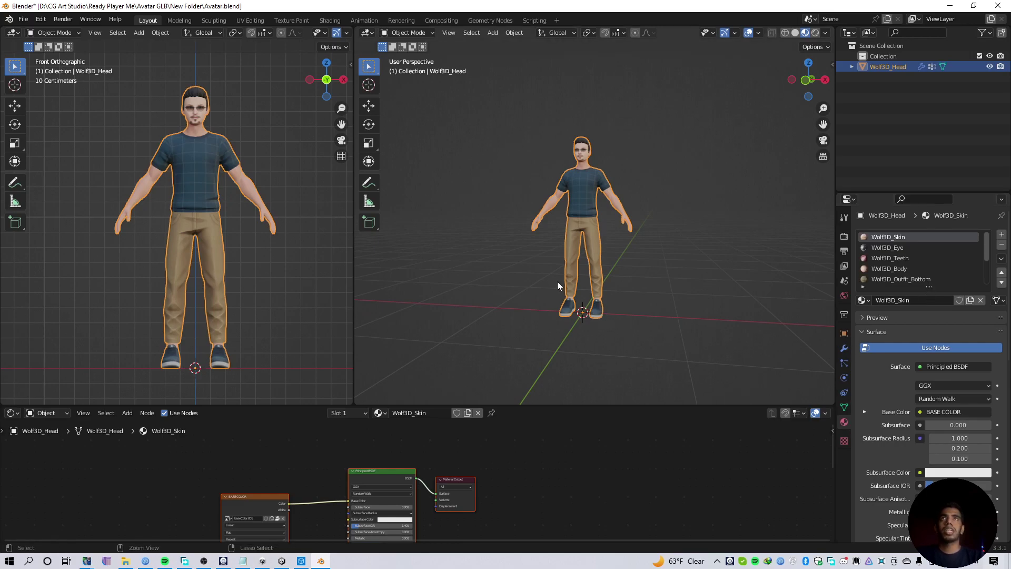
# Step: Undo the join and check EyeLeft and EyeRight individually
pyautogui.hotkey('ctrl', 'z')
pyautogui.moveTo(563, 287); pyautogui.dragTo(644, 257, button='middle')
pyautogui.click(873, 65)
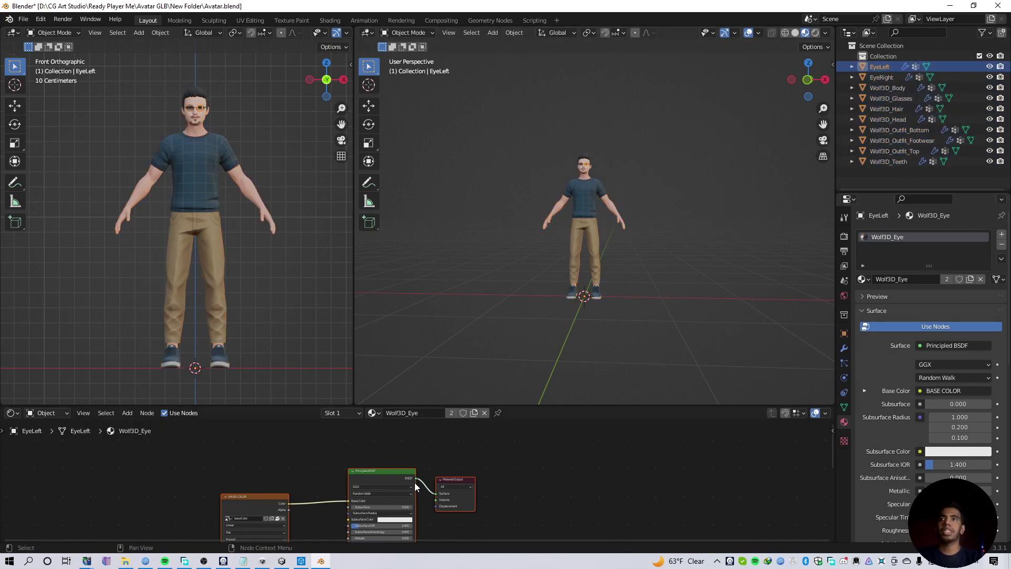
pyautogui.click(879, 76)
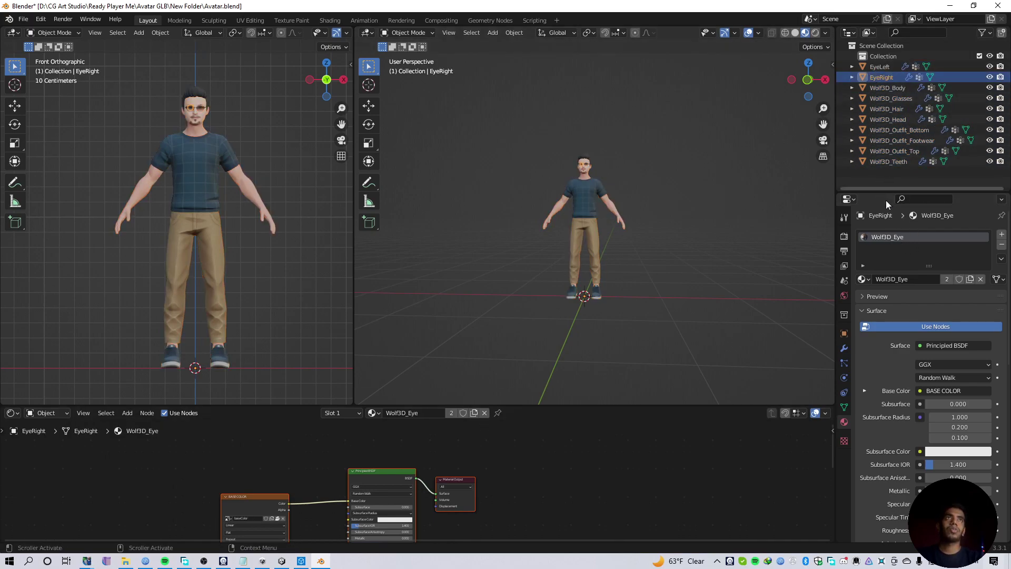
pyautogui.scroll(-1, 371, 491)
pyautogui.scroll(4, 593, 263)
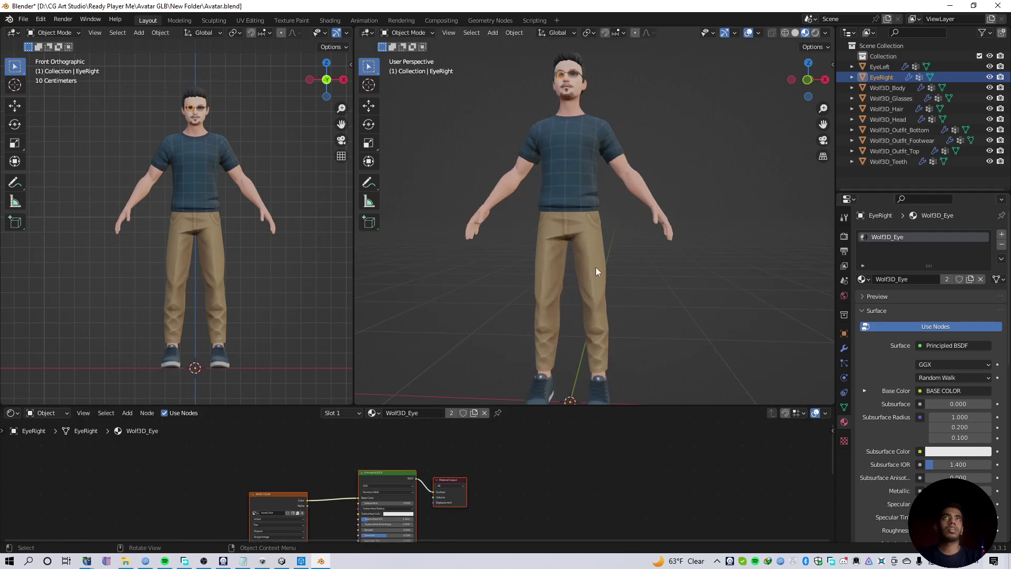
pyautogui.scroll(-4, 594, 264)
# Step: Select every avatar object again and join them into Wolf3D_Head with Ctrl+J
pyautogui.moveTo(489, 140); pyautogui.dragTo(750, 362)
pyautogui.scroll(3, 642, 299)
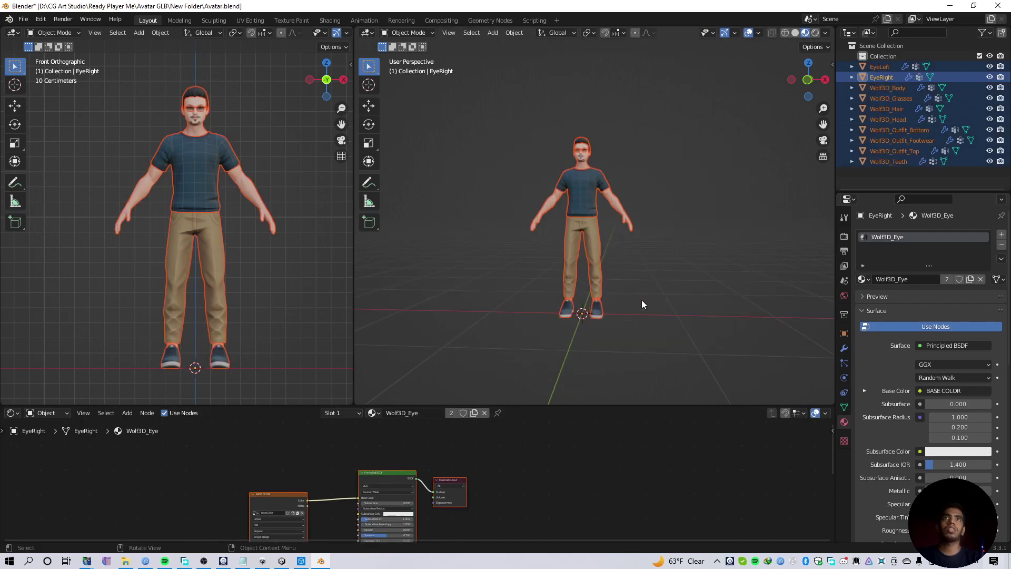
pyautogui.keyDown('shift'); pyautogui.click(580, 148); pyautogui.keyUp('shift')
pyautogui.hotkey('ctrl', 'j')
pyautogui.scroll(-2, 605, 174)
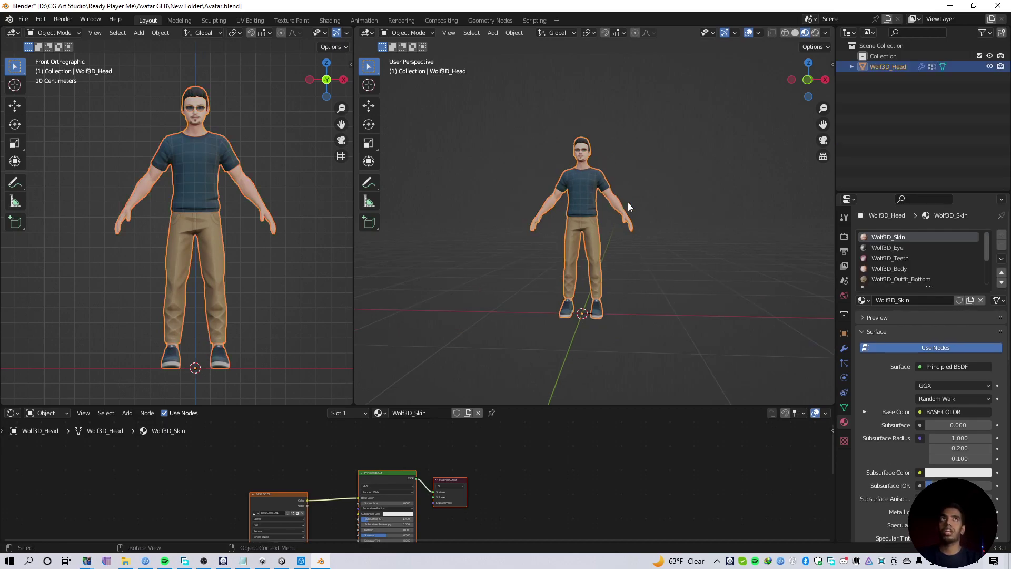
pyautogui.moveTo(628, 203); pyautogui.dragTo(685, 184, button='middle')
pyautogui.scroll(-3, 896, 250)
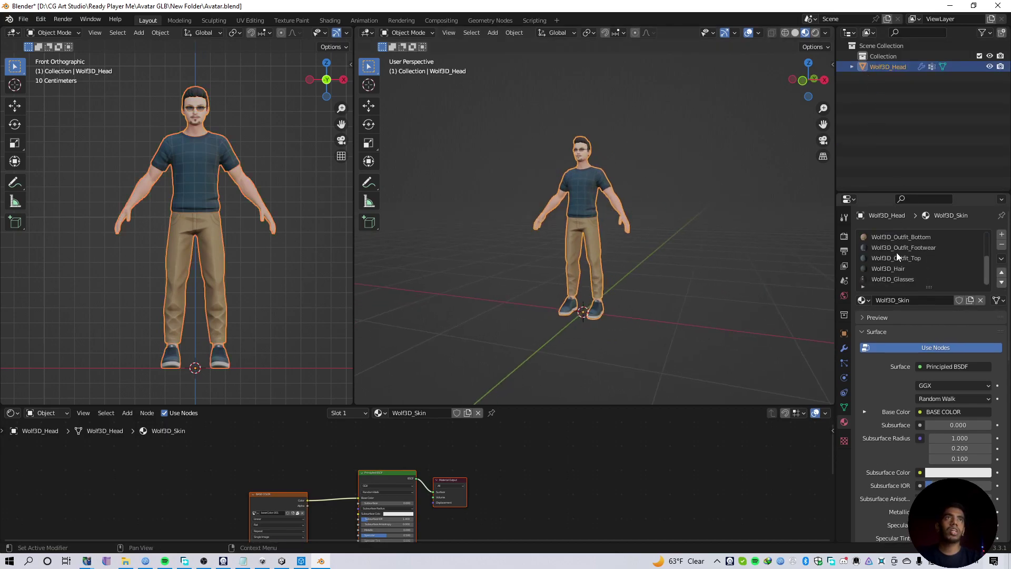
pyautogui.scroll(3, 896, 252)
pyautogui.scroll(-2, 620, 366)
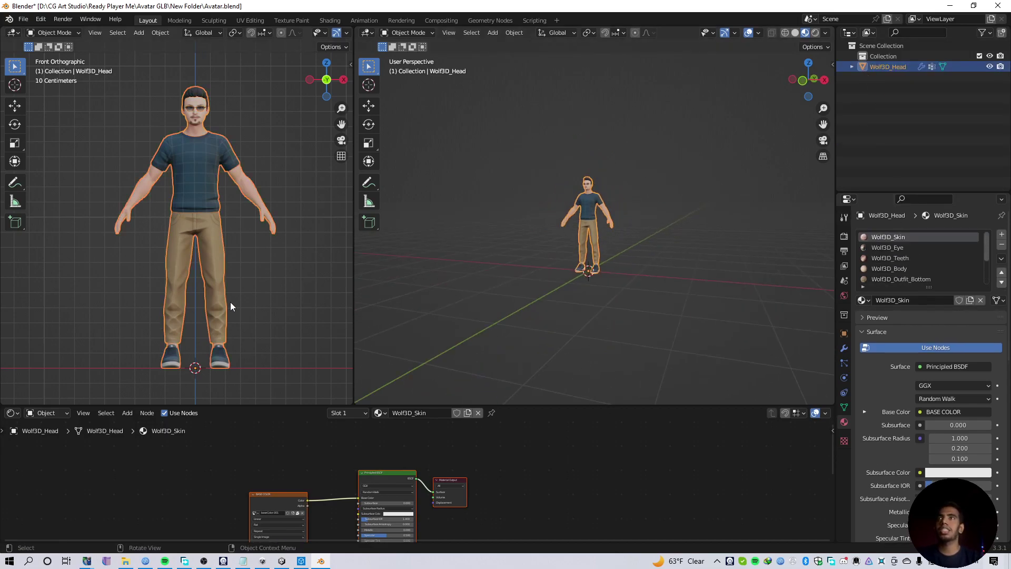
pyautogui.click(22, 20)
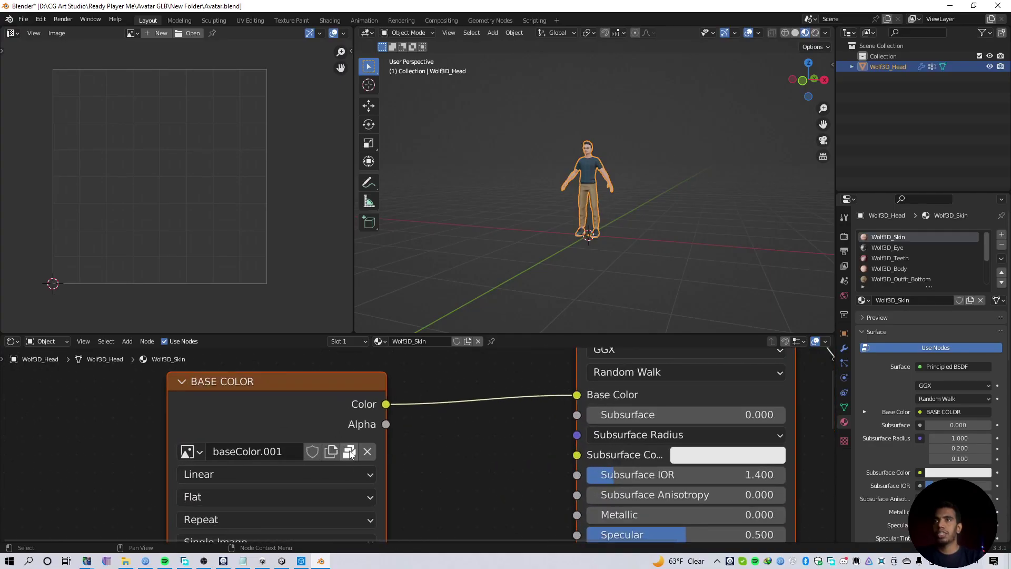
# Step: Rename the skin image to baseColor.SKin and unpack it using the current directory option
pyautogui.scroll(-3, 387, 462)
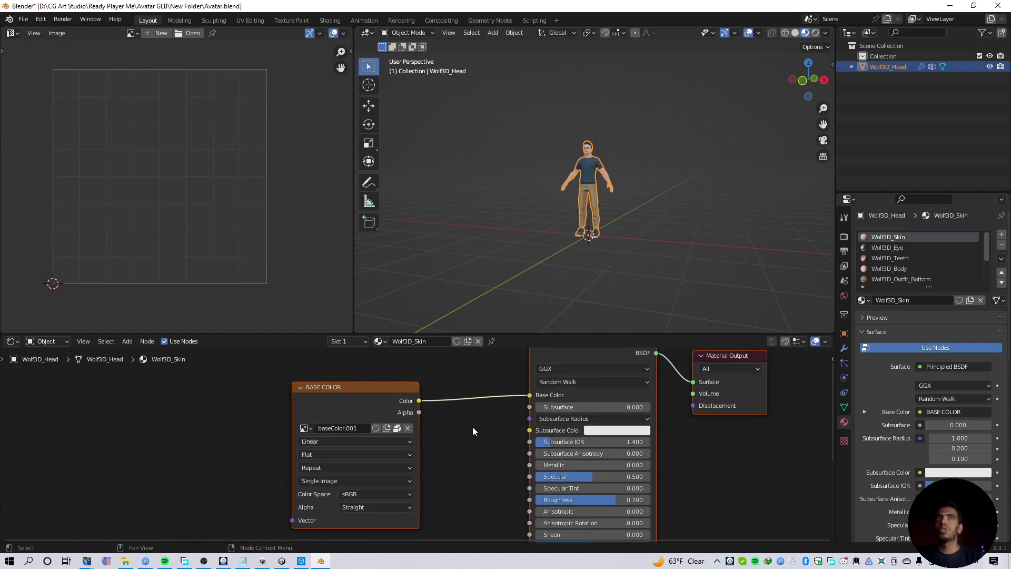
pyautogui.scroll(2, 349, 415)
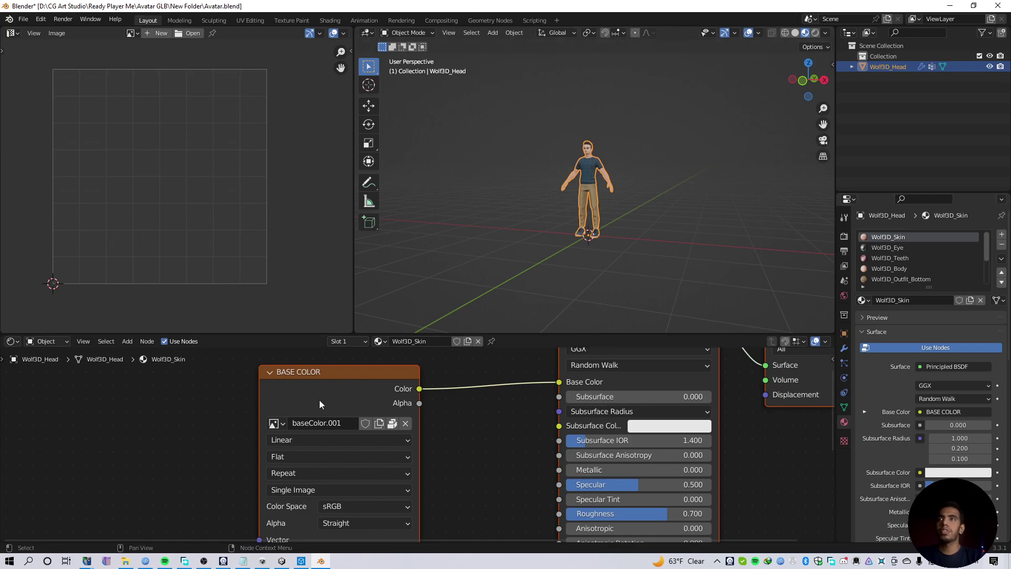
pyautogui.moveTo(346, 424); pyautogui.dragTo(332, 424)
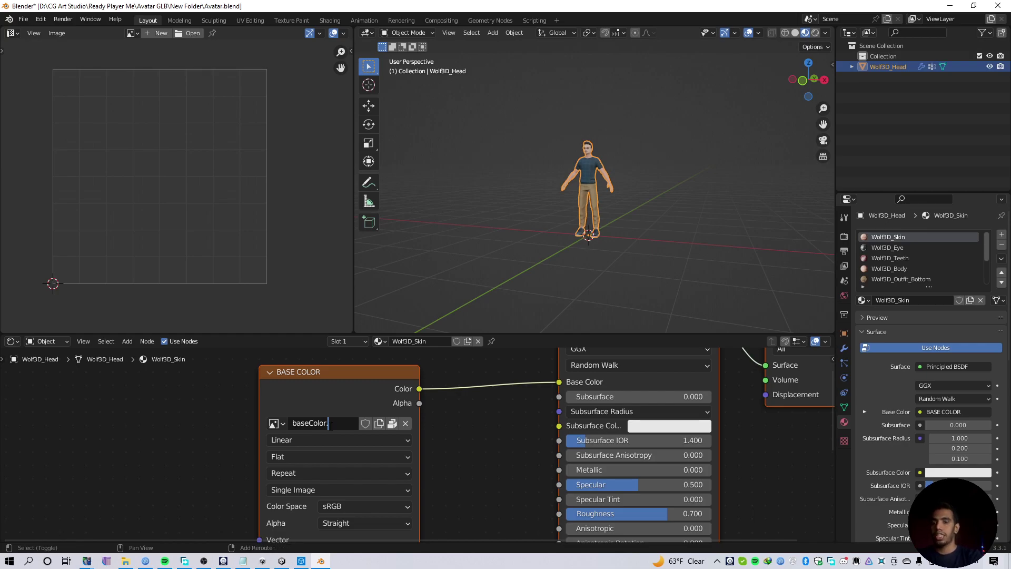
pyautogui.write('SKin')
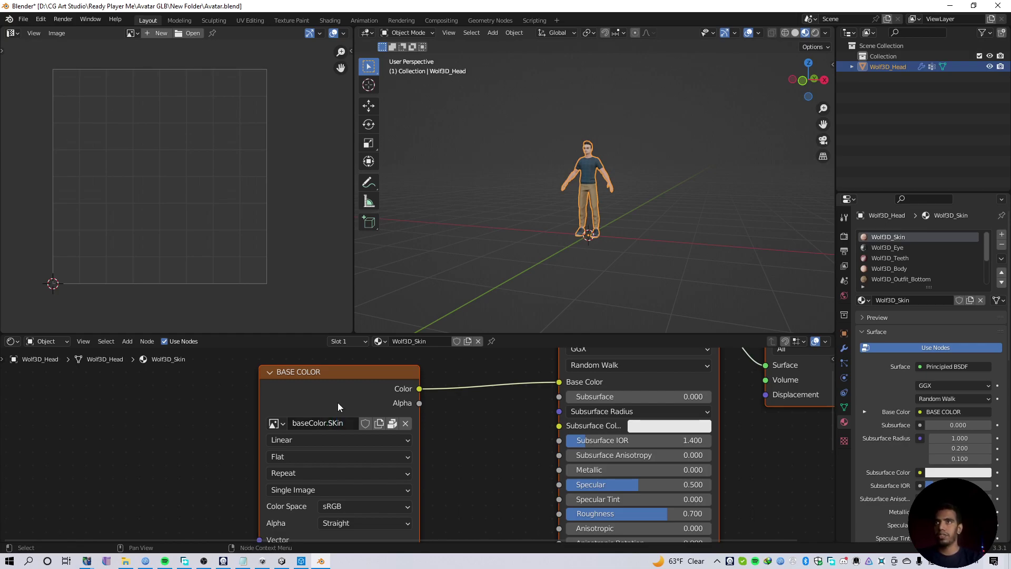
pyautogui.click(392, 423)
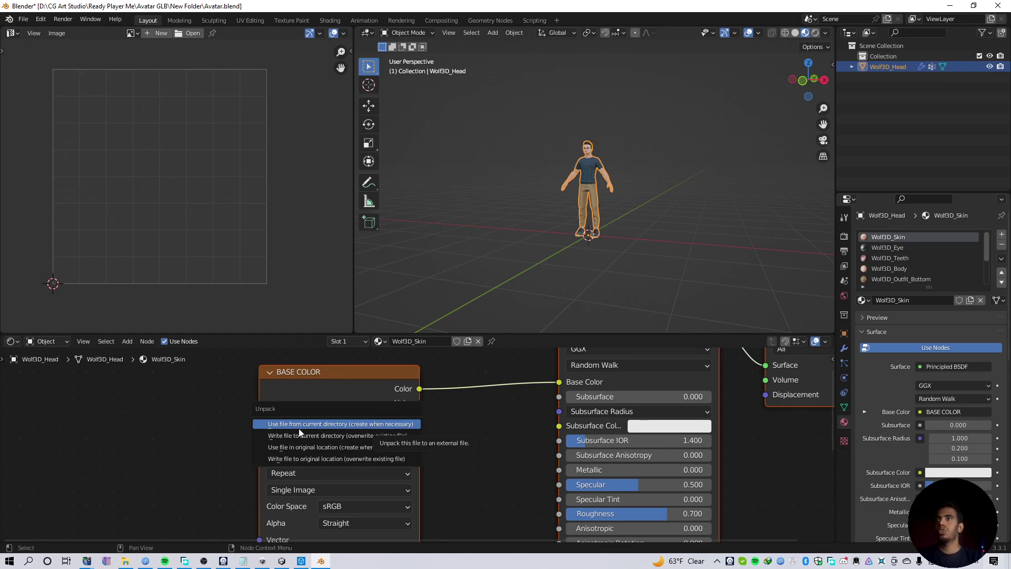
pyautogui.click(339, 426)
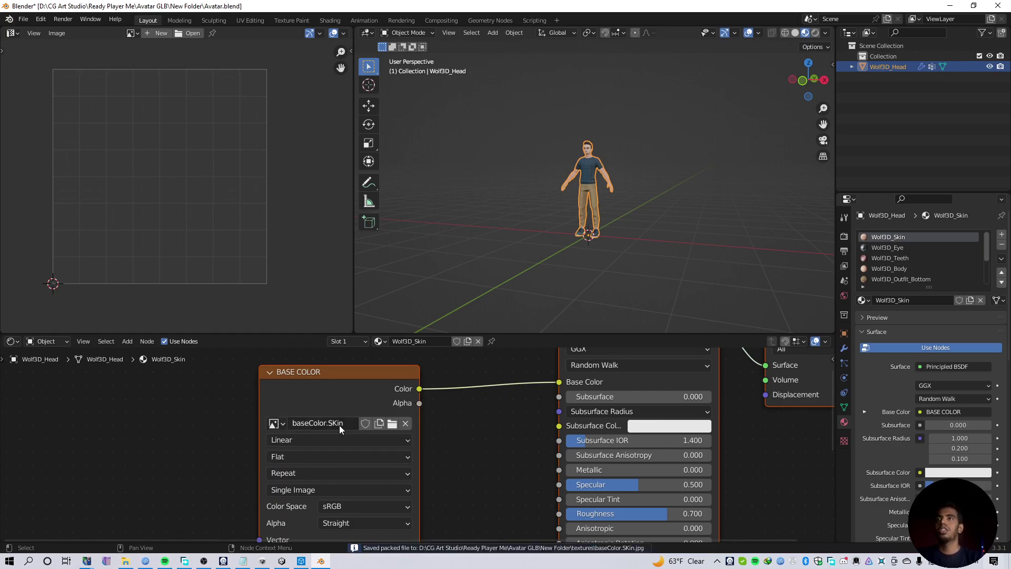
# Step: Confirm baseColor.SKin.jpg exists in the textures folder inside New Folder
pyautogui.click(125, 561)
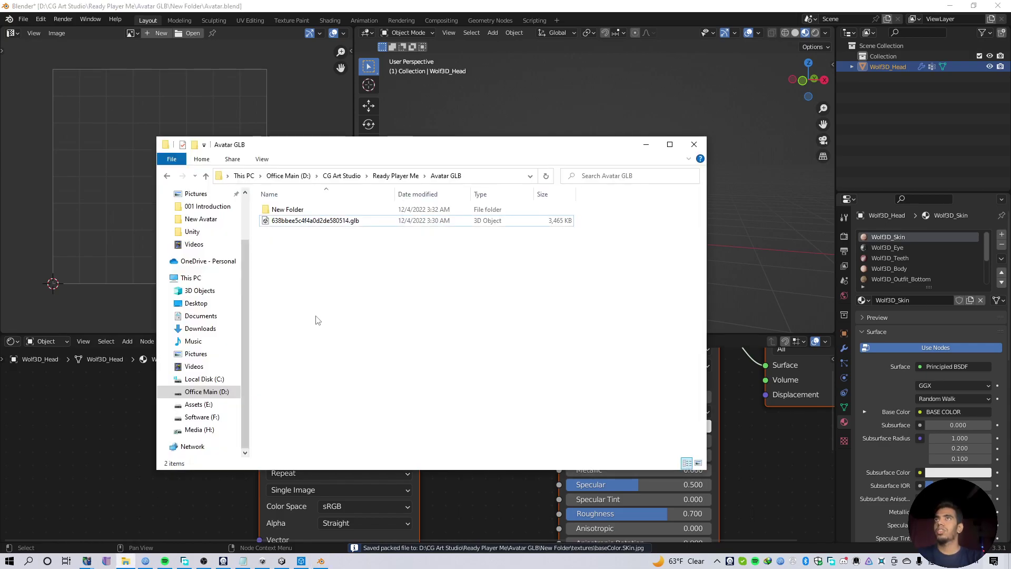
pyautogui.doubleClick(288, 209)
pyautogui.doubleClick(287, 210)
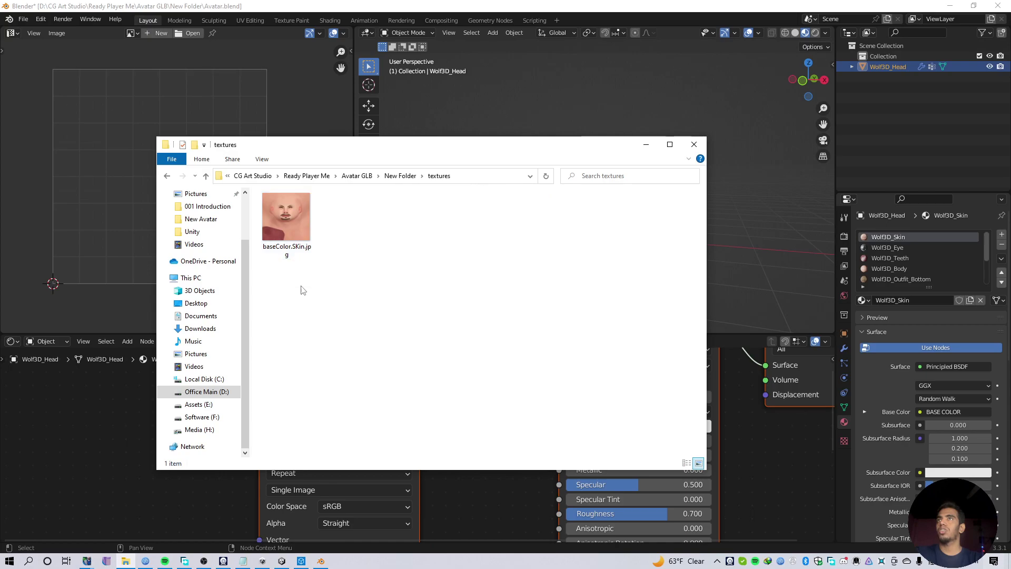
pyautogui.click(647, 145)
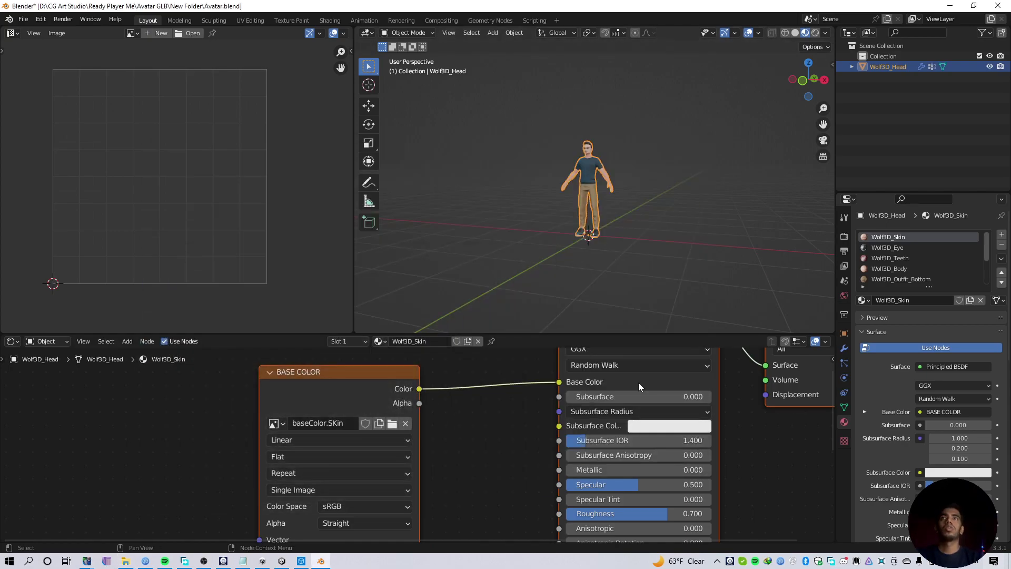
# Step: Inspect the base colour nodes of the Skin, Eye and Teeth materials
pyautogui.scroll(2, 328, 471)
pyautogui.scroll(2, 328, 471)
pyautogui.moveTo(291, 452); pyautogui.dragTo(387, 490, button='middle')
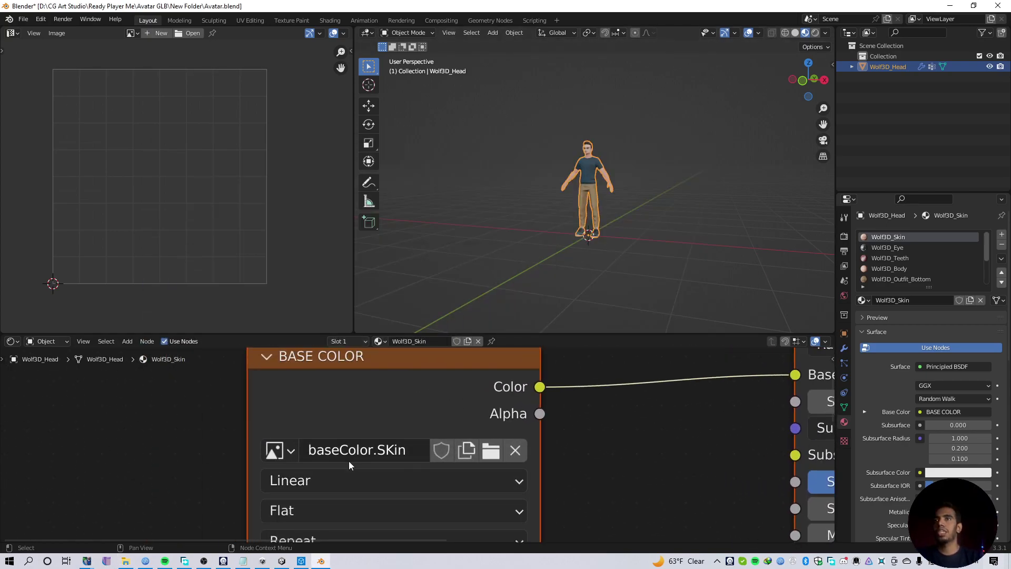
pyautogui.click(898, 248)
pyautogui.click(895, 258)
pyautogui.click(895, 249)
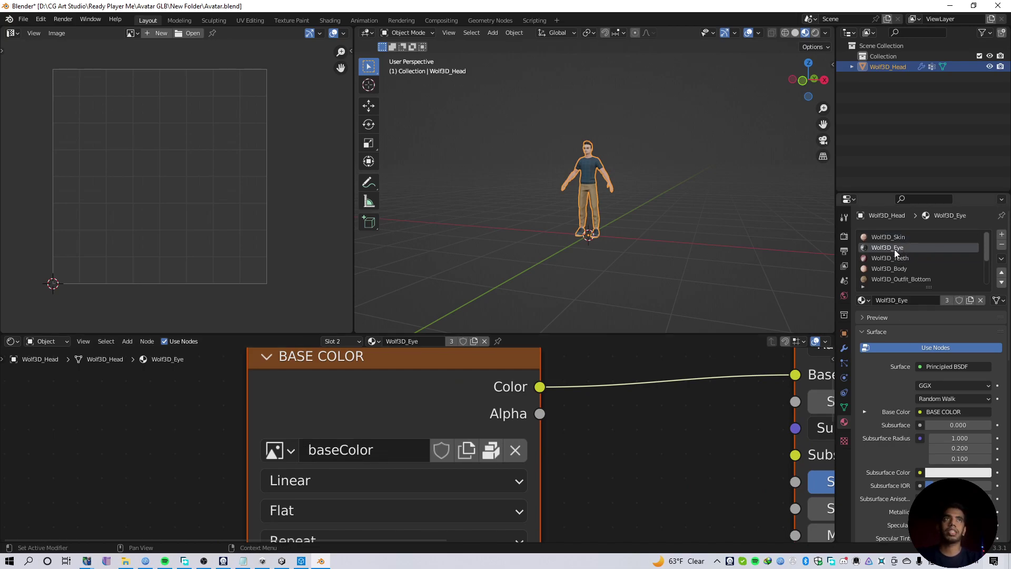
pyautogui.scroll(-3, 347, 454)
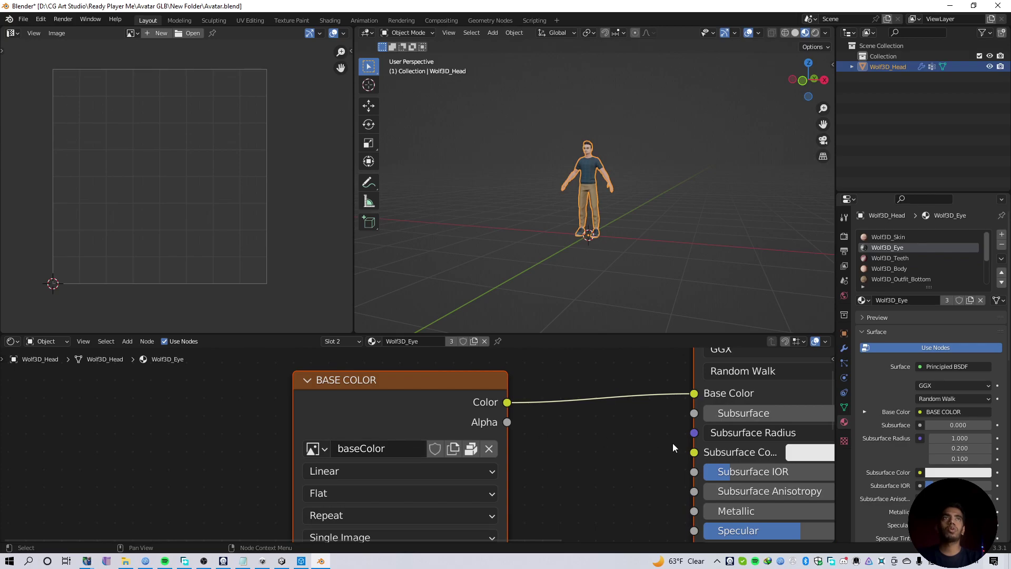
pyautogui.click(886, 237)
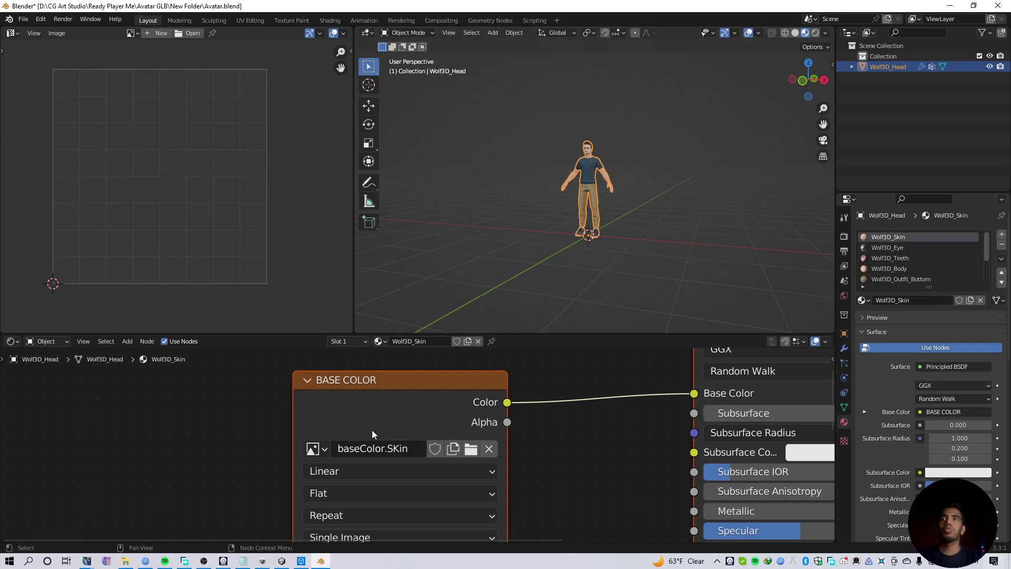
pyautogui.scroll(-2, 374, 431)
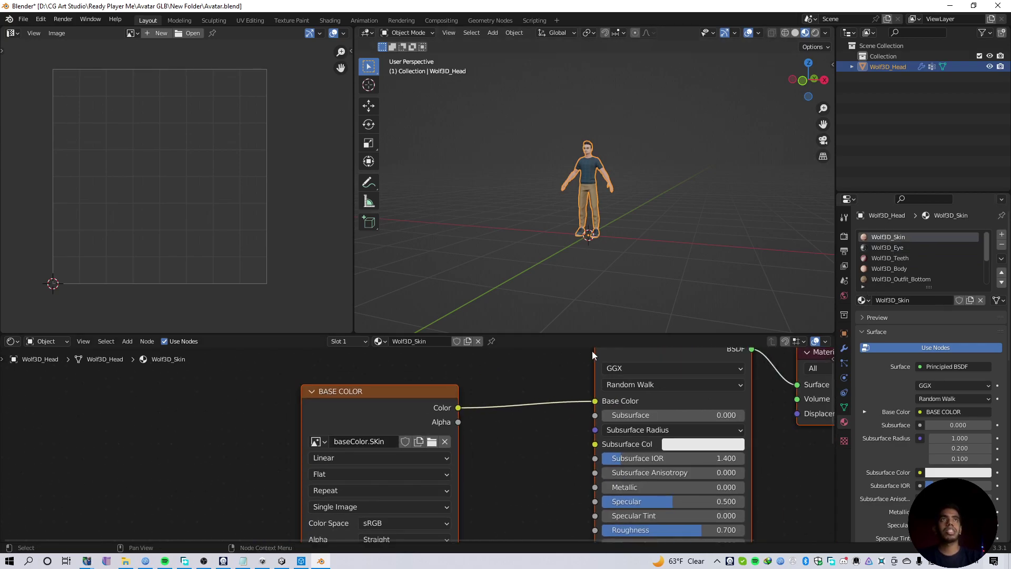
pyautogui.scroll(3, 593, 186)
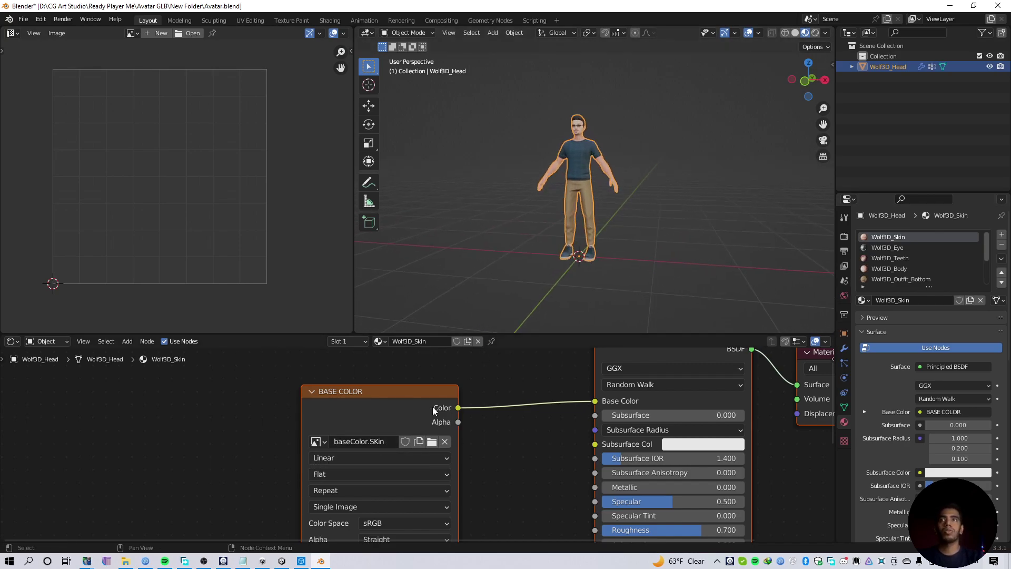
pyautogui.scroll(2, 432, 407)
pyautogui.scroll(1, 599, 204)
pyautogui.scroll(-7, 473, 435)
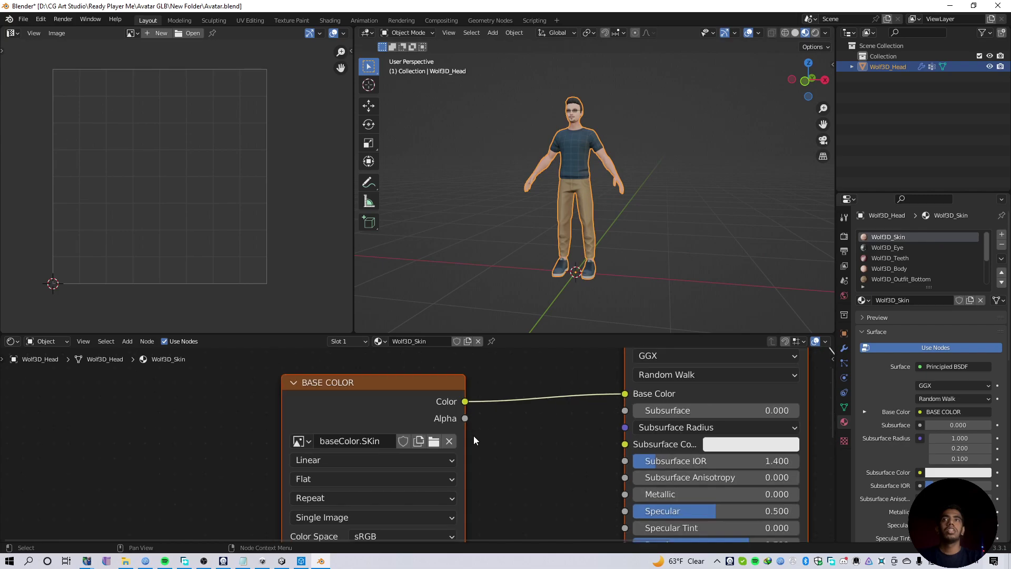
pyautogui.scroll(5, 488, 448)
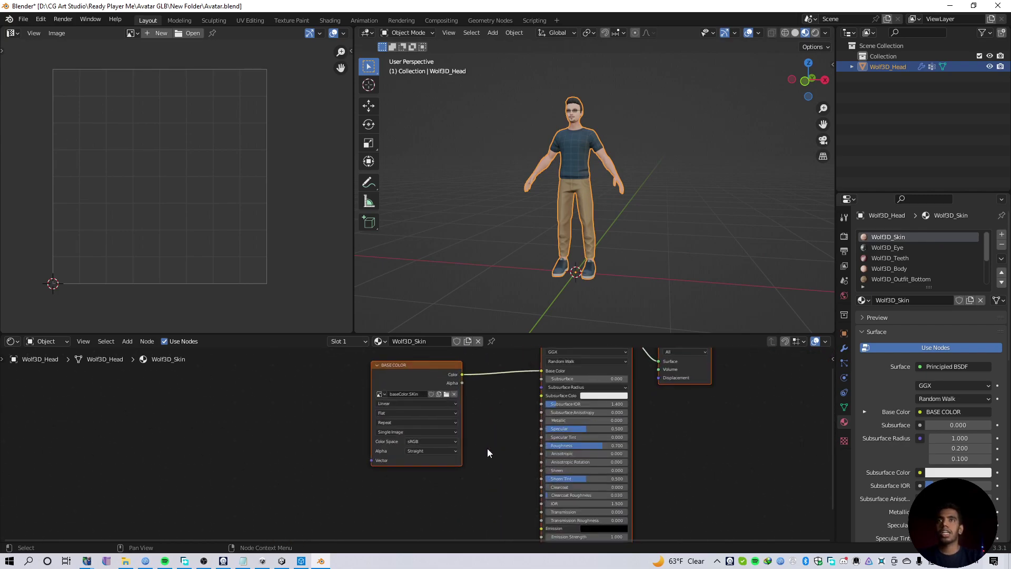
# Step: Rename the eye image to baseColor.eye and unpack it using the current directory
pyautogui.click(896, 247)
pyautogui.scroll(3, 470, 414)
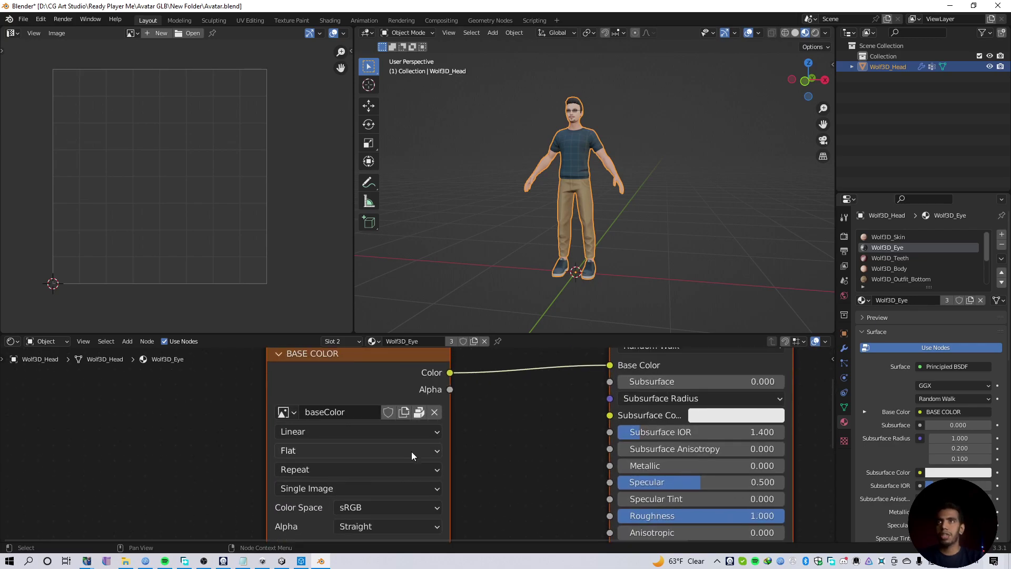
pyautogui.doubleClick(362, 412)
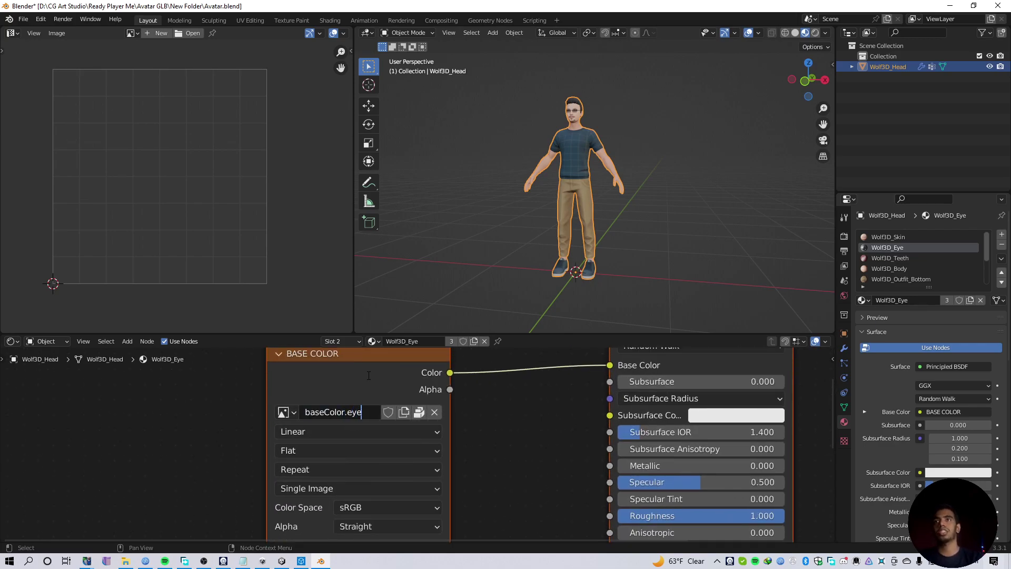
pyautogui.scroll(-1, 456, 416)
pyautogui.click(423, 418)
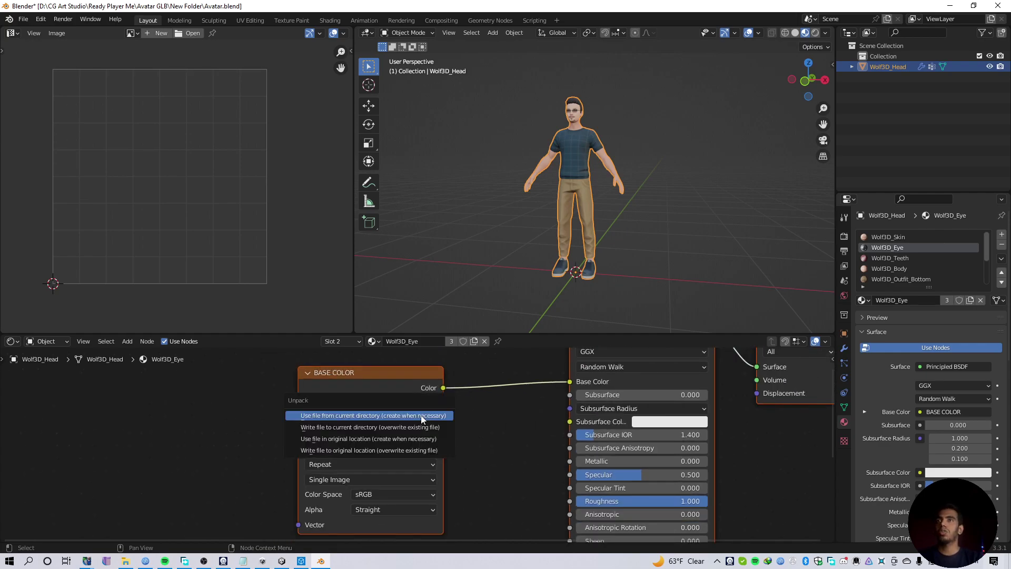
pyautogui.click(416, 413)
pyautogui.scroll(1, 416, 421)
pyautogui.scroll(2, 416, 446)
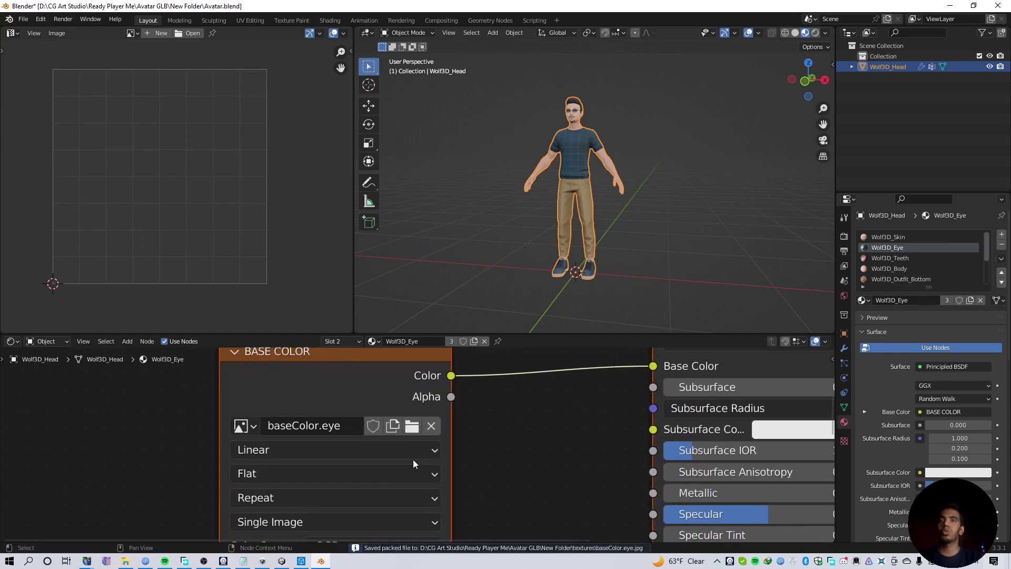
# Step: Unpack the Wolf3D_Teeth texture into the current directory
pyautogui.click(905, 262)
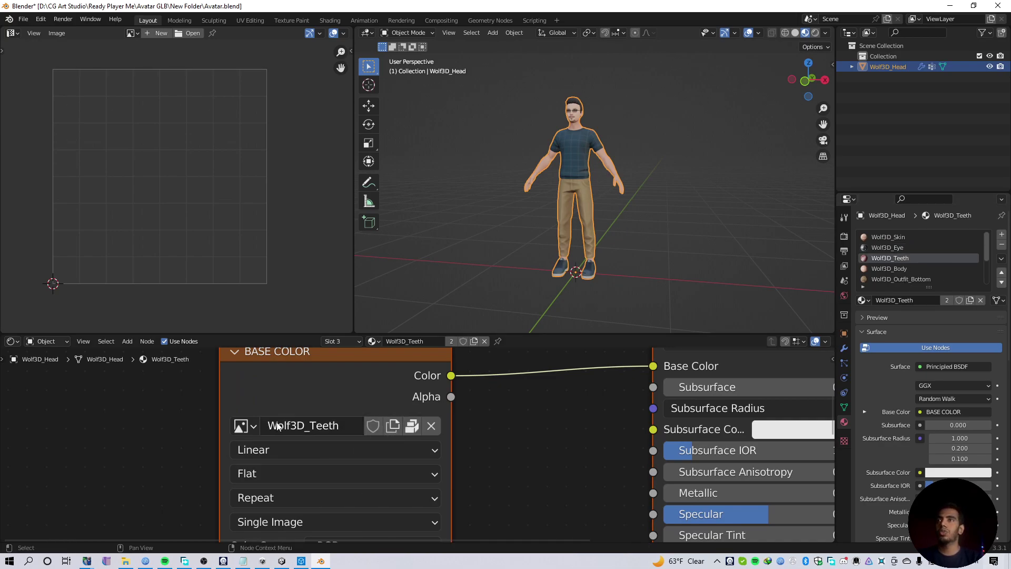
pyautogui.click(412, 425)
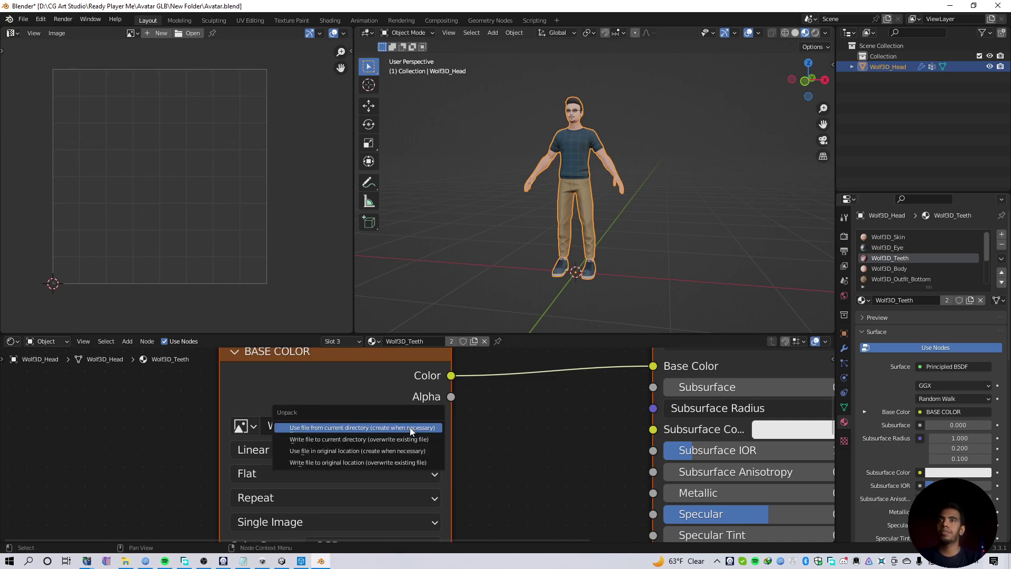
pyautogui.click(409, 447)
pyautogui.scroll(-2, 409, 448)
# Step: Unpack the Wolf3D_Body base colour texture into the current directory
pyautogui.click(880, 270)
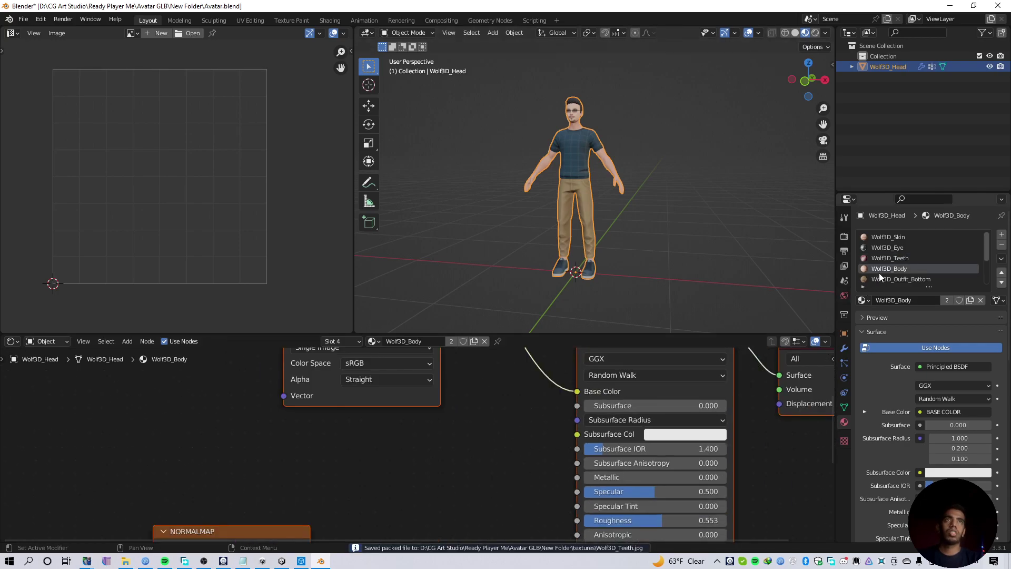
pyautogui.moveTo(426, 350); pyautogui.dragTo(451, 491, button='middle')
pyautogui.scroll(-1, 423, 404)
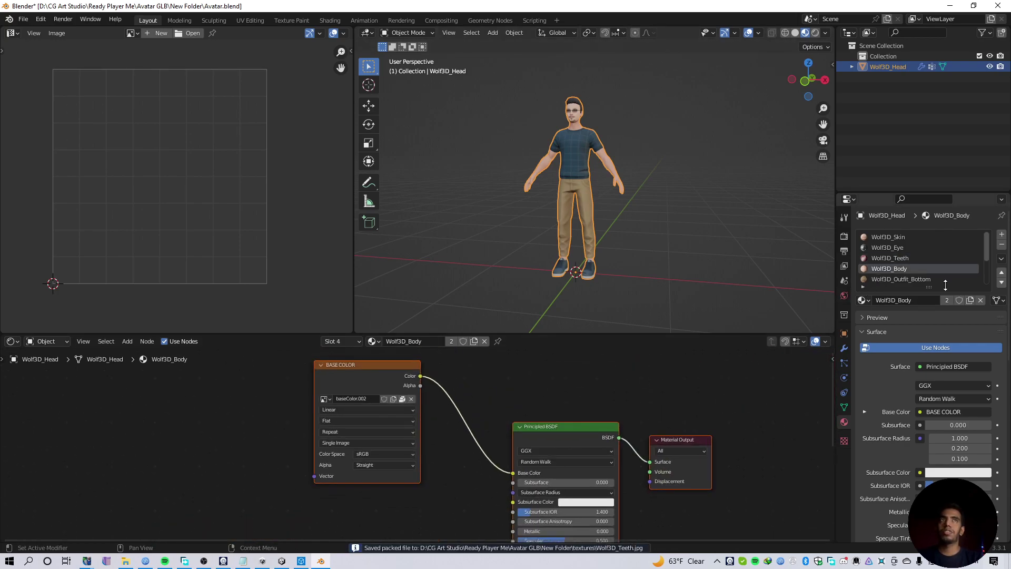
pyautogui.click(907, 258)
pyautogui.scroll(-4, 451, 461)
pyautogui.moveTo(465, 464); pyautogui.dragTo(457, 463, button='middle')
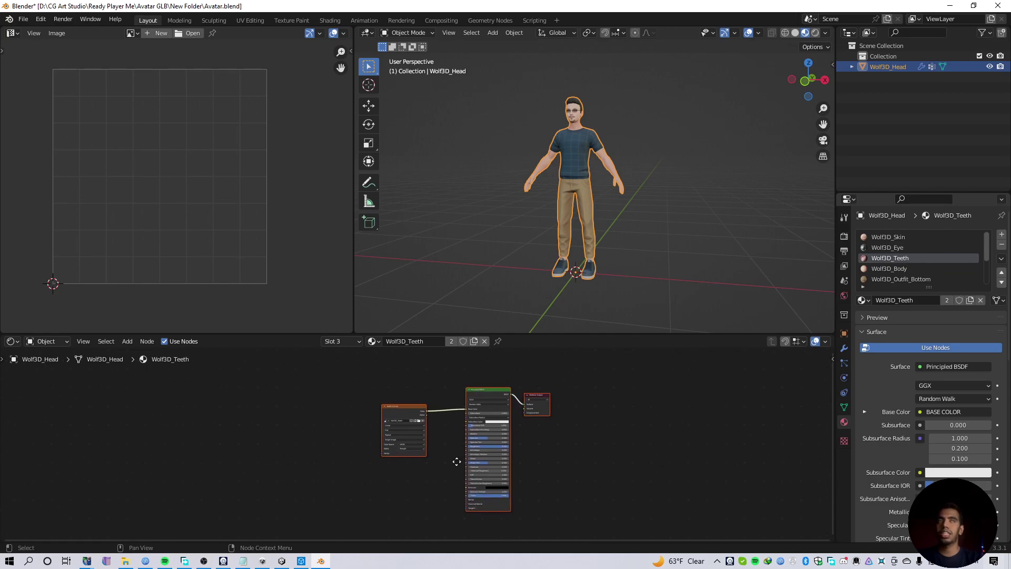
pyautogui.click(878, 268)
pyautogui.scroll(1, 432, 397)
pyautogui.scroll(2, 432, 398)
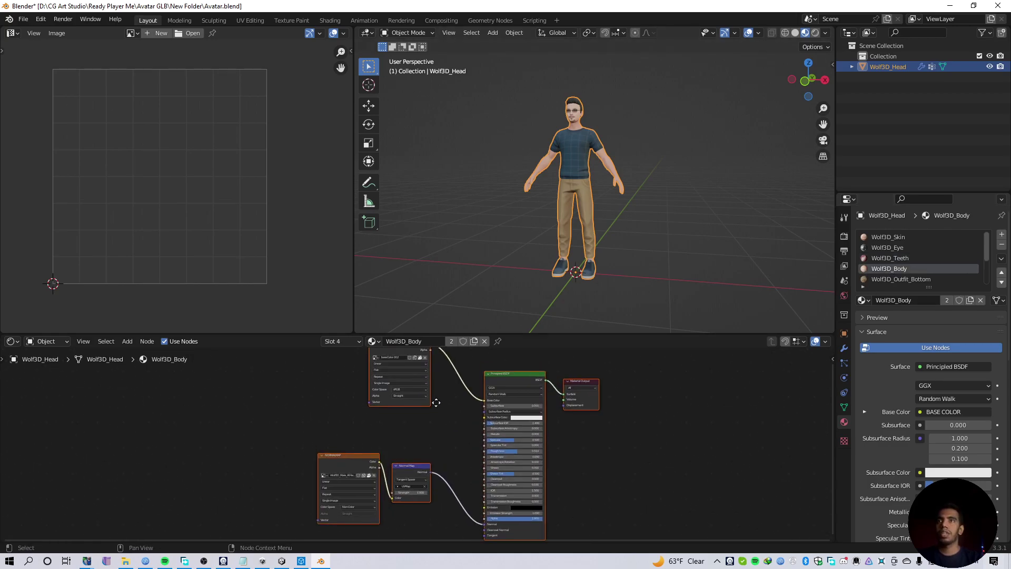
pyautogui.click(420, 388)
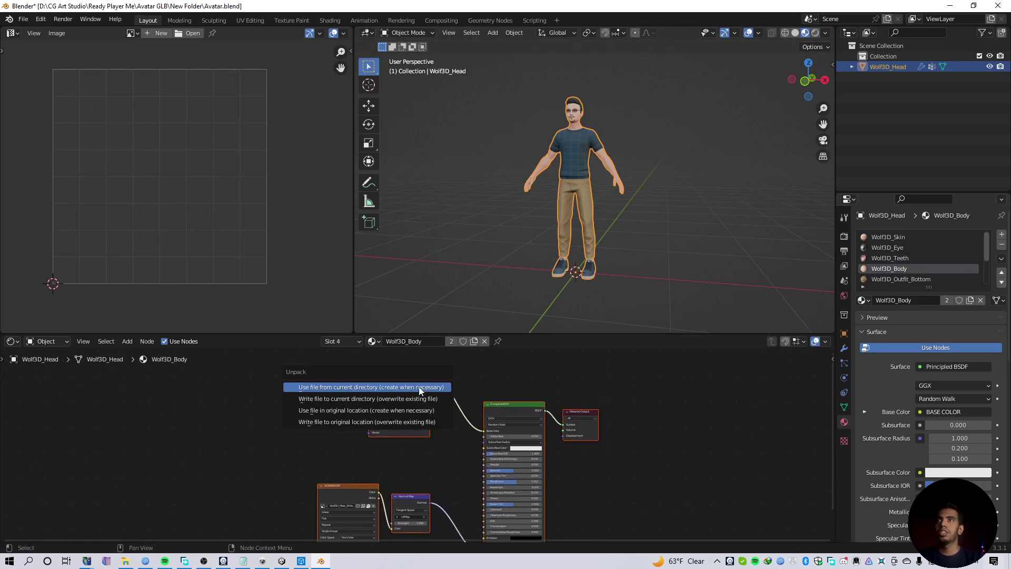
pyautogui.click(420, 388)
# Step: Rename the body colour image to baseColor.Body and unpack it as baseColor.Body.png
pyautogui.scroll(3, 414, 410)
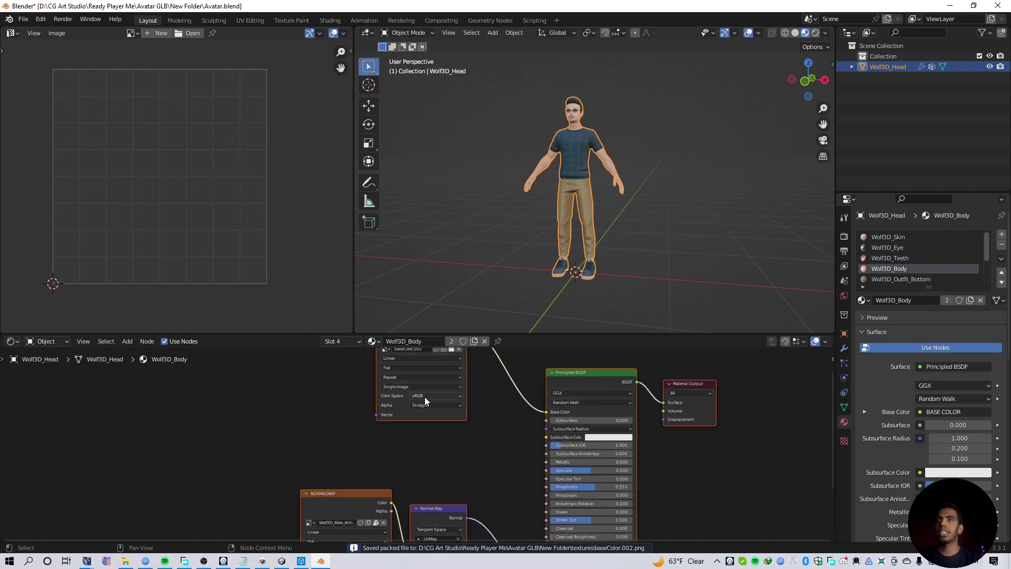
pyautogui.scroll(1, 425, 397)
pyautogui.moveTo(424, 397); pyautogui.dragTo(426, 460, button='middle')
pyautogui.moveTo(431, 412); pyautogui.dragTo(417, 414)
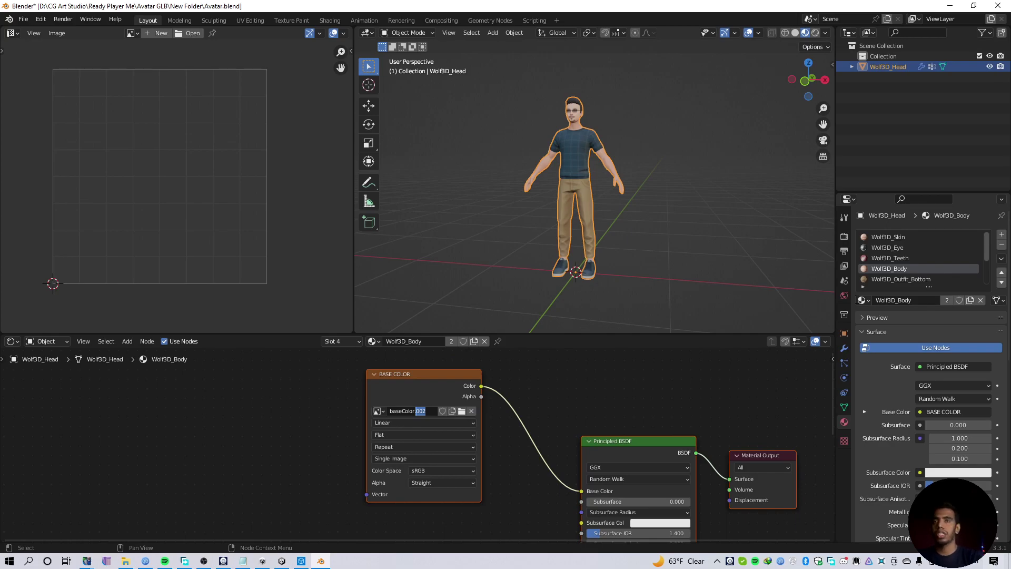
pyautogui.write('B')
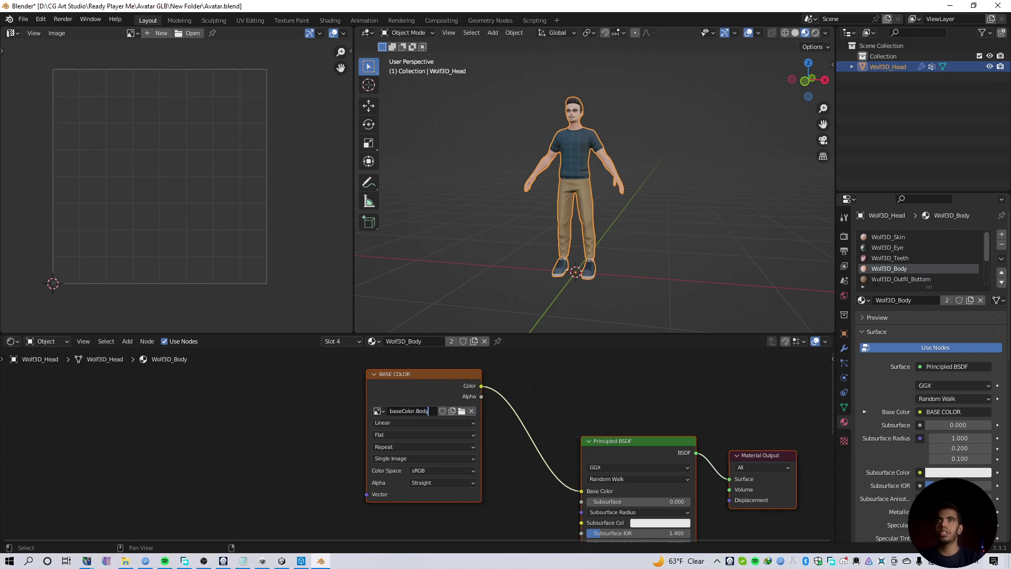
pyautogui.doubleClick(436, 412)
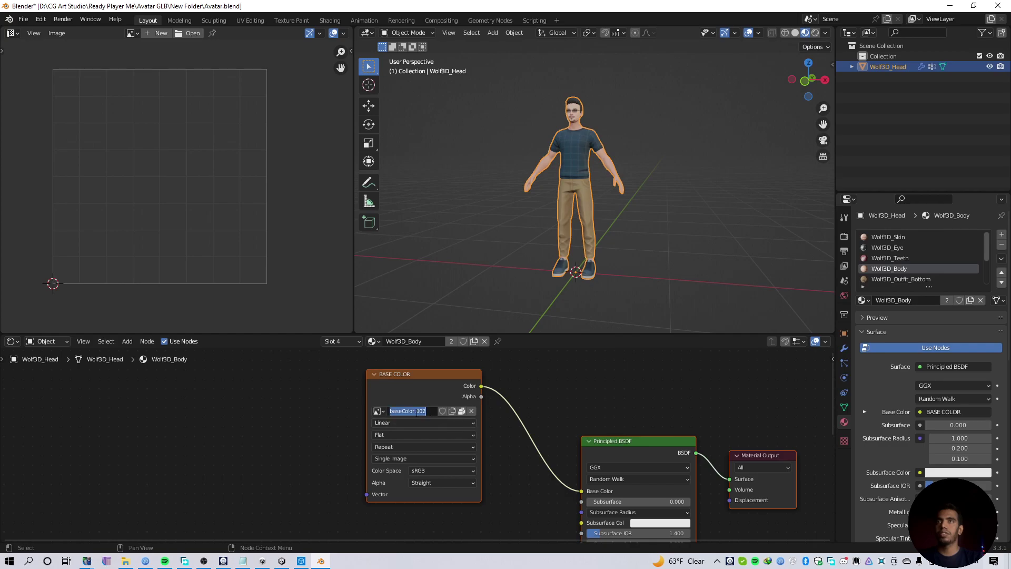
pyautogui.click(423, 412)
pyautogui.write('Body')
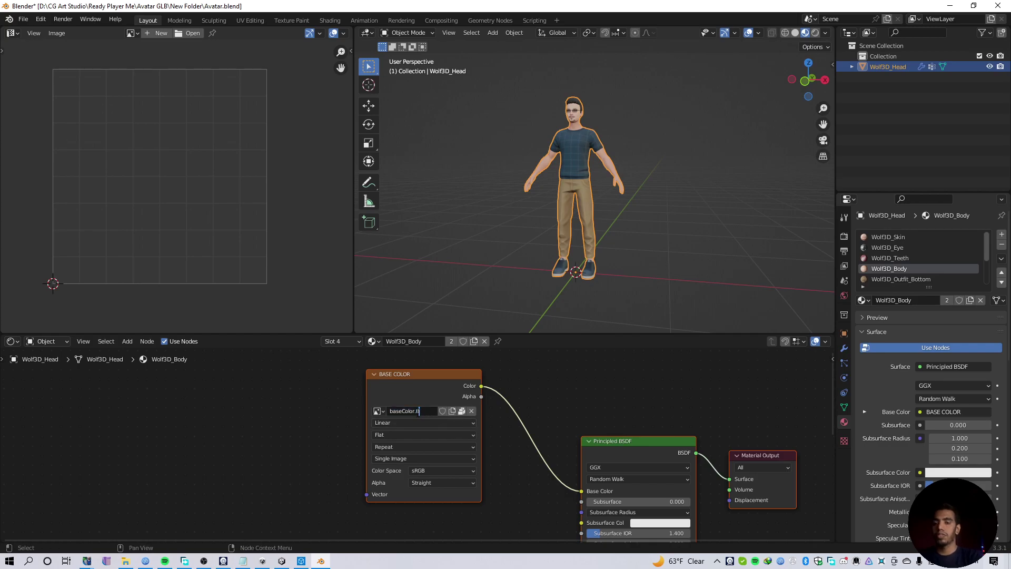
pyautogui.click(462, 411)
pyautogui.click(460, 406)
# Step: Unpack the body normal map as Wolf3D_Male_Athletic_nm.jpg into textures
pyautogui.keyDown('shift'); pyautogui.scroll(-5, 482, 385); pyautogui.keyUp('shift')
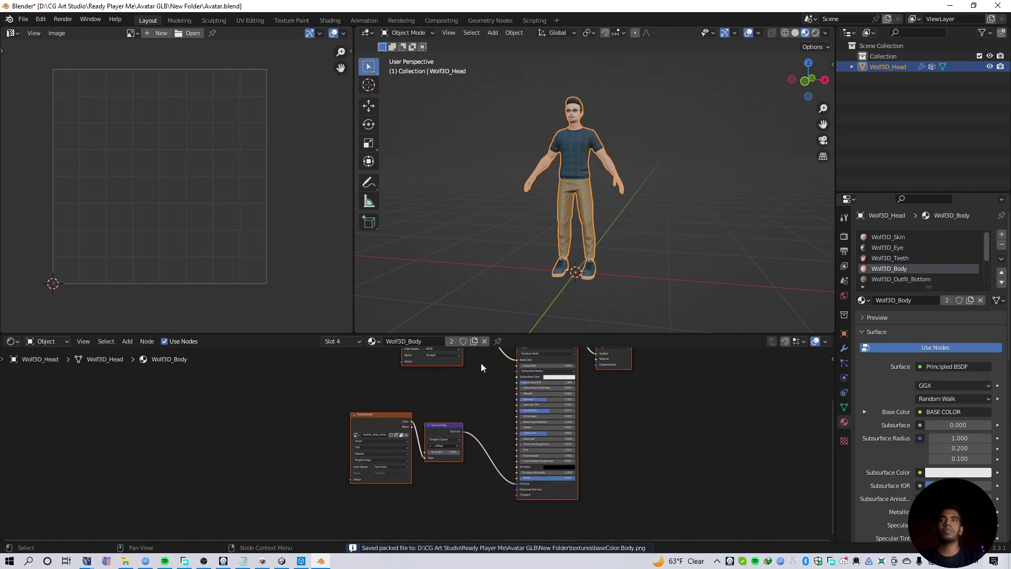
pyautogui.scroll(2, 361, 463)
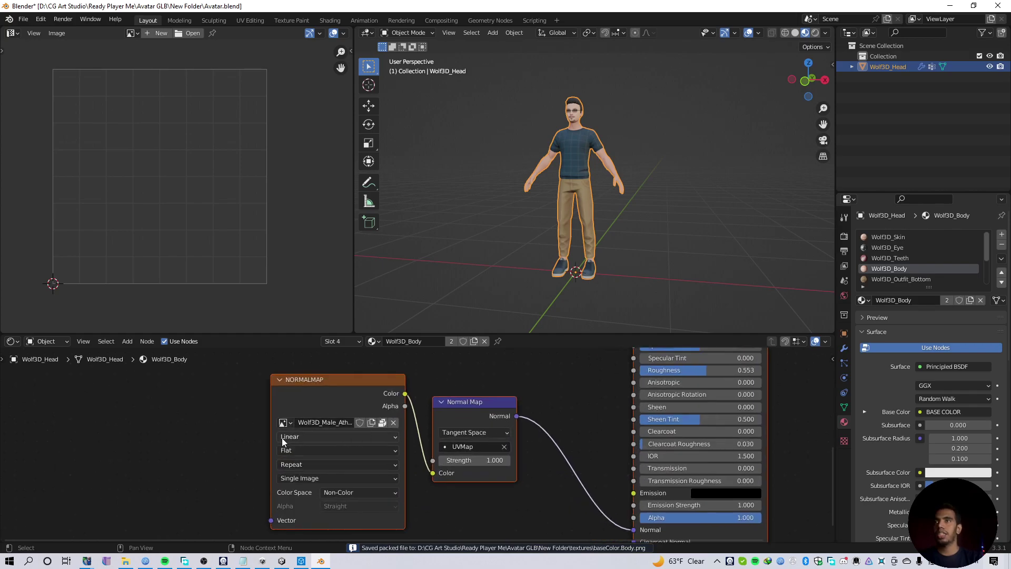
pyautogui.keyDown('shift'); pyautogui.scroll(1, 271, 443); pyautogui.keyUp('shift')
pyautogui.keyDown('ctrl'); pyautogui.hscroll(2, 290, 449); pyautogui.keyUp('ctrl')
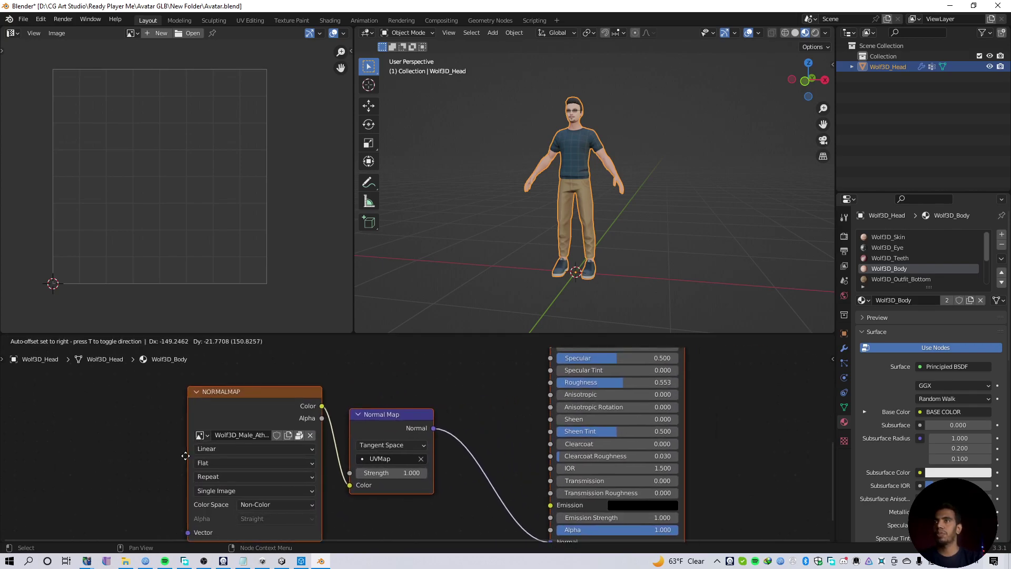
pyautogui.click(353, 440)
pyautogui.click(358, 454)
pyautogui.scroll(-3, 359, 454)
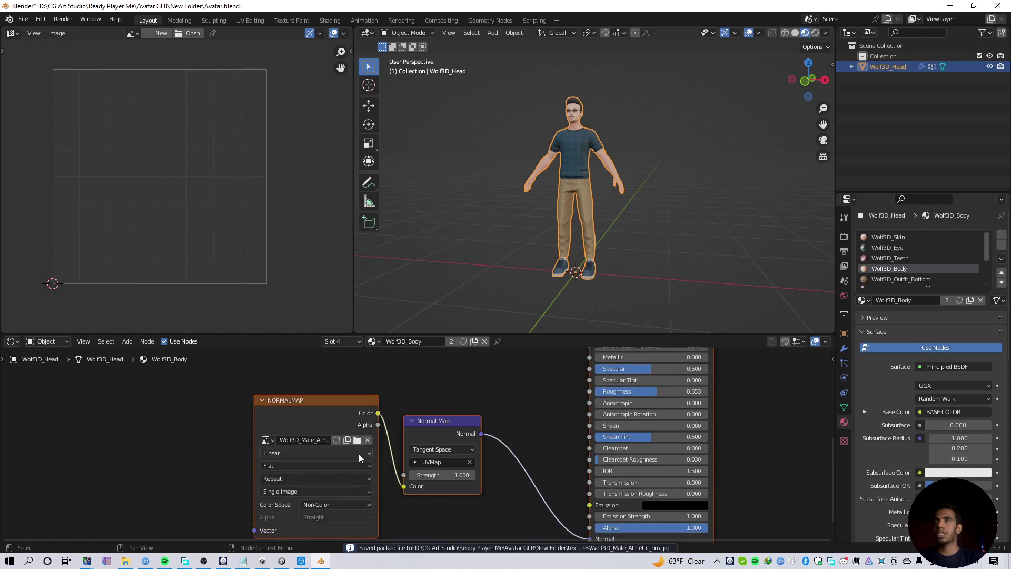
pyautogui.click(902, 279)
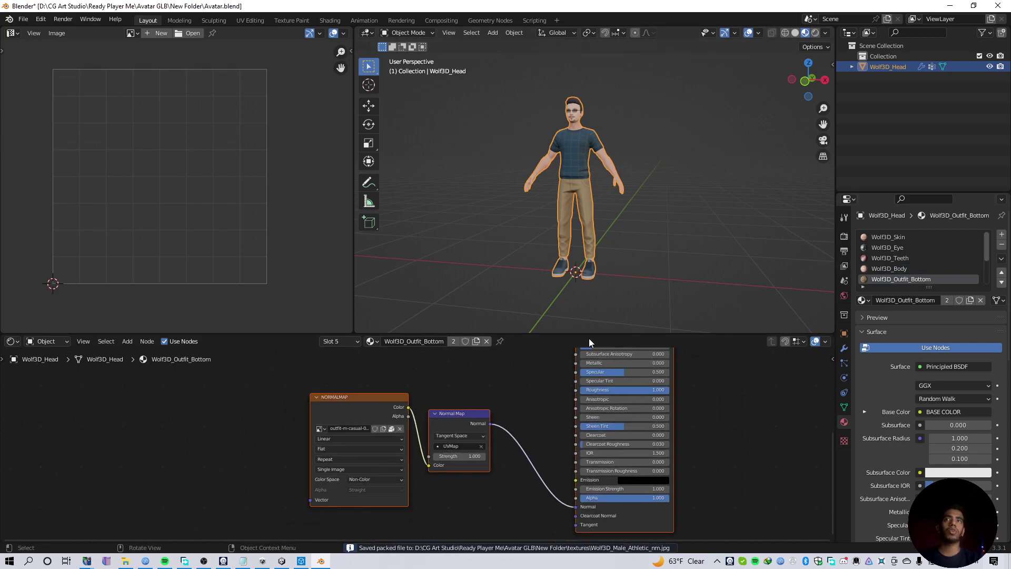
# Step: Unpack the Outfit_Bottom colour texture and normal map into the textures folder
pyautogui.keyDown('shift'); pyautogui.scroll(5, 510, 481); pyautogui.keyUp('shift')
pyautogui.keyDown('shift'); pyautogui.scroll(-3, 510, 482); pyautogui.keyUp('shift')
pyautogui.keyDown('ctrl'); pyautogui.hscroll(-2, 510, 482); pyautogui.keyUp('ctrl')
pyautogui.scroll(3, 499, 495)
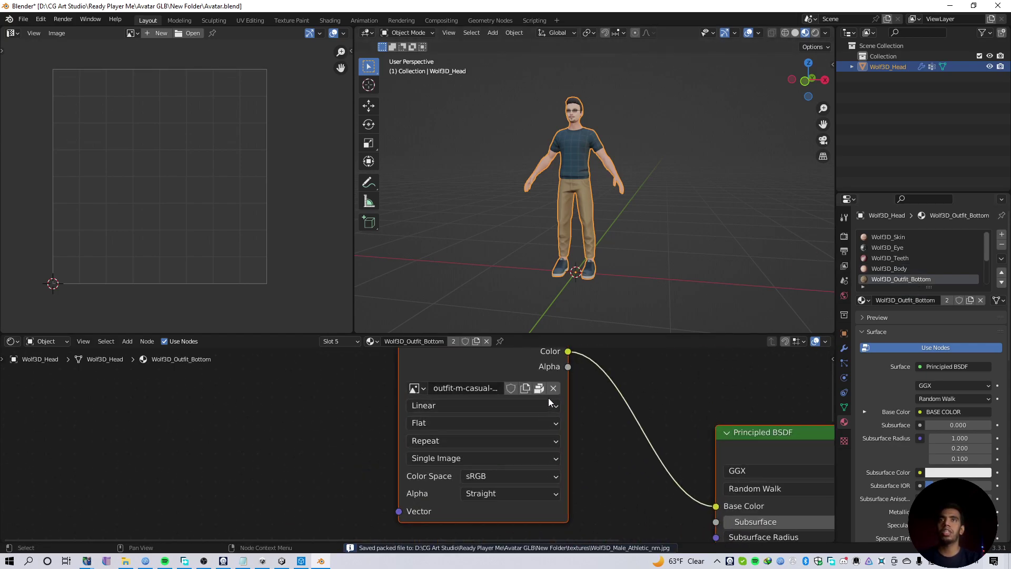
pyautogui.click(539, 390)
pyautogui.click(539, 396)
pyautogui.scroll(-3, 587, 478)
pyautogui.keyDown('shift'); pyautogui.scroll(-3, 577, 469); pyautogui.keyUp('shift')
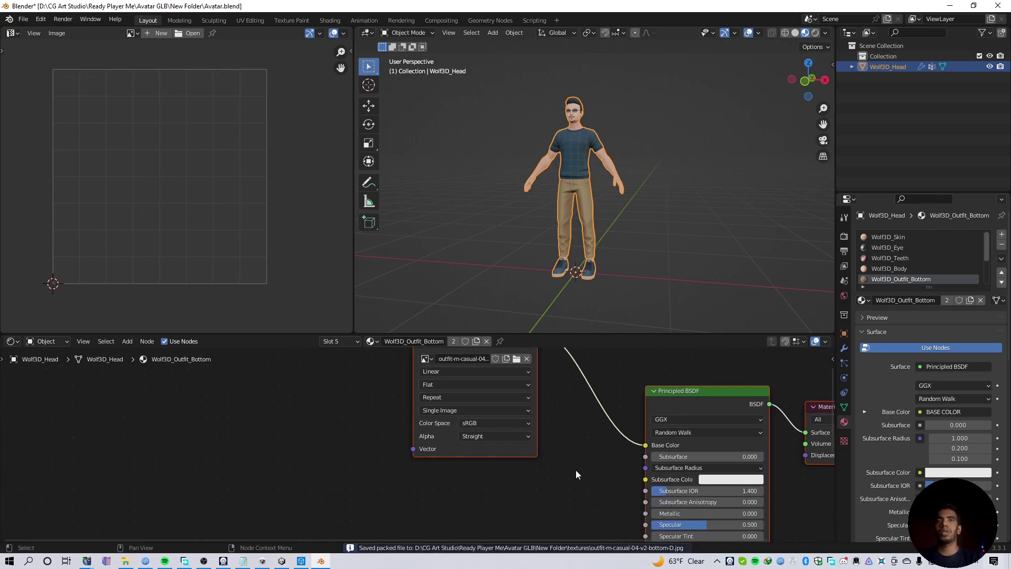
pyautogui.keyDown('shift'); pyautogui.scroll(-2, 461, 484); pyautogui.keyUp('shift')
pyautogui.scroll(2, 461, 484)
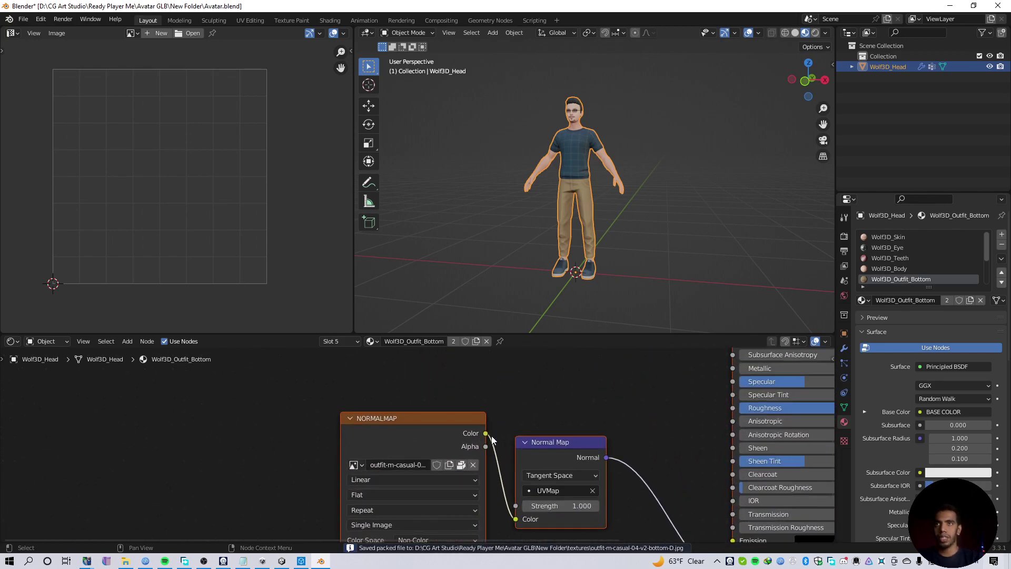
pyautogui.click(461, 466)
pyautogui.click(458, 474)
pyautogui.scroll(-3, 548, 394)
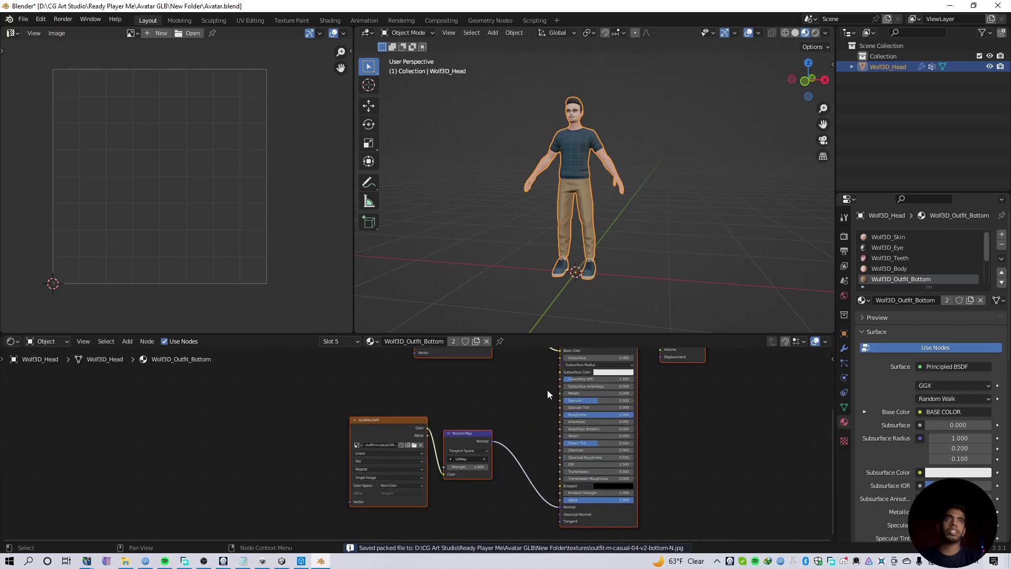
pyautogui.scroll(-1, 548, 394)
pyautogui.scroll(-3, 912, 272)
# Step: Unpack the Outfit_Footwear colour, roughness and normal map textures to disk
pyautogui.click(910, 258)
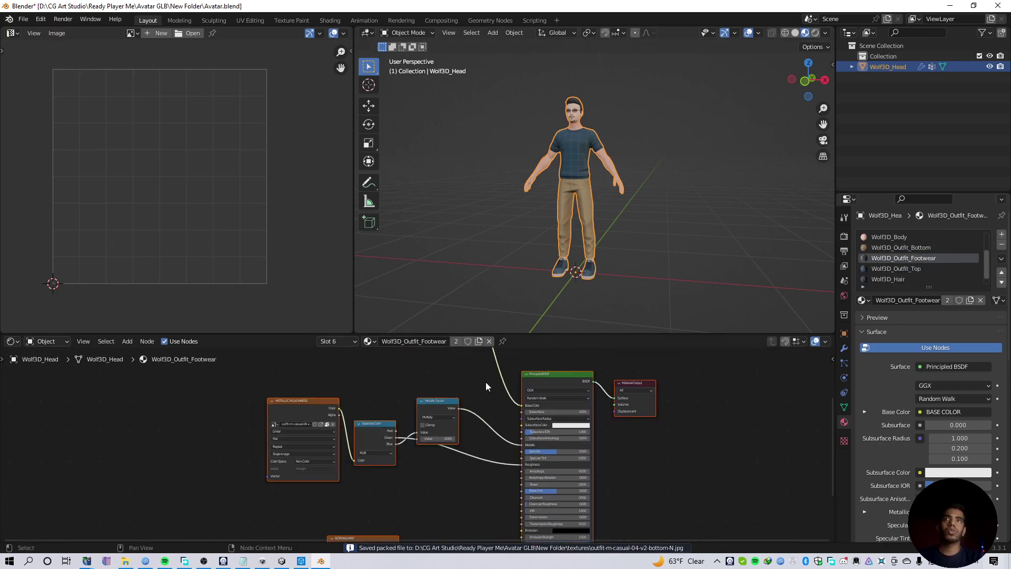
pyautogui.keyDown('shift'); pyautogui.scroll(3, 514, 476); pyautogui.keyUp('shift')
pyautogui.scroll(3, 482, 409)
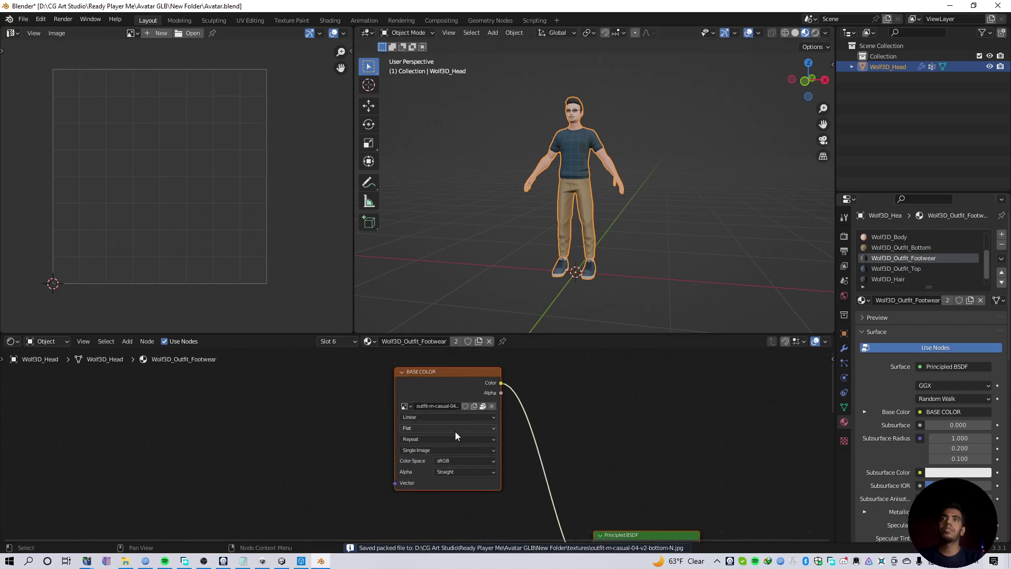
pyautogui.click(494, 401)
pyautogui.click(492, 411)
pyautogui.scroll(-4, 475, 450)
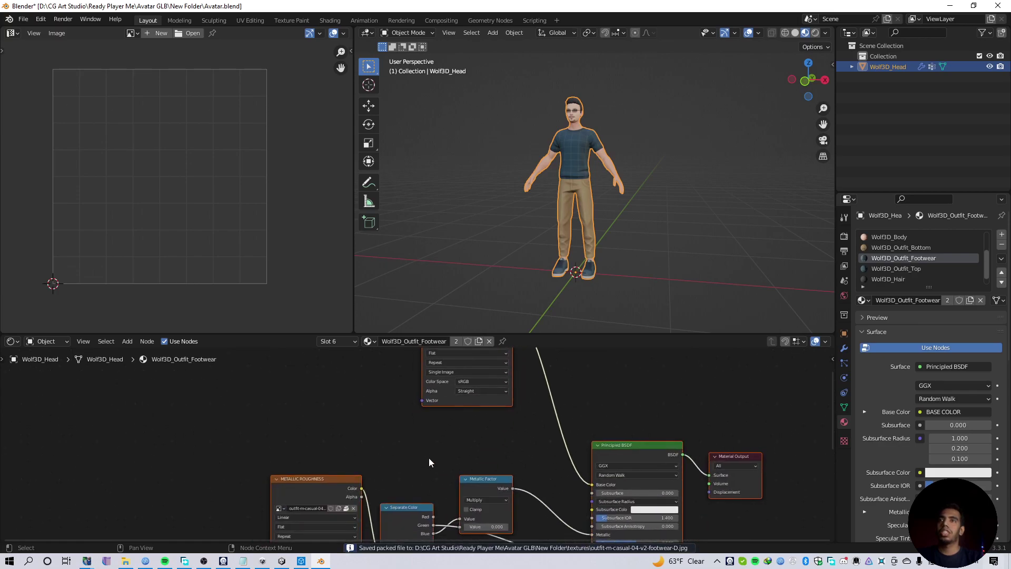
pyautogui.scroll(2, 430, 463)
pyautogui.click(416, 456)
pyautogui.click(419, 466)
pyautogui.scroll(-2, 439, 464)
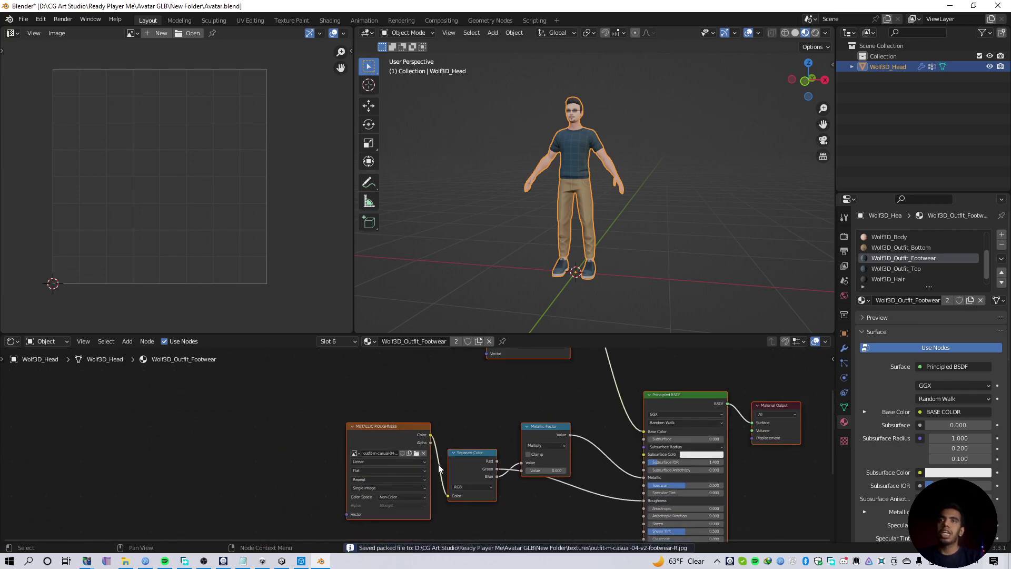
pyautogui.keyDown('shift'); pyautogui.scroll(-5, 459, 475); pyautogui.keyUp('shift')
pyautogui.click(446, 469)
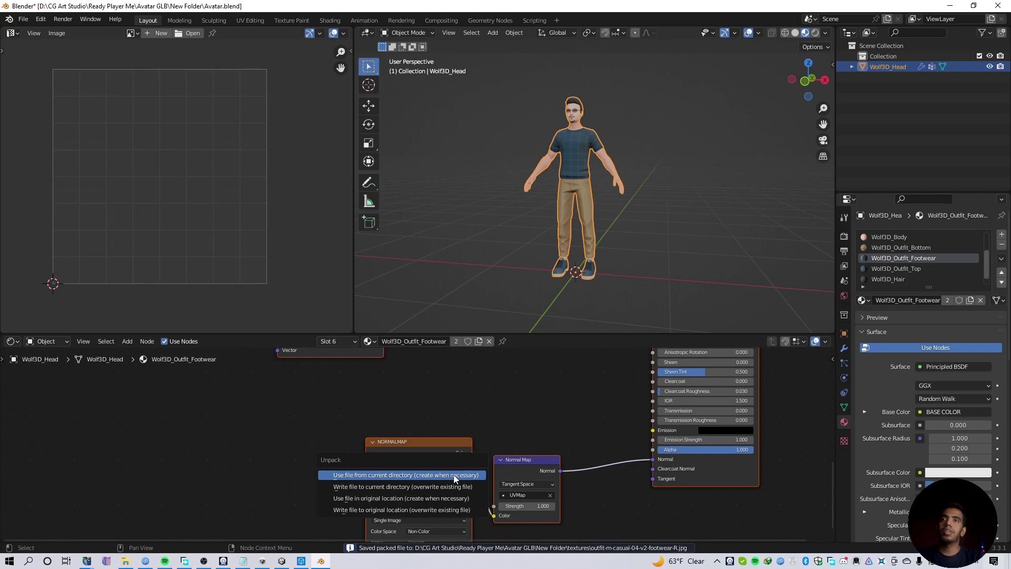
pyautogui.click(459, 477)
pyautogui.scroll(-2, 447, 469)
pyautogui.scroll(-3, 447, 469)
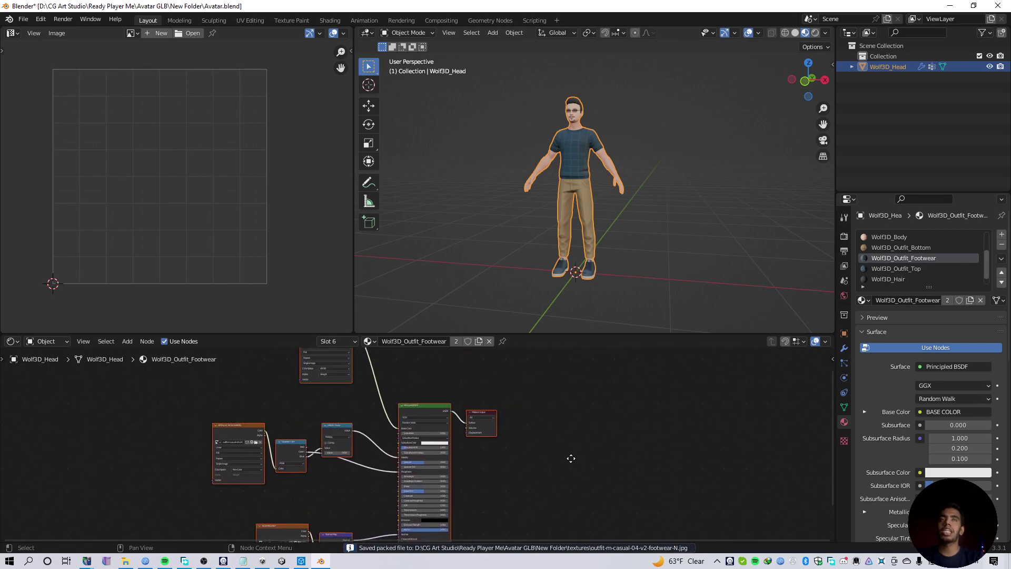
pyautogui.moveTo(713, 386); pyautogui.dragTo(628, 422, button='middle')
pyautogui.scroll(1, 561, 403)
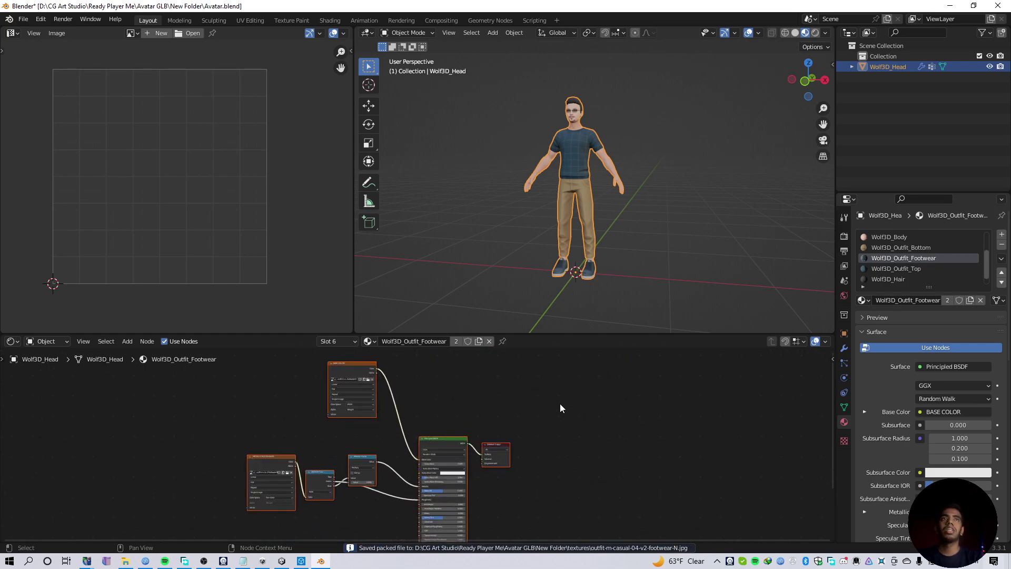
# Step: Unpack the Outfit_Top colour, roughness and normal map textures to disk
pyautogui.click(880, 269)
pyautogui.press('KP_Decimal')
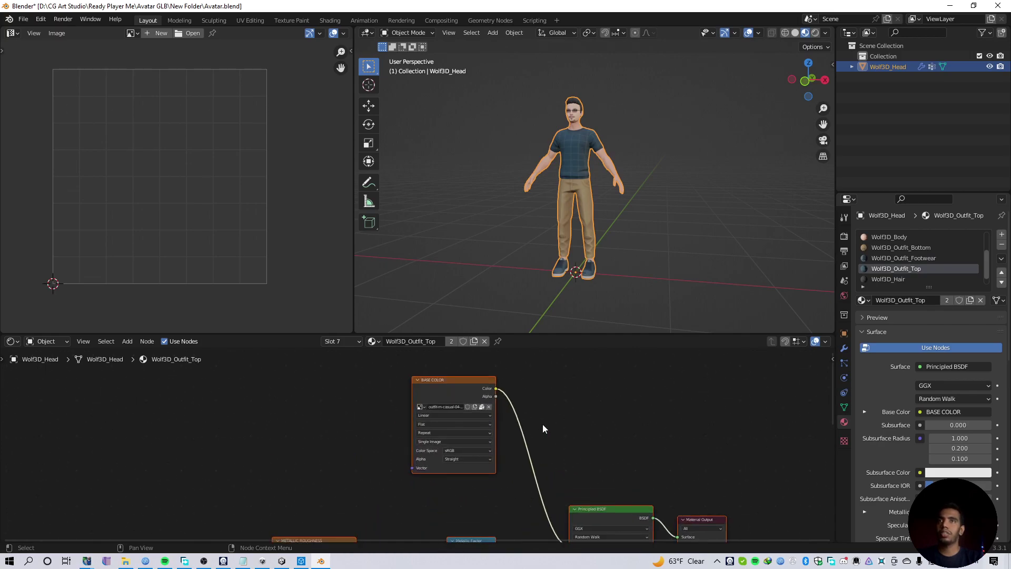
pyautogui.click(522, 424)
pyautogui.click(524, 427)
pyautogui.scroll(-3, 524, 427)
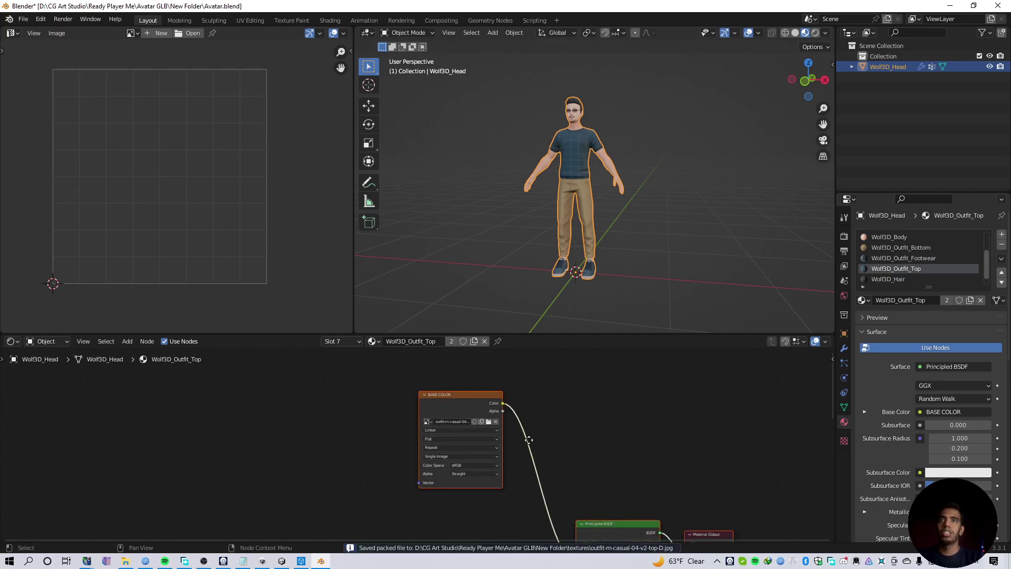
pyautogui.moveTo(338, 485); pyautogui.dragTo(416, 405, button='middle')
pyautogui.scroll(1, 410, 454)
pyautogui.click(384, 471)
pyautogui.click(386, 474)
pyautogui.scroll(-2, 386, 474)
pyautogui.scroll(2, 416, 406)
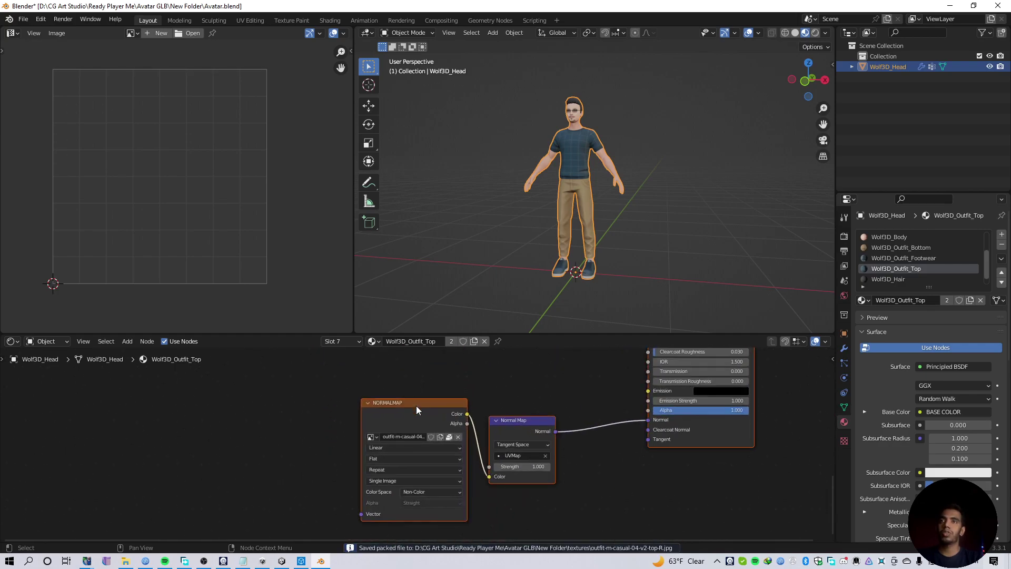
pyautogui.click(449, 437)
pyautogui.click(451, 436)
pyautogui.scroll(-1, 495, 450)
pyautogui.moveTo(495, 449); pyautogui.dragTo(424, 438, button='middle')
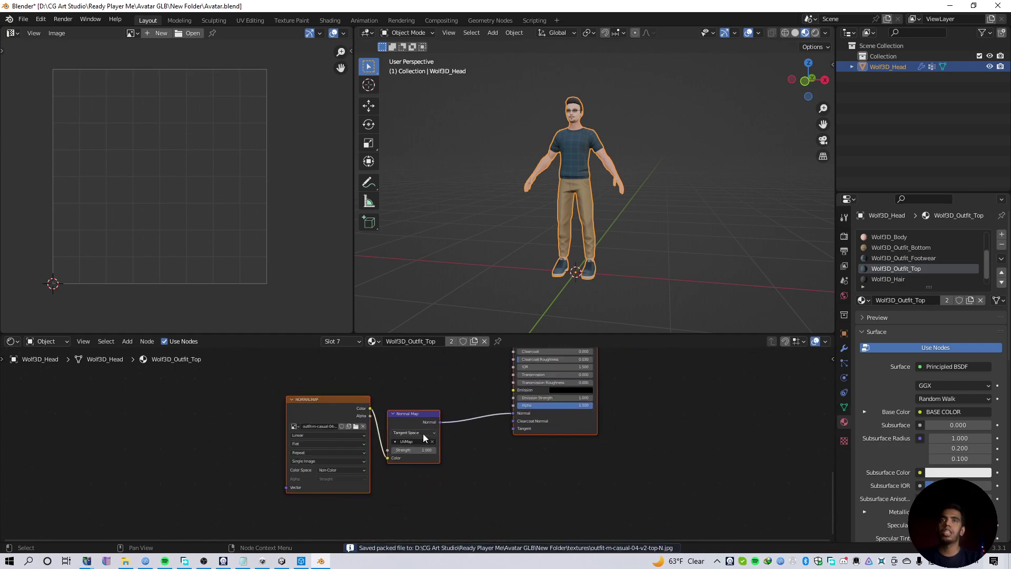
pyautogui.scroll(-1, 425, 438)
pyautogui.scroll(-1, 882, 275)
# Step: Rename the hair image to baseColor.Hair and unpack it to disk
pyautogui.click(888, 268)
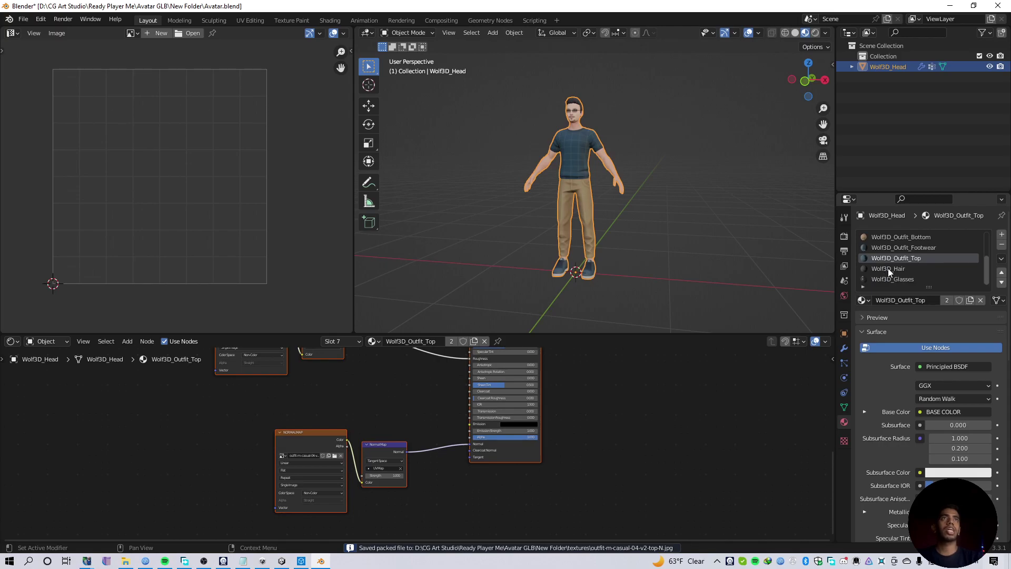
pyautogui.moveTo(678, 374); pyautogui.dragTo(516, 425, button='middle')
pyautogui.scroll(3, 516, 425)
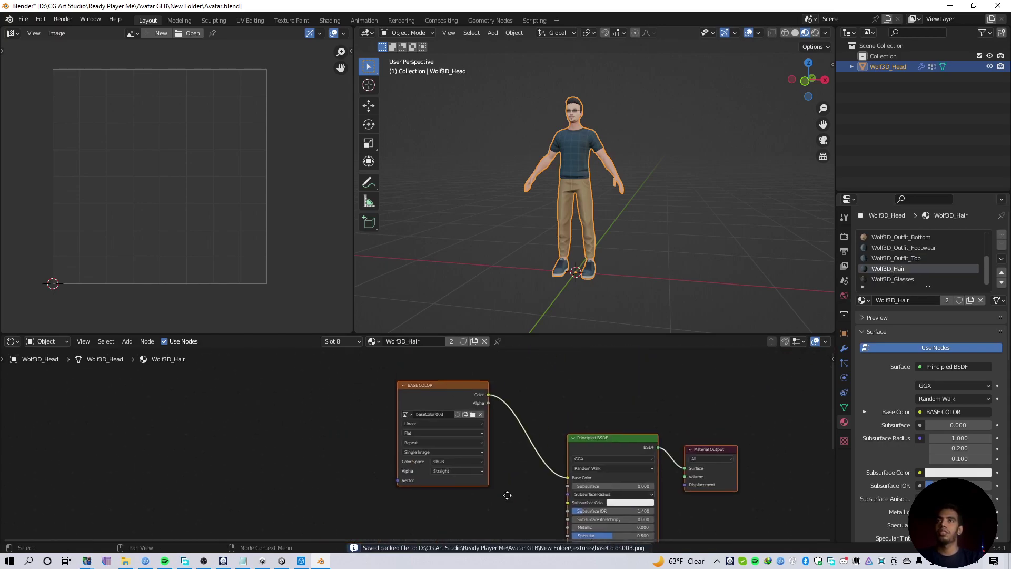
pyautogui.doubleClick(458, 380)
pyautogui.write('Hair')
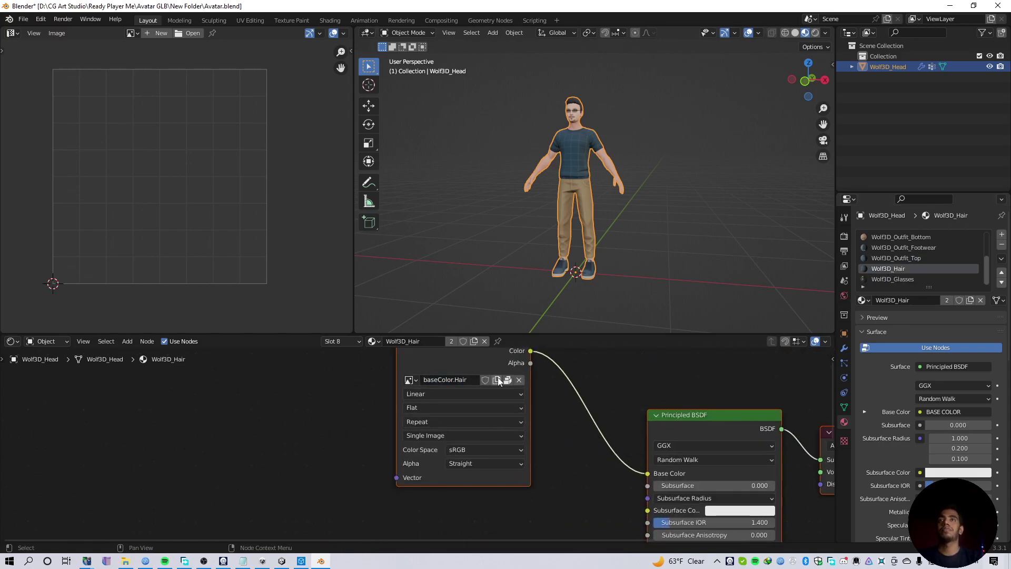
pyautogui.click(497, 380)
pyautogui.click(495, 387)
# Step: Unpack the Wolf3D_Glasses texture as glasses_id_12_D.png into the textures folder
pyautogui.click(893, 279)
pyautogui.click(468, 410)
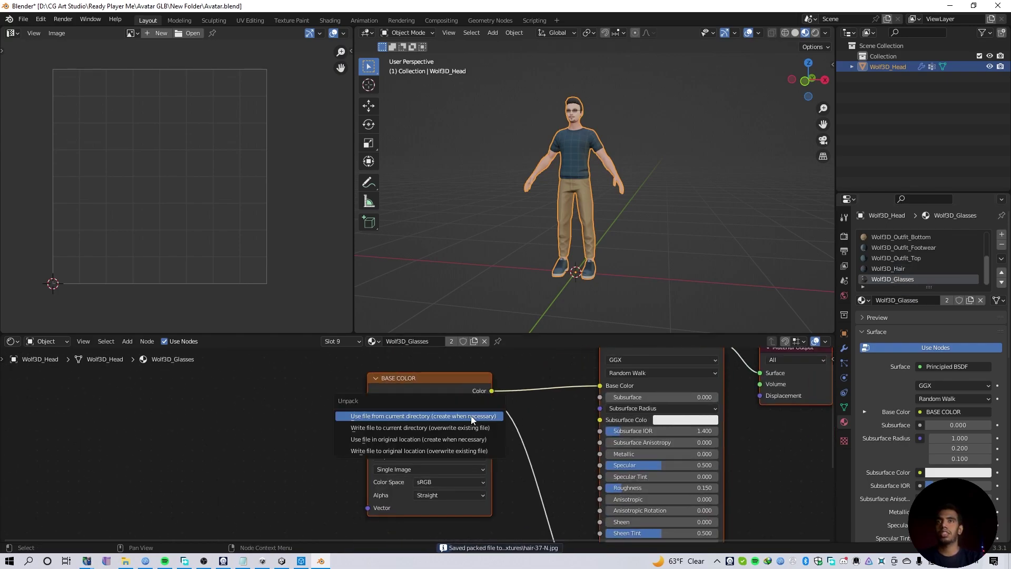
pyautogui.click(471, 415)
pyautogui.scroll(-2, 471, 415)
pyautogui.moveTo(474, 448); pyautogui.dragTo(396, 417, button='middle')
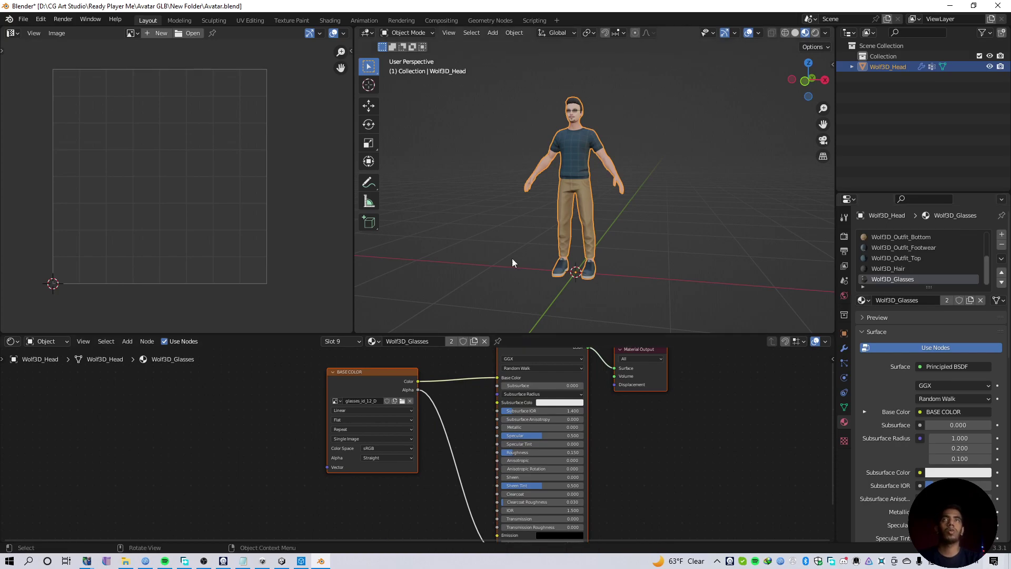
pyautogui.scroll(-3, 514, 253)
pyautogui.moveTo(516, 200); pyautogui.dragTo(550, 185, button='middle')
# Step: Turn the viewport to the avatar's front view and save Avatar.blend
pyautogui.press('`')
pyautogui.click(536, 169)
pyautogui.scroll(3, 561, 184)
pyautogui.hotkey('ctrl', 's')
pyautogui.hotkey('ctrl', 's')
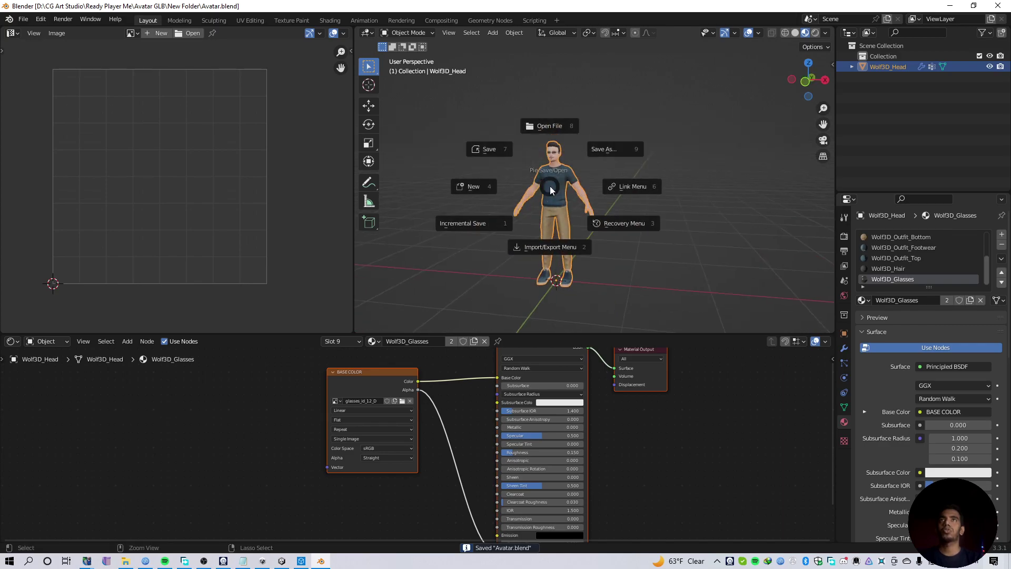
# Step: Export selected objects as Avatar.fbx into New Folder, then re-save Avatar.blend
pyautogui.click(582, 246)
pyautogui.moveTo(621, 261)
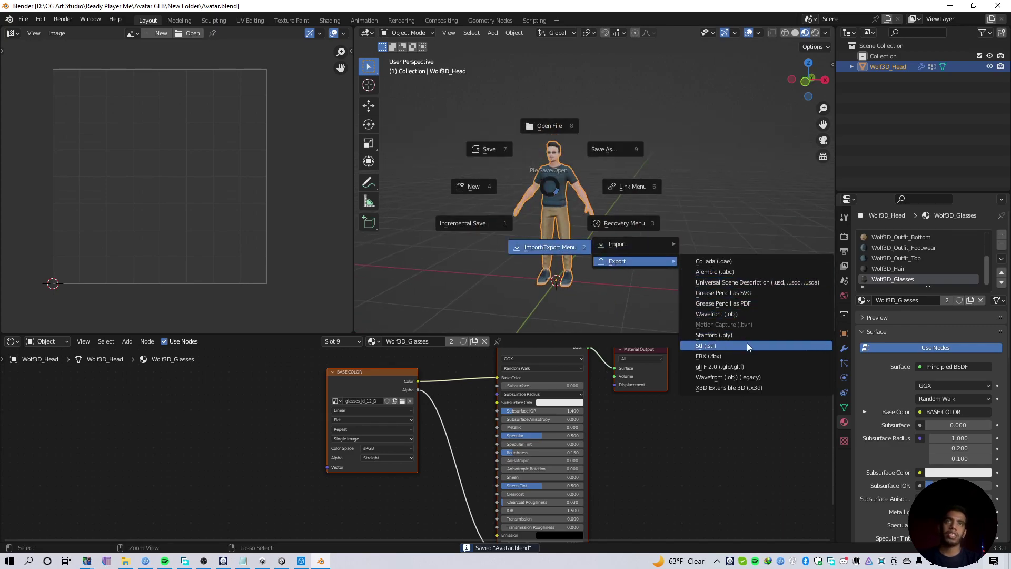
pyautogui.click(735, 355)
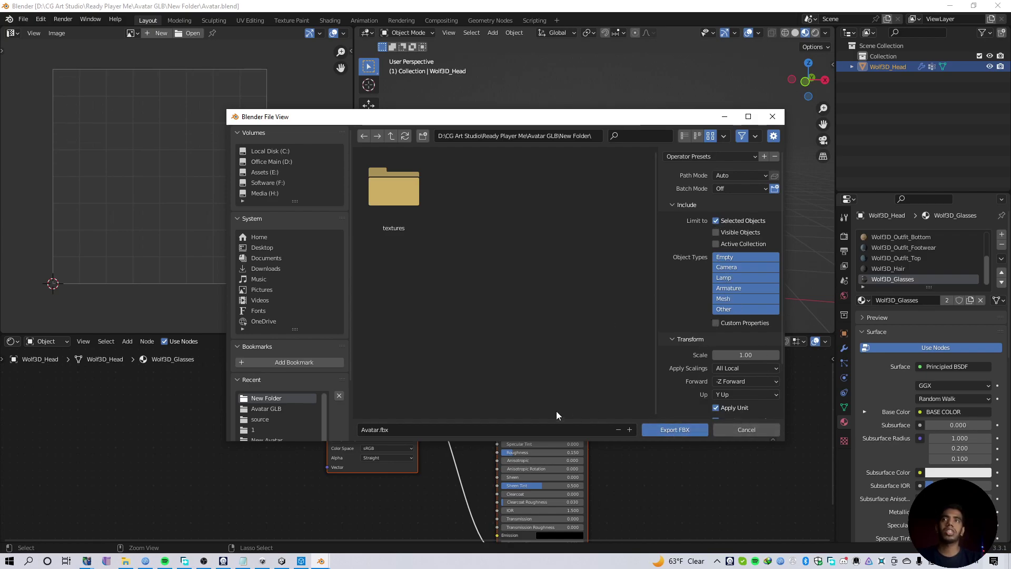
pyautogui.click(677, 428)
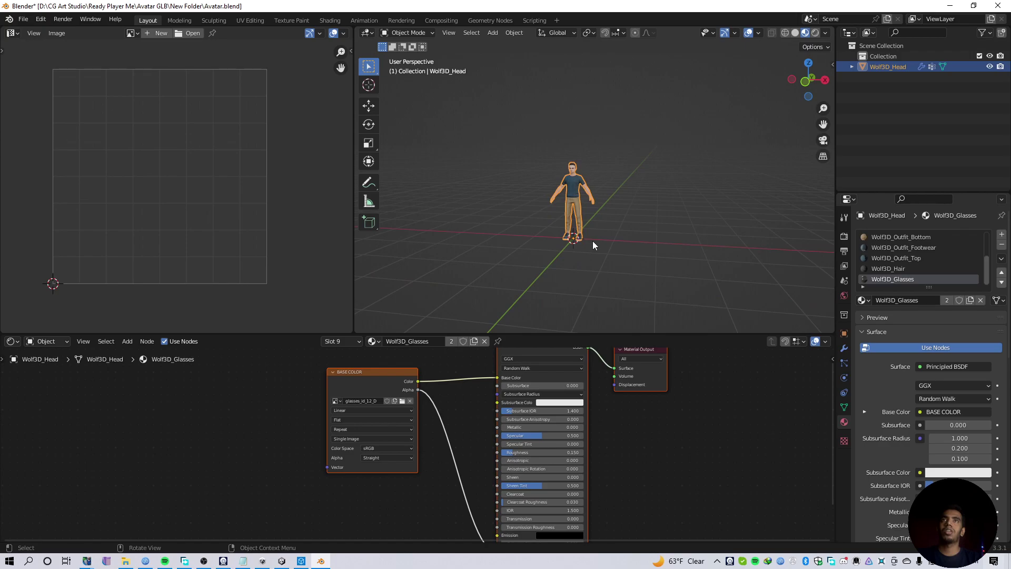
pyautogui.moveTo(592, 241); pyautogui.dragTo(624, 249, button='middle')
pyautogui.hotkey('ctrl', 's')
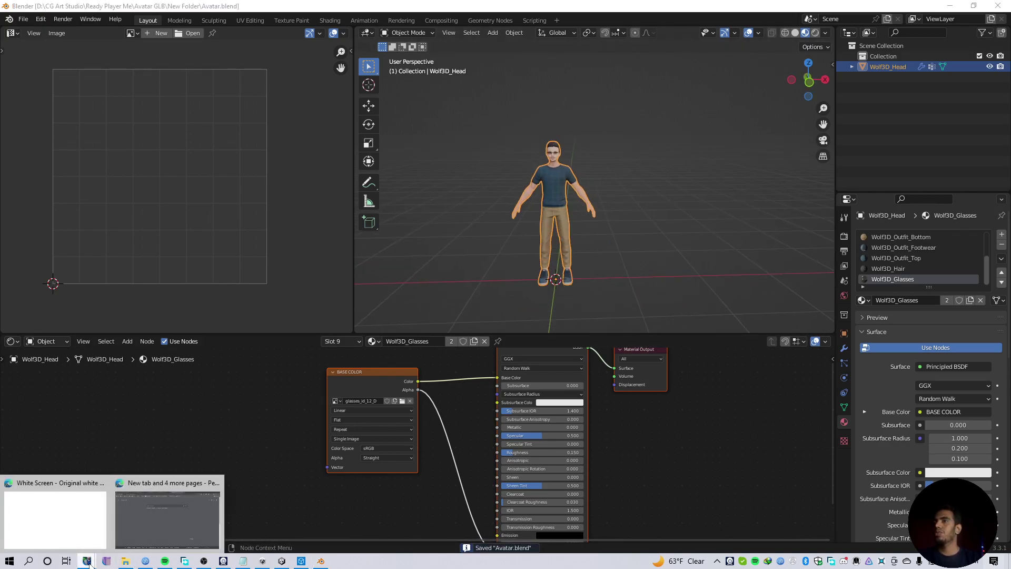
# Step: Sign in to Mixamo with a Google account and start uploading a new character
pyautogui.hotkey('alt', 'Tab')
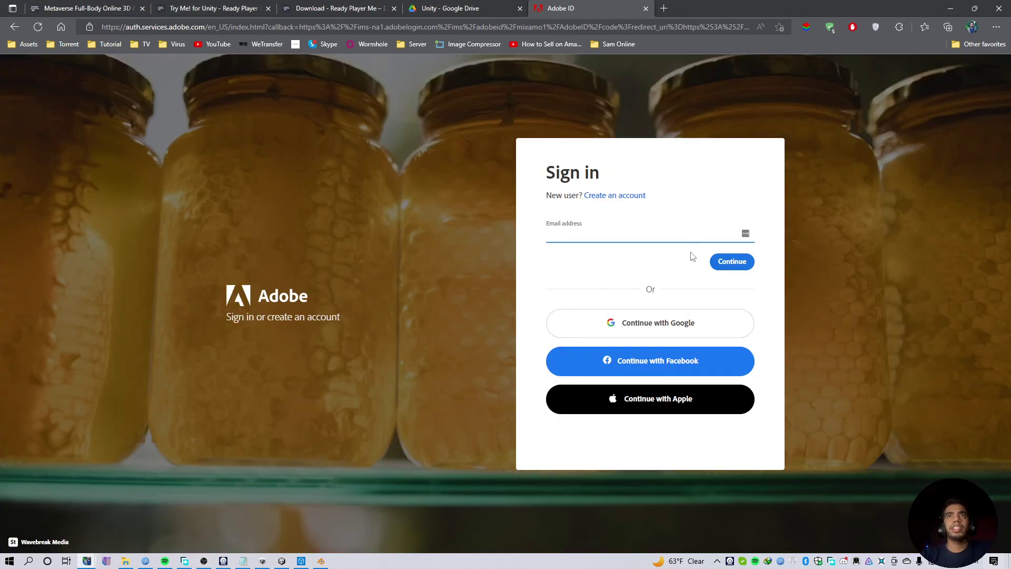
pyautogui.click(668, 324)
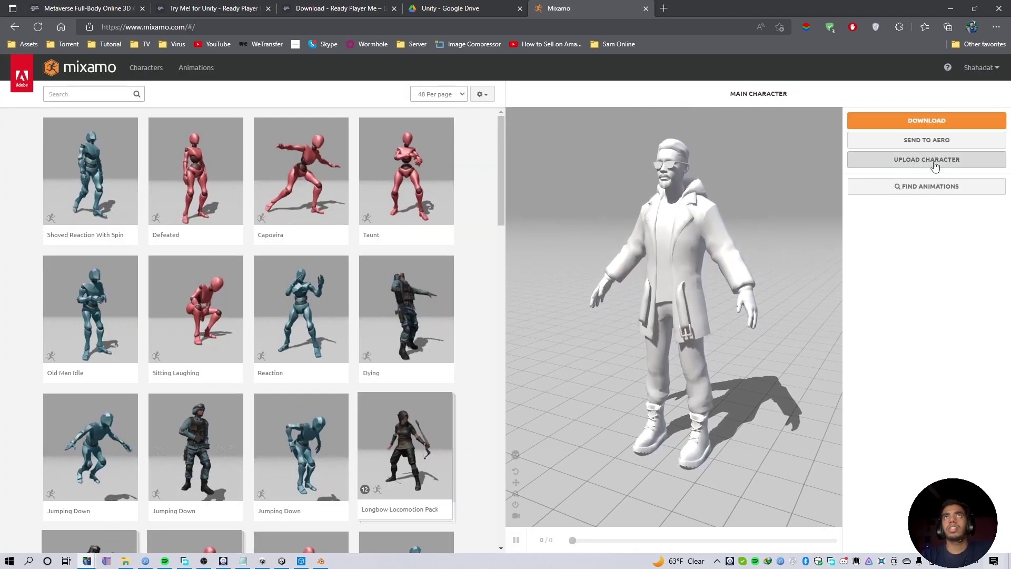
pyautogui.click(935, 163)
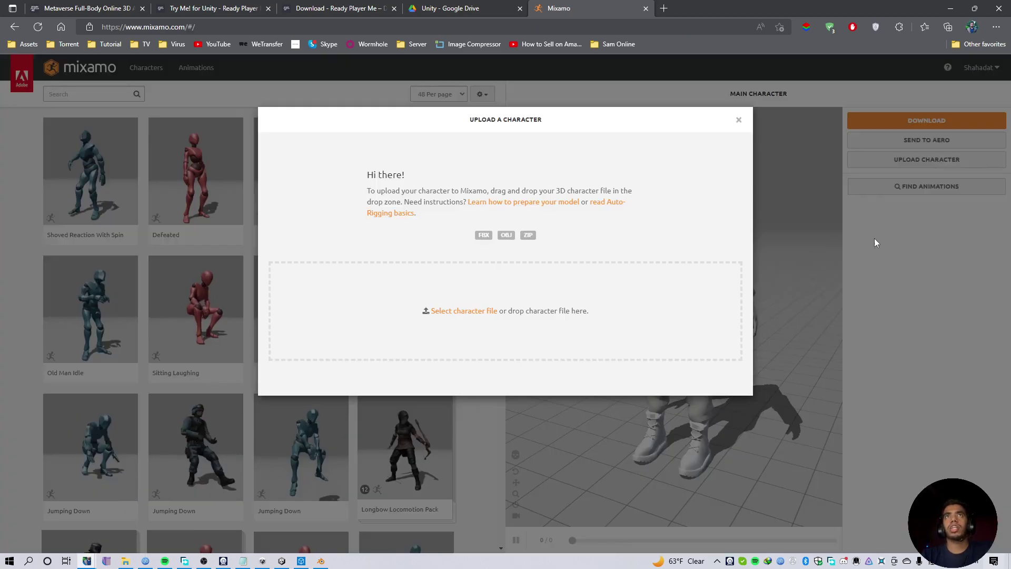
# Step: Upload Avatar.fbx from New Folder on the Office Main (D:) drive
pyautogui.click(469, 312)
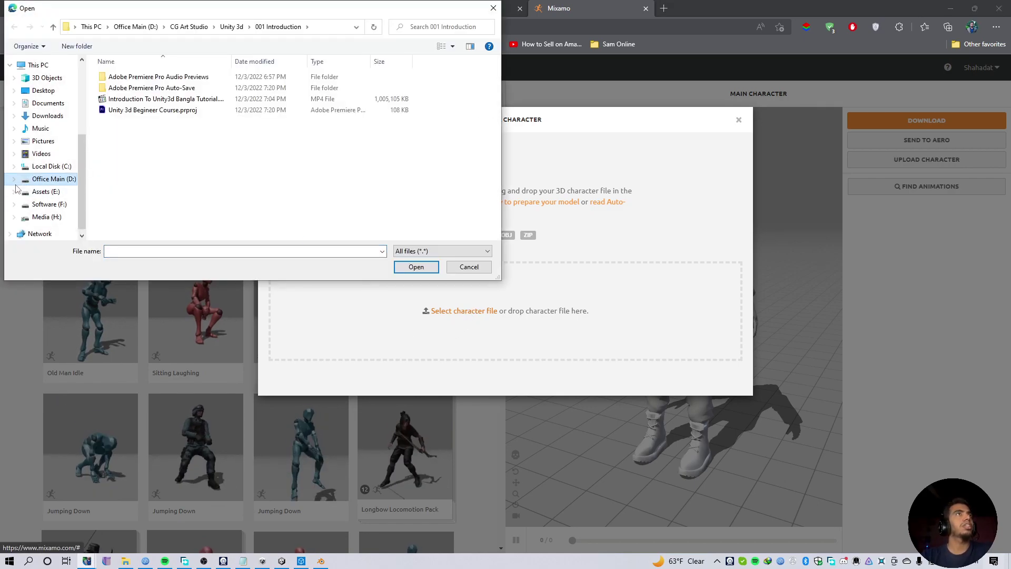
pyautogui.click(51, 179)
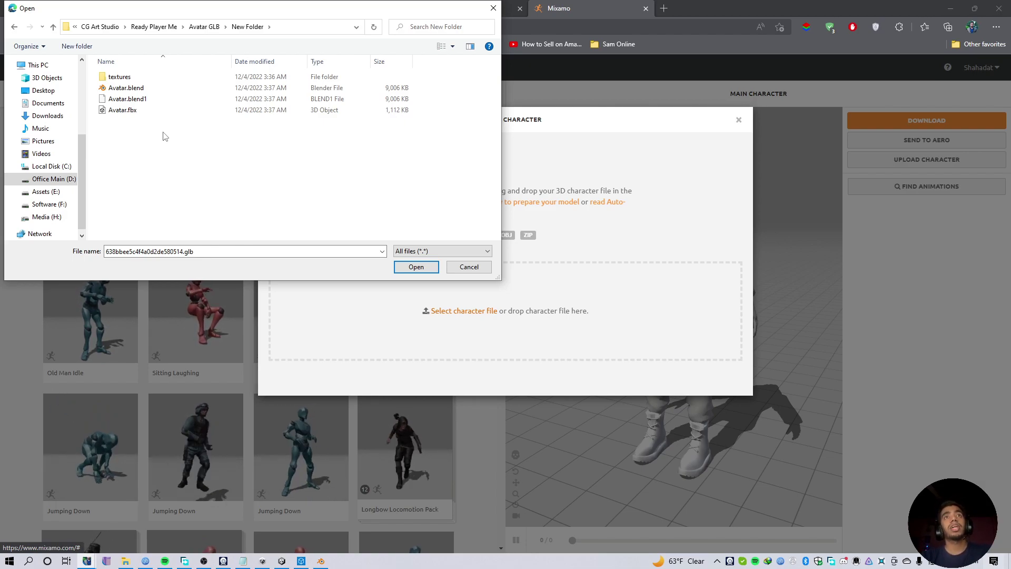
pyautogui.click(122, 110)
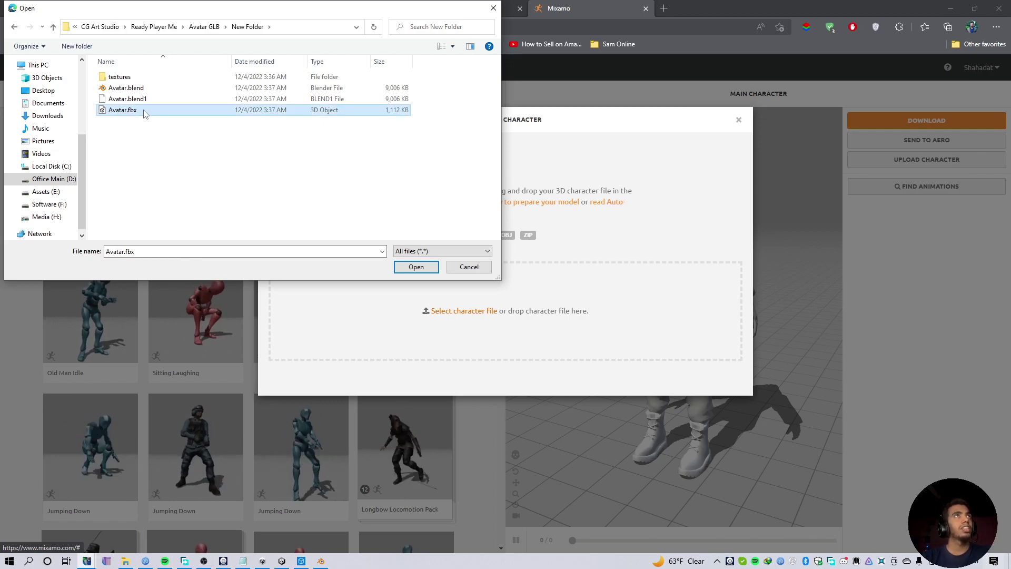
pyautogui.click(433, 268)
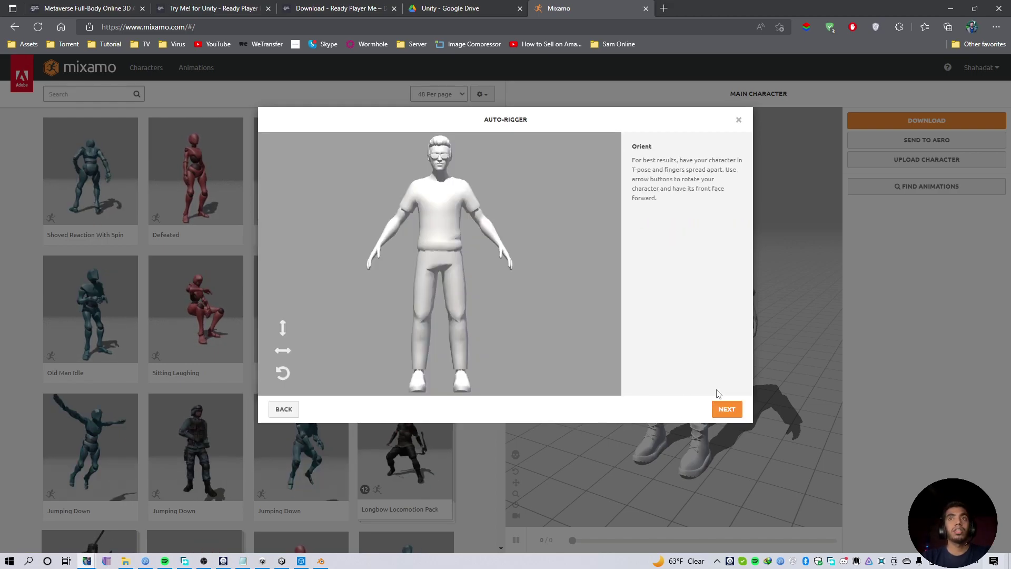
# Step: Place the chin, elbow, knee and groin markers on the avatar
pyautogui.click(727, 410)
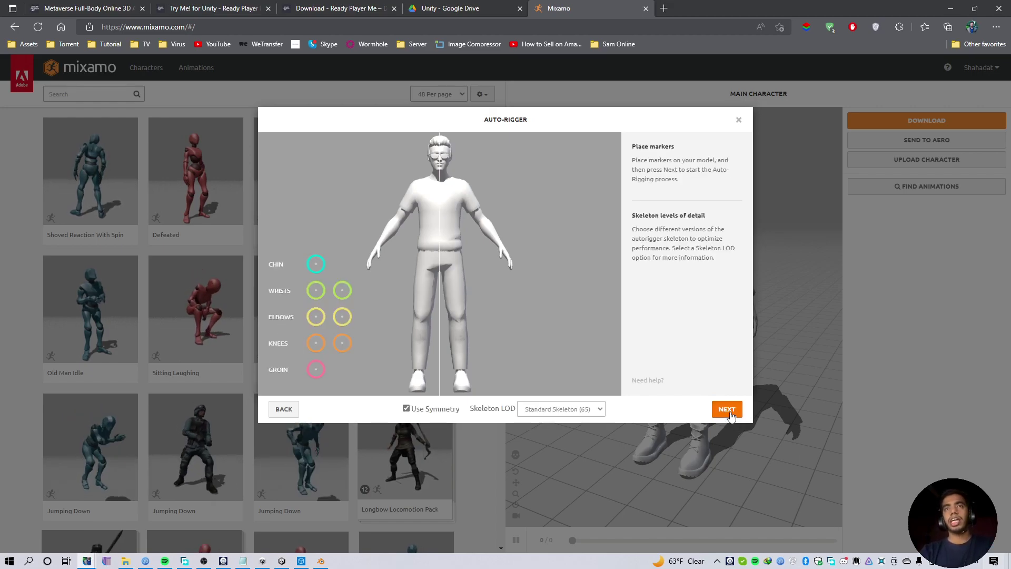
pyautogui.moveTo(311, 272); pyautogui.dragTo(419, 179)
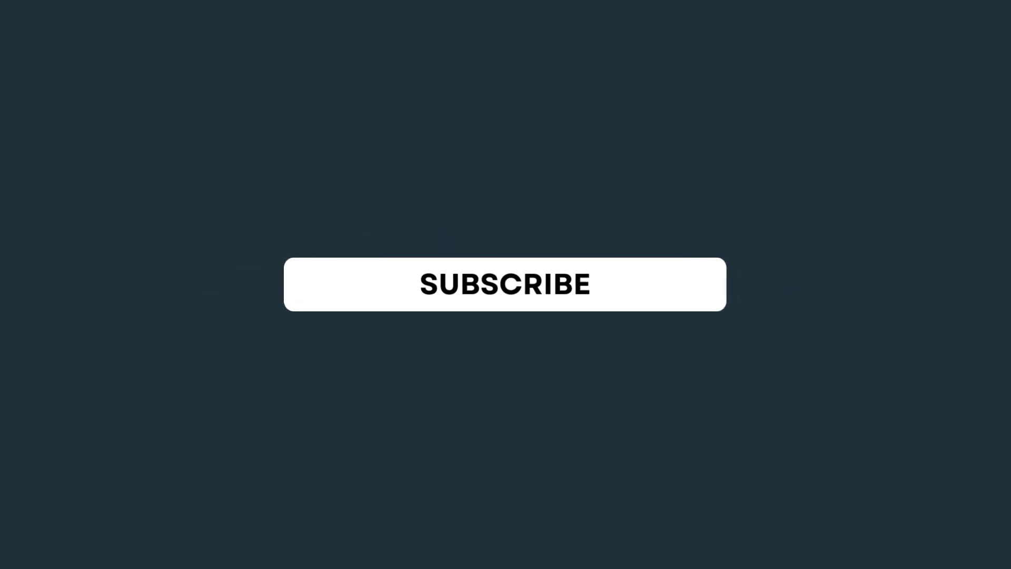
pyautogui.moveTo(394, 216); pyautogui.dragTo(400, 223)
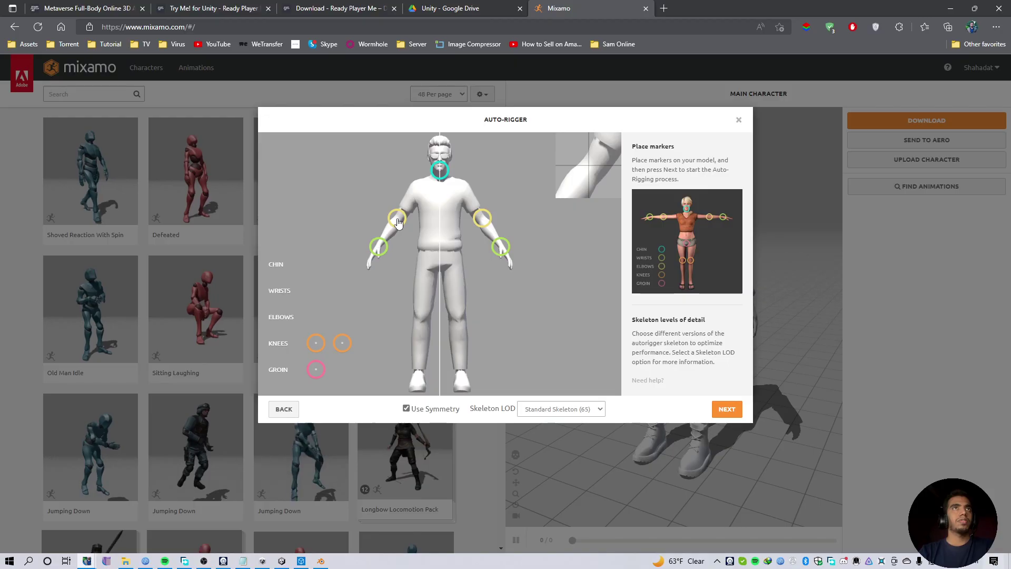
pyautogui.moveTo(343, 344); pyautogui.dragTo(424, 319)
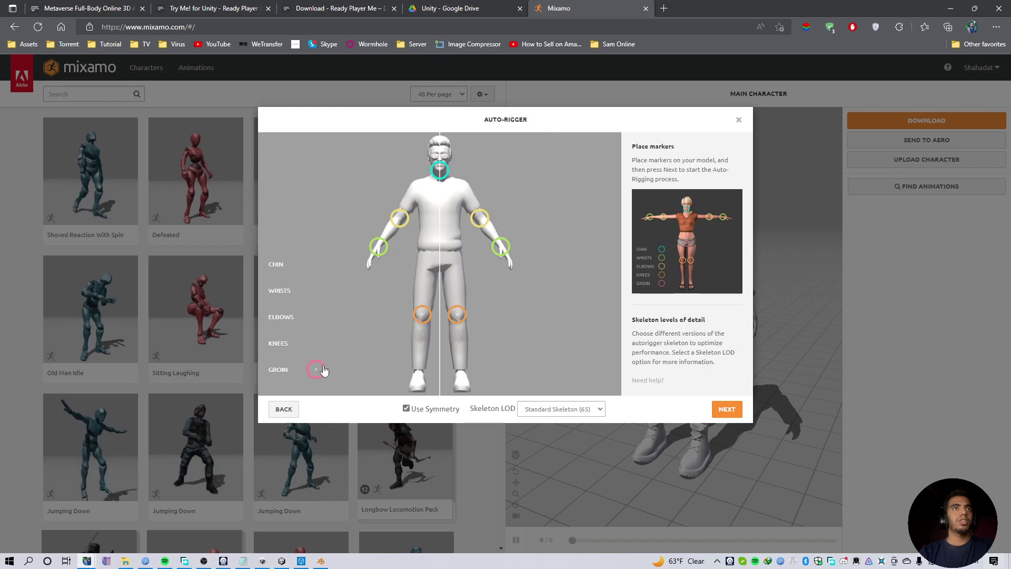
pyautogui.moveTo(316, 369)
pyautogui.mouseDown()
pyautogui.moveTo(339, 368)
pyautogui.moveTo(392, 303)
pyautogui.moveTo(439, 269)
pyautogui.mouseUp()
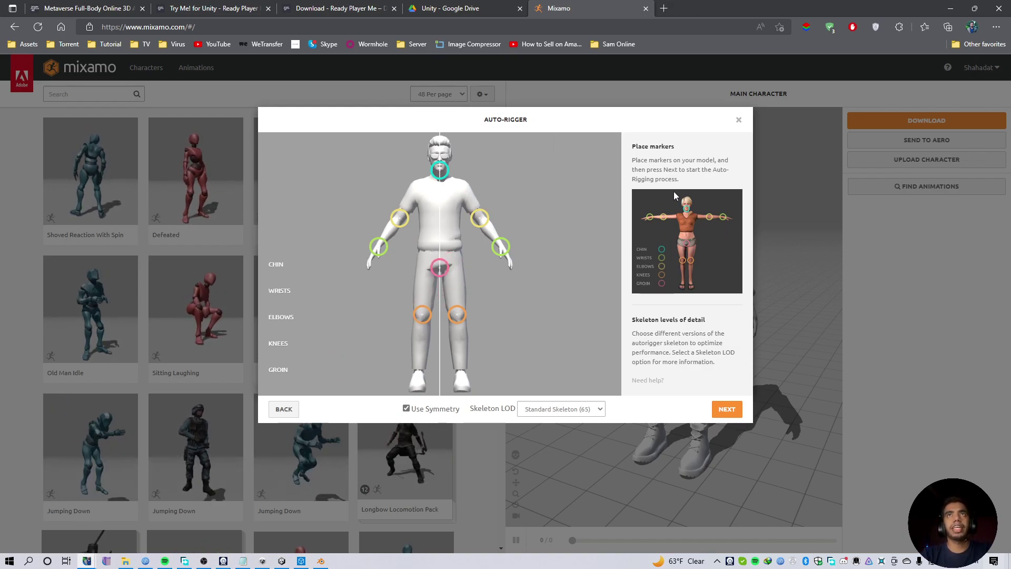
# Step: Keep Skeleton LOD at Standard Skeleton (65) and start auto-rigging
pyautogui.click(600, 412)
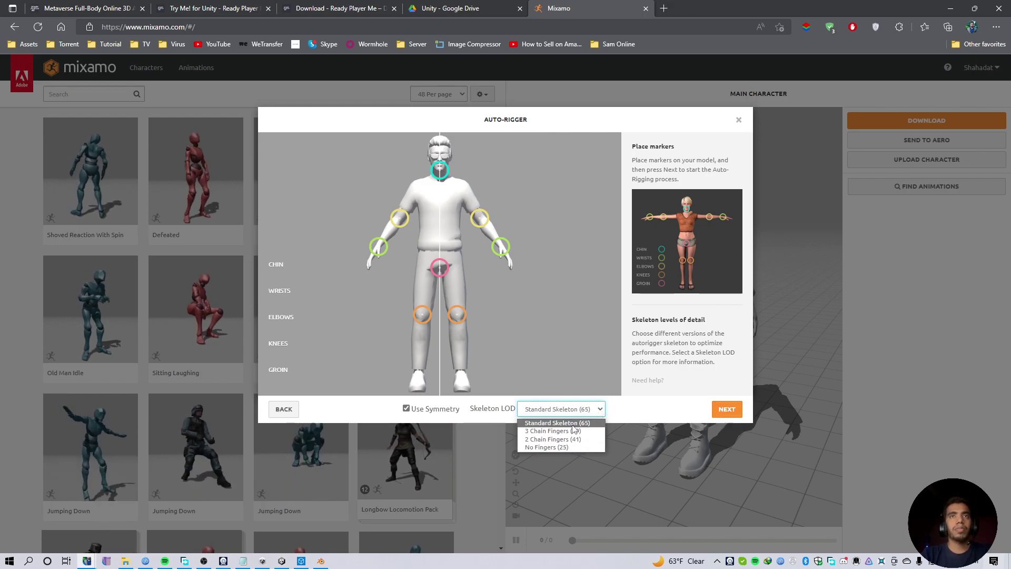
pyautogui.click(628, 415)
pyautogui.click(580, 409)
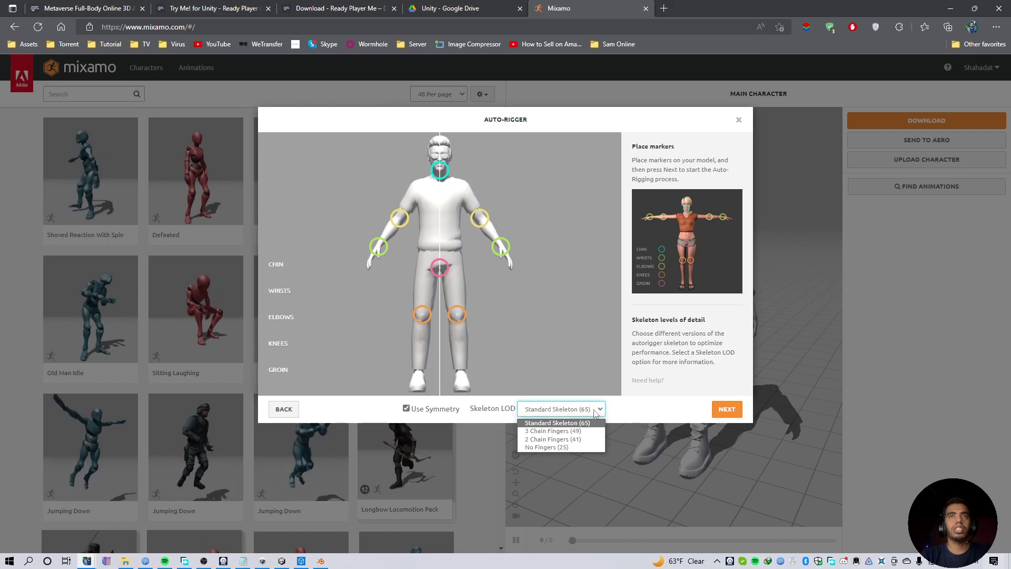
pyautogui.click(557, 423)
pyautogui.click(727, 409)
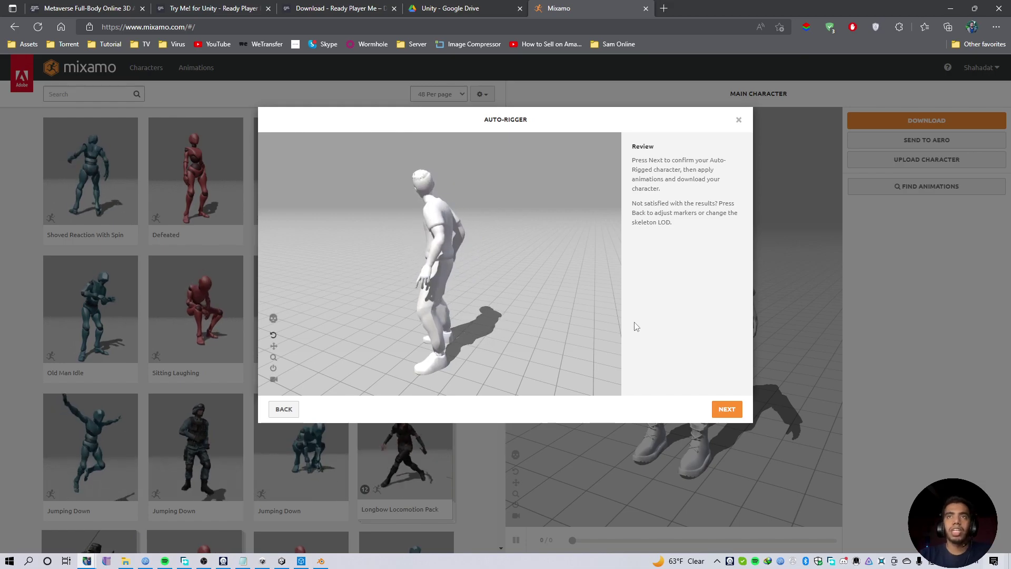
# Step: Confirm the rigged avatar in Review and replace the previous character with it
pyautogui.click(727, 410)
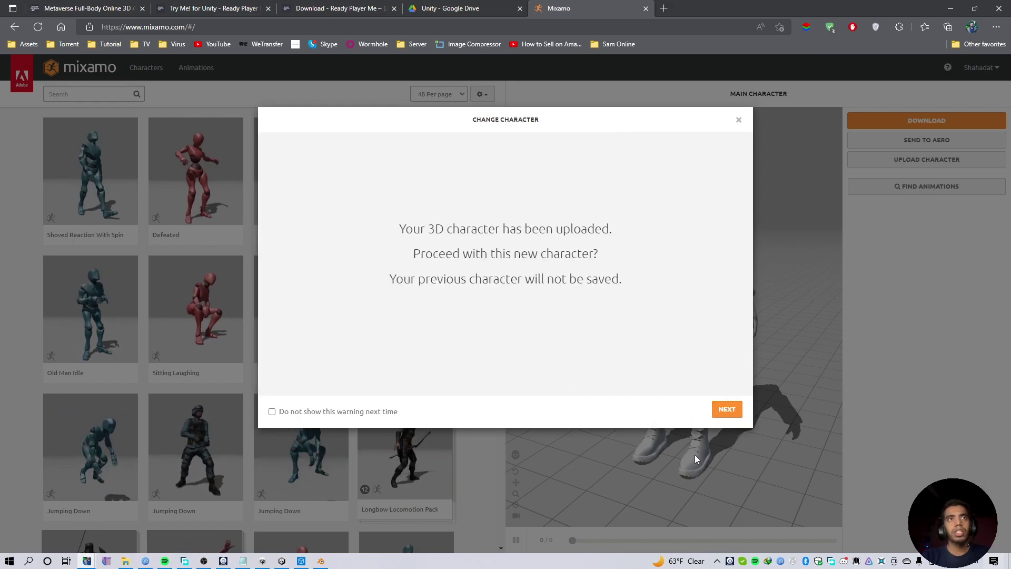
pyautogui.click(728, 410)
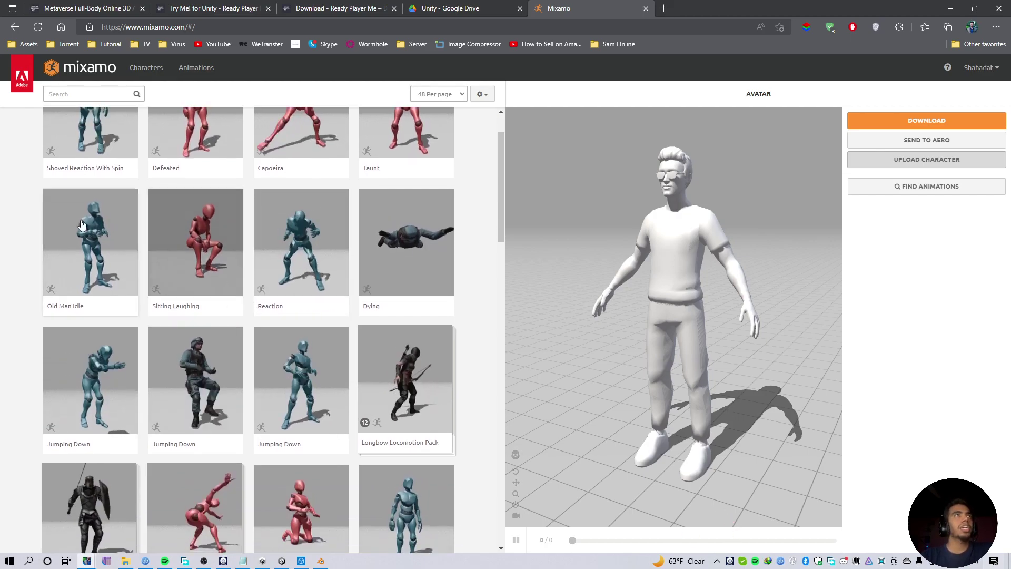
# Step: Search 'idle' and apply the Standing Idle animation to the avatar
pyautogui.click(85, 95)
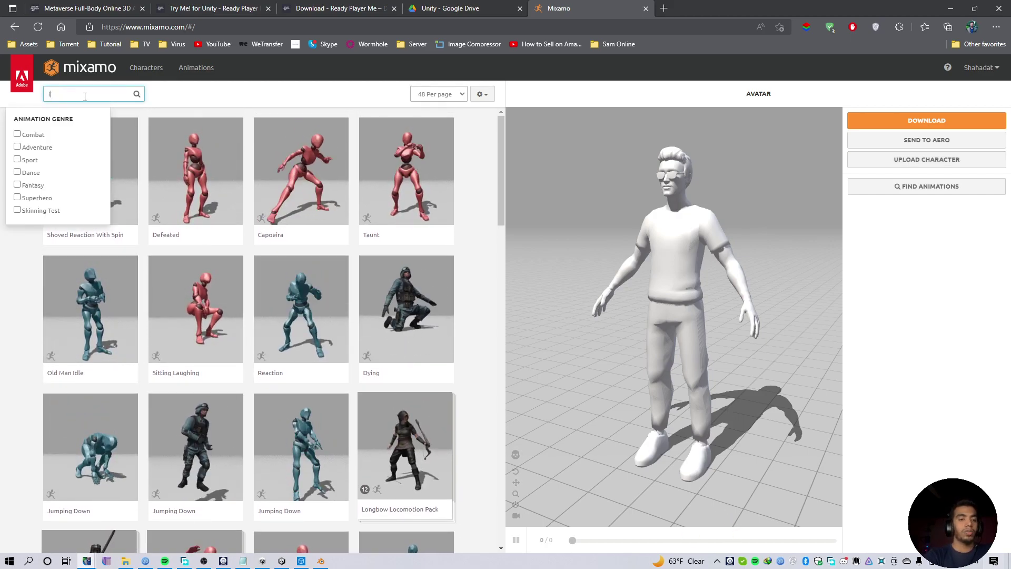
pyautogui.write('idle')
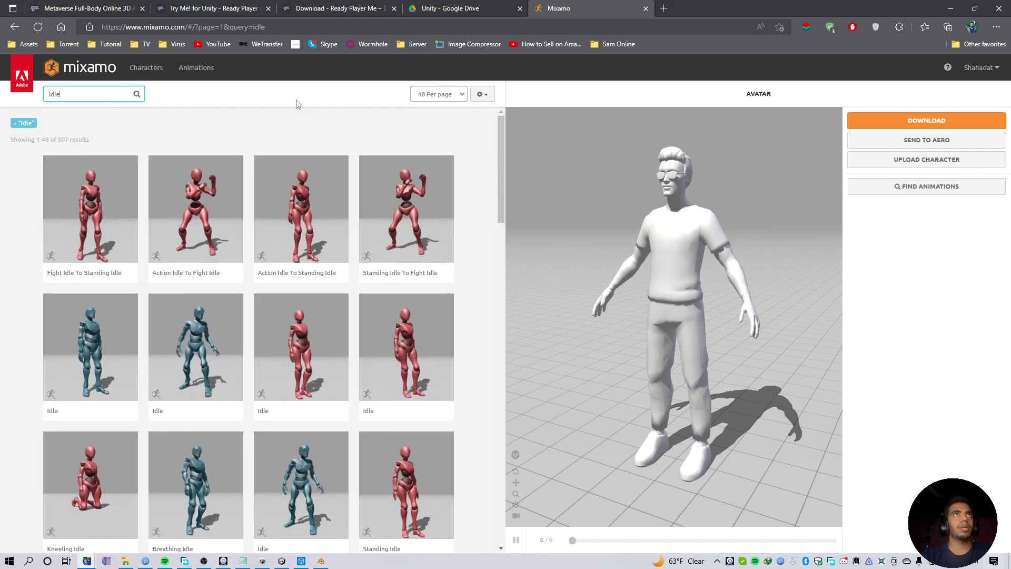
pyautogui.scroll(-1, 327, 218)
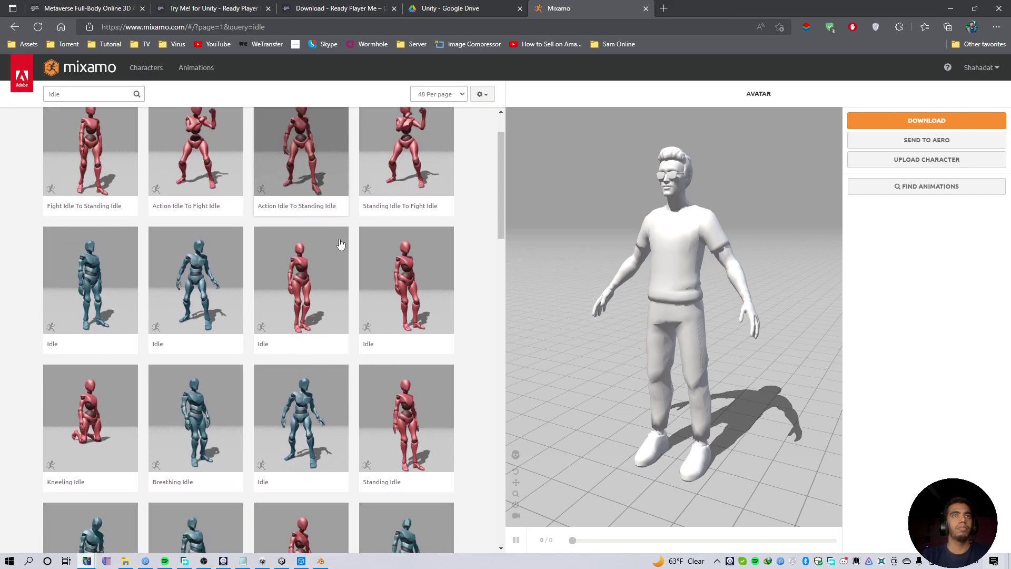
pyautogui.scroll(-1, 340, 244)
pyautogui.click(414, 351)
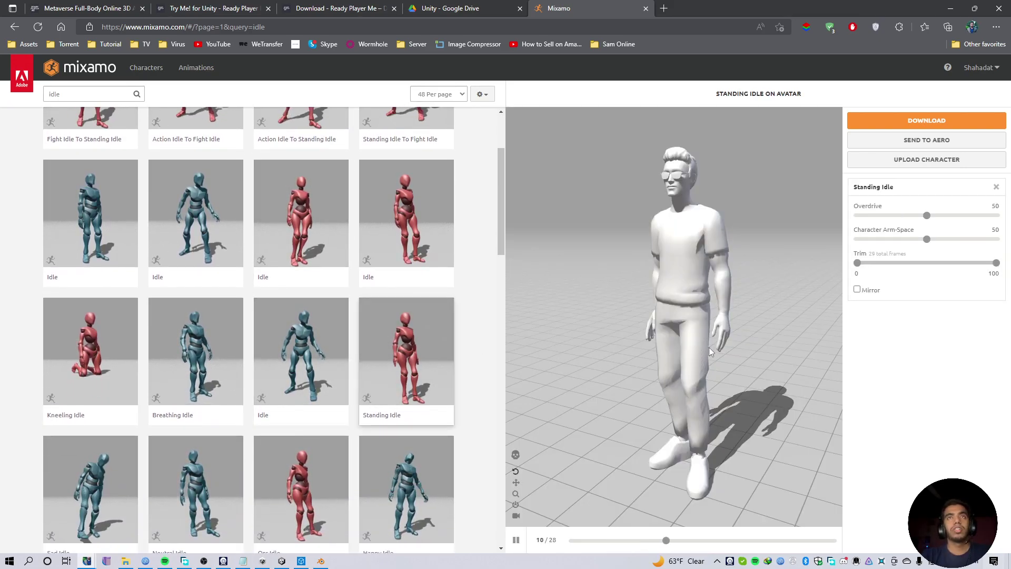
pyautogui.moveTo(743, 334); pyautogui.dragTo(693, 340)
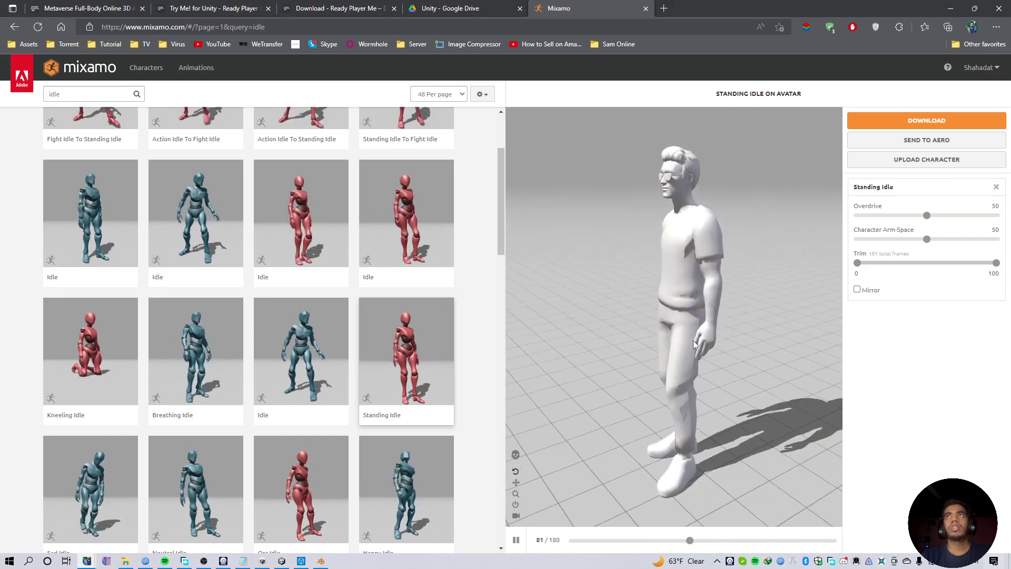
# Step: Download Standing Idle as FBX for Unity, With Skin, 30 fps, no keyframe reduction, into the avatar folder
pyautogui.click(927, 121)
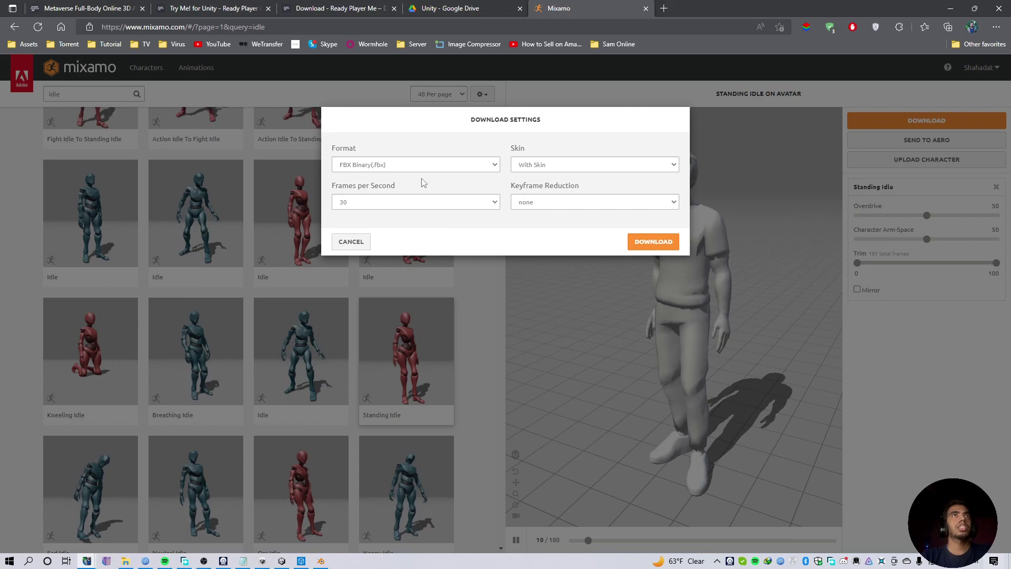
pyautogui.click(407, 165)
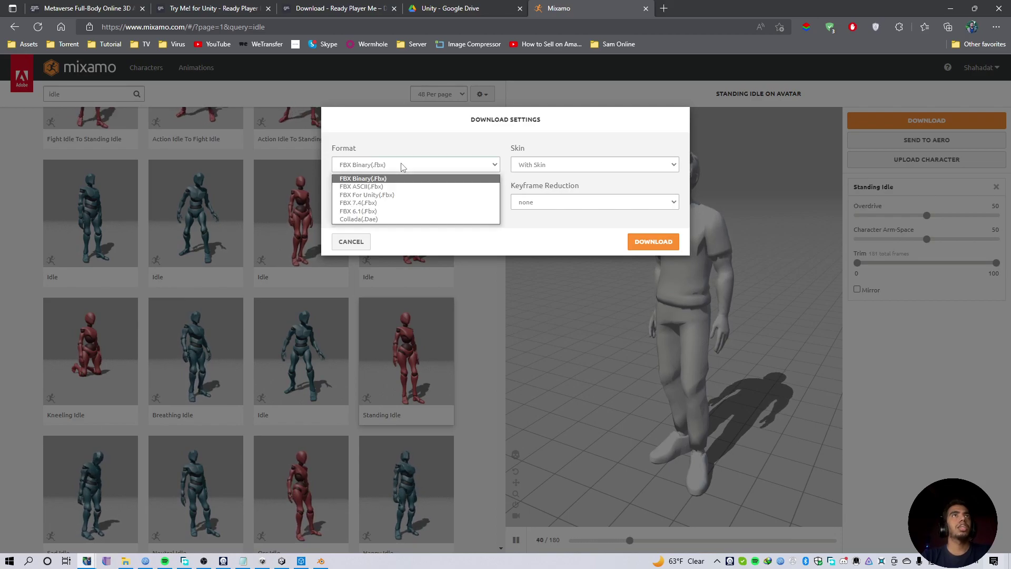
pyautogui.click(378, 196)
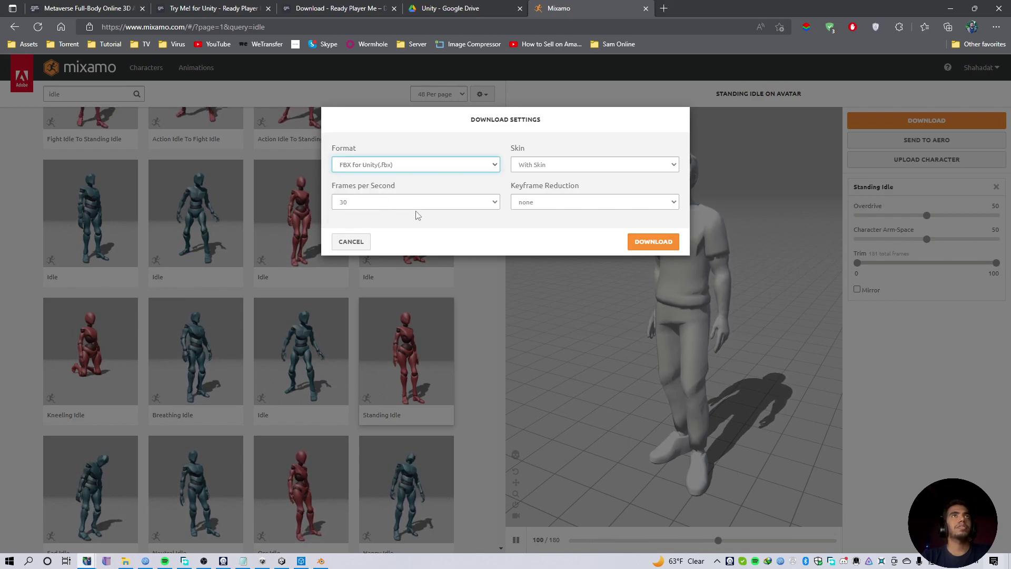
pyautogui.click(562, 160)
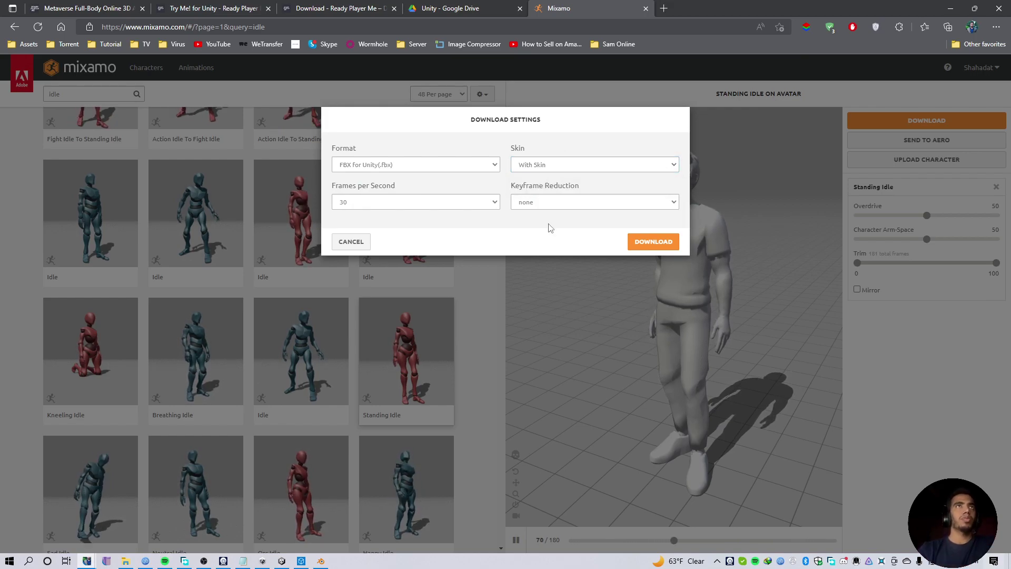
pyautogui.click(416, 202)
pyautogui.click(523, 222)
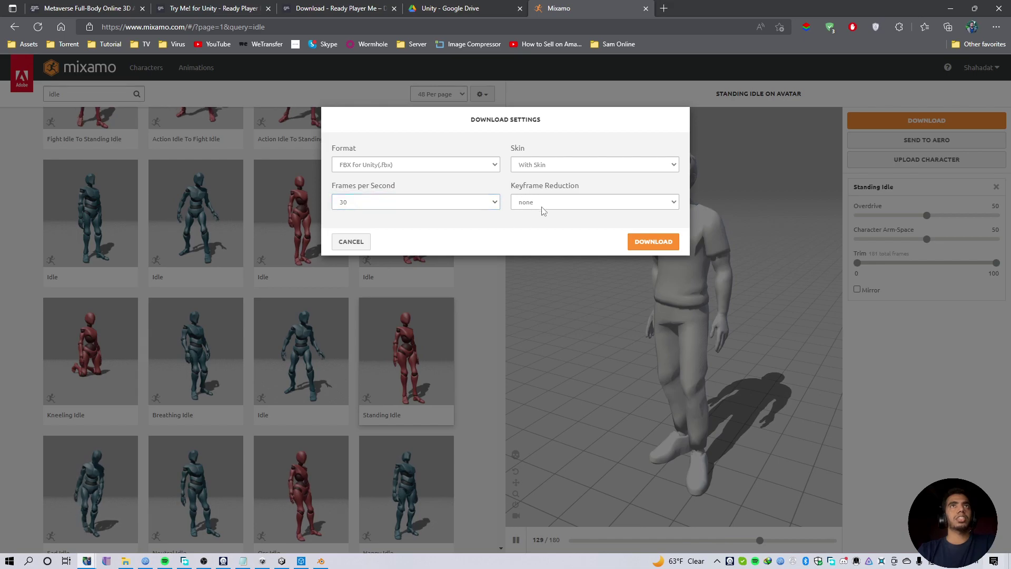
pyautogui.click(595, 202)
pyautogui.click(463, 219)
pyautogui.click(638, 244)
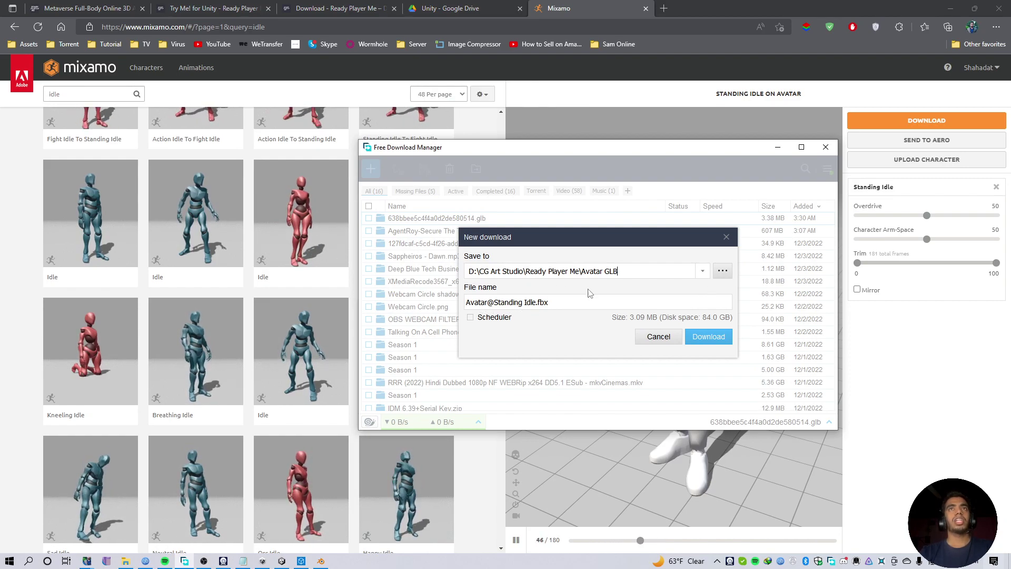
pyautogui.click(707, 336)
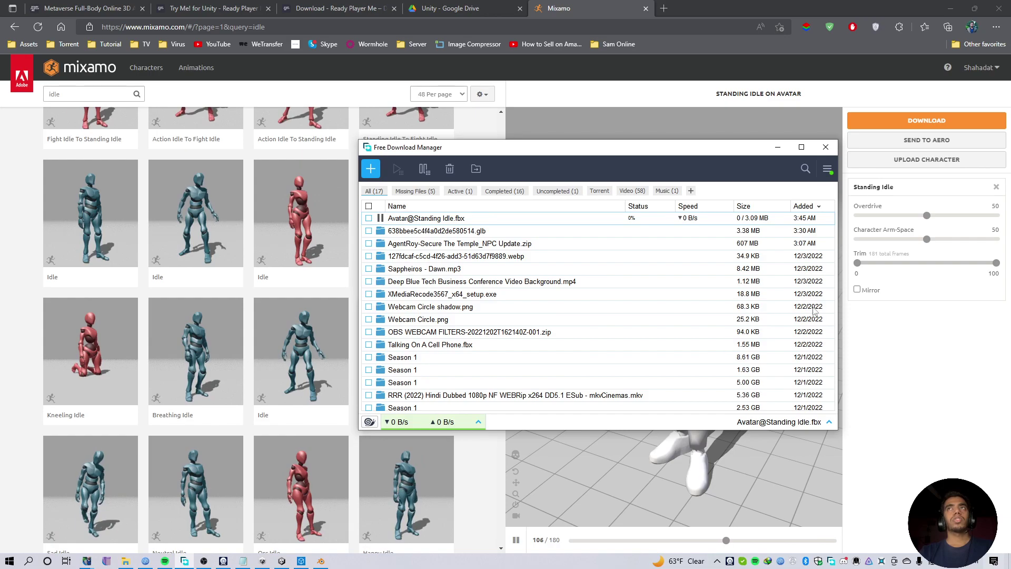
# Step: Search 'run' and apply the Running animation to the avatar
pyautogui.scroll(3, 287, 363)
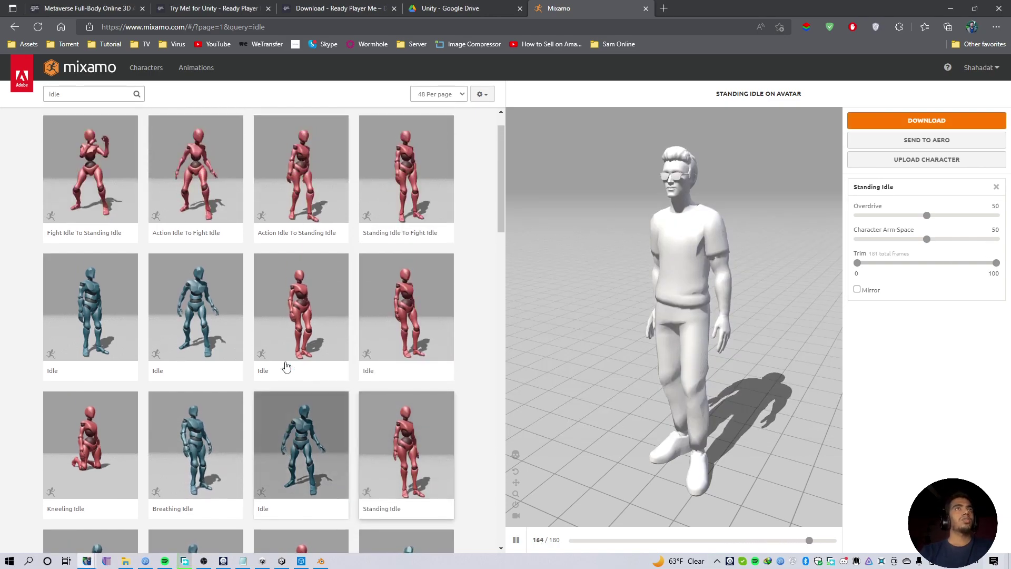
pyautogui.doubleClick(93, 96)
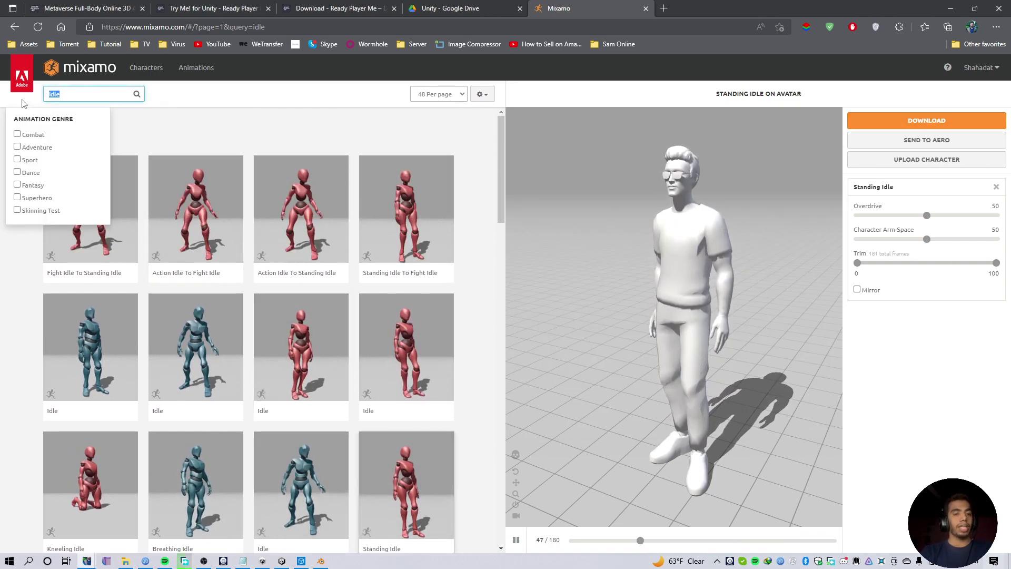
pyautogui.write('run')
pyautogui.click(203, 68)
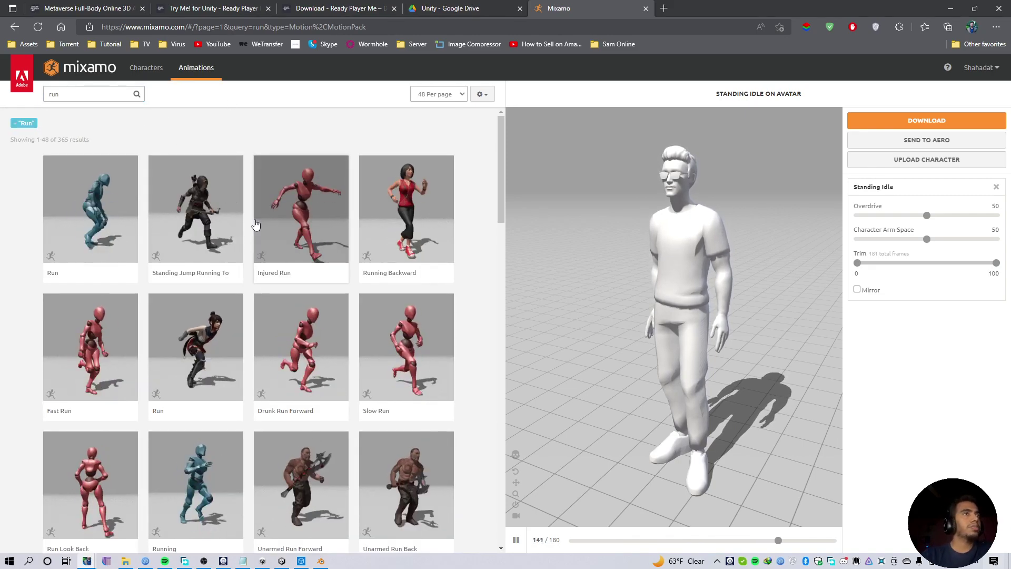
pyautogui.scroll(-3, 212, 352)
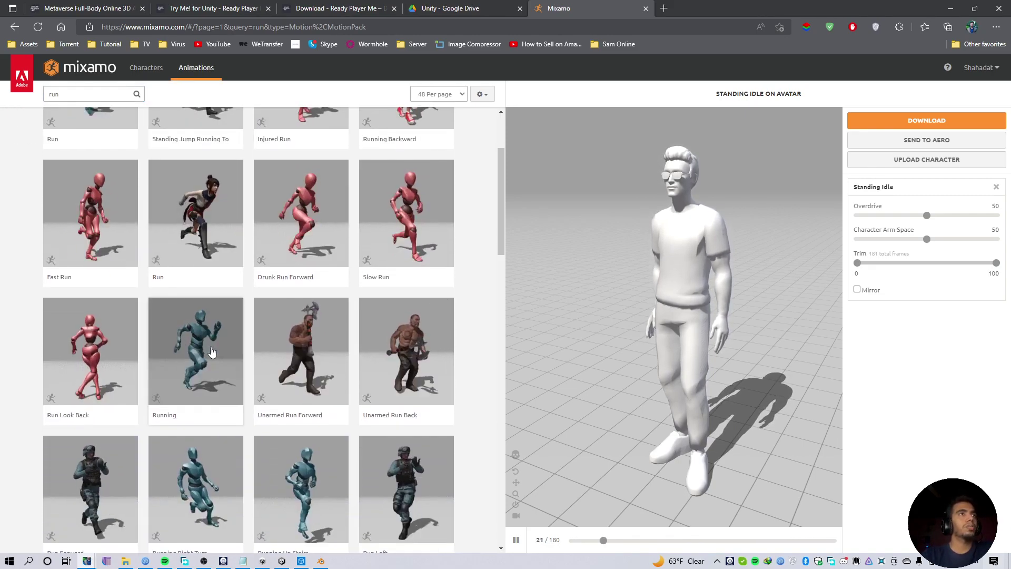
pyautogui.scroll(-3, 294, 352)
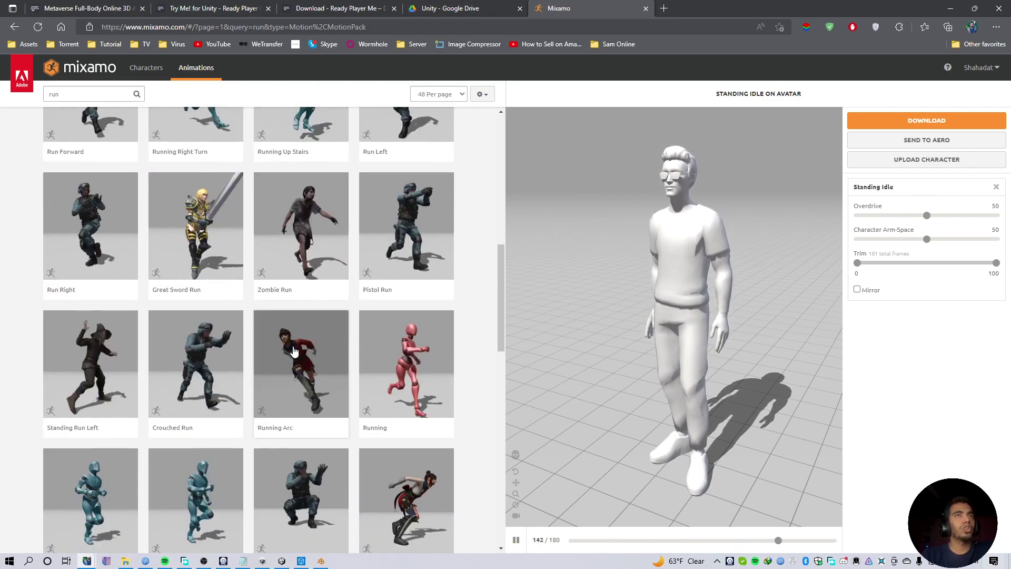
pyautogui.click(403, 363)
# Step: Make the Running animation stay in place
pyautogui.scroll(-3, 403, 364)
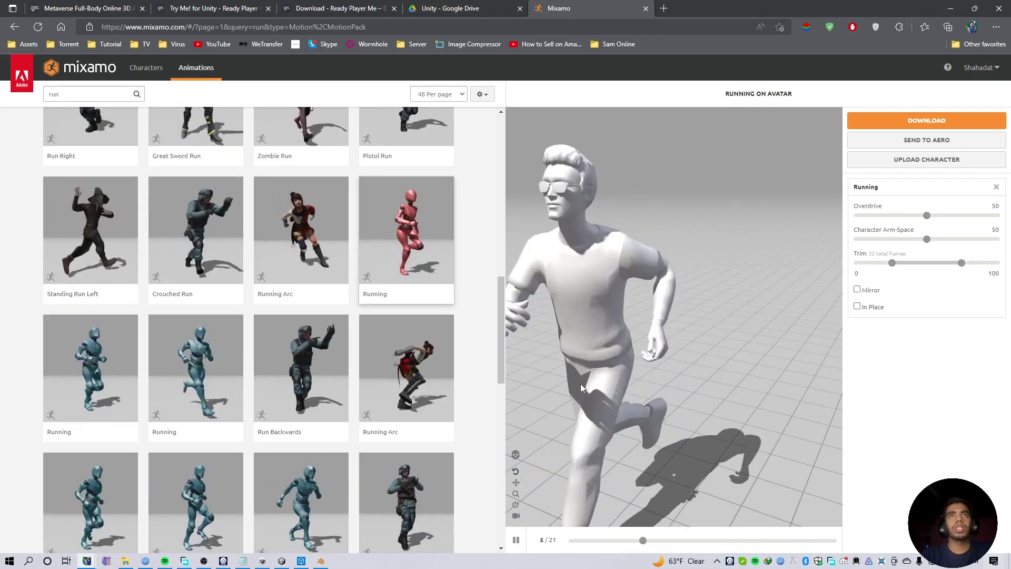
pyautogui.click(858, 307)
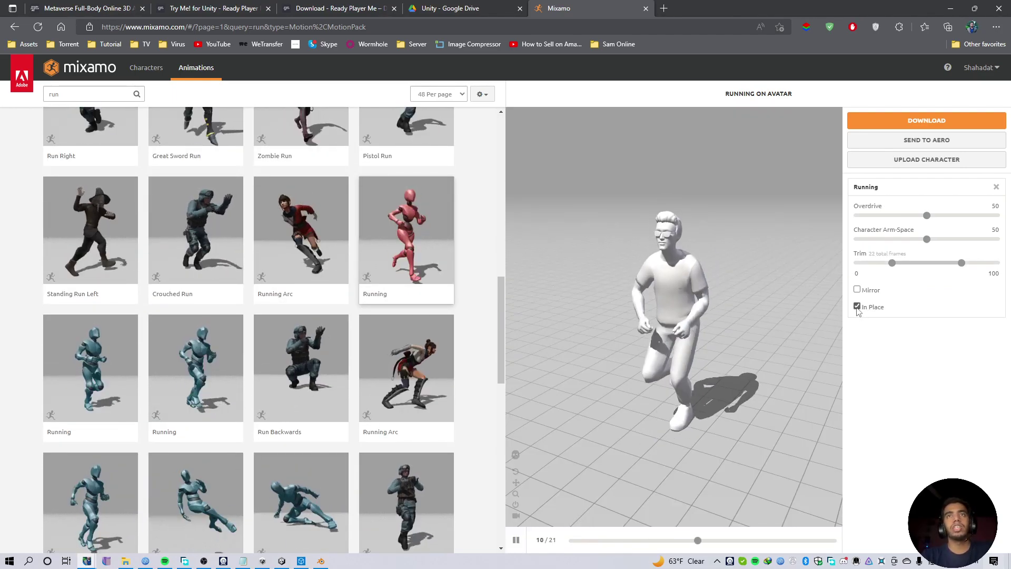
pyautogui.moveTo(659, 342); pyautogui.dragTo(744, 343)
pyautogui.scroll(-4, 326, 369)
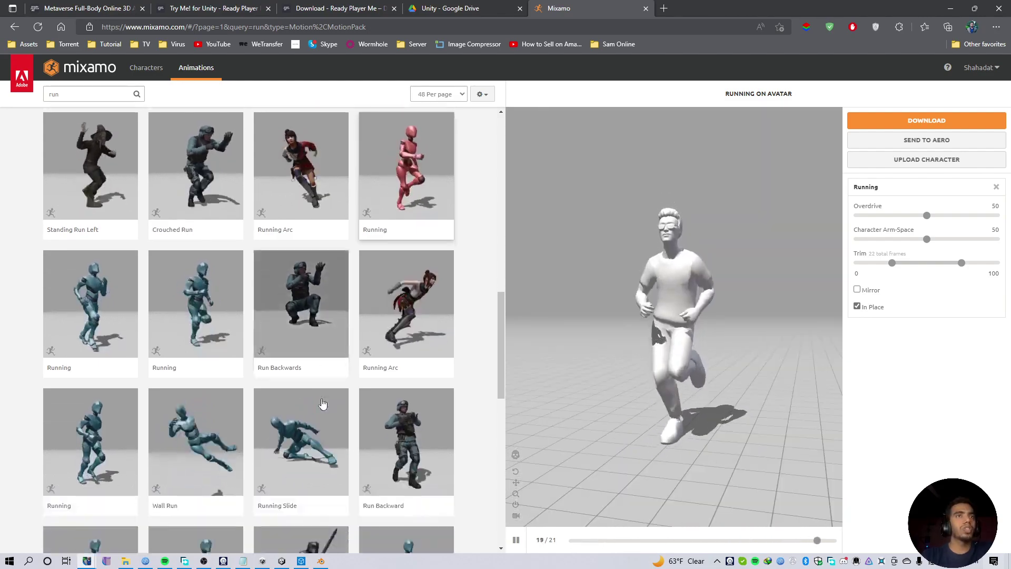
pyautogui.click(927, 120)
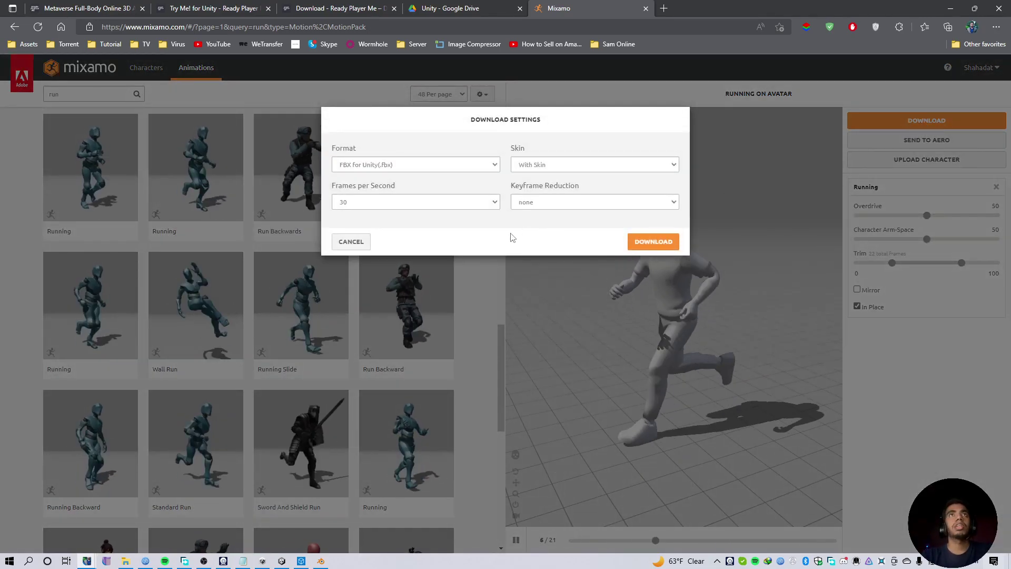
pyautogui.click(533, 165)
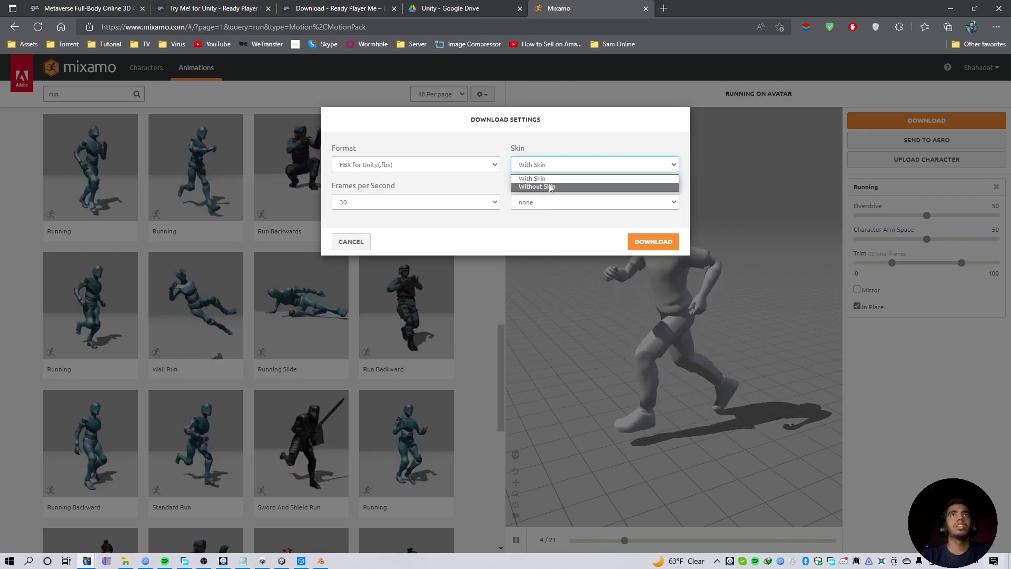
pyautogui.click(536, 187)
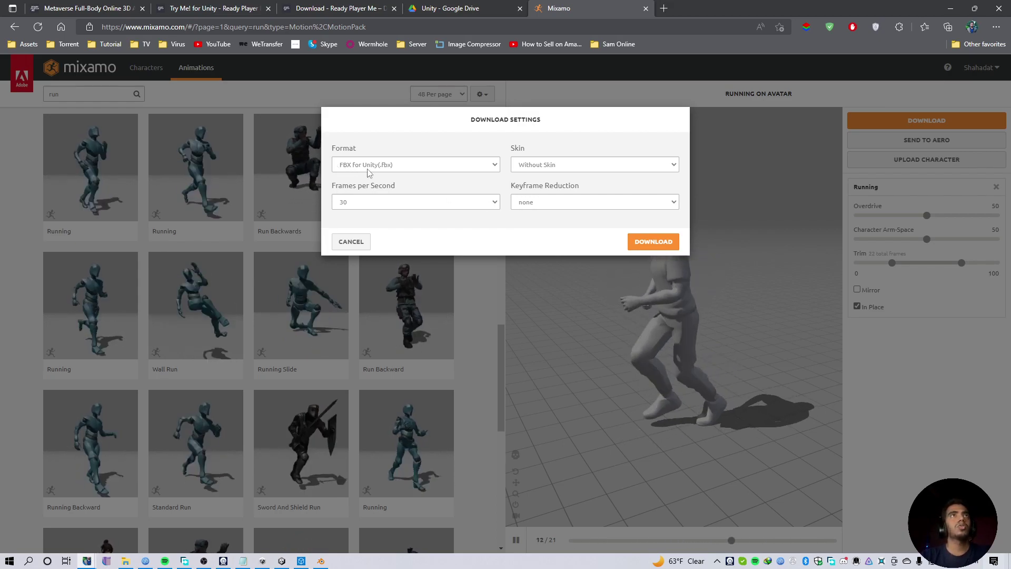
pyautogui.click(635, 242)
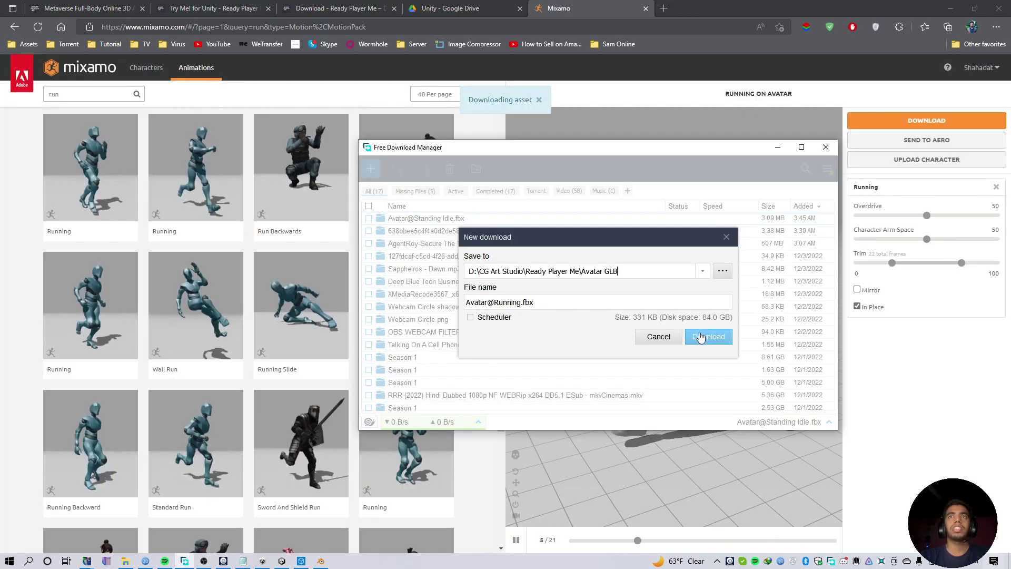
pyautogui.click(706, 335)
pyautogui.click(774, 149)
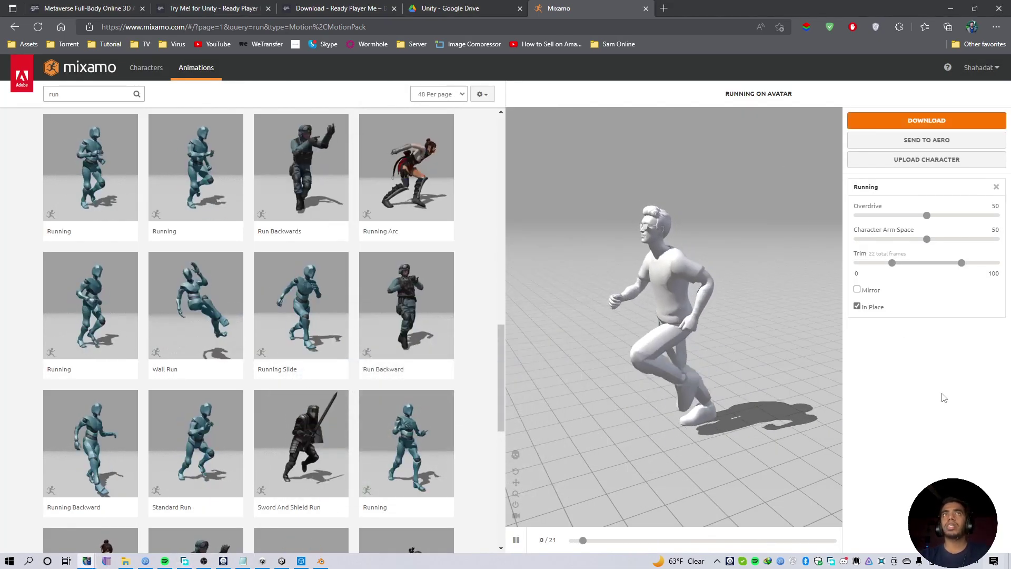
pyautogui.scroll(3, 284, 296)
# Step: Search 'hi', apply Hip Hop Dancing, and download and save it without skin
pyautogui.doubleClick(53, 94)
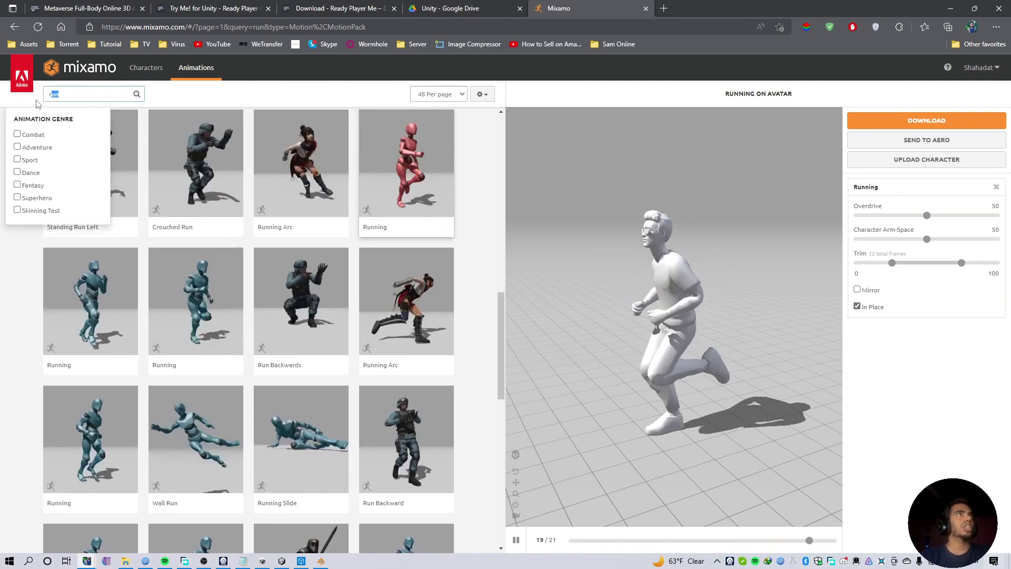
pyautogui.write('hi')
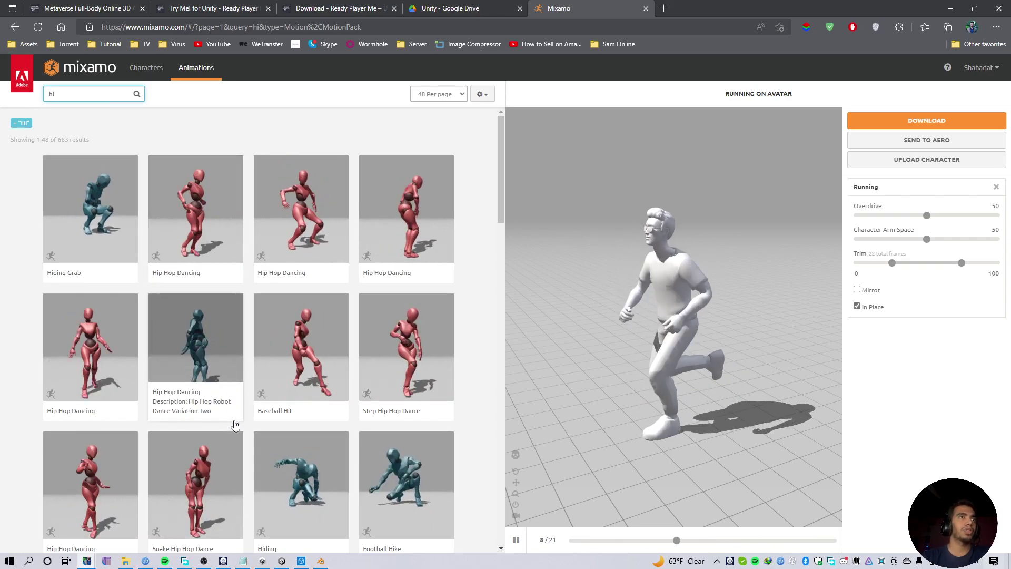
pyautogui.click(192, 339)
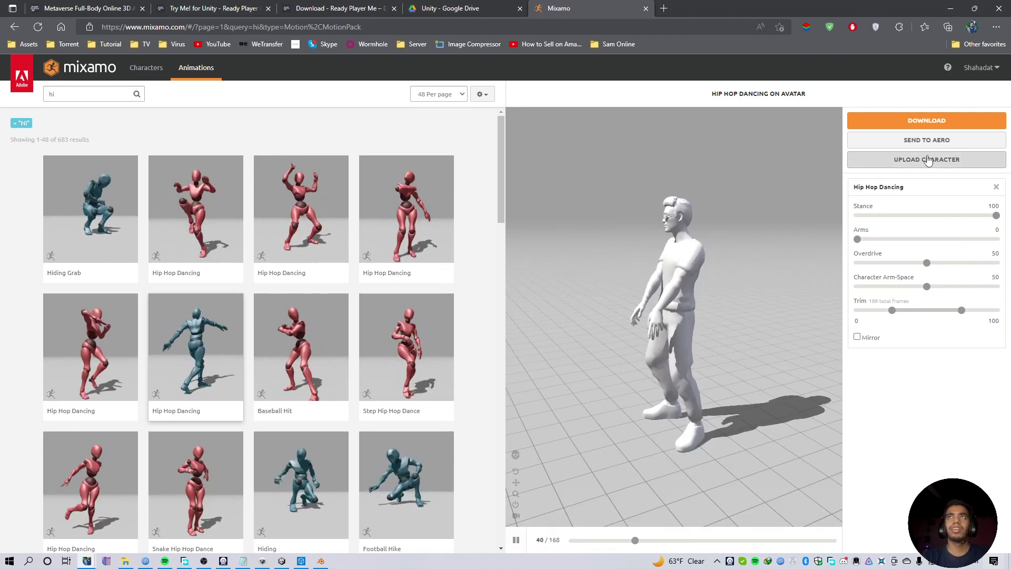
pyautogui.click(927, 122)
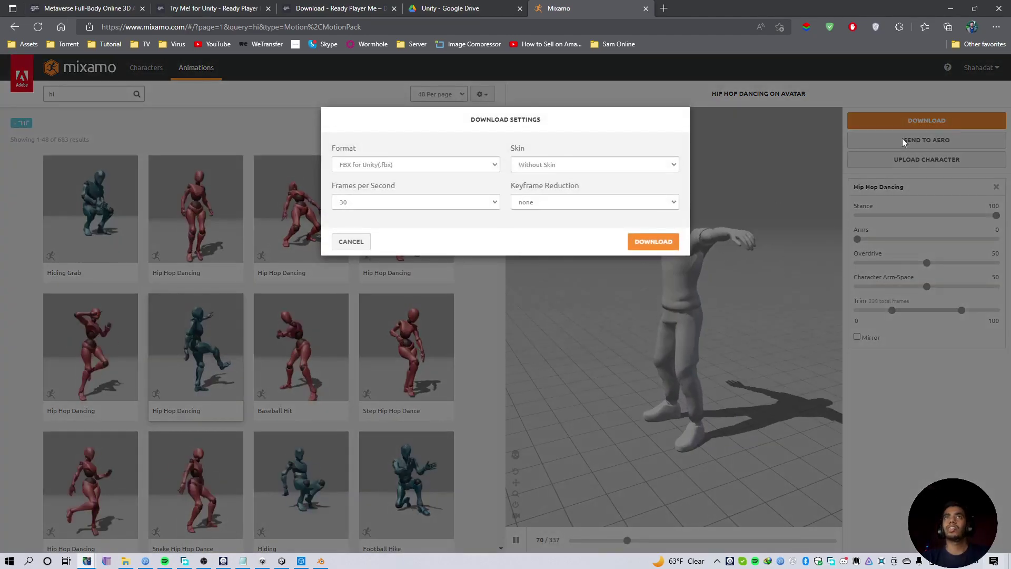
pyautogui.click(655, 242)
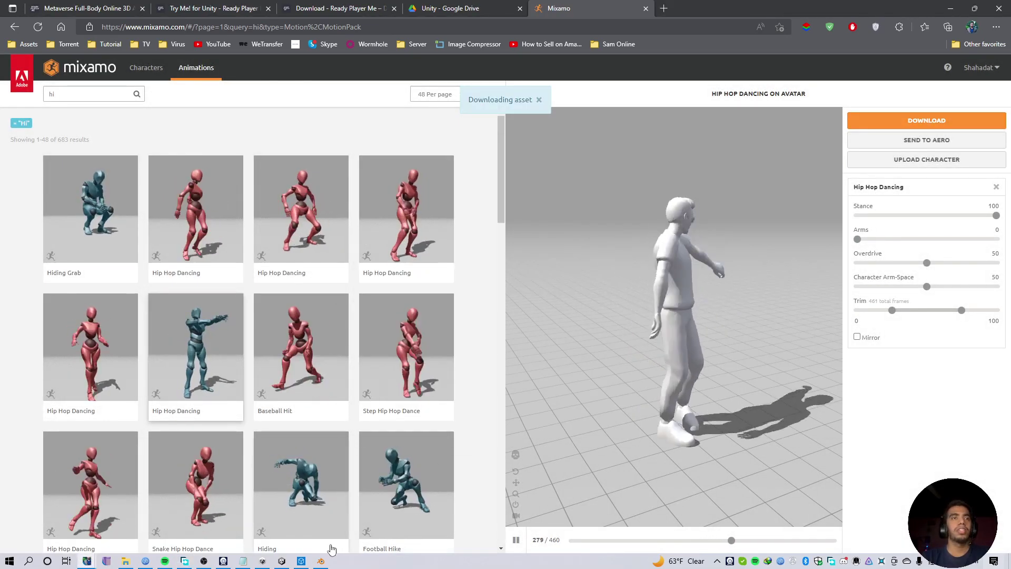
pyautogui.click(709, 336)
pyautogui.click(778, 147)
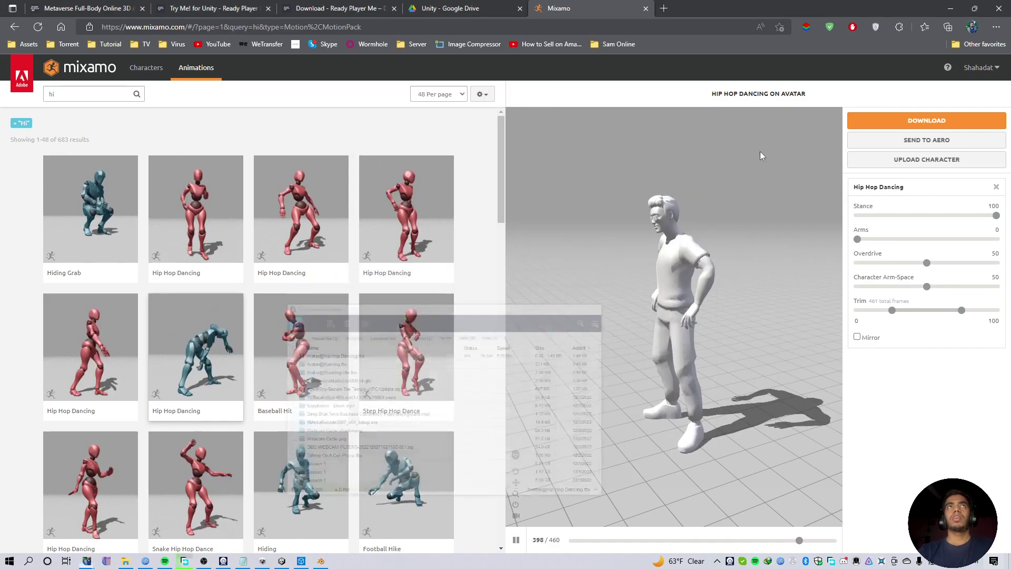
# Step: Search 'walk' and browse the results for the Standard Walk animation
pyautogui.click(51, 94)
pyautogui.write('wa')
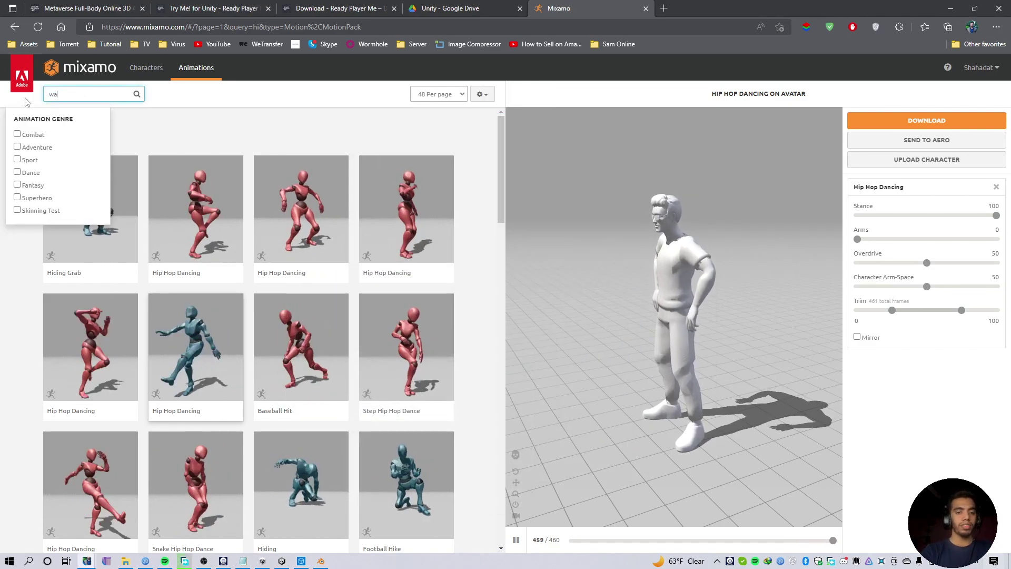
pyautogui.write('lk')
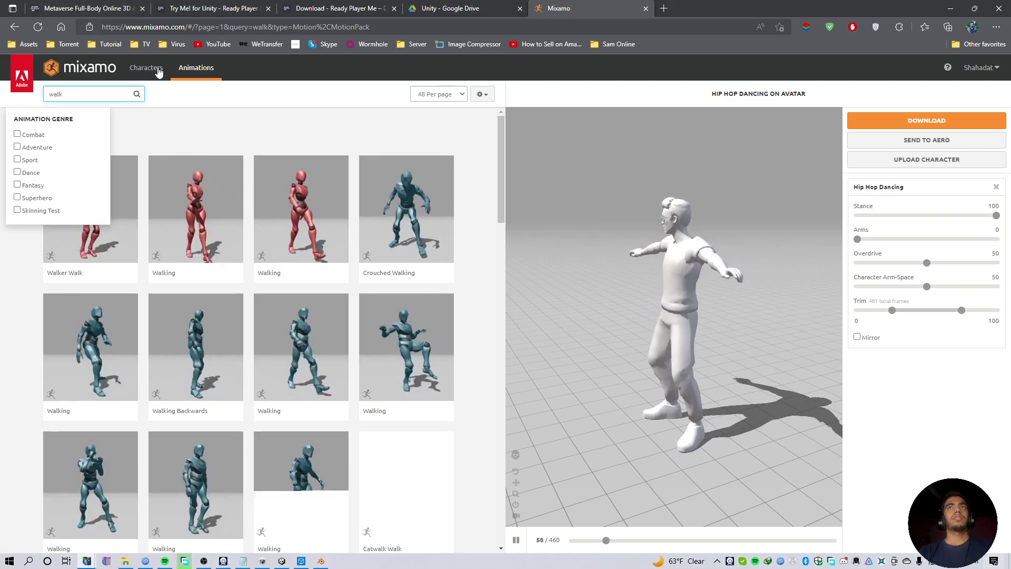
pyautogui.press('Return')
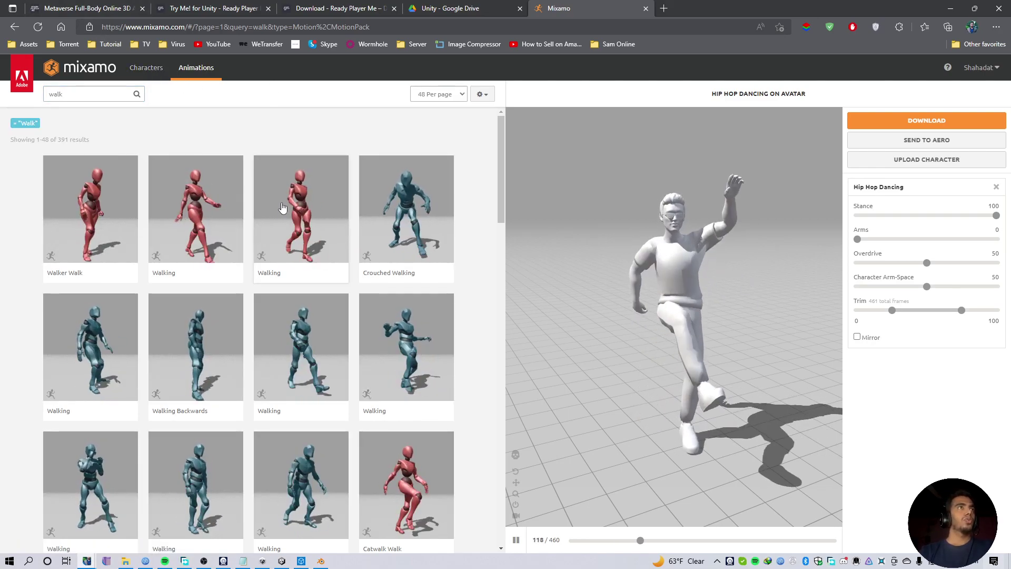
pyautogui.scroll(-2, 376, 427)
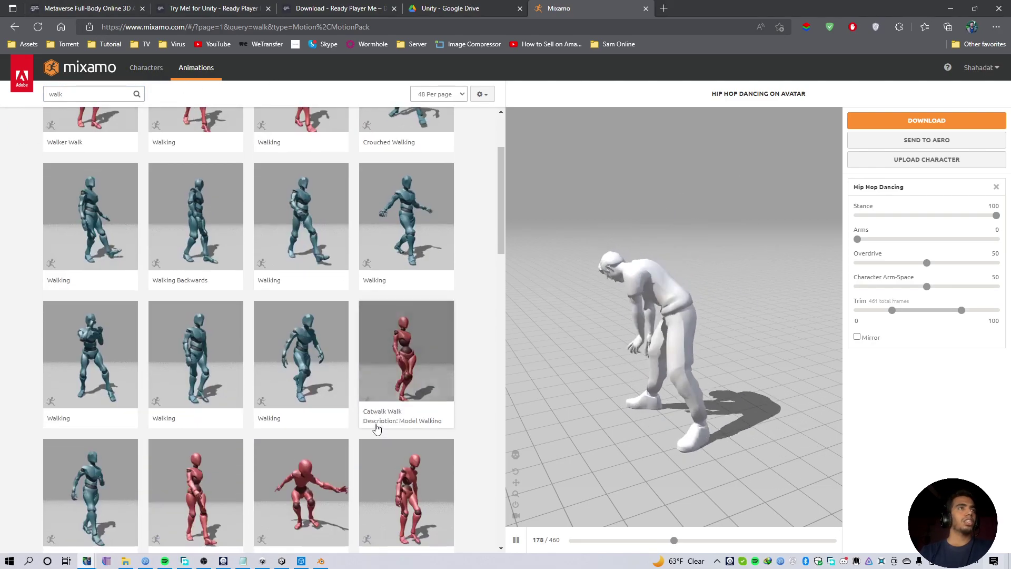
pyautogui.scroll(-10, 331, 452)
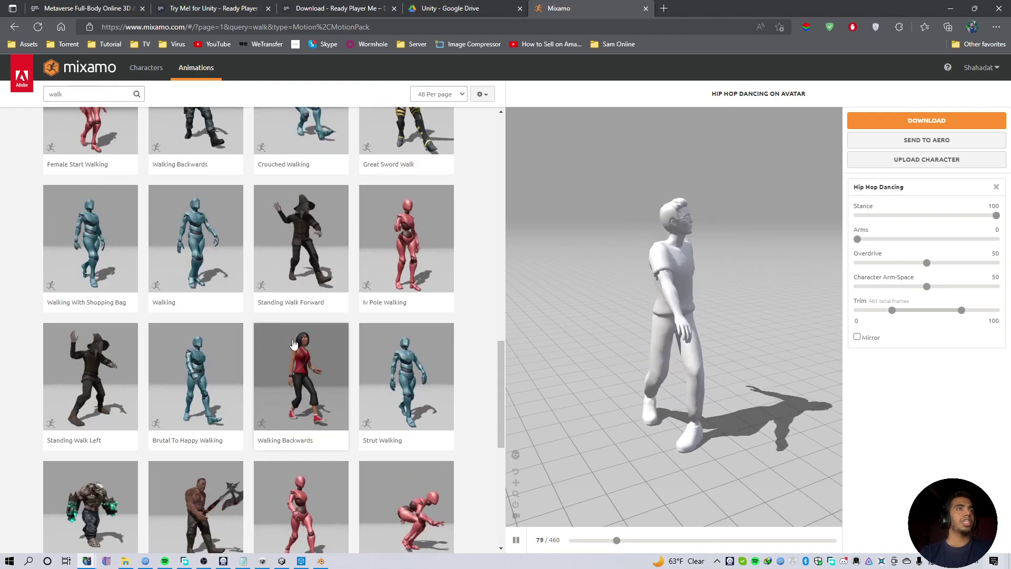
pyautogui.scroll(10, 331, 452)
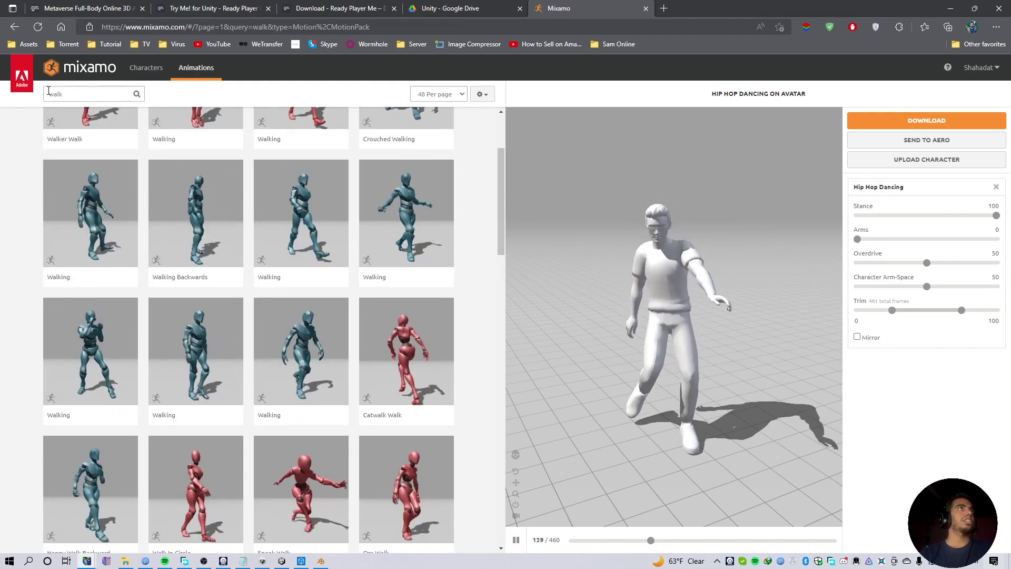
pyautogui.click(56, 93)
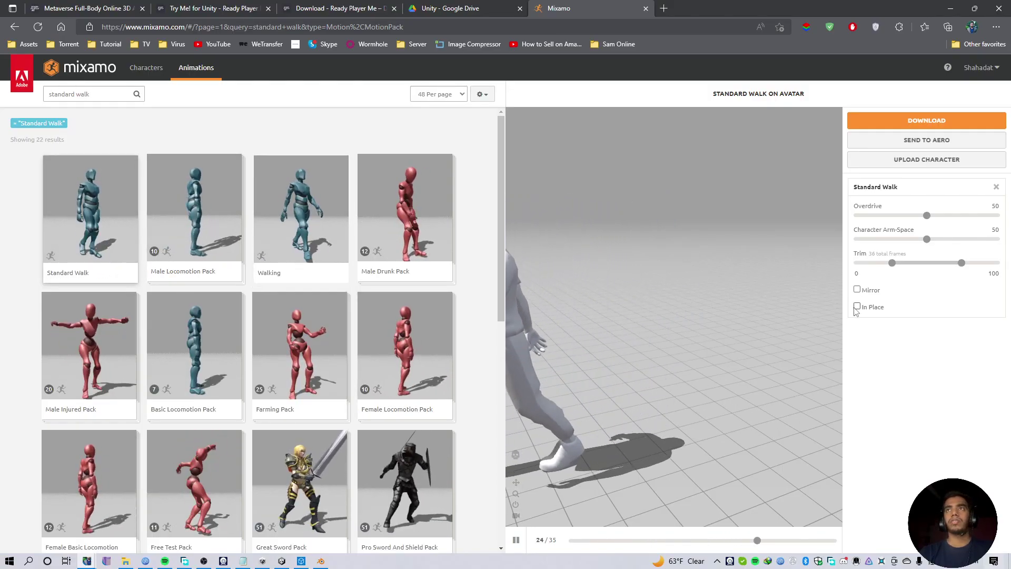
# Step: Set Standard Walk to In Place and start its download without skin
pyautogui.click(857, 307)
pyautogui.click(926, 121)
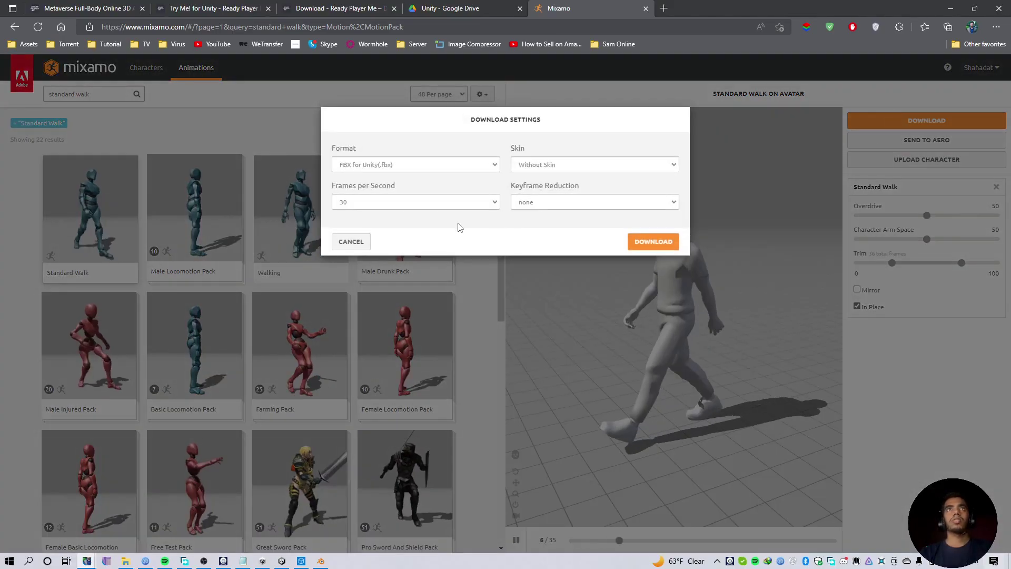
pyautogui.click(654, 242)
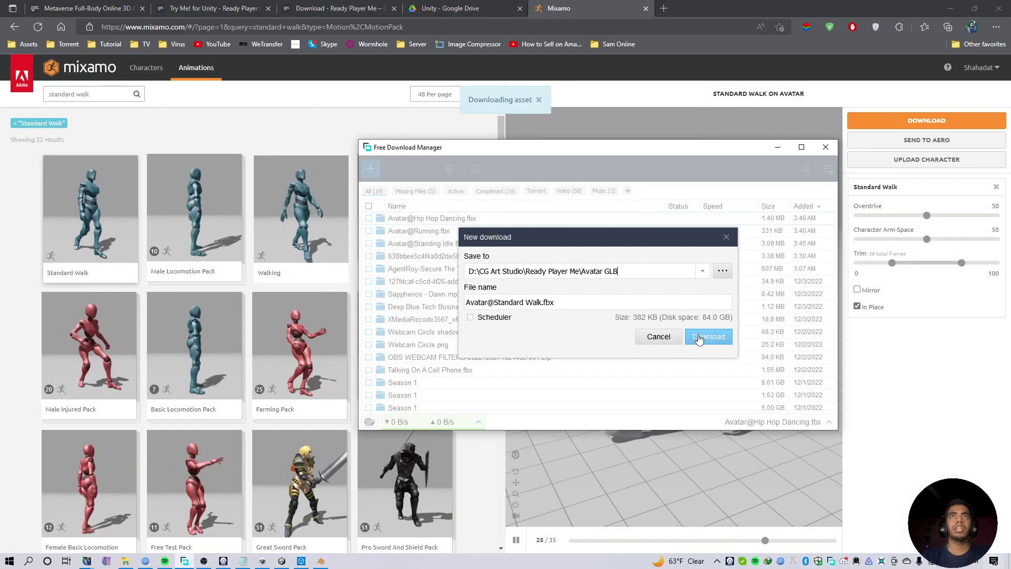
# Step: Save Avatar@Standard Walk.fbx to Avatar GLB and move the .glb file into New Folder
pyautogui.click(699, 337)
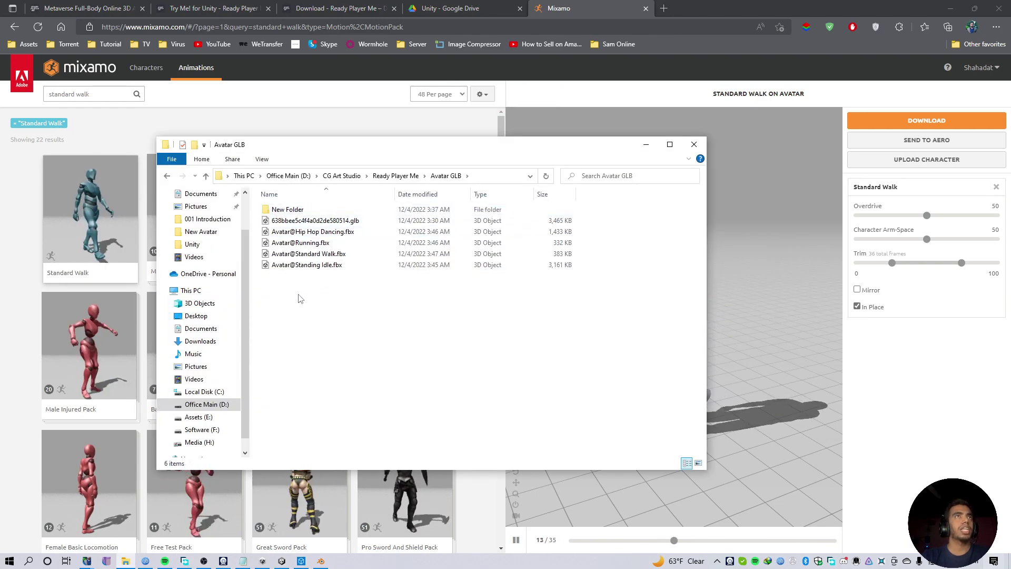
pyautogui.moveTo(300, 298); pyautogui.dragTo(322, 287)
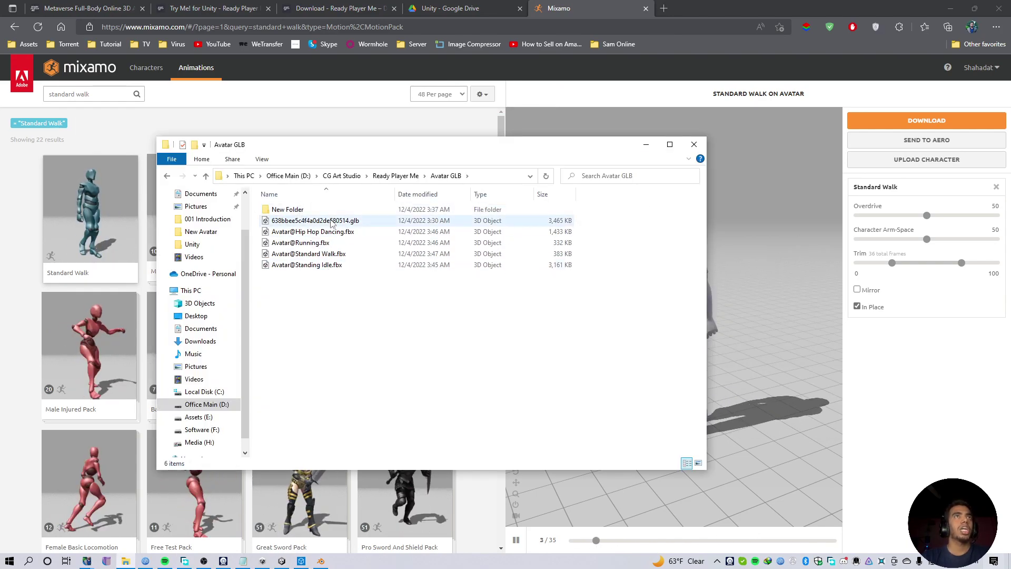
pyautogui.moveTo(331, 223); pyautogui.dragTo(318, 212)
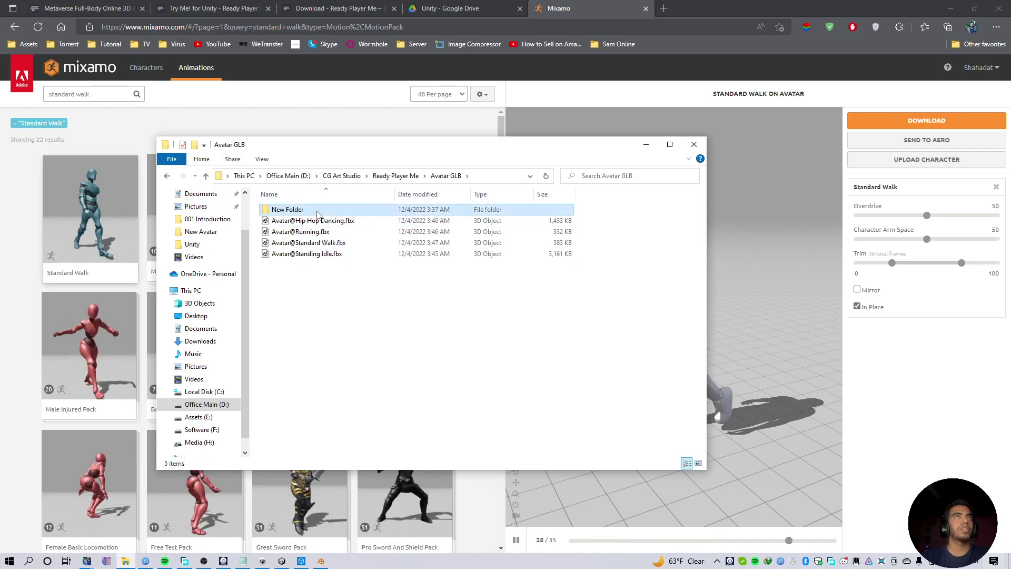
# Step: Paste the textures folder into Avatar GLB, select it with the four FBX files, and bring up Unity
pyautogui.doubleClick(318, 211)
pyautogui.doubleClick(317, 212)
pyautogui.hotkey('alt', 'Left')
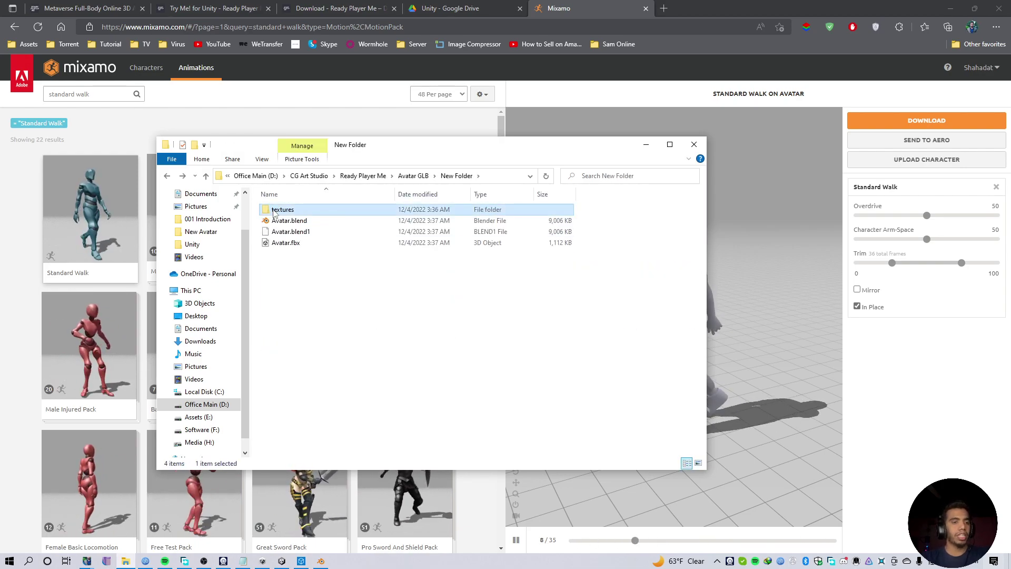
pyautogui.hotkey('alt', 'Left')
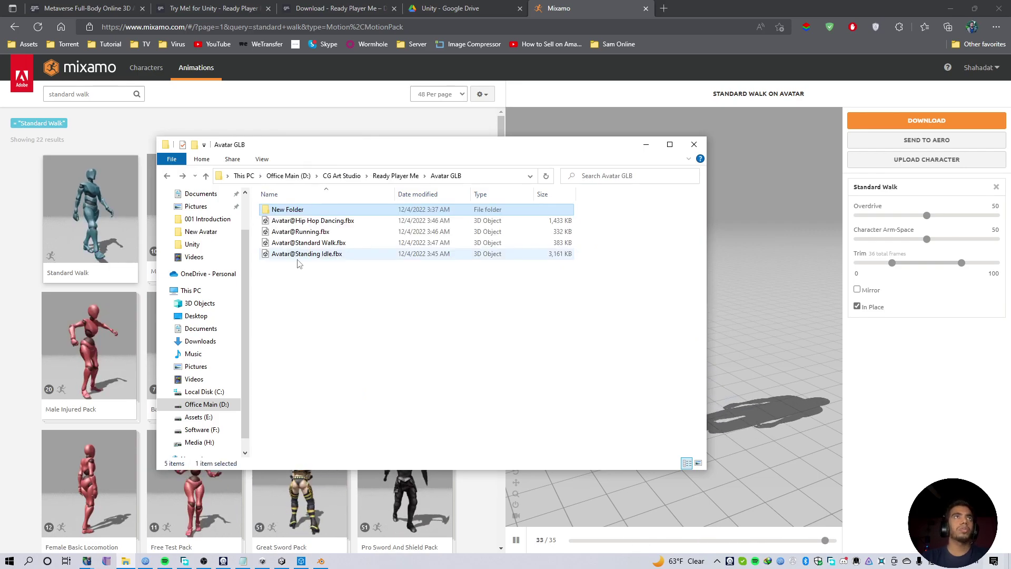
pyautogui.click(289, 306)
pyautogui.hotkey('ctrl', 'v')
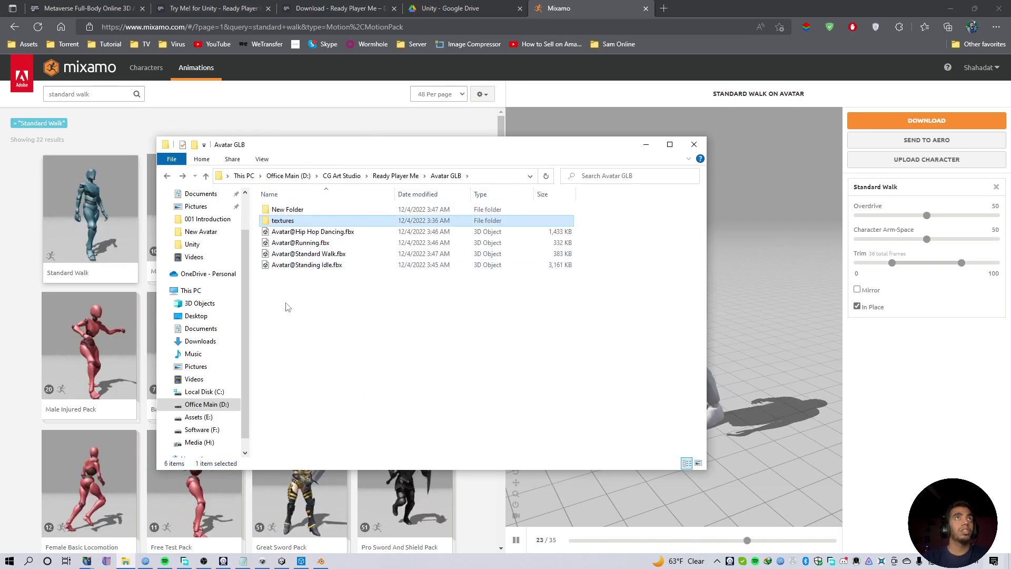
pyautogui.moveTo(288, 308); pyautogui.dragTo(281, 217)
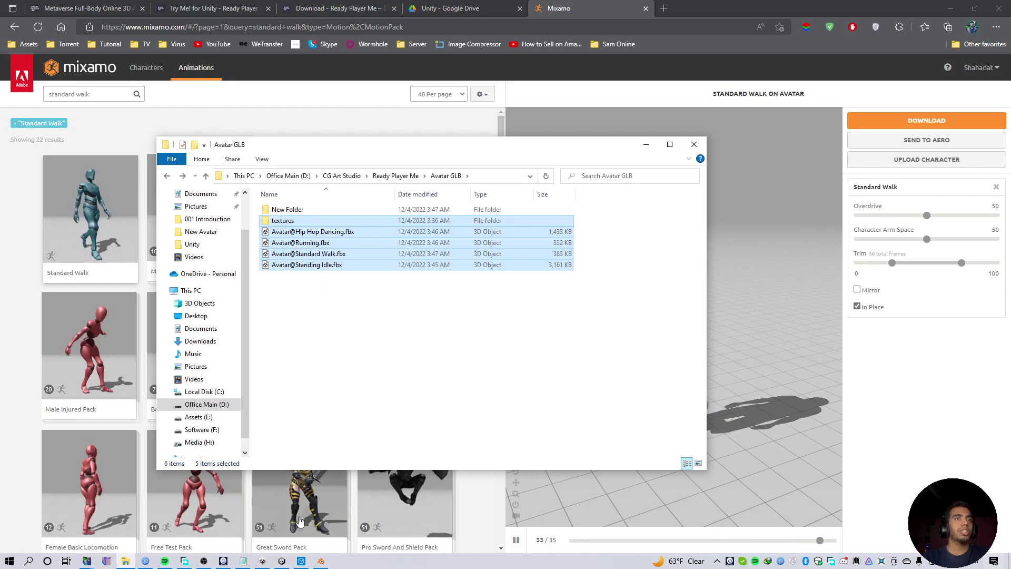
pyautogui.click(282, 561)
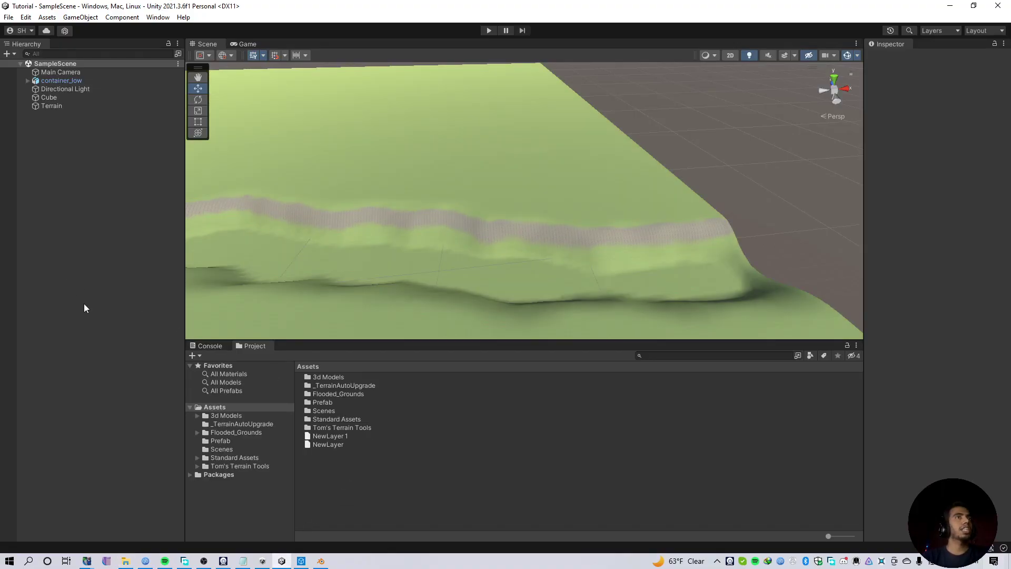
# Step: Create a new scene named Avatar in the Scenes folder and open it
pyautogui.moveTo(332, 340); pyautogui.dragTo(367, 253)
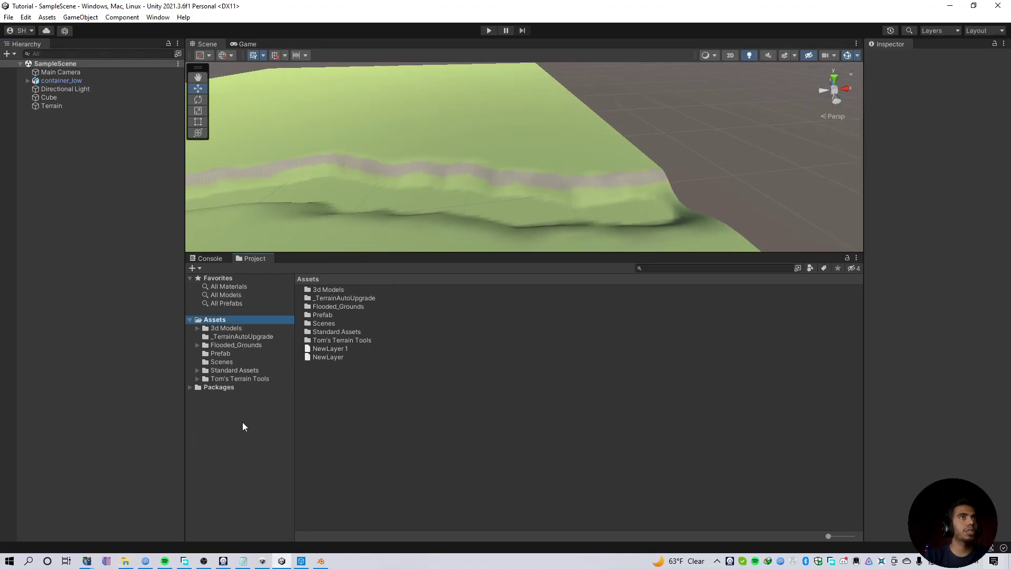
pyautogui.click(222, 362)
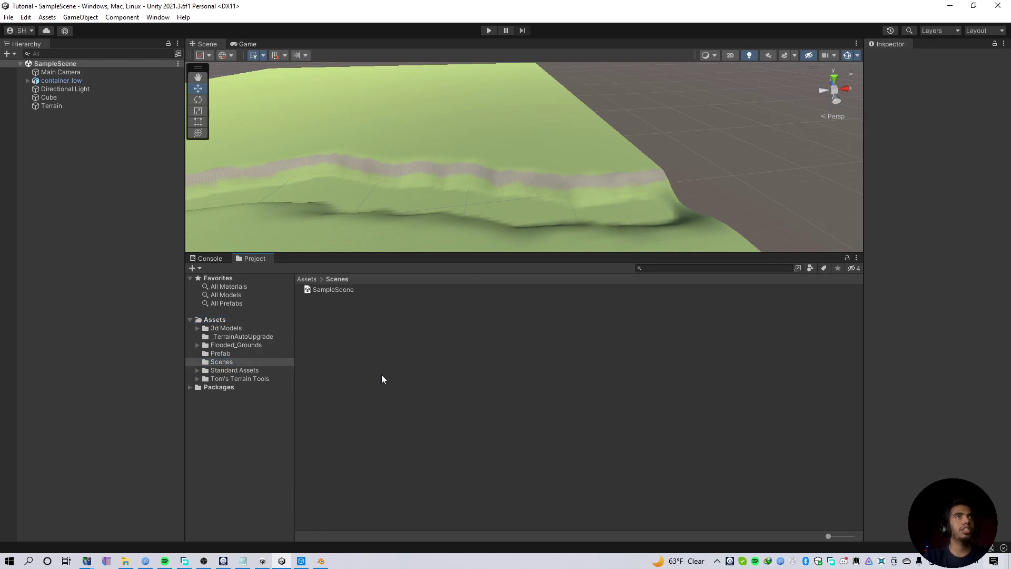
pyautogui.rightClick(362, 341)
pyautogui.moveTo(395, 66)
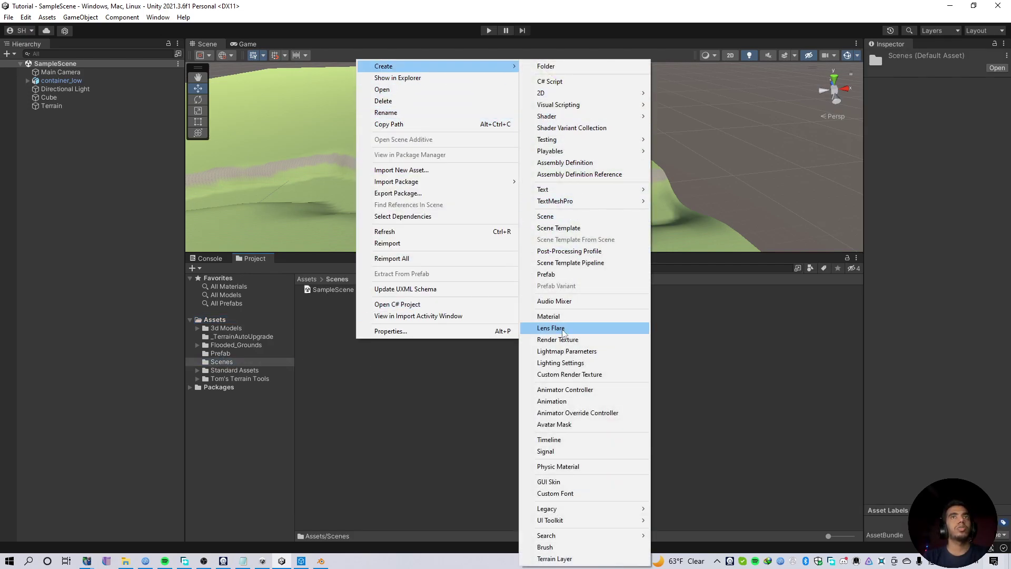
pyautogui.click(547, 215)
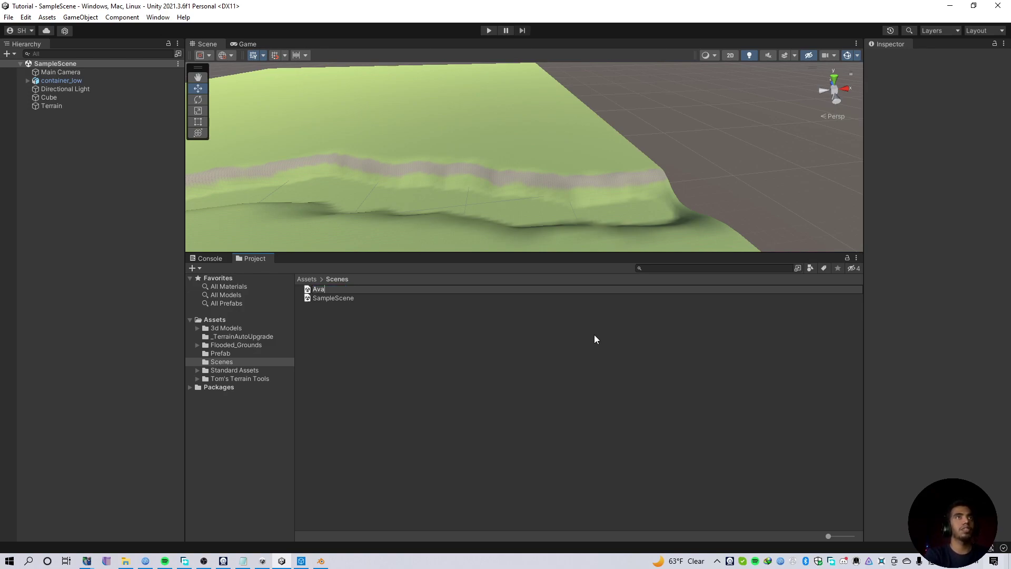
pyautogui.press('Return')
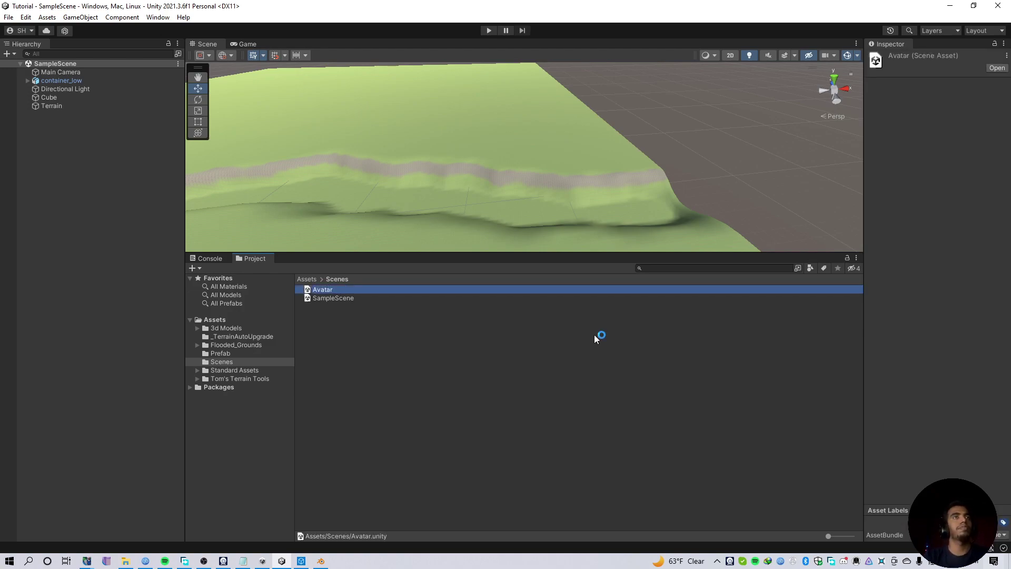
pyautogui.doubleClick(351, 290)
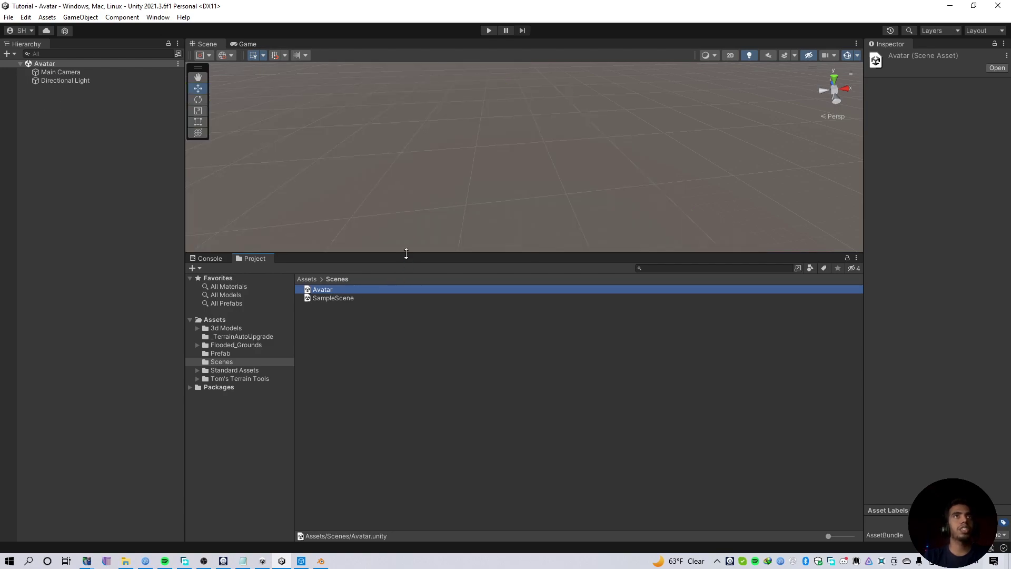
# Step: Enlarge the scene view and open the Assets > 3d Models folder
pyautogui.moveTo(406, 255); pyautogui.dragTo(407, 375)
pyautogui.click(90, 187)
pyautogui.click(214, 441)
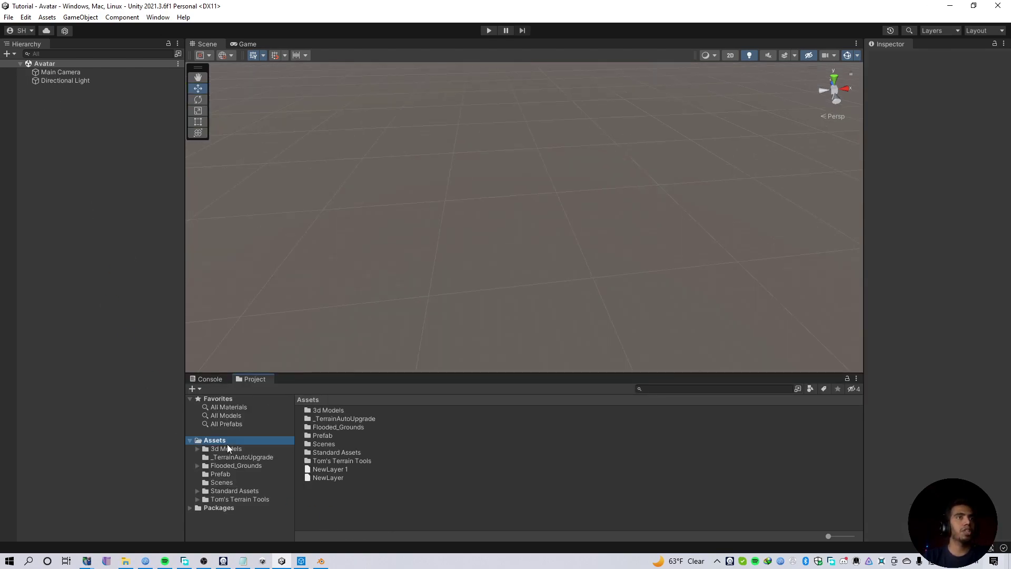
pyautogui.click(229, 449)
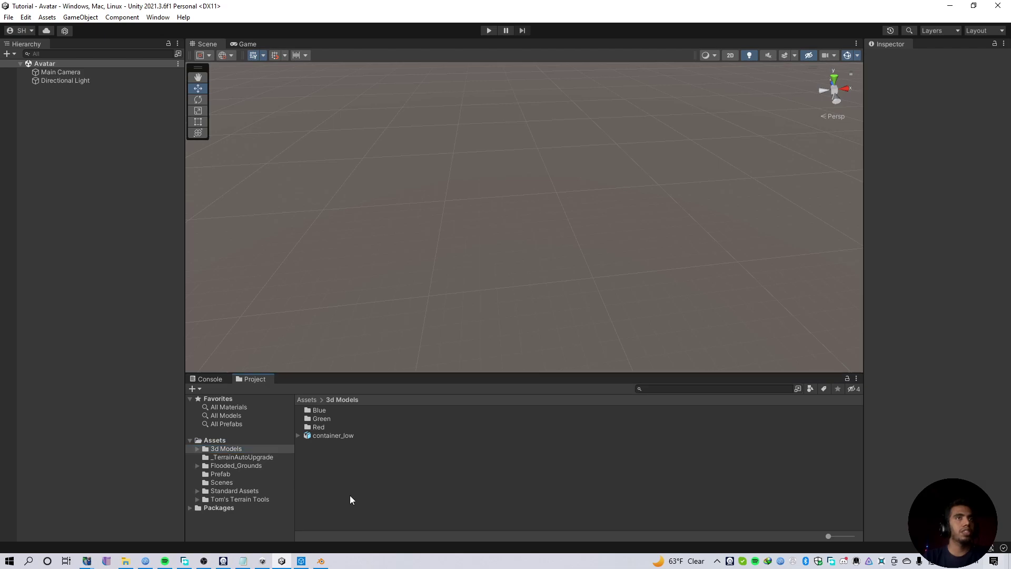
# Step: Create a new folder named Avatar inside Avatar GLB
pyautogui.click(125, 561)
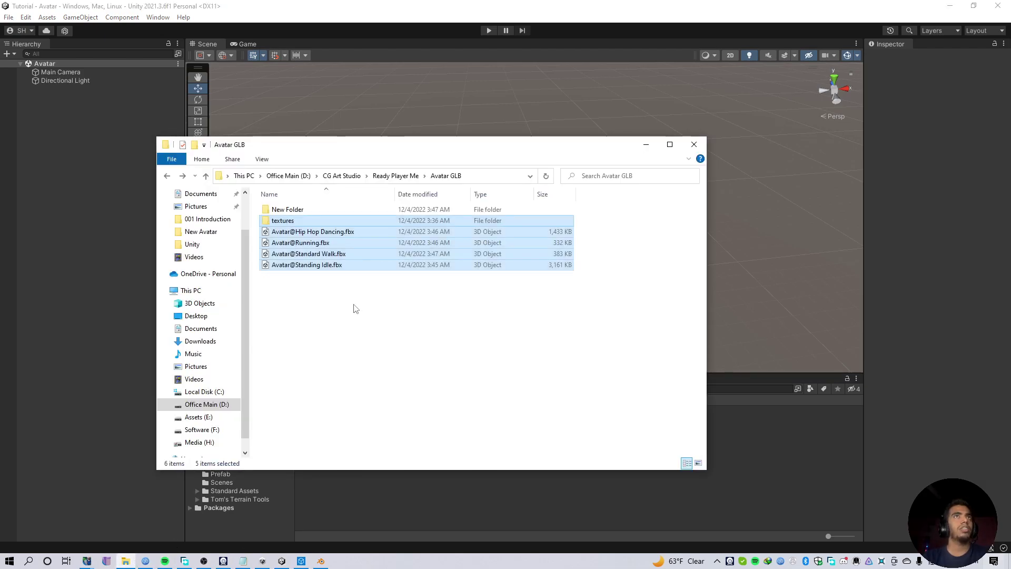
pyautogui.rightClick(316, 306)
pyautogui.moveTo(244, 442)
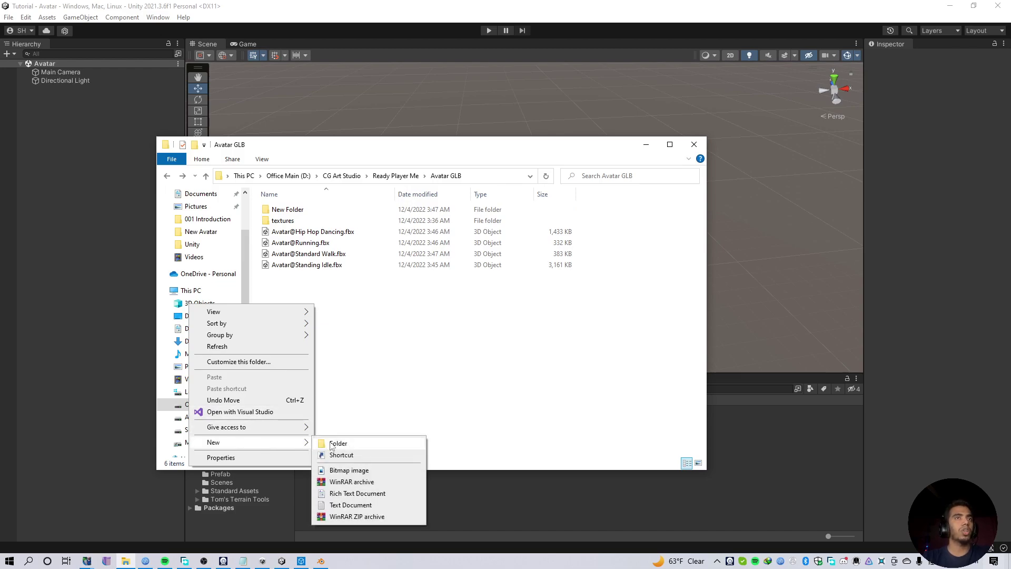
pyautogui.click(335, 443)
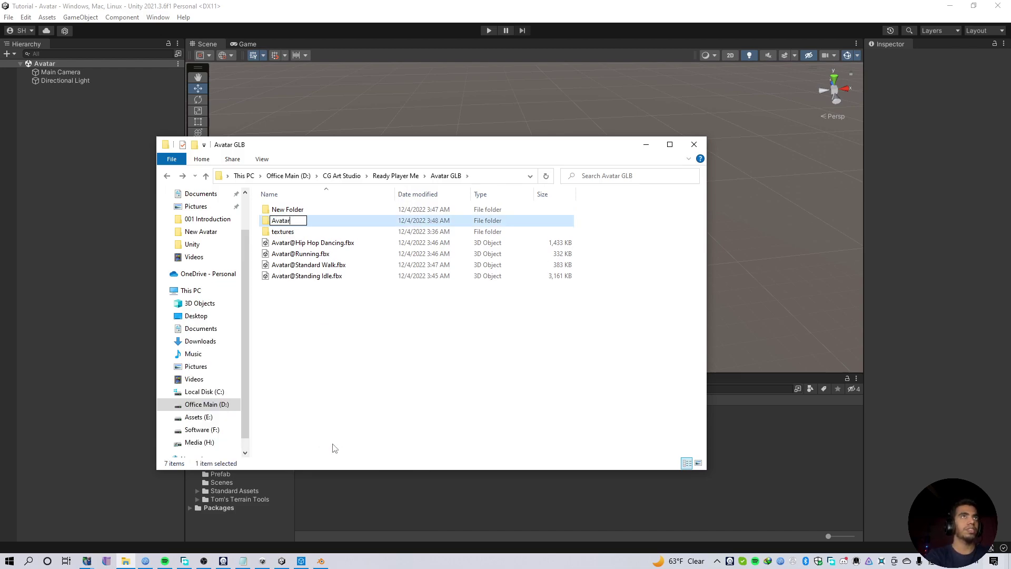
pyautogui.press('Return')
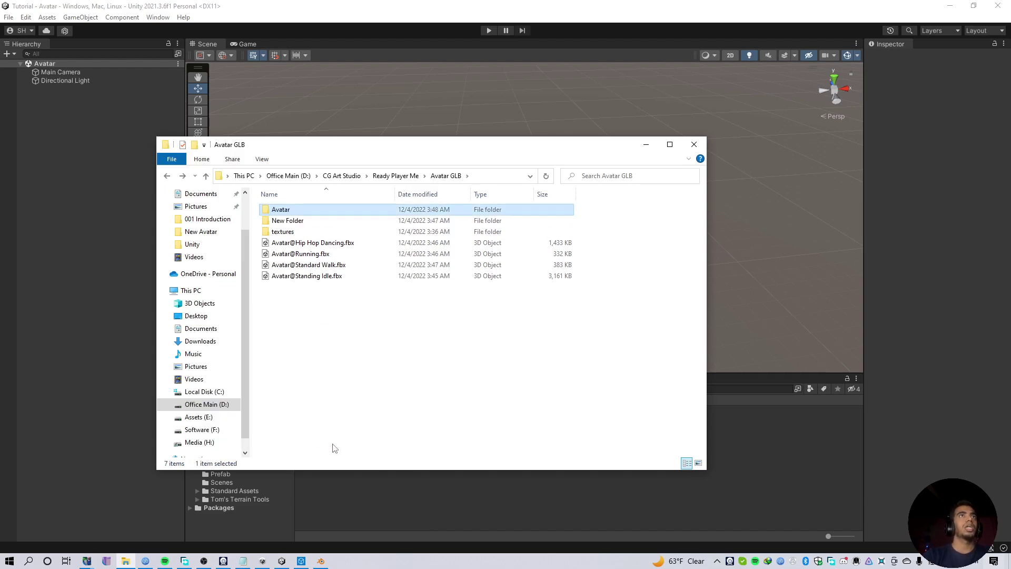
# Step: Move textures and the four animation FBX files into the Avatar folder, then select it
pyautogui.click(285, 232)
pyautogui.keyDown('shift'); pyautogui.click(295, 276); pyautogui.keyUp('shift')
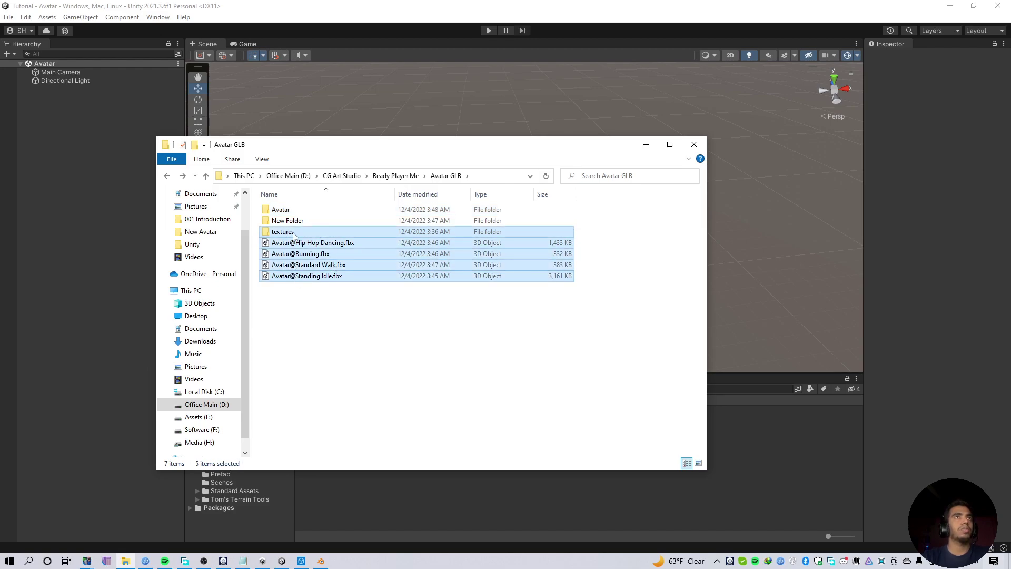
pyautogui.moveTo(294, 237); pyautogui.dragTo(282, 209)
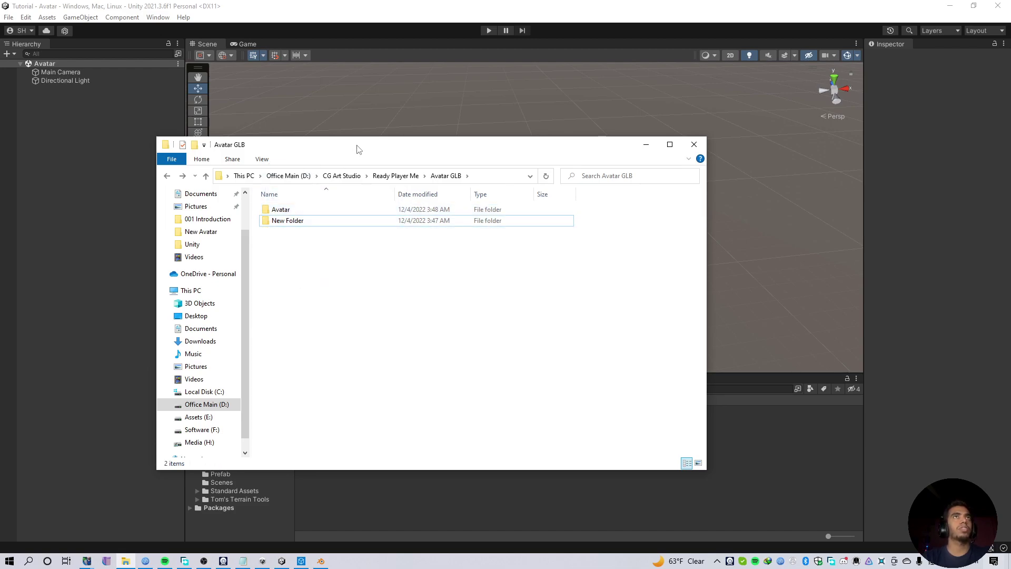
pyautogui.moveTo(358, 150); pyautogui.dragTo(910, 174)
pyautogui.click(833, 233)
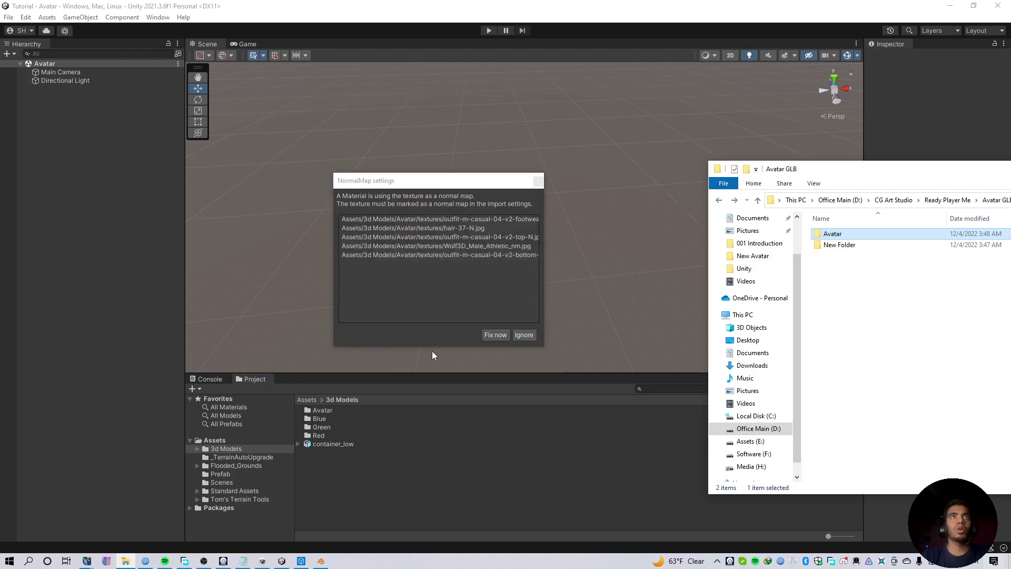
# Step: Import the Avatar folder into 3d Models and fix its textures as normal maps
pyautogui.click(401, 289)
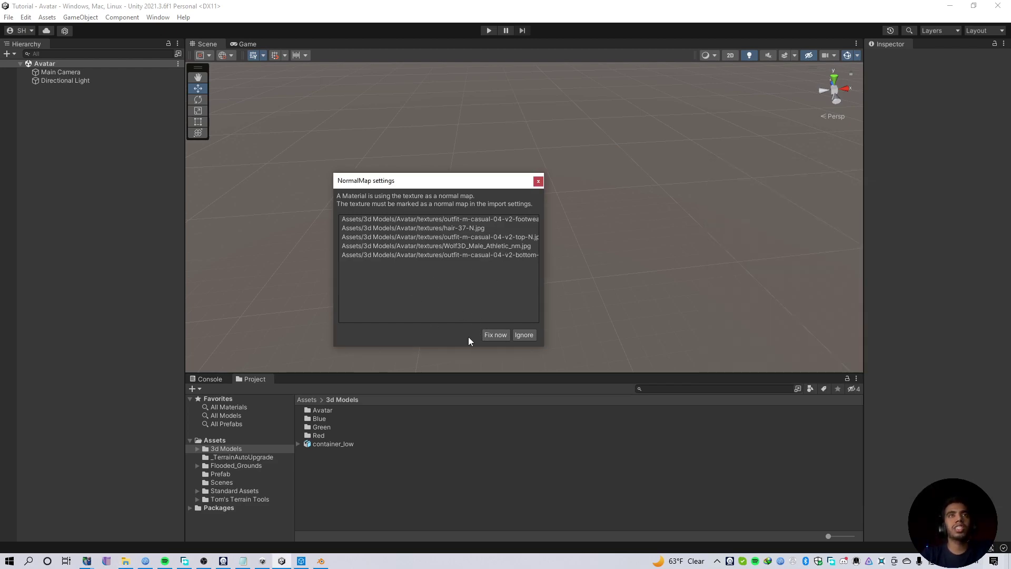
pyautogui.click(485, 334)
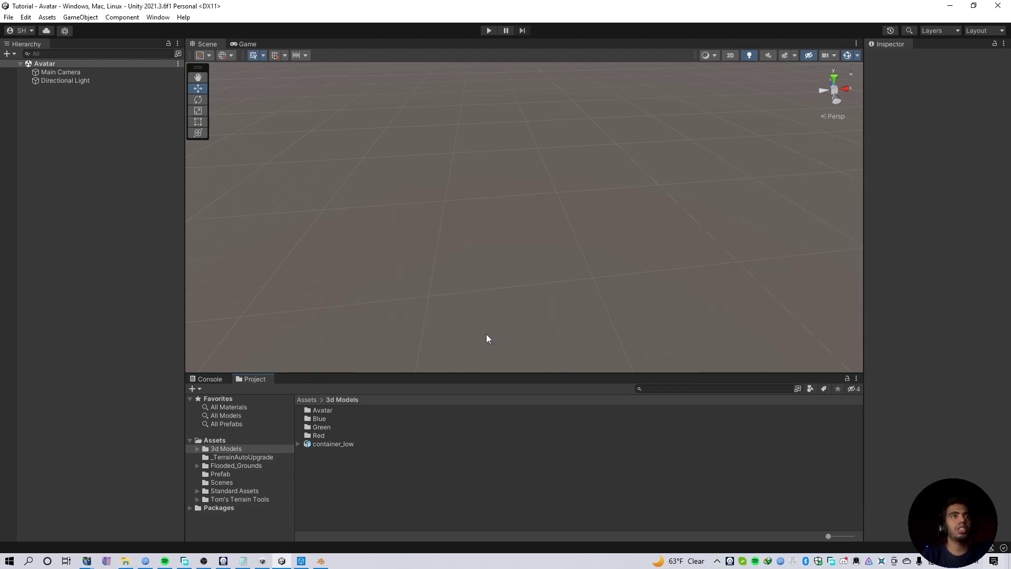
# Step: Open the Avatar folder, select Avatar@Standing Idle, and enlarge its preview and Inspector
pyautogui.doubleClick(323, 410)
pyautogui.click(355, 464)
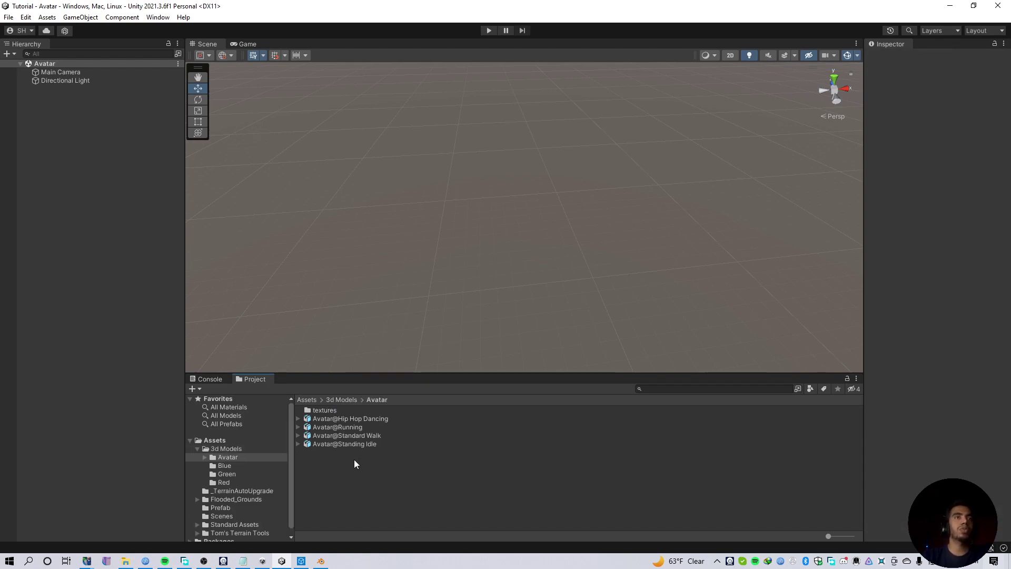
pyautogui.click(353, 446)
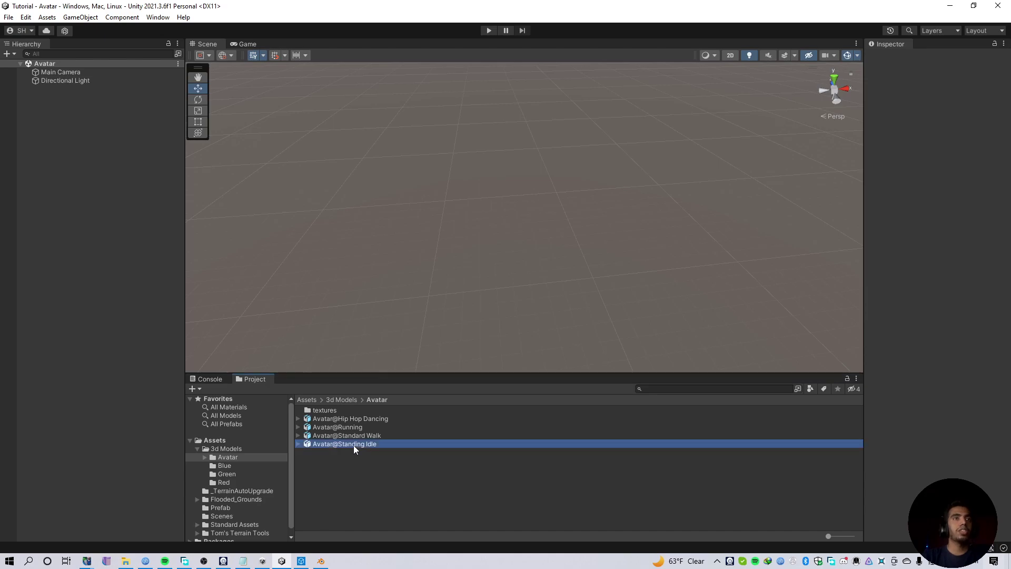
pyautogui.moveTo(902, 454); pyautogui.dragTo(908, 268)
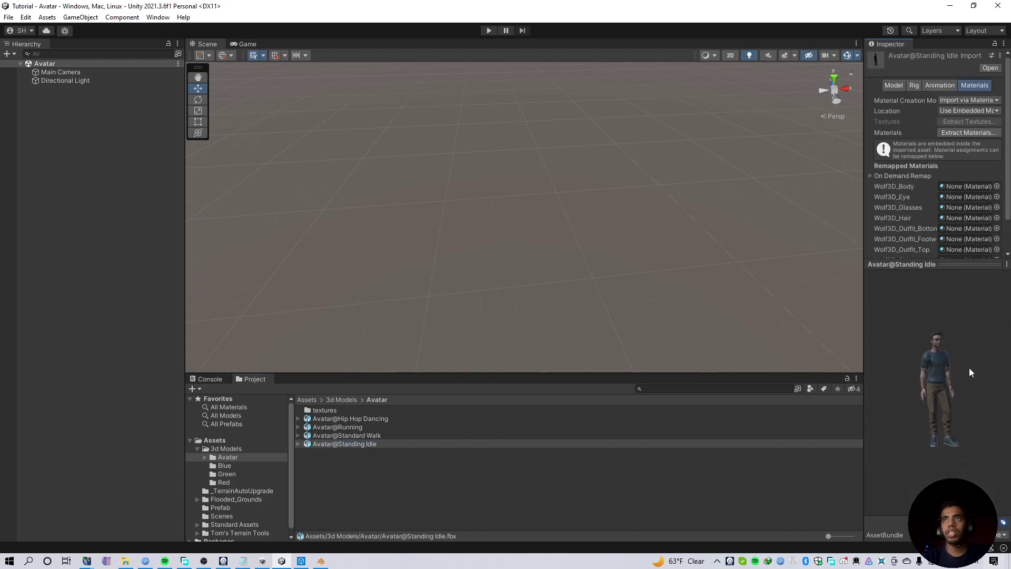
pyautogui.doubleClick(324, 410)
pyautogui.press('BackSpace')
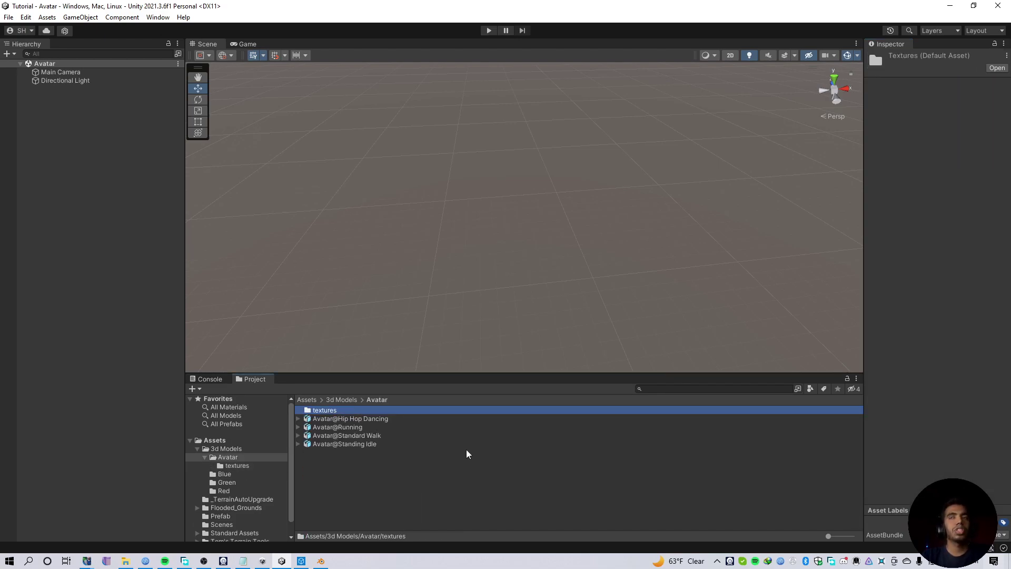
pyautogui.click(339, 444)
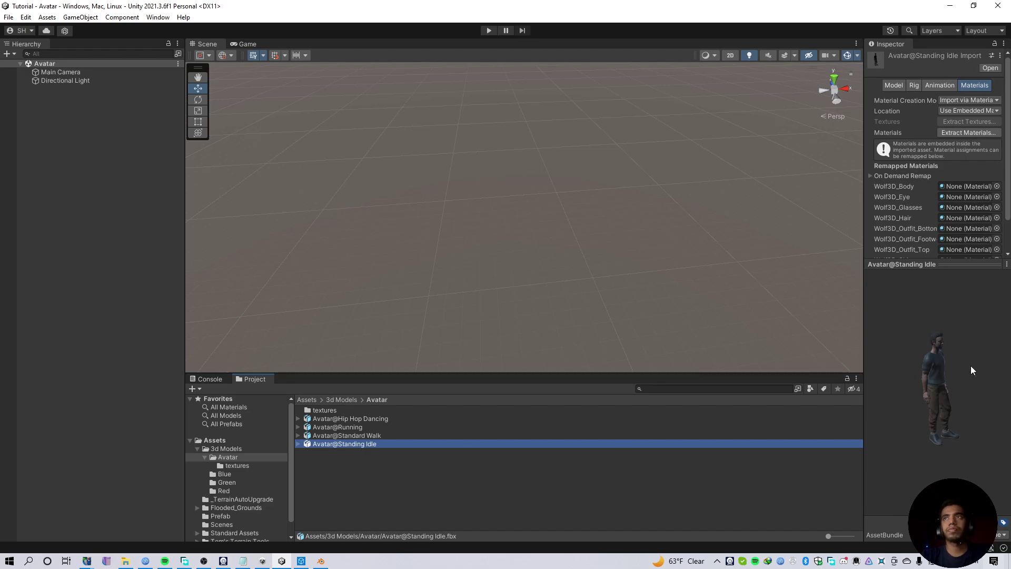
pyautogui.moveTo(971, 365); pyautogui.dragTo(880, 362)
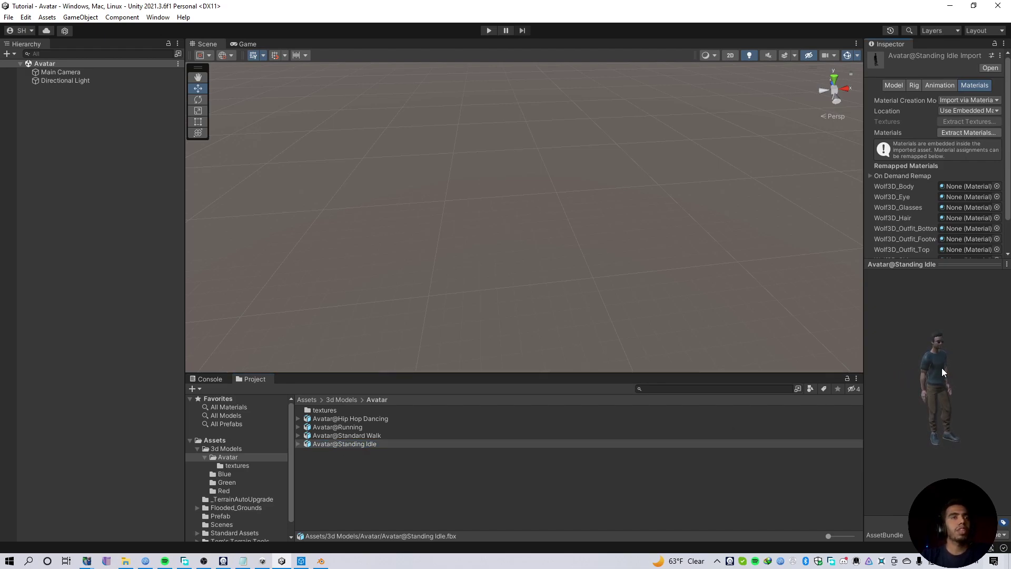
pyautogui.moveTo(861, 264); pyautogui.dragTo(702, 316)
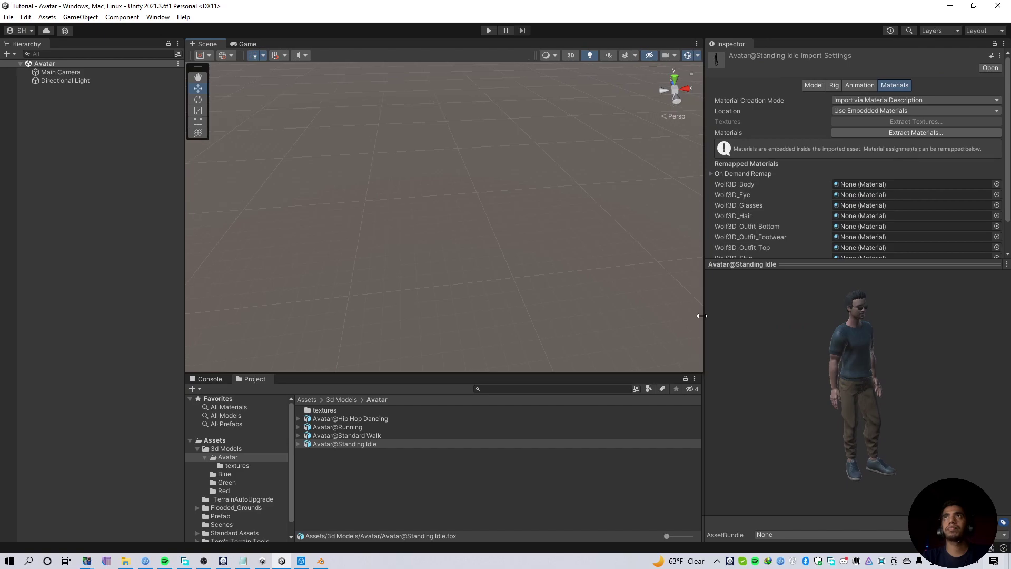
# Step: Apply a Humanoid rig with Create From This Model to Avatar@Standing Idle, then expand it to see its contents
pyautogui.click(833, 86)
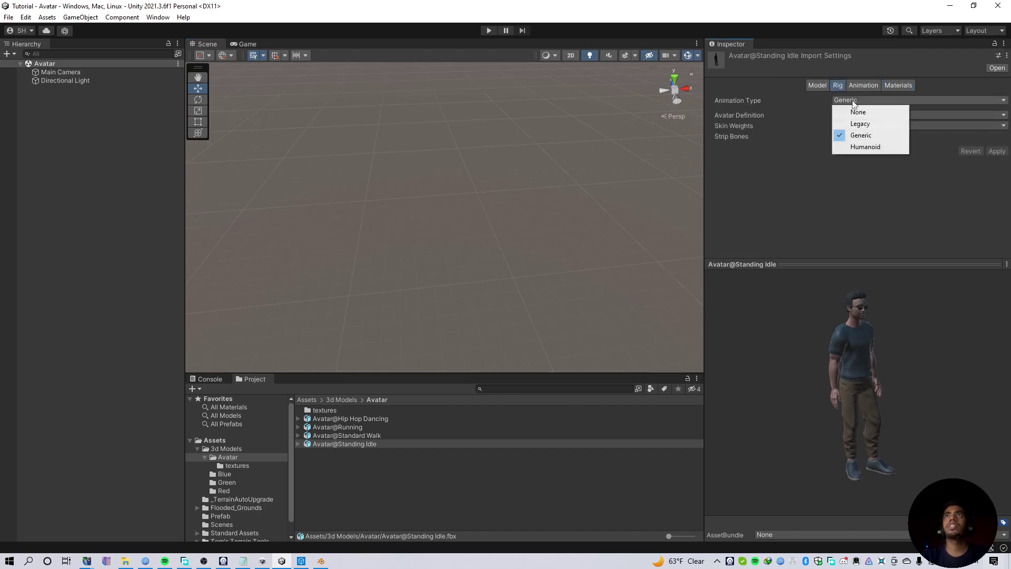
pyautogui.click(880, 148)
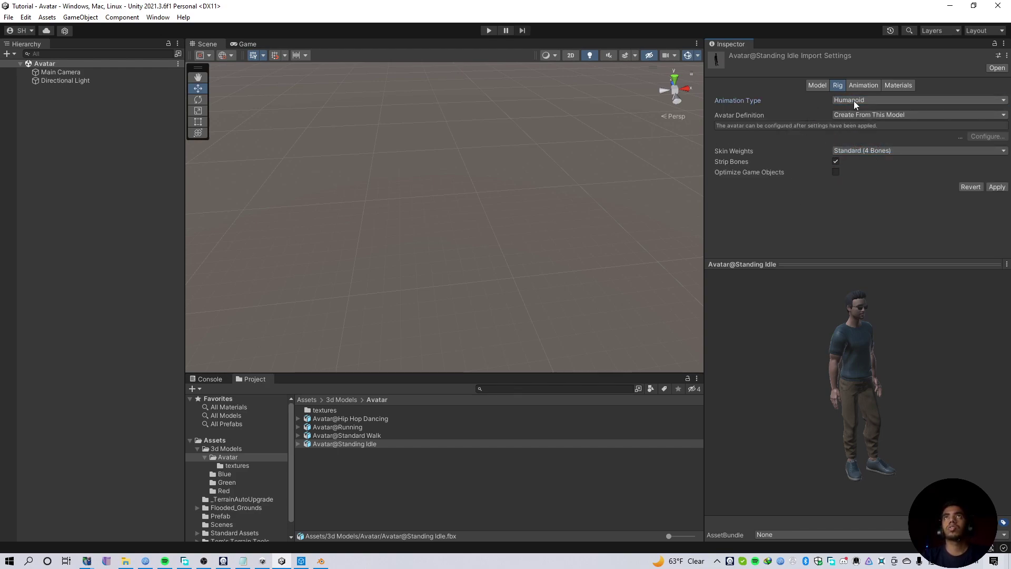
pyautogui.click(849, 113)
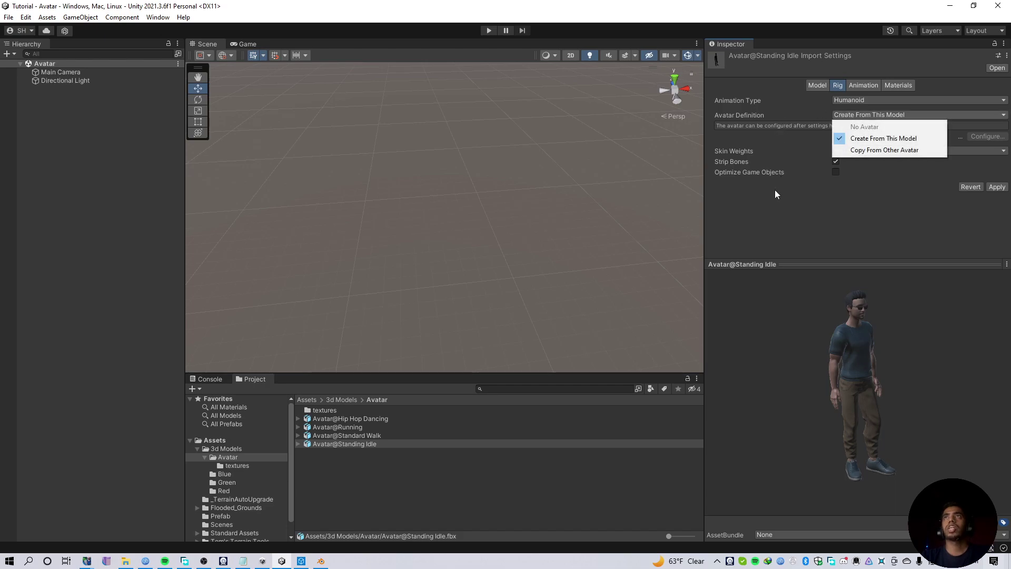
pyautogui.press('Escape')
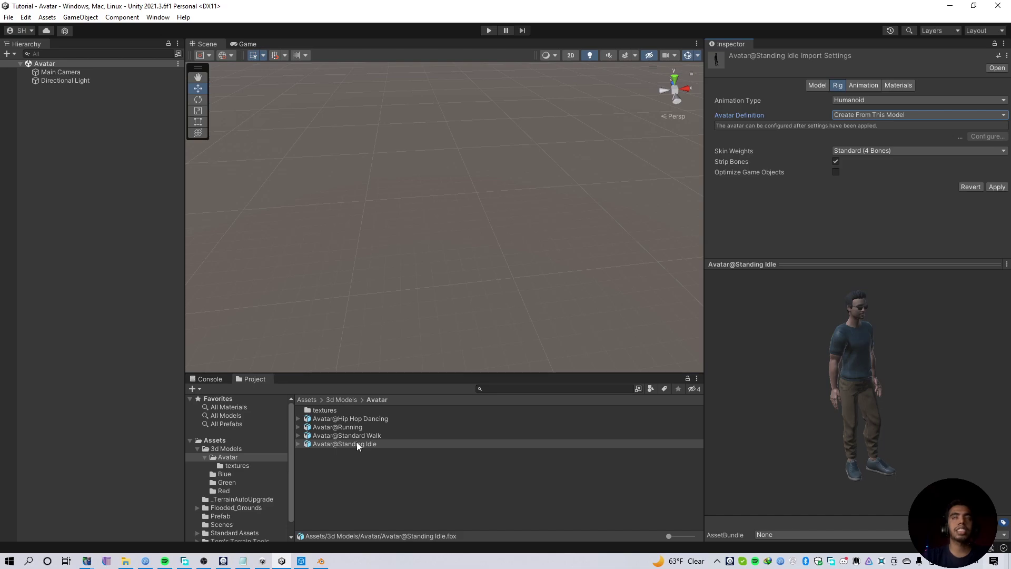
pyautogui.click(997, 188)
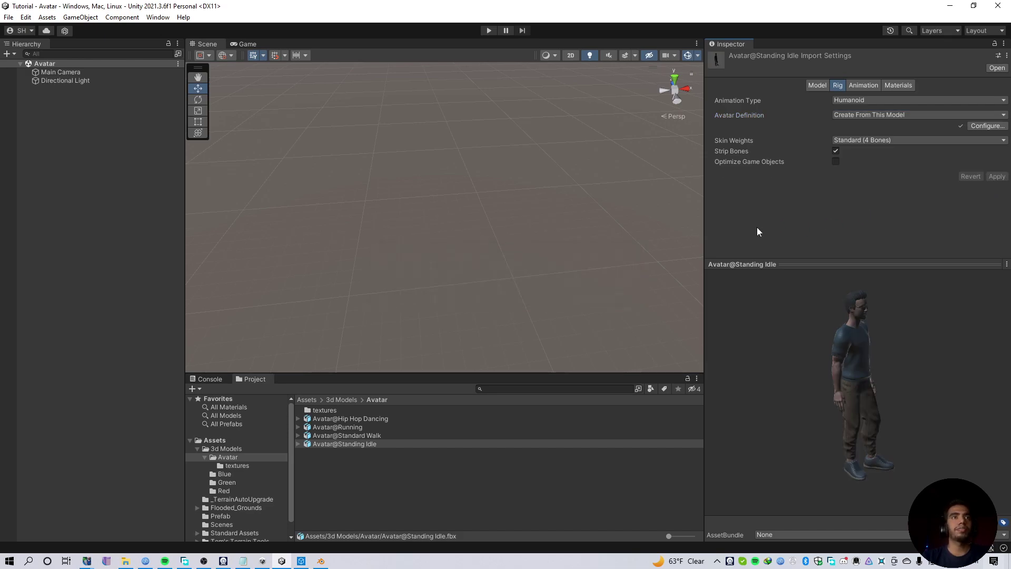
pyautogui.click(298, 444)
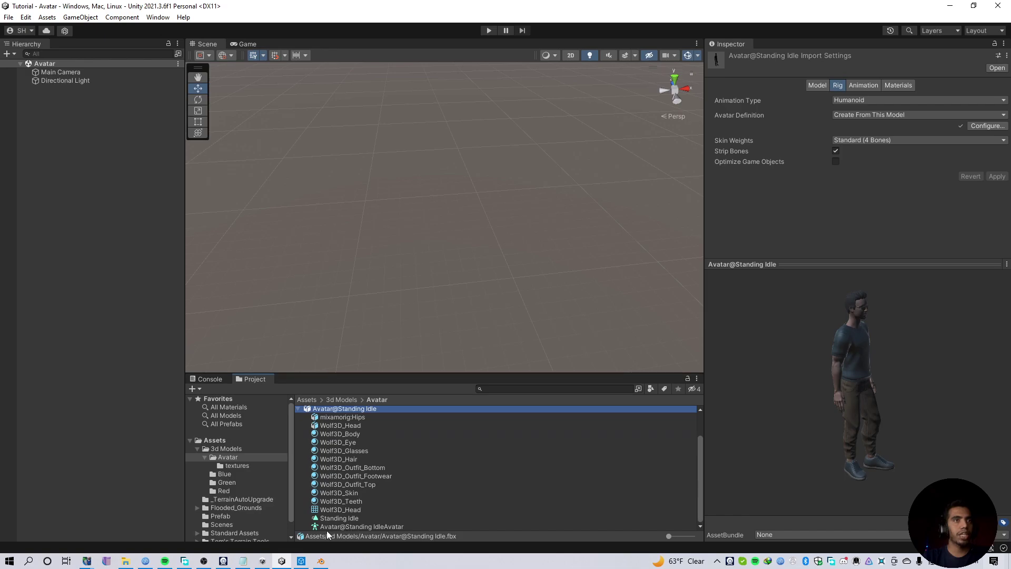
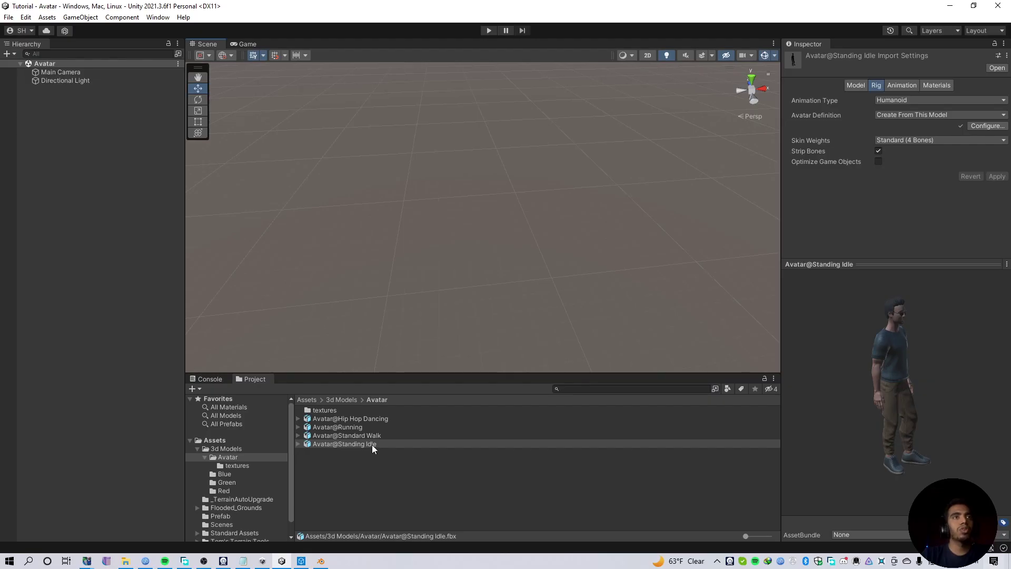
# Step: Select Avatar@Standard Walk to view its rig import settings, still set to Generic
pyautogui.click(372, 437)
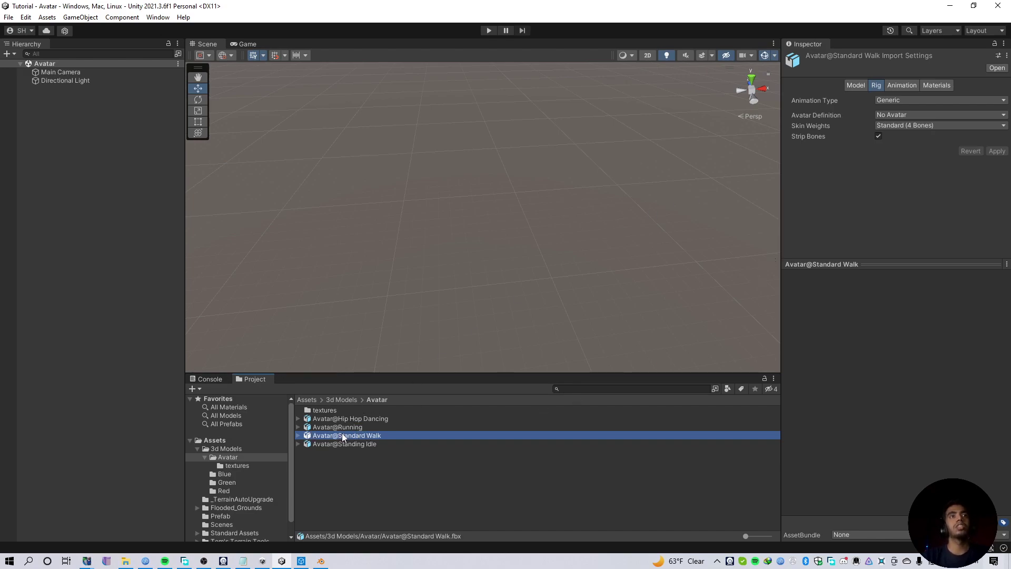
# Step: Set Hip Hop Dancing, Running and Standard Walk to Humanoid, copying from another avatar
pyautogui.keyDown('shift'); pyautogui.click(349, 420); pyautogui.keyUp('shift')
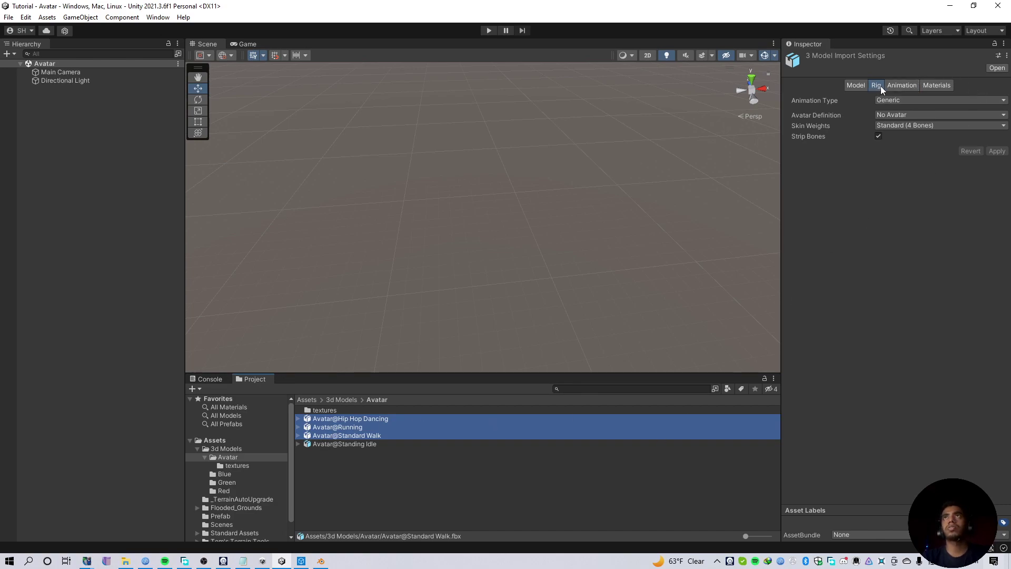
pyautogui.click(902, 101)
pyautogui.click(906, 147)
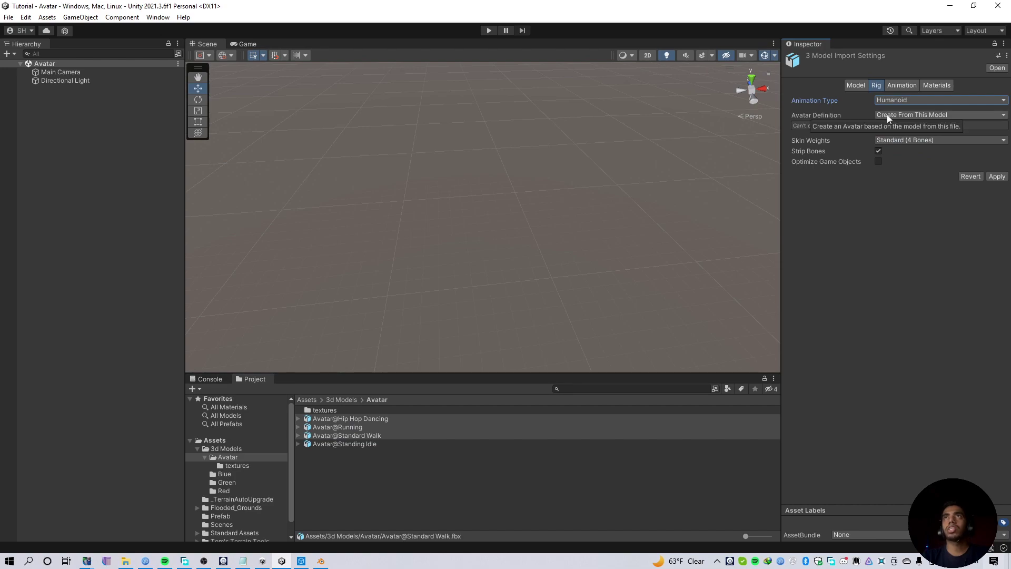
pyautogui.click(887, 114)
pyautogui.click(901, 151)
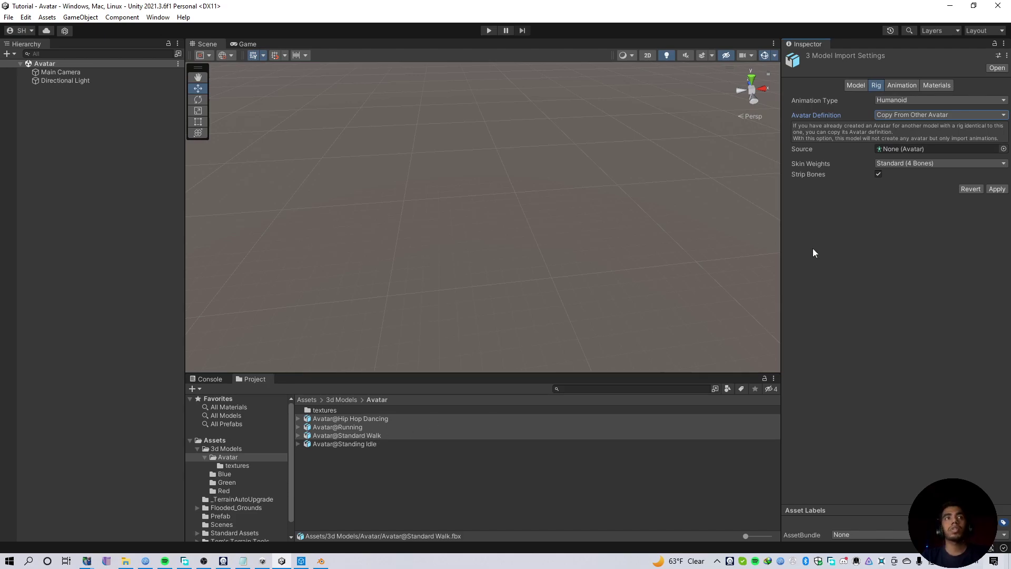
# Step: Choose Avatar@Standing IdleAvatar as the source avatar and apply the rig settings
pyautogui.click(1003, 149)
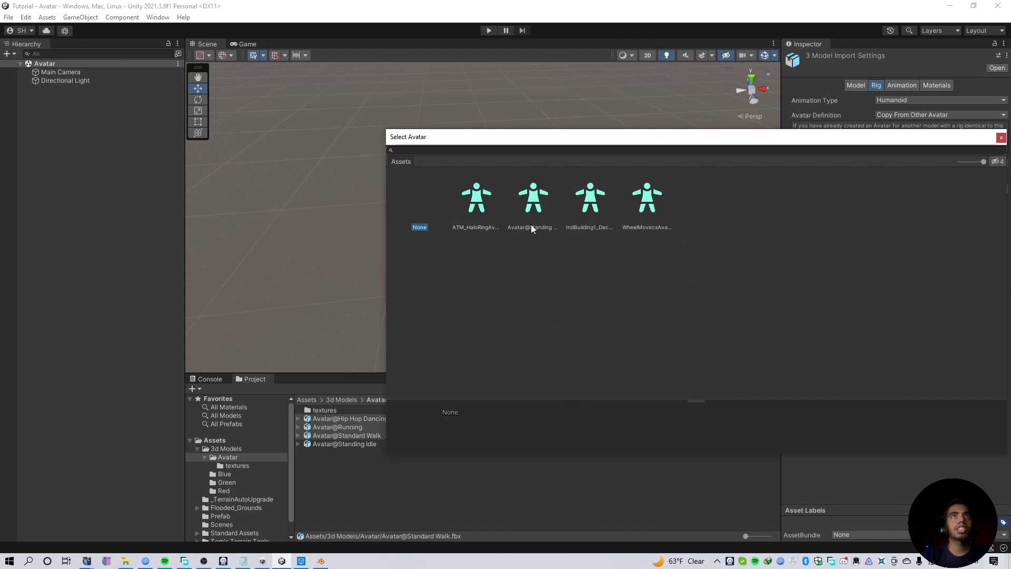
pyautogui.moveTo(983, 162); pyautogui.dragTo(960, 161)
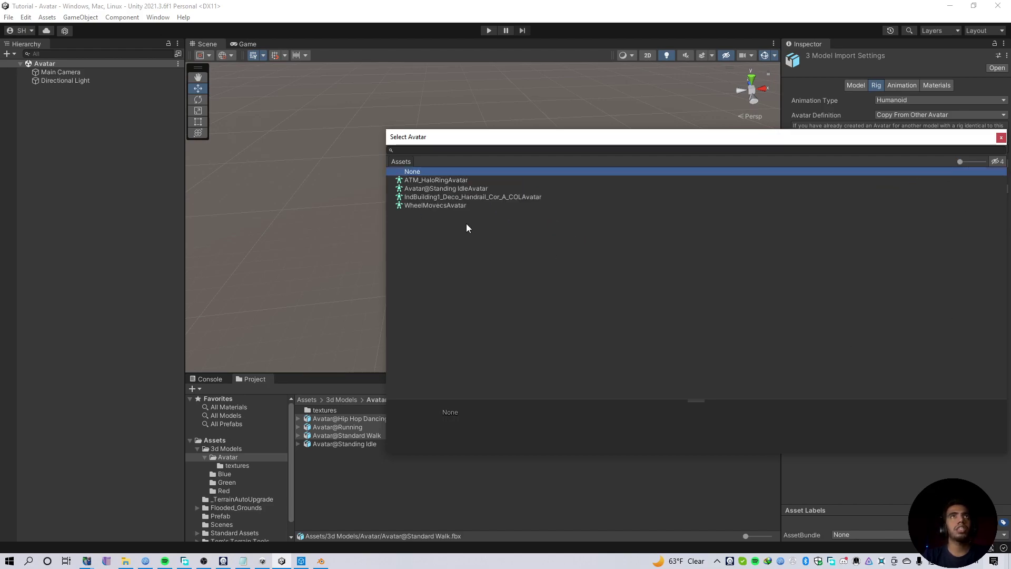
pyautogui.click(449, 188)
pyautogui.doubleClick(454, 189)
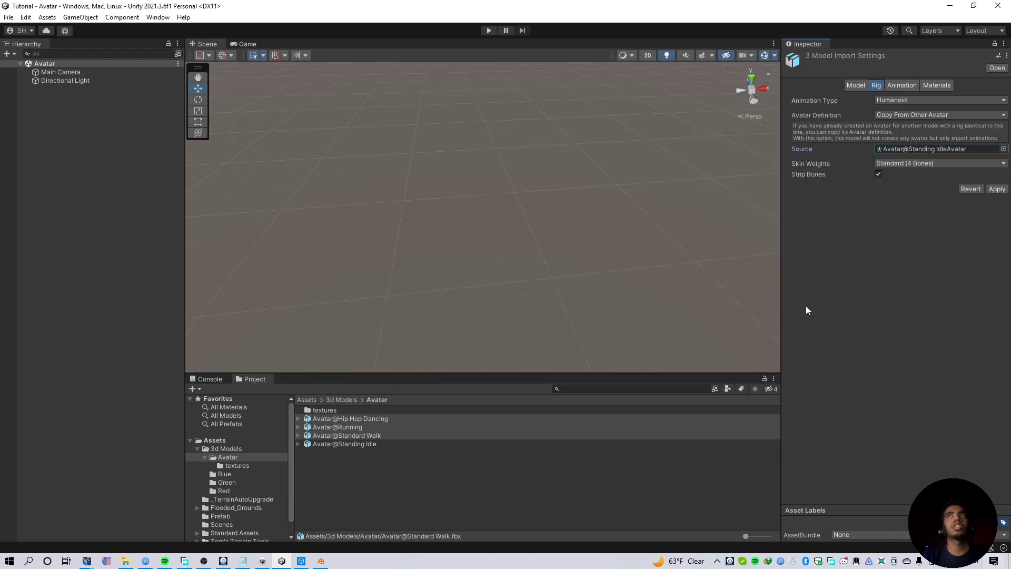
pyautogui.click(998, 189)
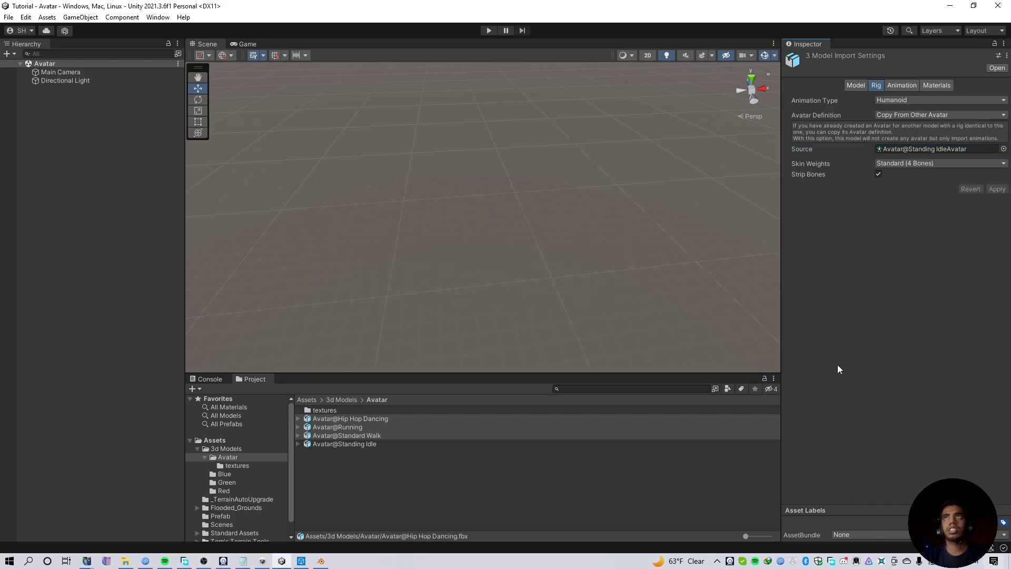
pyautogui.moveTo(497, 375); pyautogui.dragTo(519, 374)
# Step: Drag the Avatar@Standing Idle model into the Hierarchy and frame it in the Scene view
pyautogui.click(330, 443)
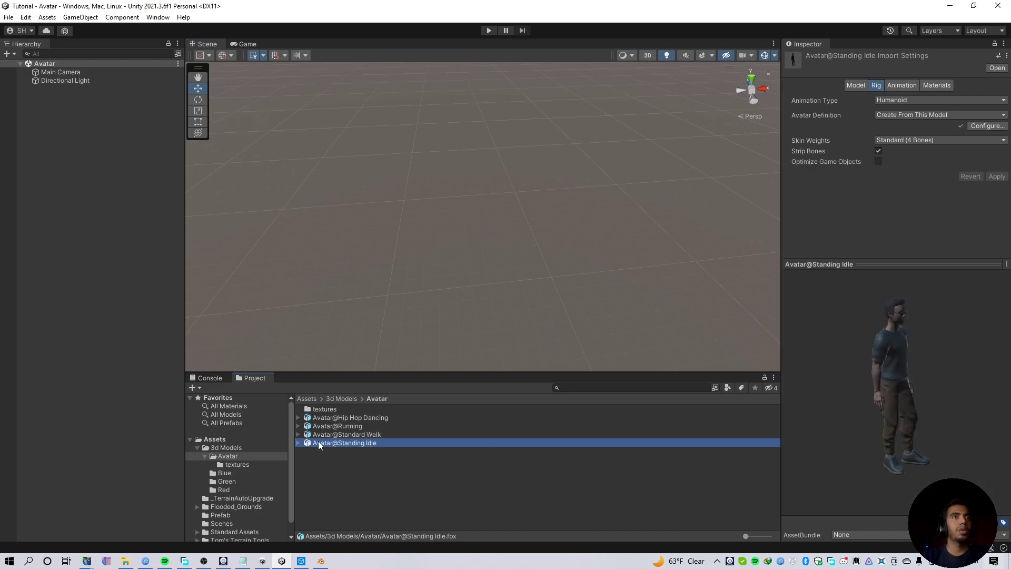
pyautogui.moveTo(325, 443); pyautogui.dragTo(46, 307)
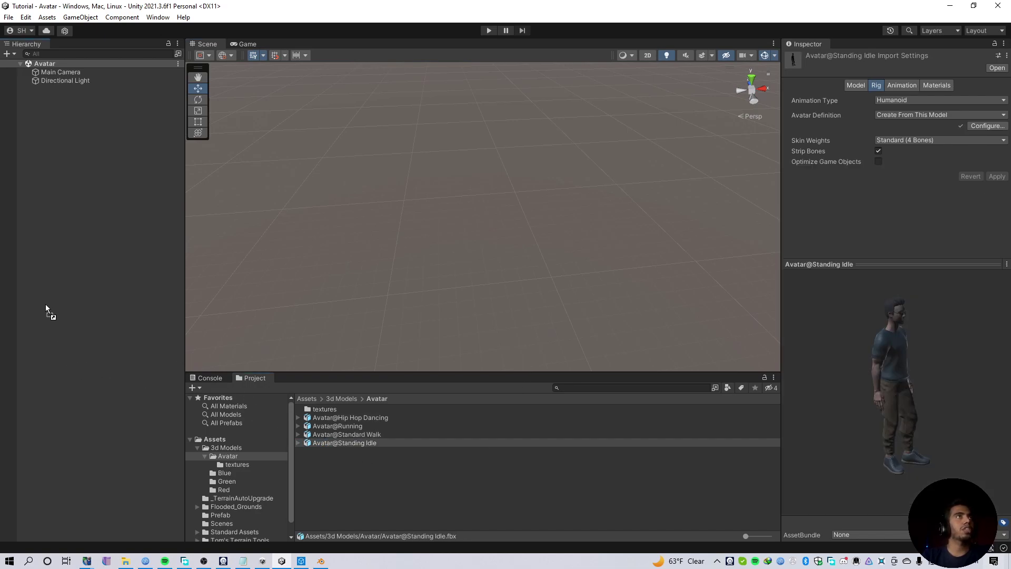
pyautogui.moveTo(51, 153); pyautogui.dragTo(51, 153)
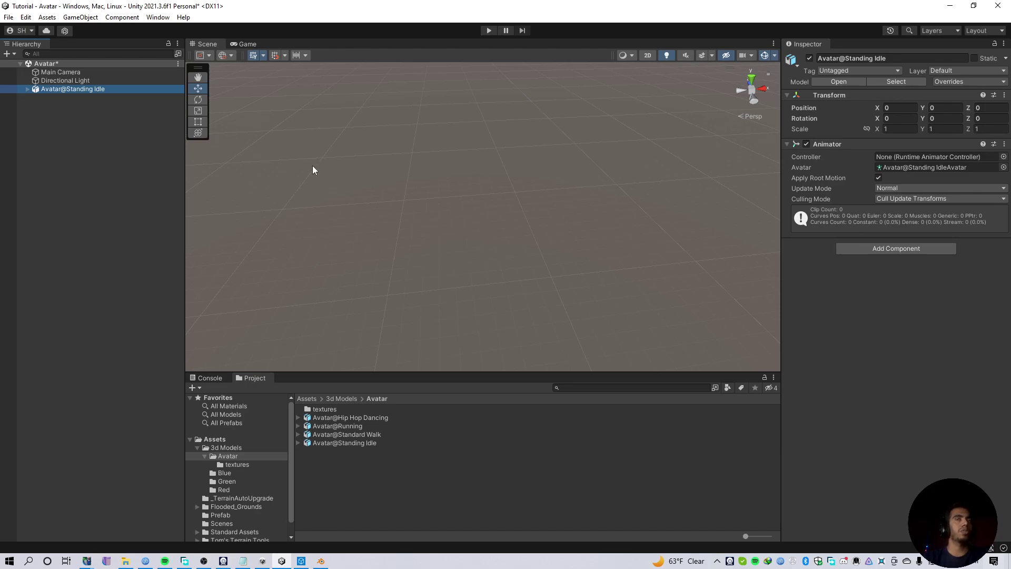
pyautogui.press('f')
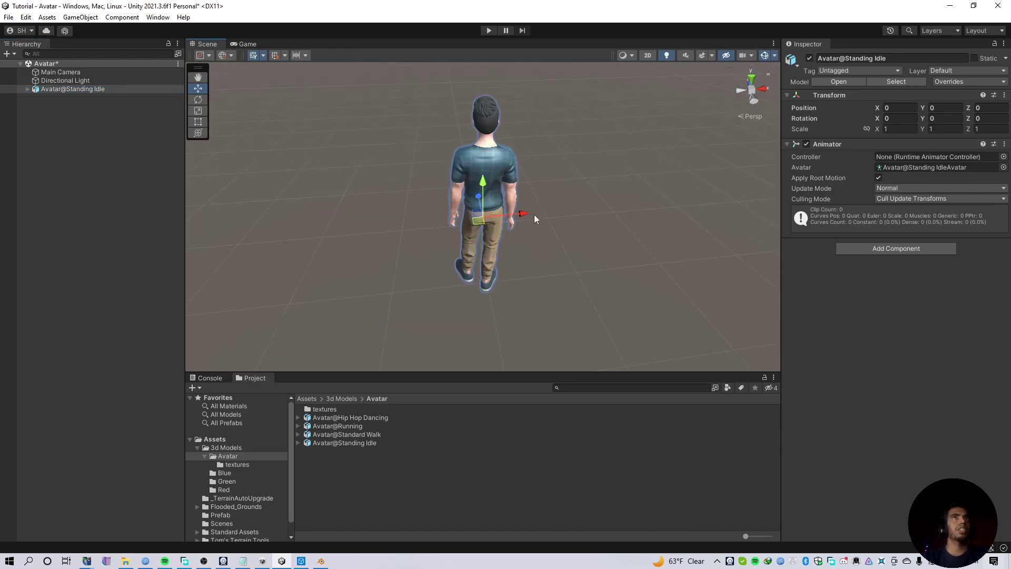
# Step: Orbit the Scene view around the character and resize the panels for more room
pyautogui.keyDown('alt'); pyautogui.moveTo(534, 219); pyautogui.dragTo(358, 201); pyautogui.keyUp('alt')
pyautogui.keyDown('alt'); pyautogui.moveTo(550, 191); pyautogui.dragTo(498, 203); pyautogui.keyUp('alt')
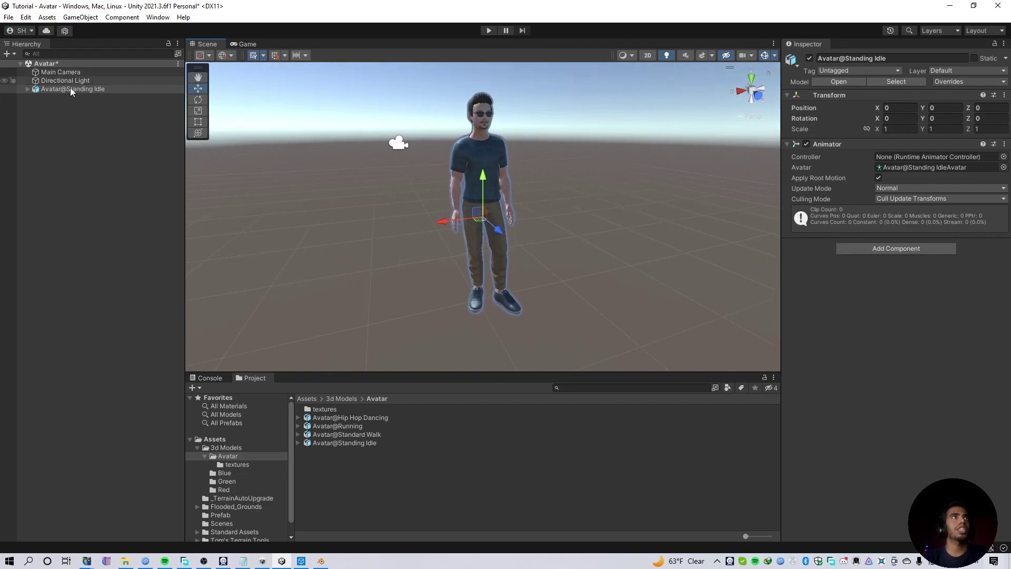
pyautogui.keyDown('alt'); pyautogui.moveTo(391, 189); pyautogui.dragTo(544, 222); pyautogui.keyUp('alt')
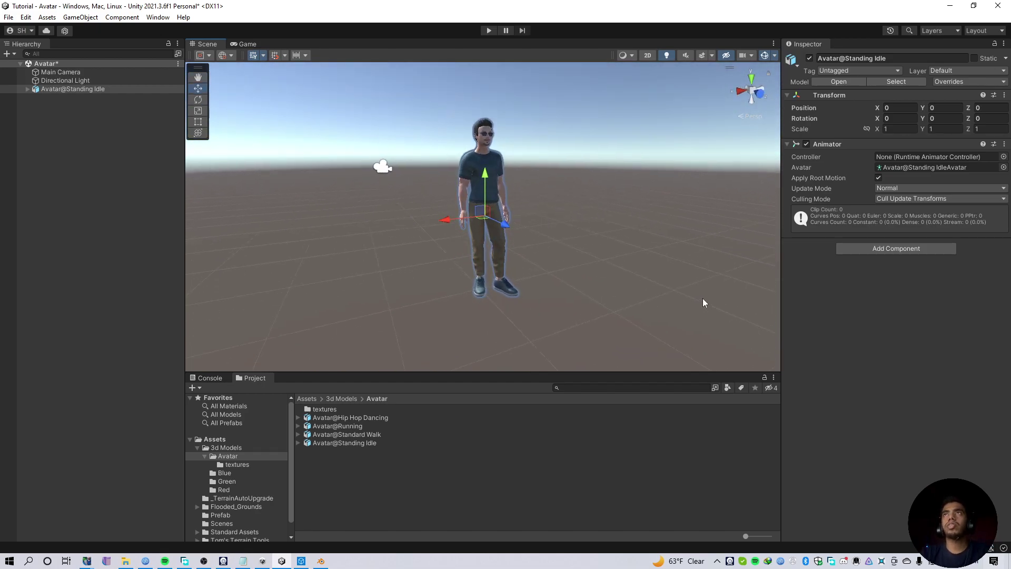
pyautogui.moveTo(457, 372); pyautogui.dragTo(501, 352)
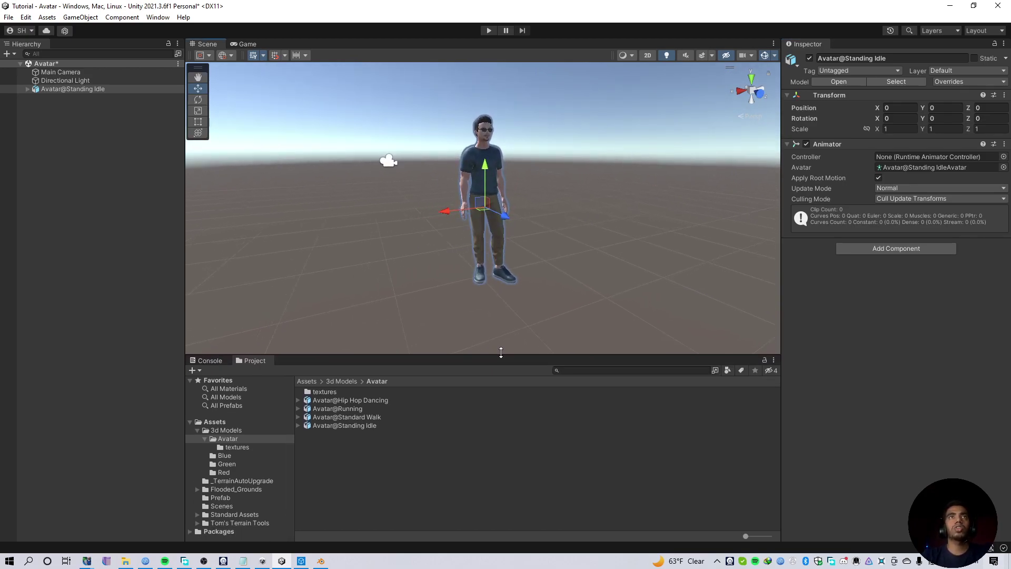
pyautogui.click(470, 352)
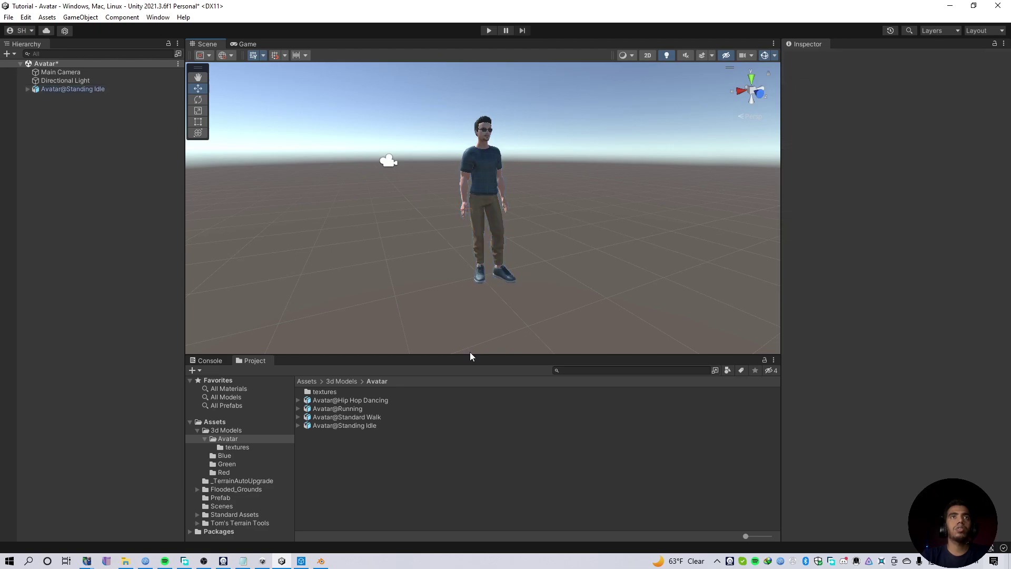
pyautogui.moveTo(470, 355); pyautogui.dragTo(475, 427)
pyautogui.keyDown('alt'); pyautogui.moveTo(569, 284); pyautogui.dragTo(610, 291); pyautogui.keyUp('alt')
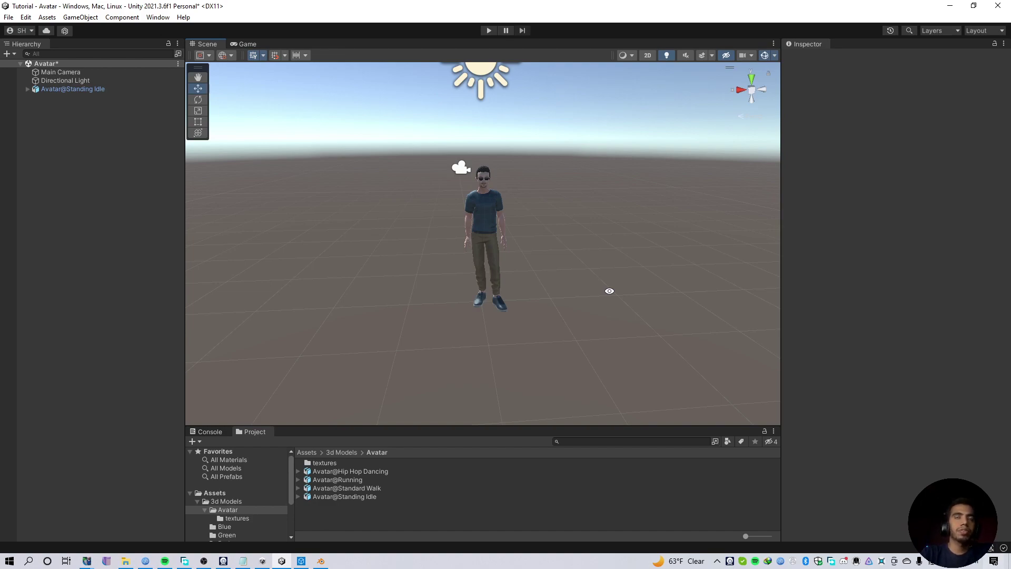
# Step: Browse My Assets in the Package Manager, viewing the 3D Game Kit - Environment Pack details
pyautogui.click(158, 17)
pyautogui.click(211, 158)
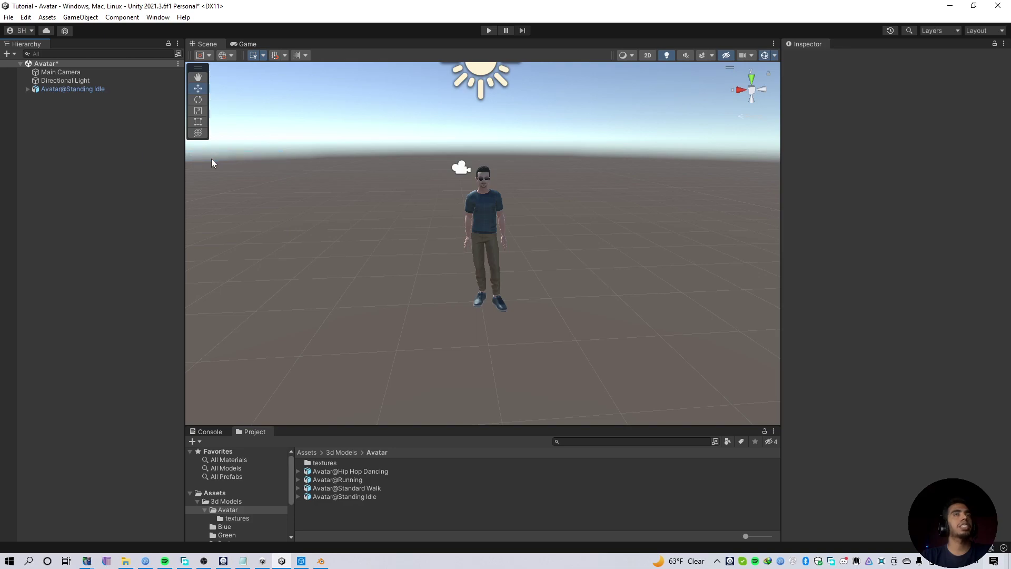
pyautogui.click(484, 136)
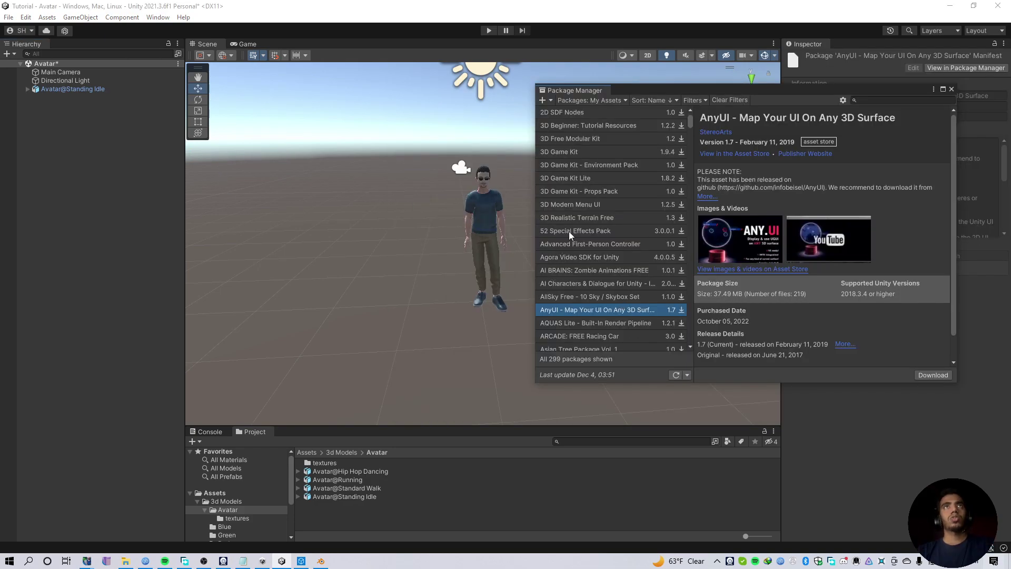
pyautogui.scroll(-2, 569, 232)
pyautogui.click(594, 137)
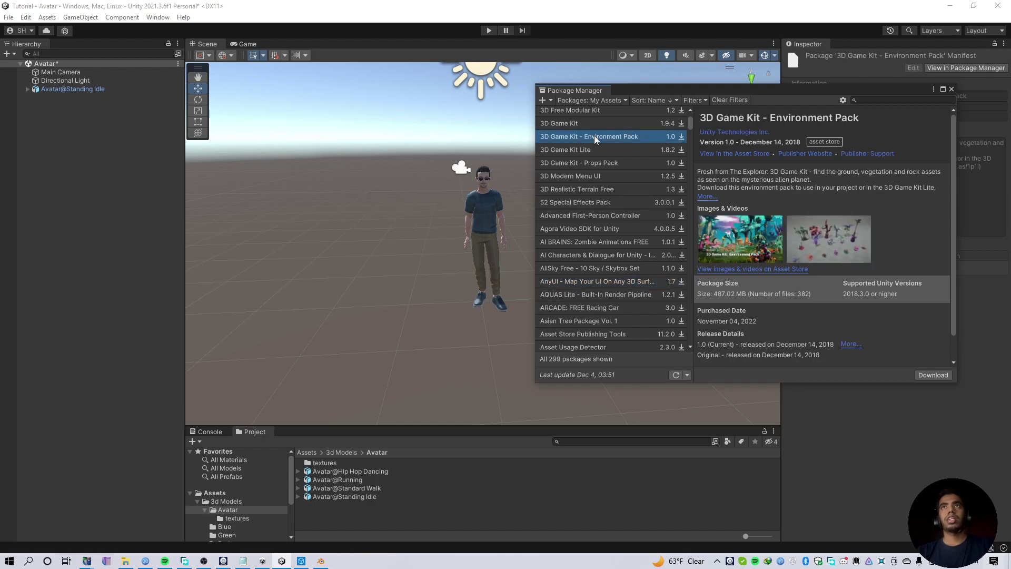
pyautogui.scroll(2, 592, 165)
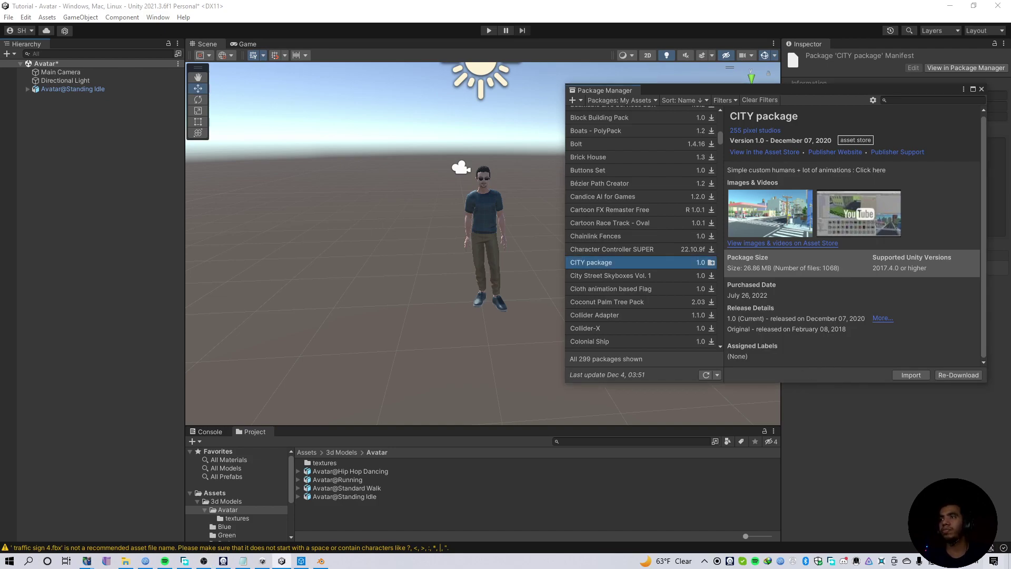
# Step: Collapse 3d Models and open the POLYGON city pack folder in the Project window
pyautogui.moveTo(323, 426); pyautogui.dragTo(347, 340)
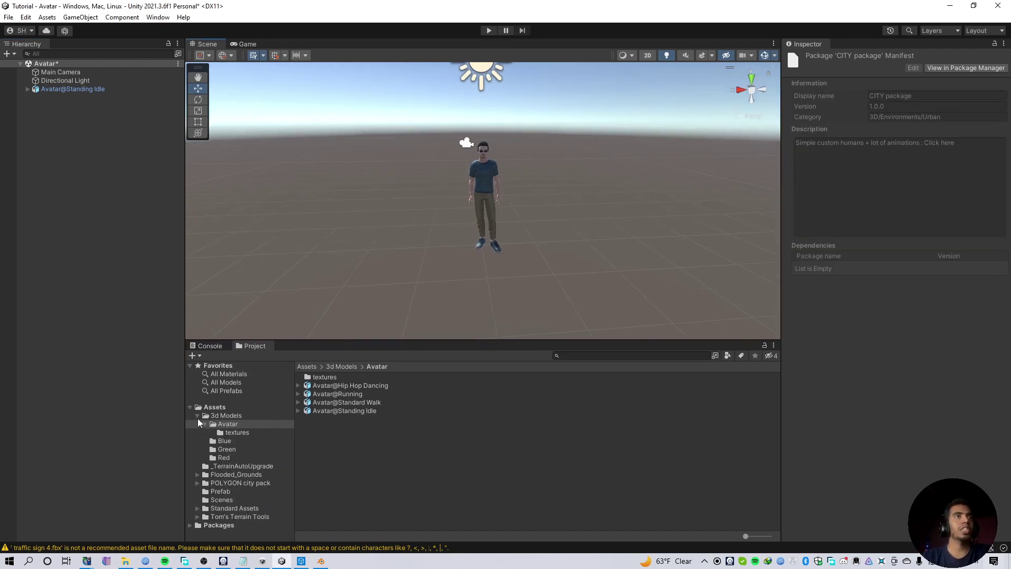
pyautogui.click(197, 417)
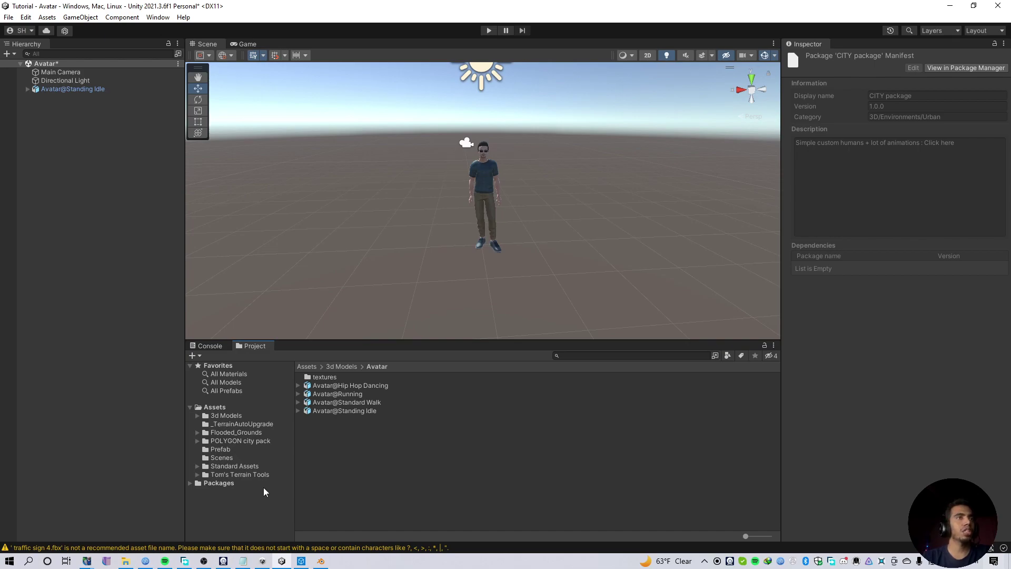
pyautogui.click(233, 441)
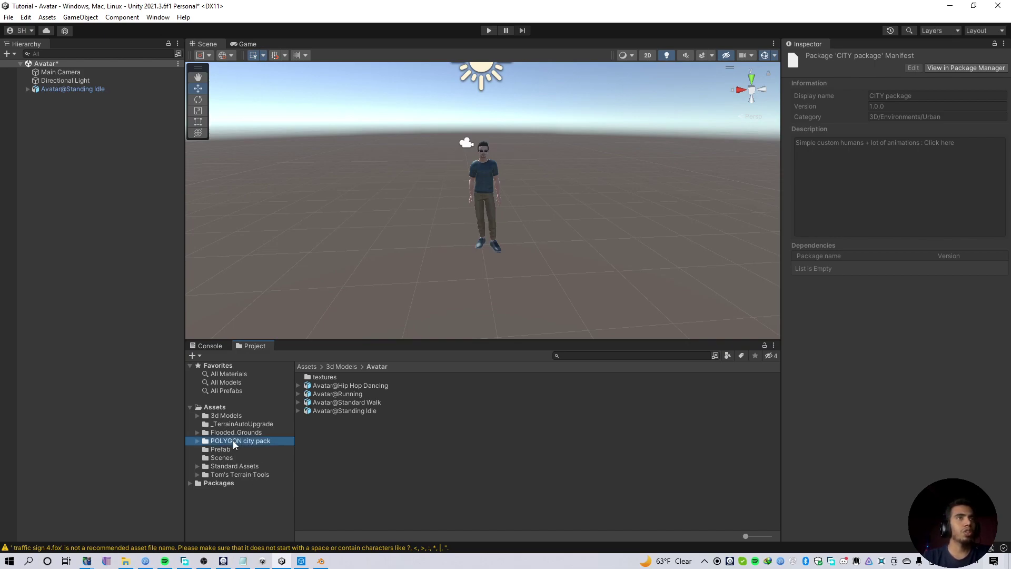
# Step: Open the city pack's DemoScene, saving changes to the Avatar scene
pyautogui.doubleClick(321, 403)
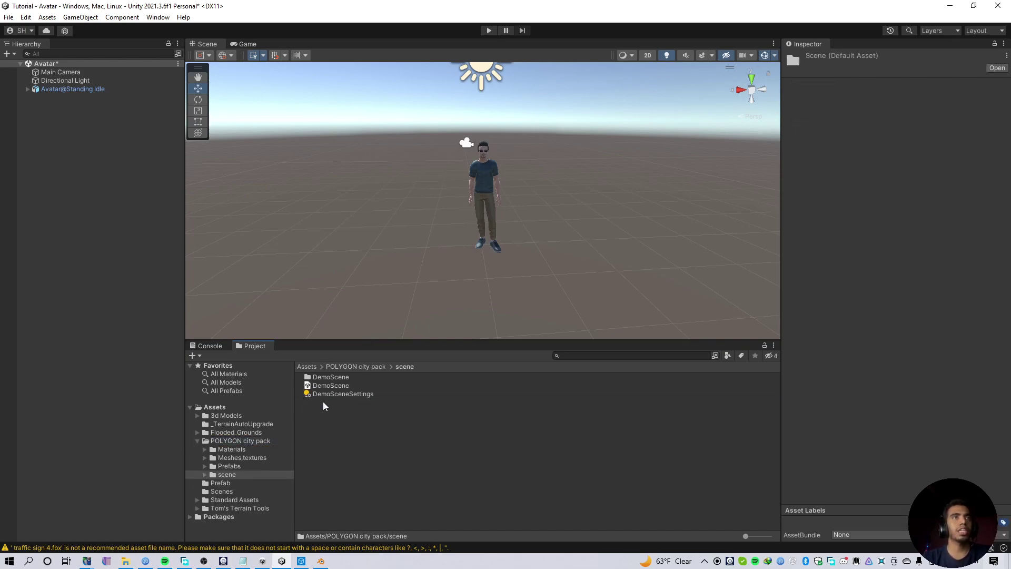
pyautogui.doubleClick(331, 386)
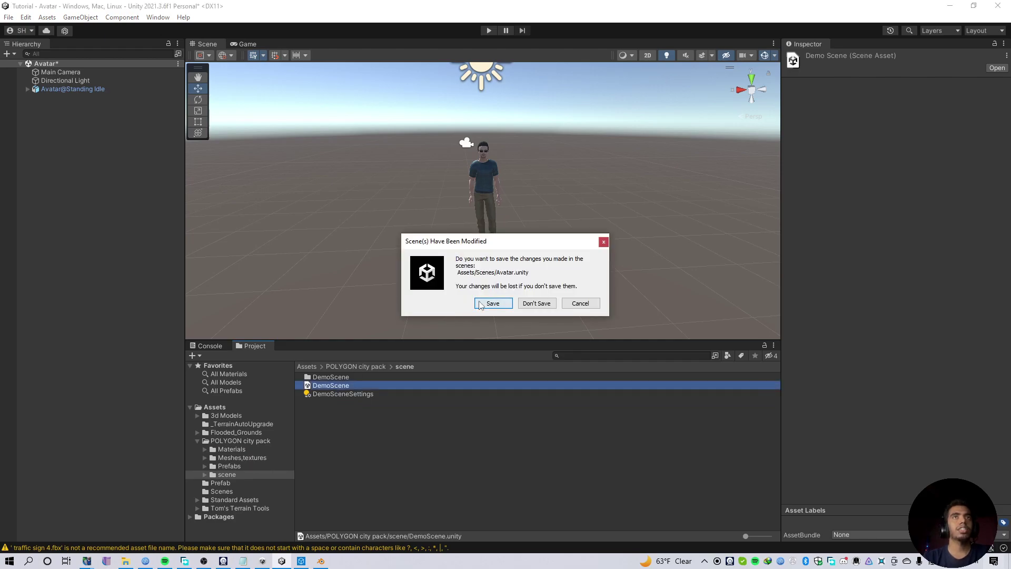
pyautogui.click(480, 304)
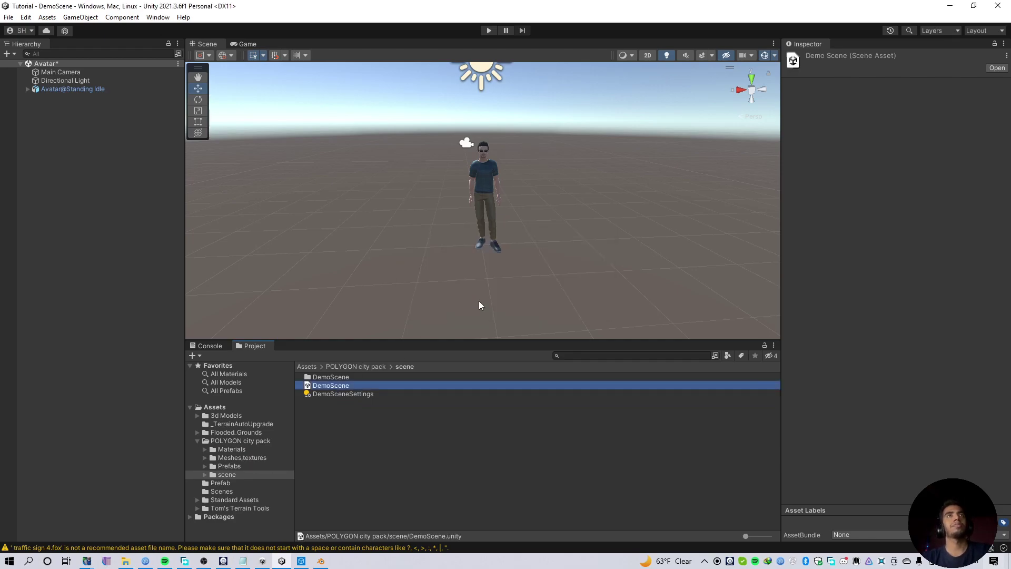
# Step: Frame street lamp 2 prefab (34) and orbit the view down along the road
pyautogui.scroll(-5, 446, 195)
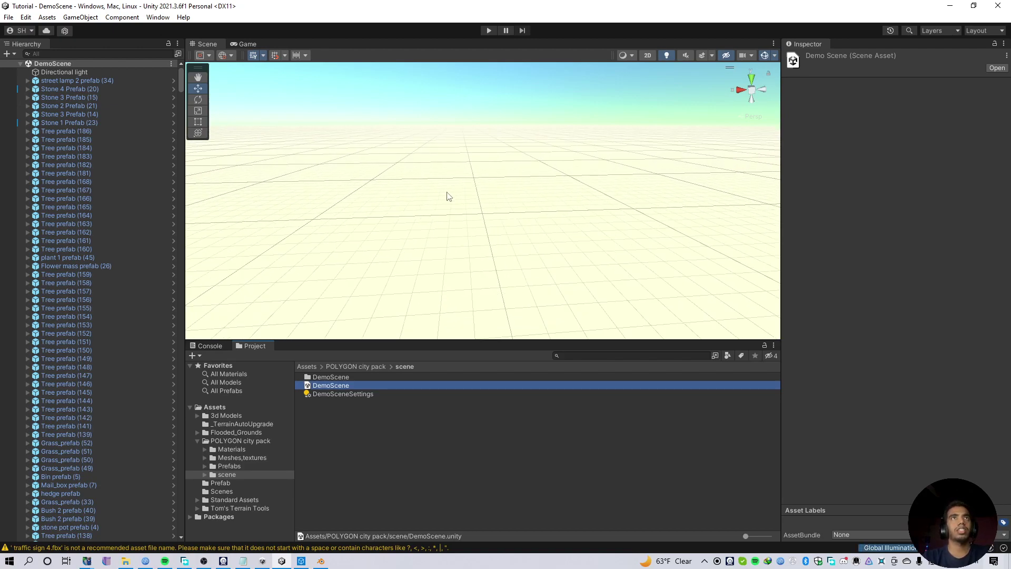
pyautogui.doubleClick(77, 81)
pyautogui.keyDown('alt'); pyautogui.moveTo(448, 196); pyautogui.dragTo(529, 163); pyautogui.keyUp('alt')
pyautogui.moveTo(529, 163); pyautogui.dragTo(535, 151, button='middle')
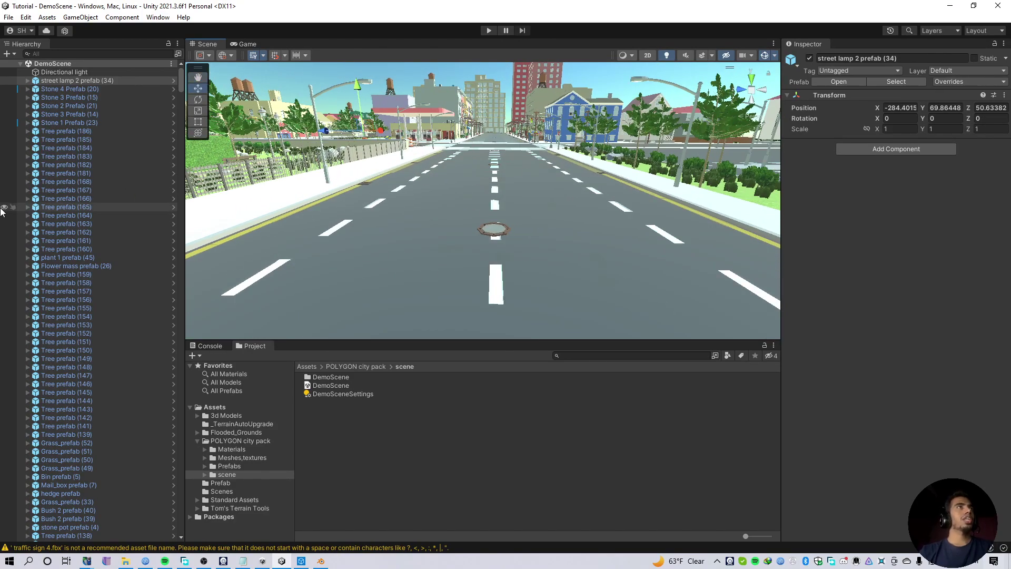
# Step: Drag Avatar@Standing Idle from 3d Models > Avatar onto the city road and frame it
pyautogui.click(231, 417)
pyautogui.doubleClick(322, 377)
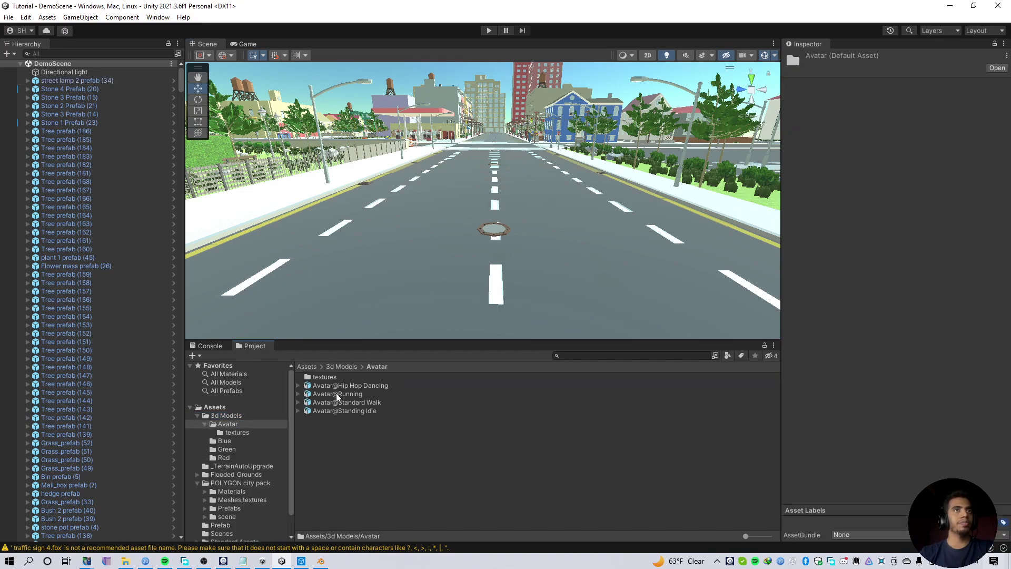
pyautogui.moveTo(338, 412); pyautogui.dragTo(468, 275)
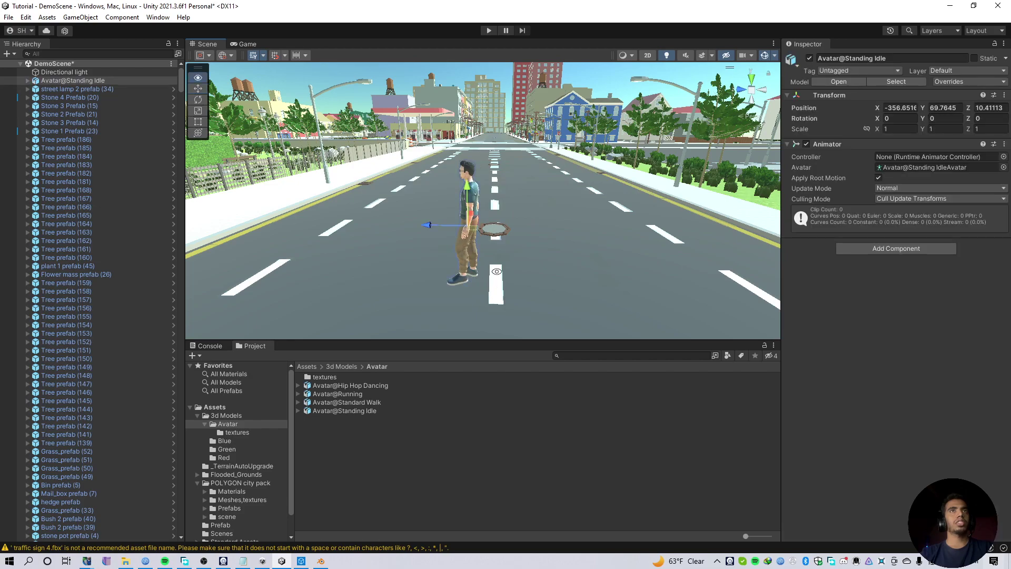
pyautogui.doubleClick(32, 81)
pyautogui.press('e')
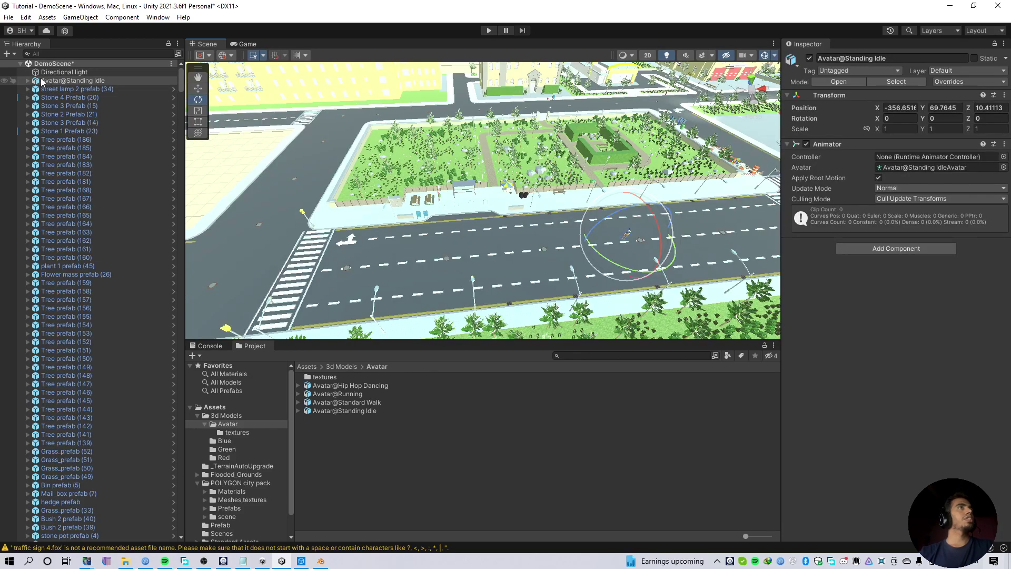
# Step: Create an empty object named Env
pyautogui.click(8, 53)
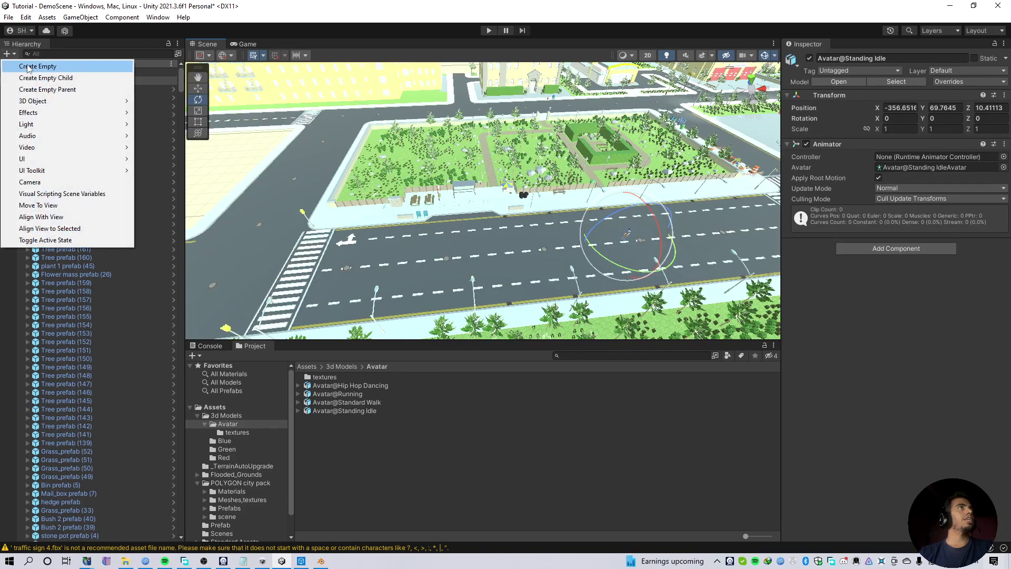
pyautogui.click(24, 66)
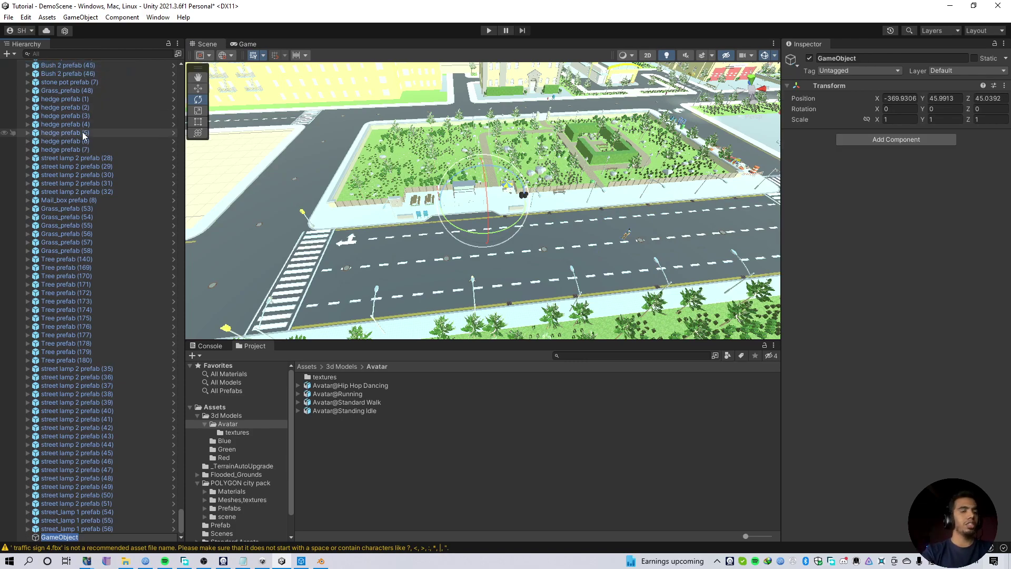
pyautogui.write('E')
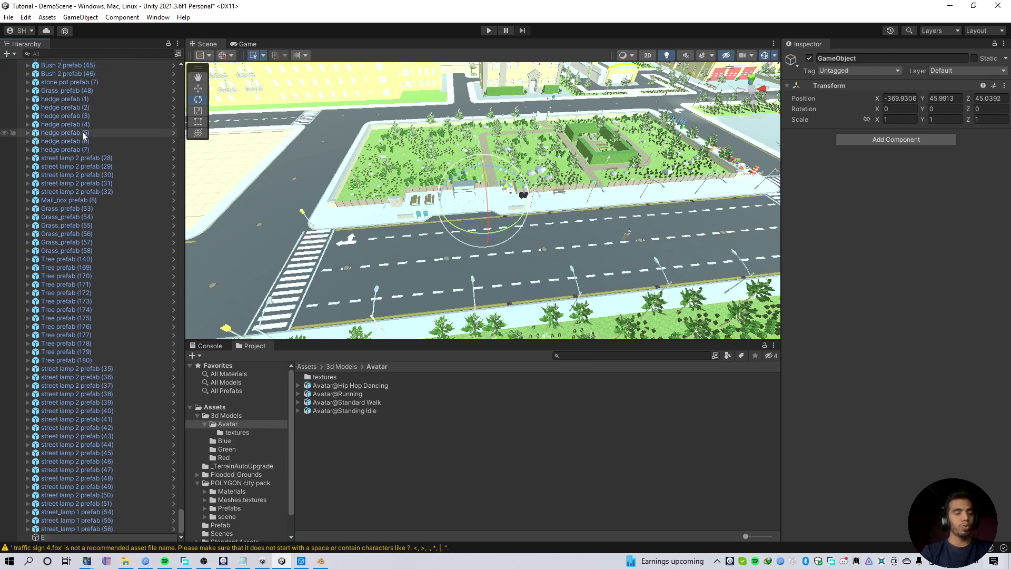
pyautogui.write('nv')
pyautogui.press('Return')
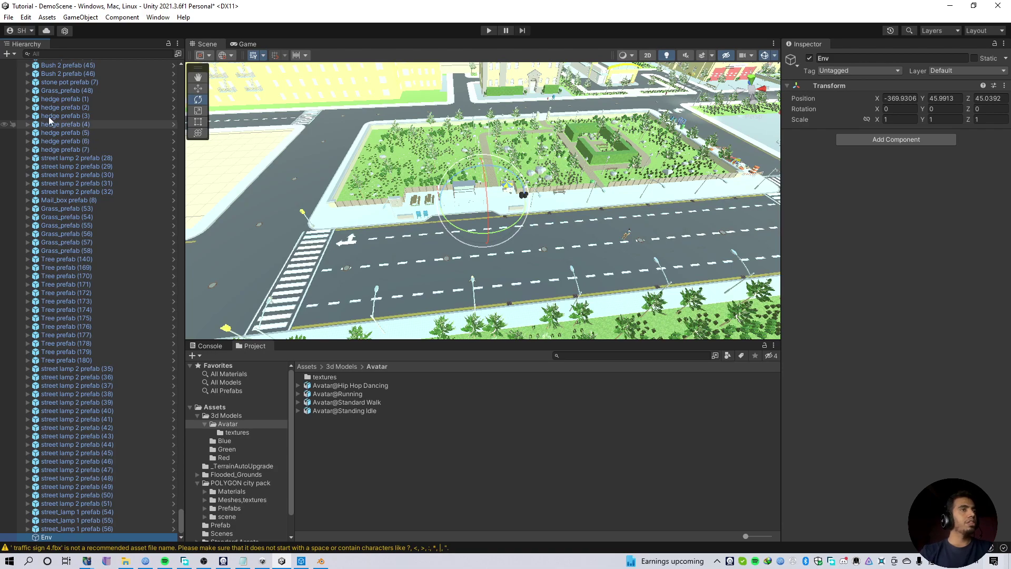
# Step: Move every city environment object from the first street lamp down into Env, then collapse Env
pyautogui.click(71, 529)
pyautogui.scroll(15, 74, 515)
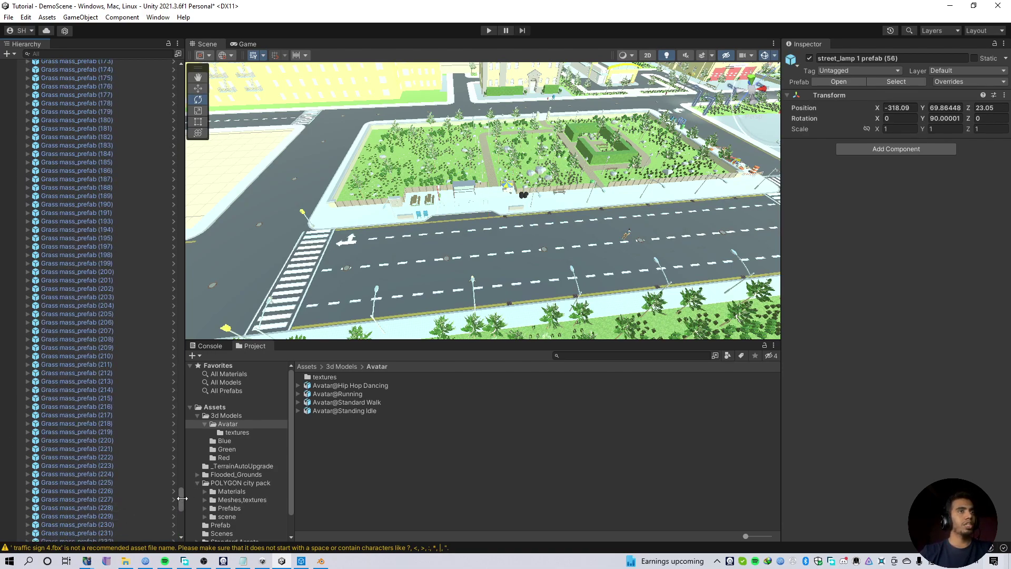
pyautogui.moveTo(182, 498); pyautogui.dragTo(179, 73)
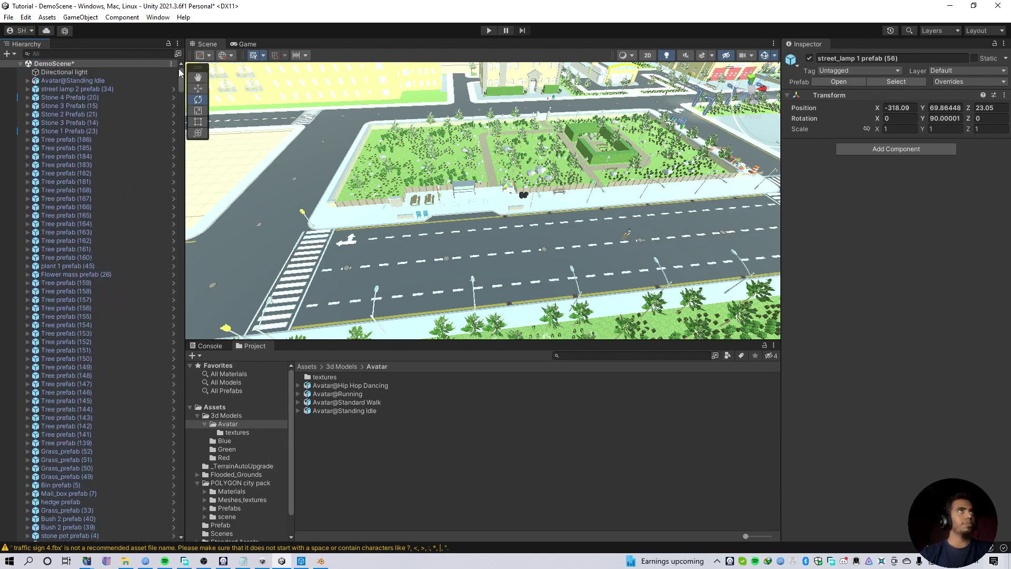
pyautogui.keyDown('shift'); pyautogui.click(84, 89); pyautogui.keyUp('shift')
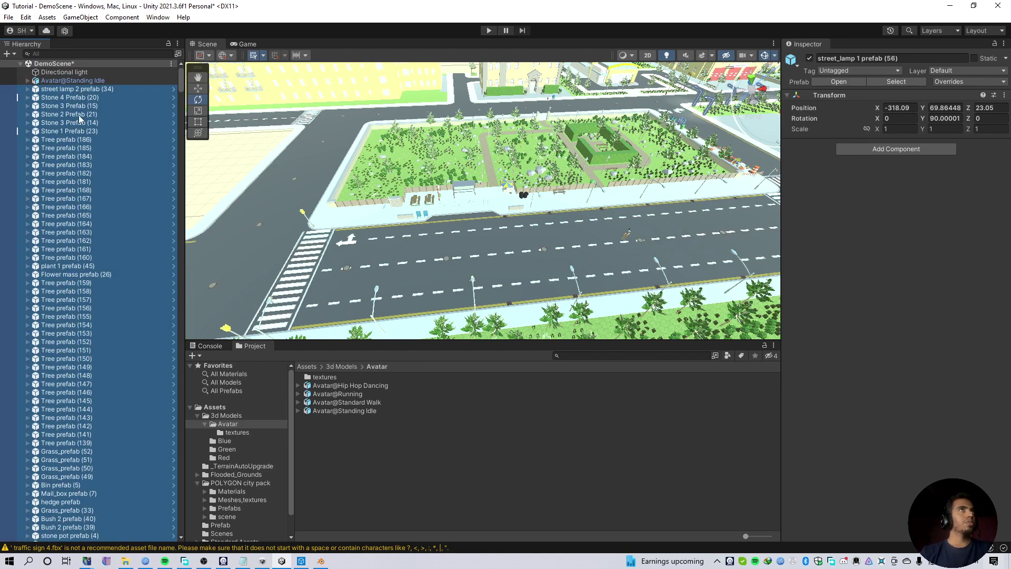
pyautogui.moveTo(182, 82); pyautogui.dragTo(196, 535)
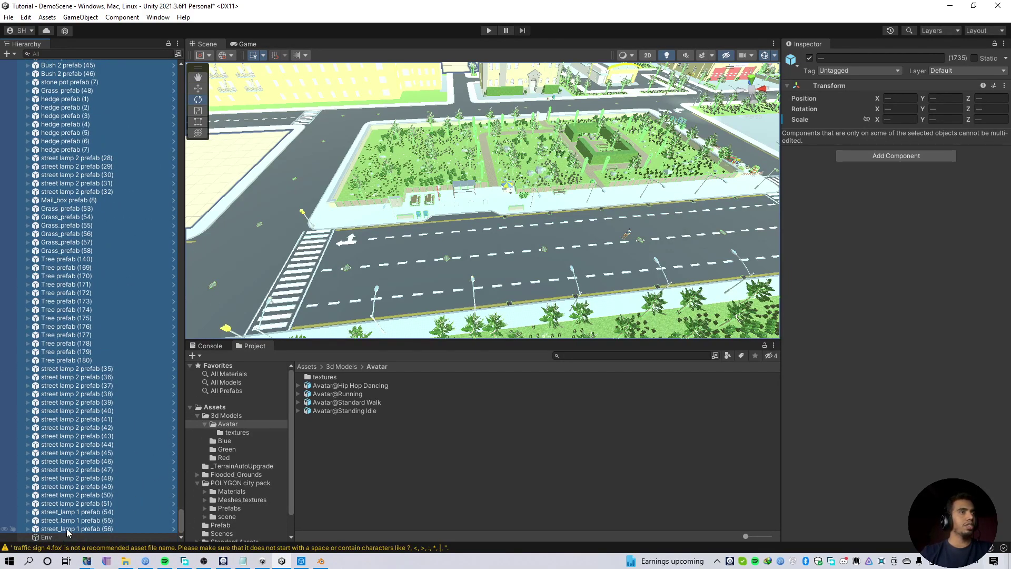
pyautogui.moveTo(50, 542); pyautogui.dragTo(52, 540)
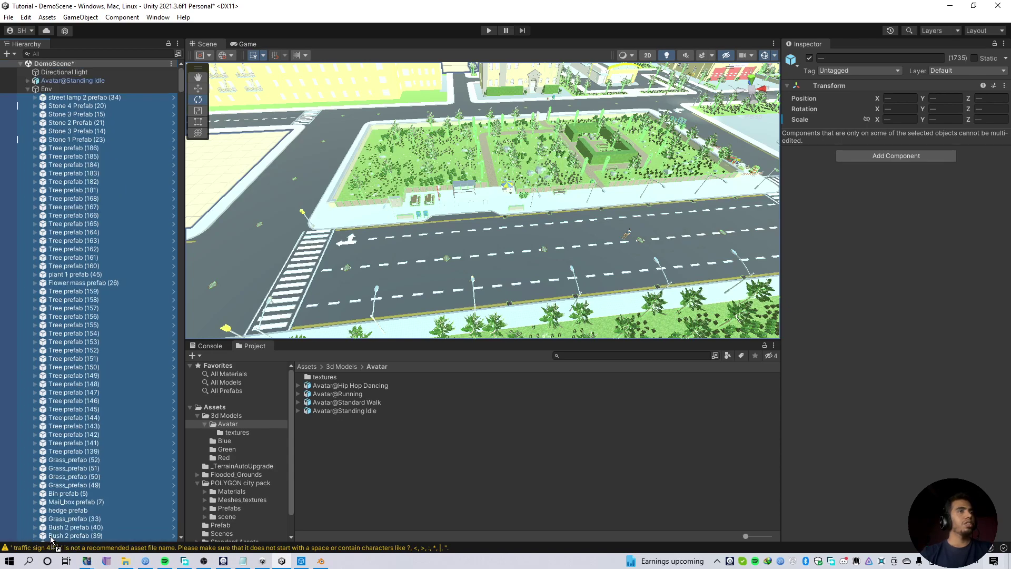
pyautogui.click(27, 89)
pyautogui.click(36, 138)
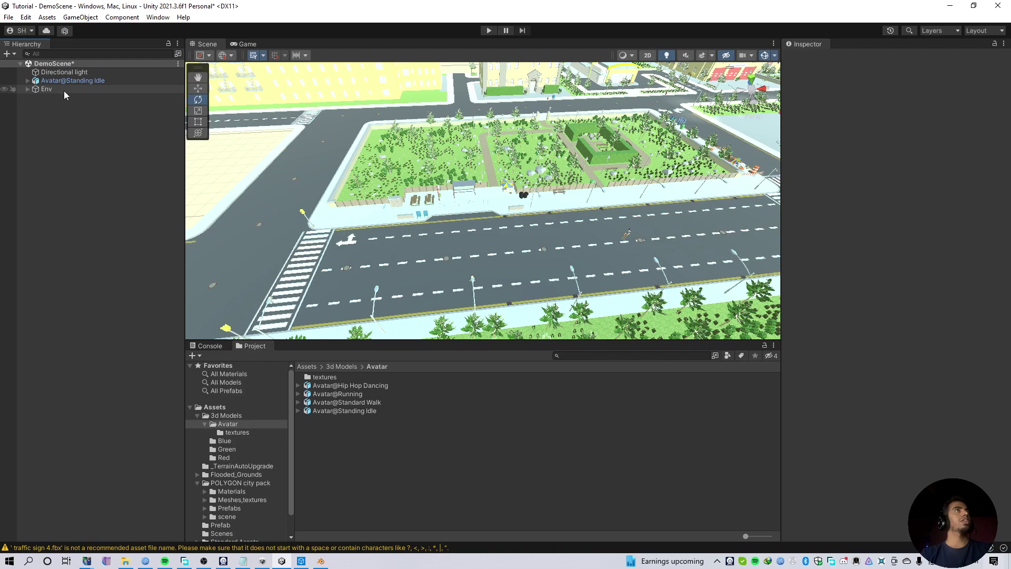
pyautogui.click(64, 82)
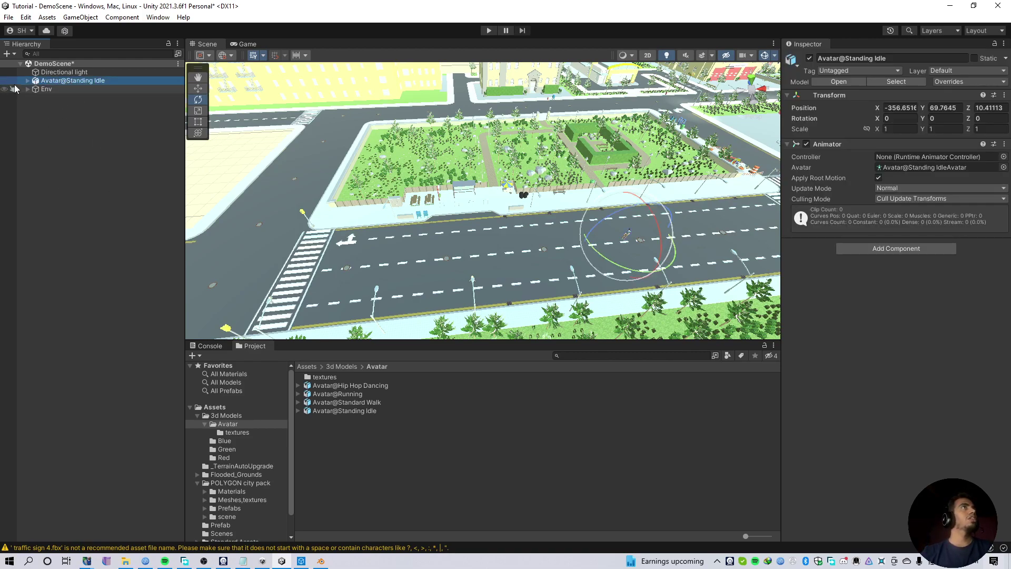
# Step: Create an empty object named Avatar and reset its position to the origin
pyautogui.click(8, 54)
pyautogui.click(38, 66)
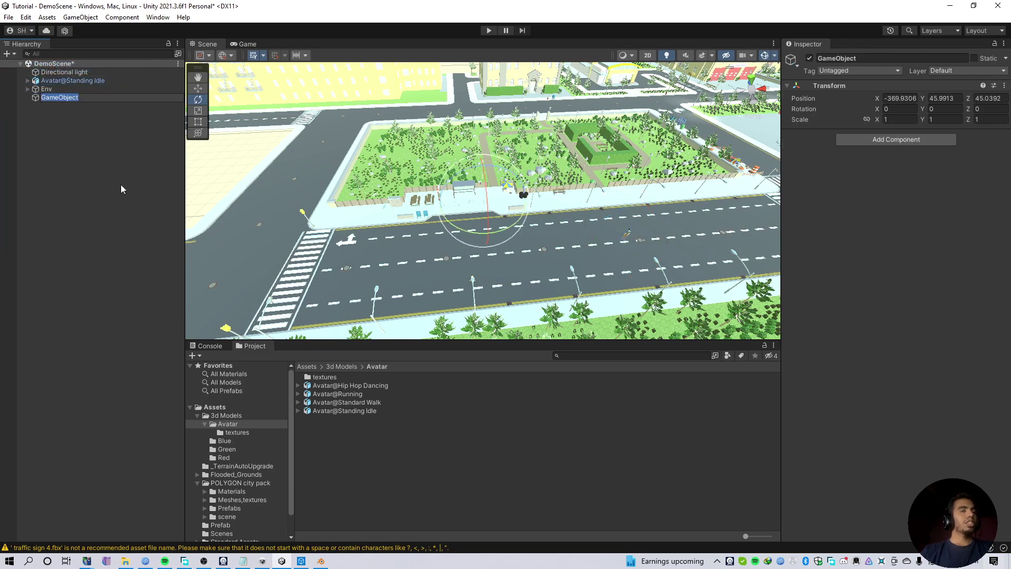
pyautogui.write('Avatar')
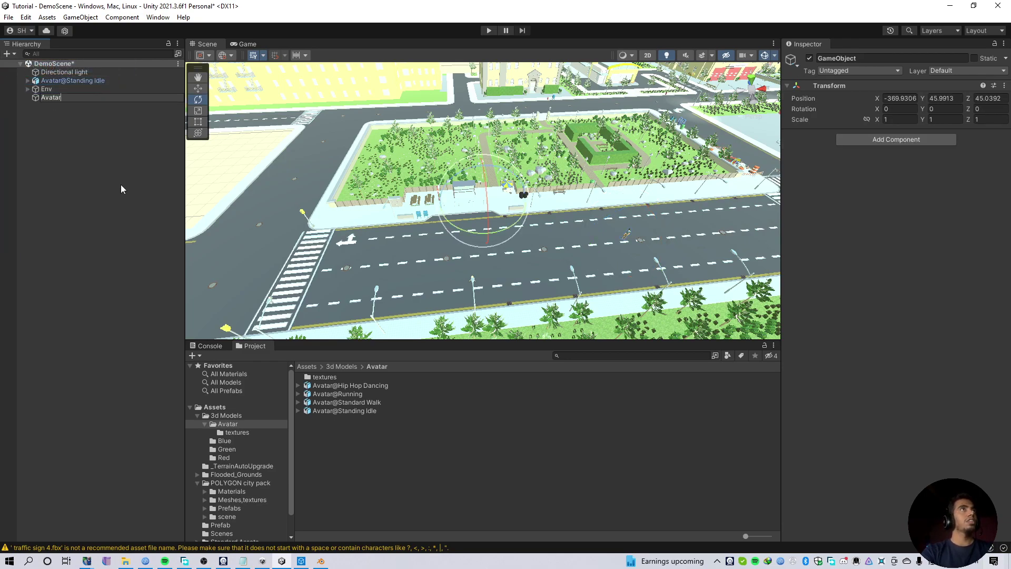
pyautogui.press('Return')
pyautogui.click(1004, 85)
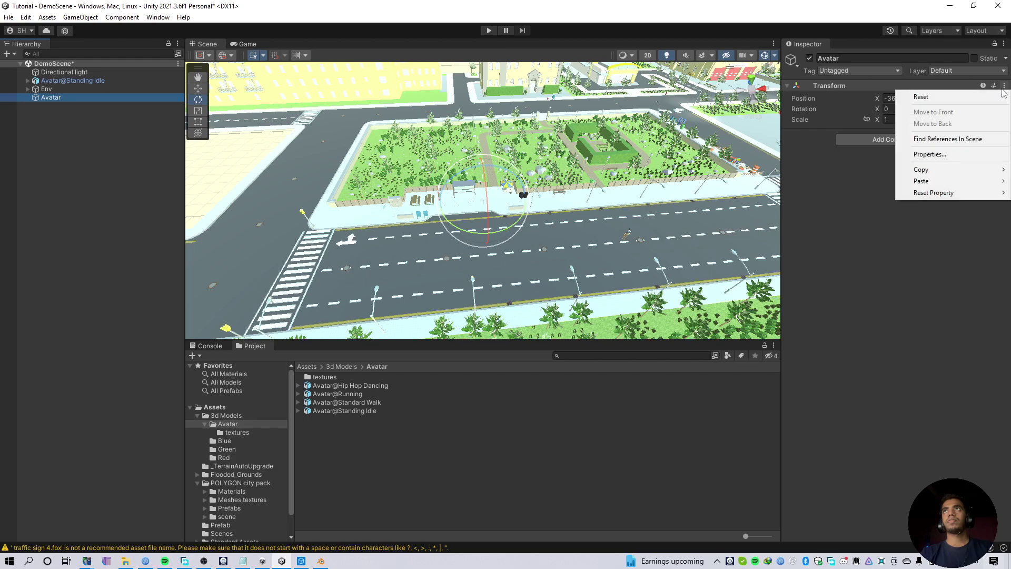
pyautogui.click(814, 342)
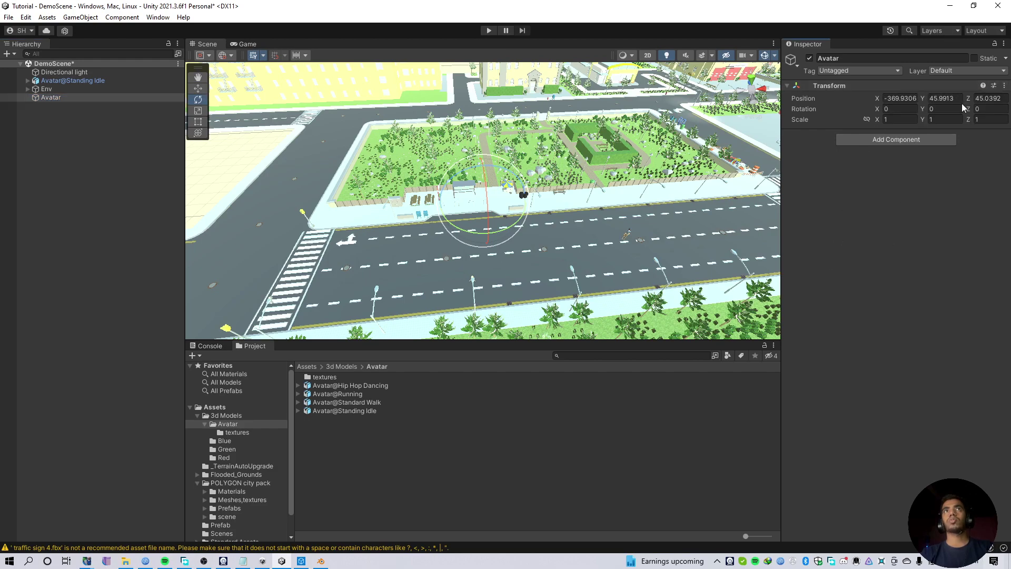
pyautogui.scroll(-3, 501, 237)
pyautogui.keyDown('alt'); pyautogui.moveTo(501, 237); pyautogui.dragTo(442, 242); pyautogui.keyUp('alt')
pyautogui.click(1002, 88)
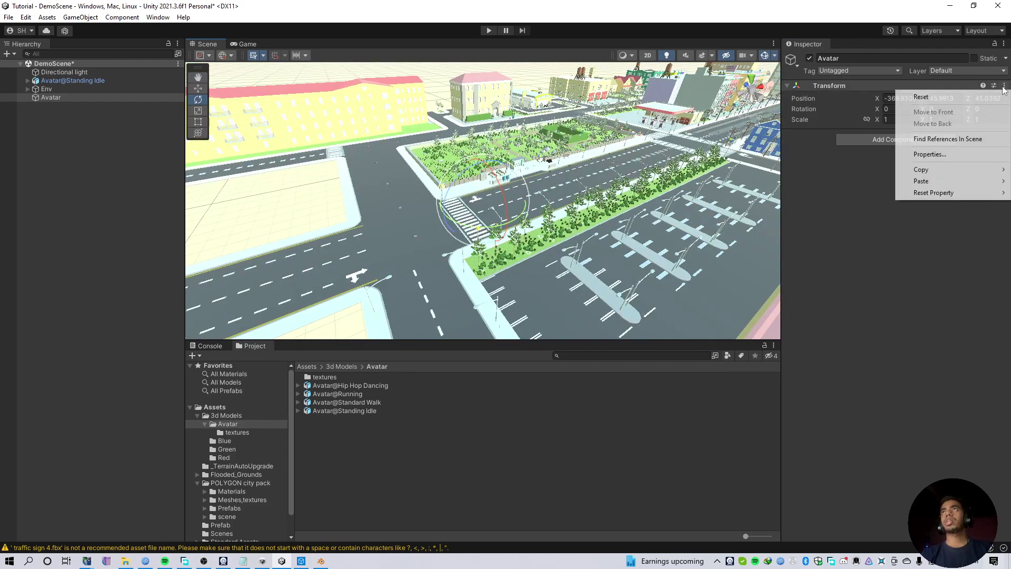
pyautogui.click(968, 96)
# Step: Parent Avatar@Standing Idle under Avatar and reset its position to 0, 0, 0
pyautogui.moveTo(58, 80)
pyautogui.mouseDown()
pyautogui.moveTo(70, 93)
pyautogui.moveTo(62, 98)
pyautogui.mouseUp()
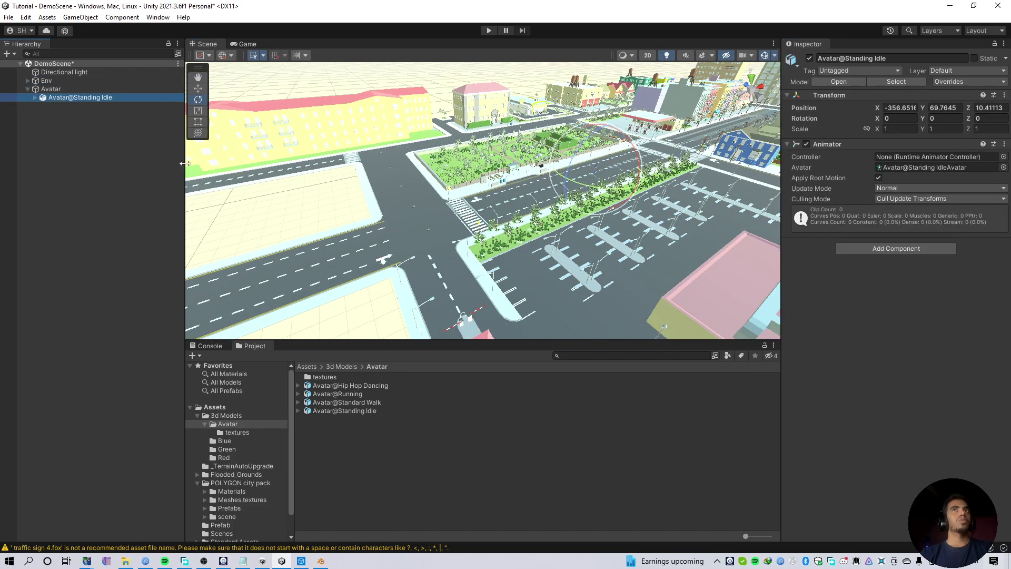
pyautogui.click(1005, 95)
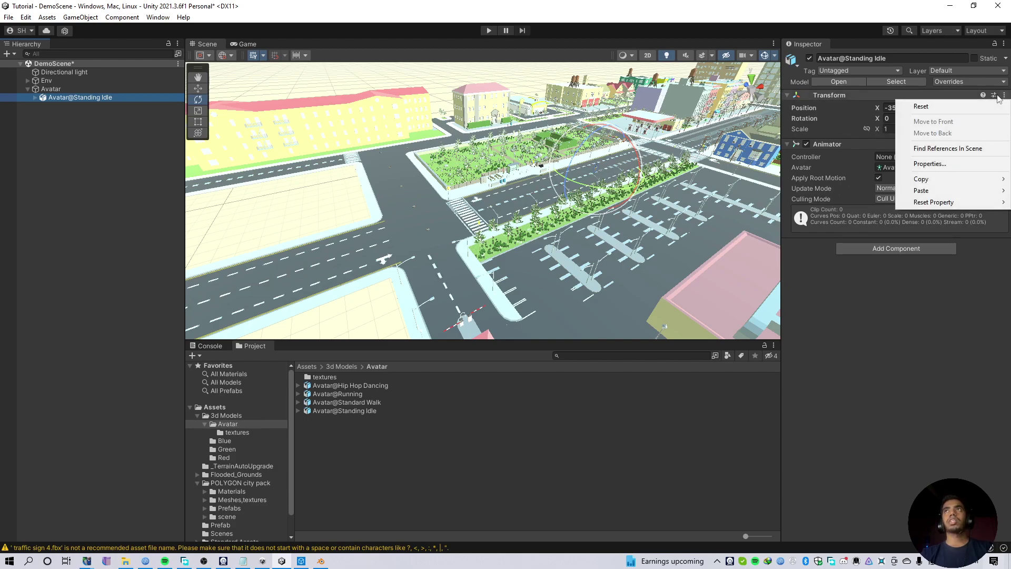
pyautogui.click(973, 107)
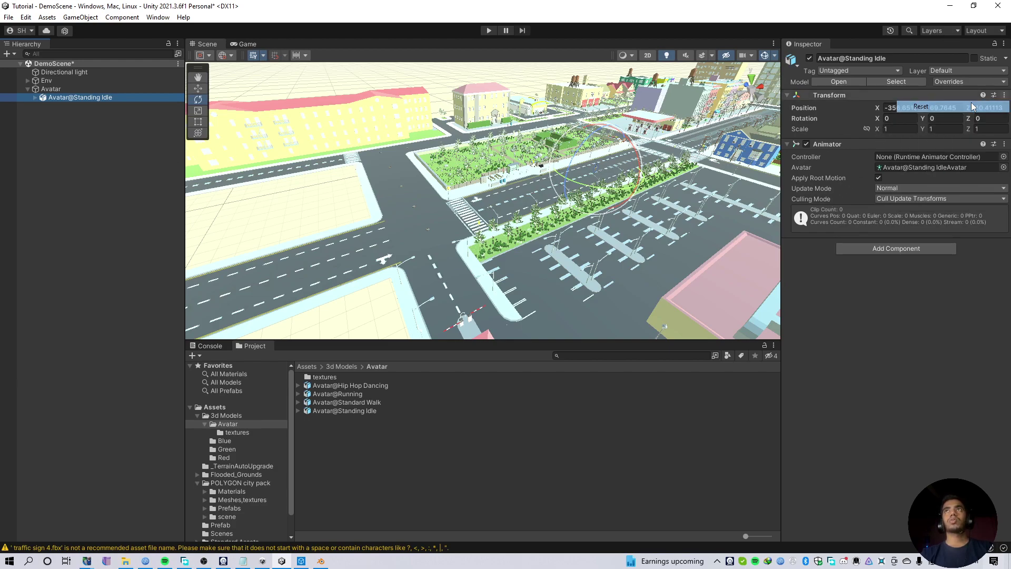
# Step: Switch to Top view and move the Avatar group onto a city street
pyautogui.click(55, 89)
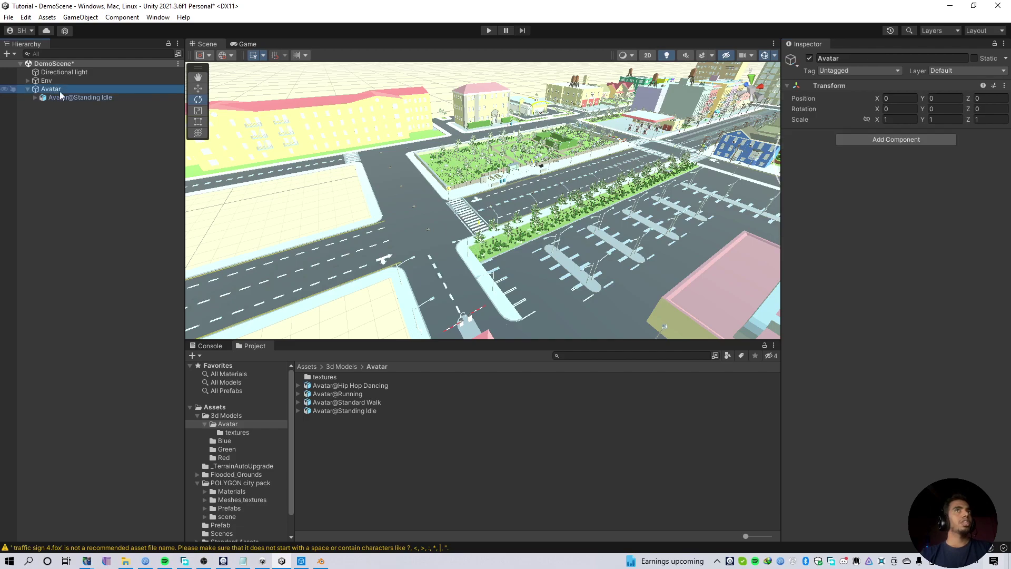
pyautogui.press('f')
pyautogui.scroll(-10, 411, 195)
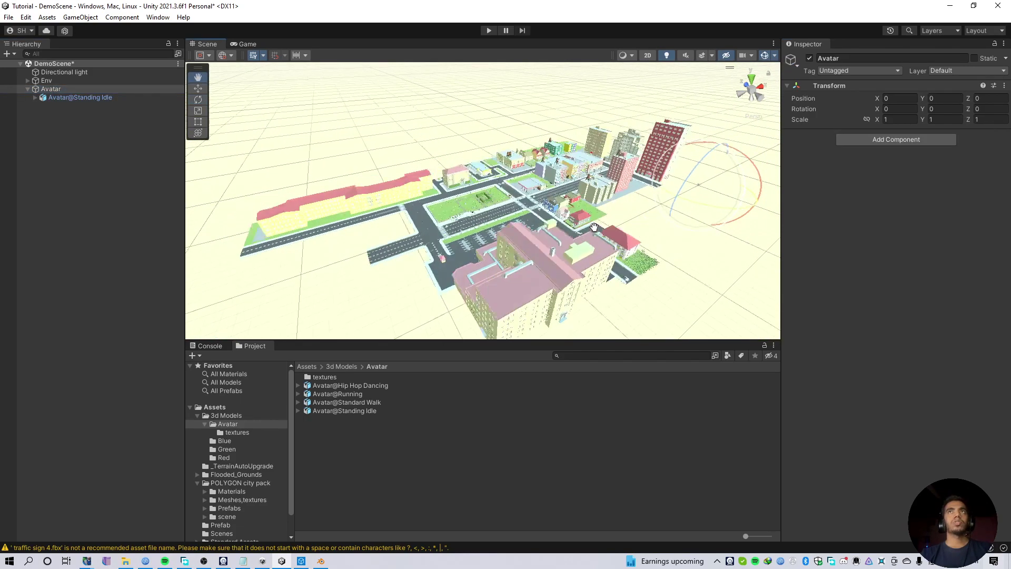
pyautogui.click(754, 80)
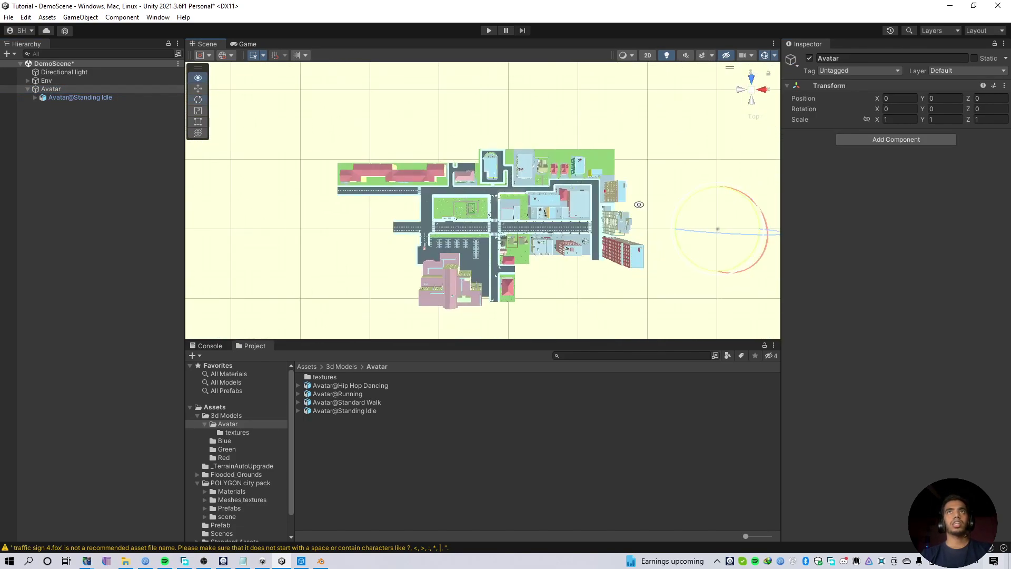
pyautogui.press('w')
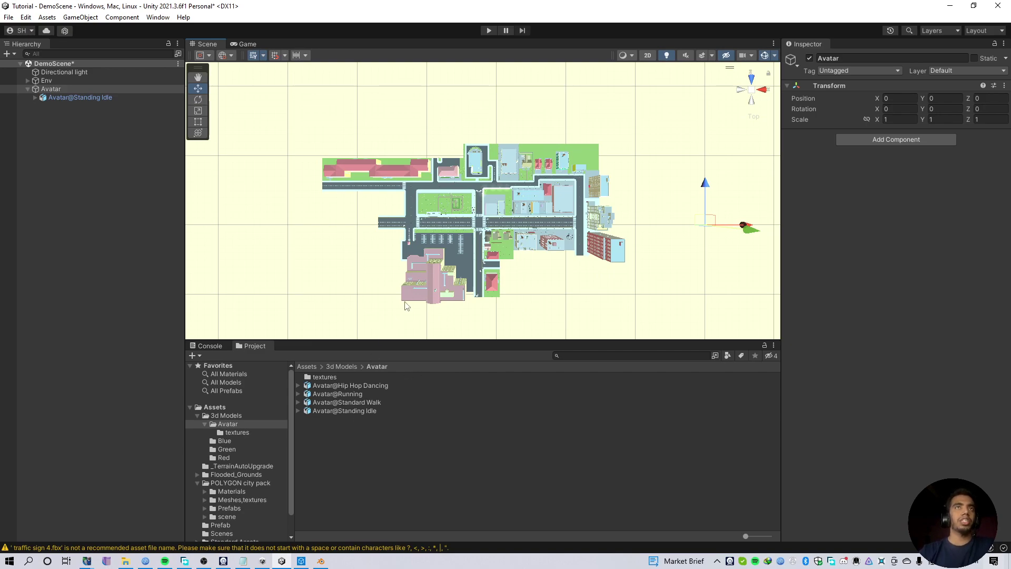
pyautogui.moveTo(709, 221); pyautogui.dragTo(479, 223)
pyautogui.moveTo(480, 221); pyautogui.dragTo(481, 220)
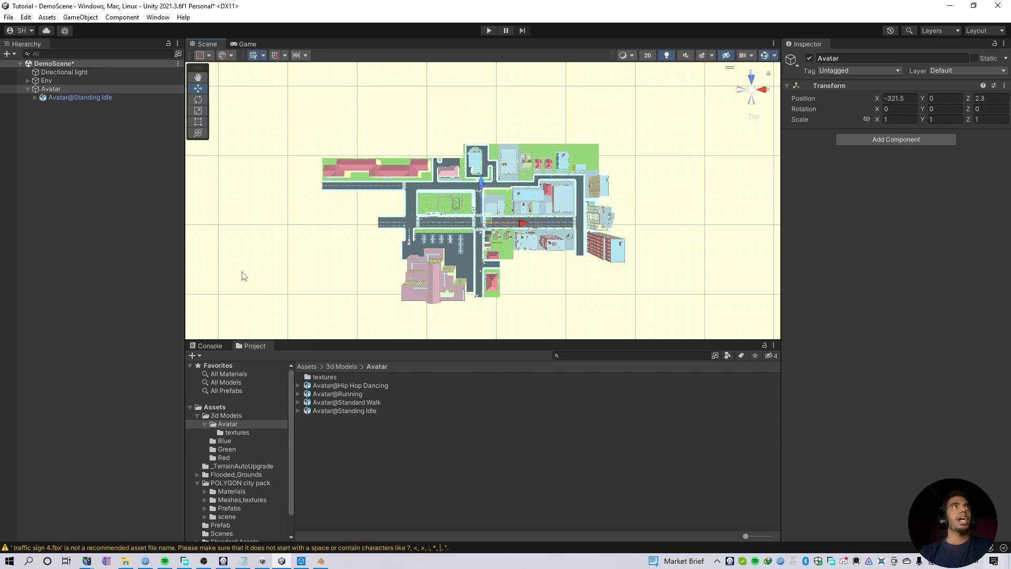
# Step: Settle the Avatar on the road at 26.92, 23.738, -31.02, rotated 90° around Y
pyautogui.press('f')
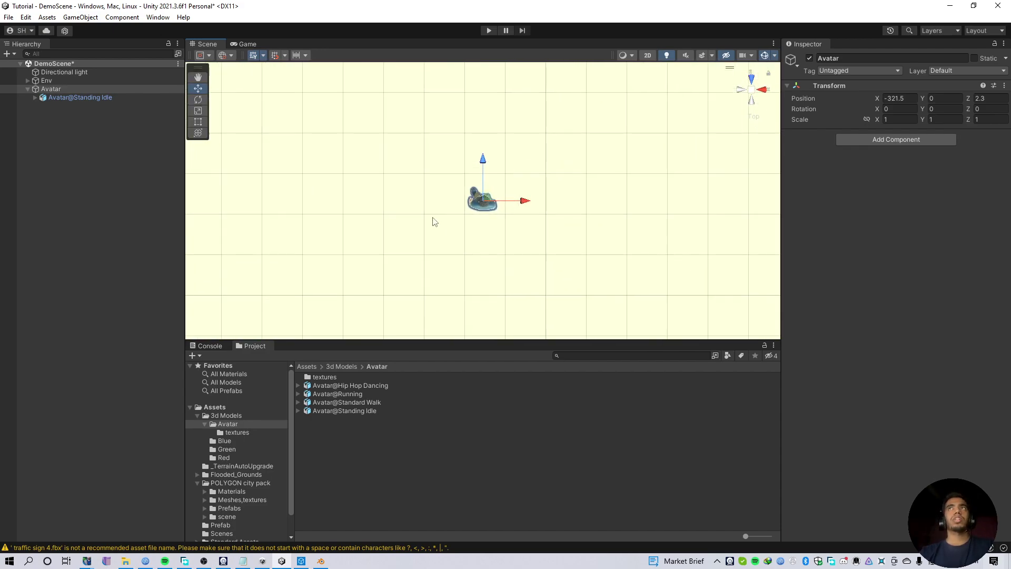
pyautogui.scroll(-5, 495, 224)
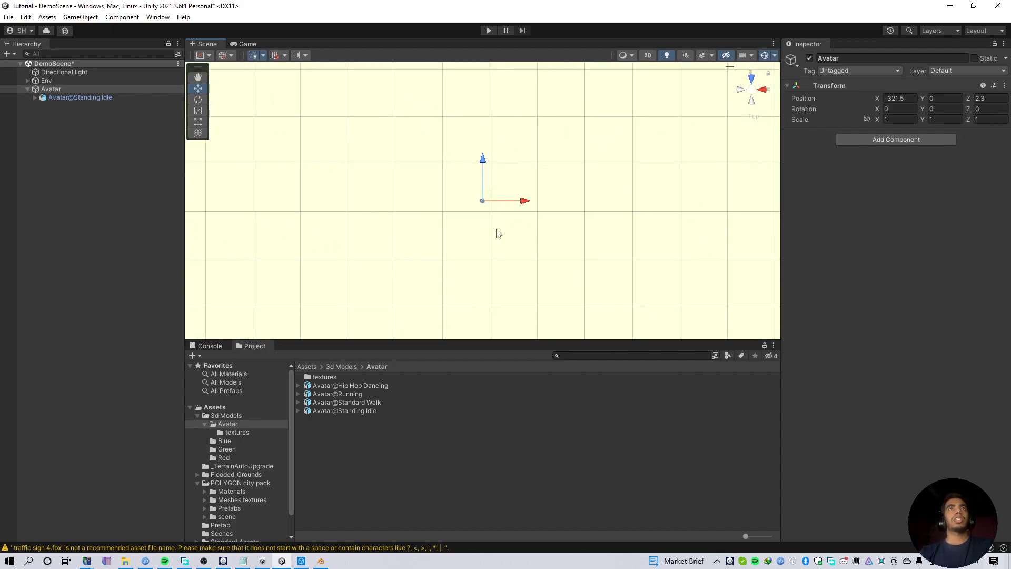
pyautogui.scroll(-5, 498, 232)
pyautogui.scroll(4, 498, 232)
pyautogui.keyDown('alt'); pyautogui.moveTo(498, 231); pyautogui.dragTo(474, 173); pyautogui.keyUp('alt')
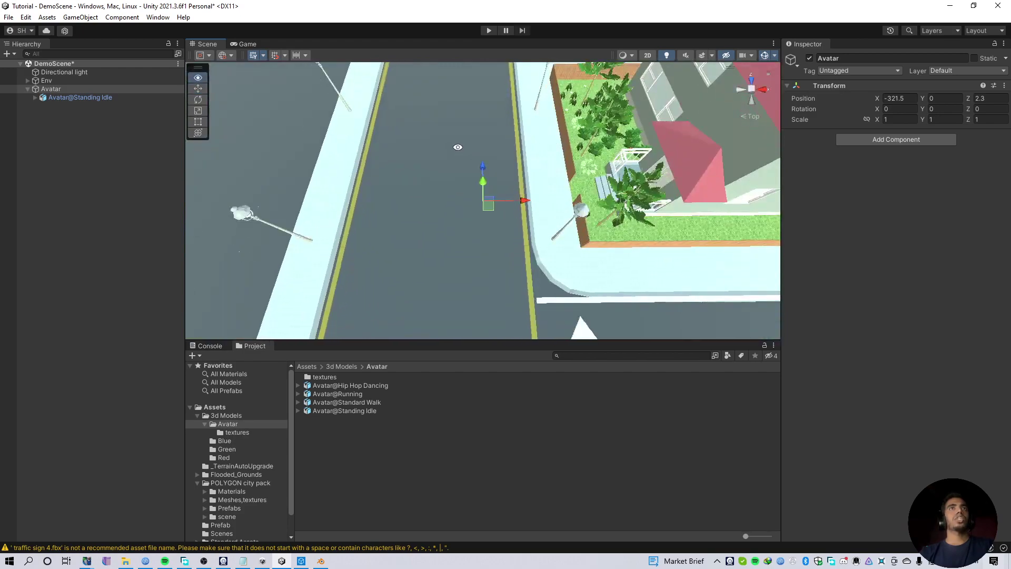
pyautogui.scroll(-4, 473, 171)
pyautogui.press('f')
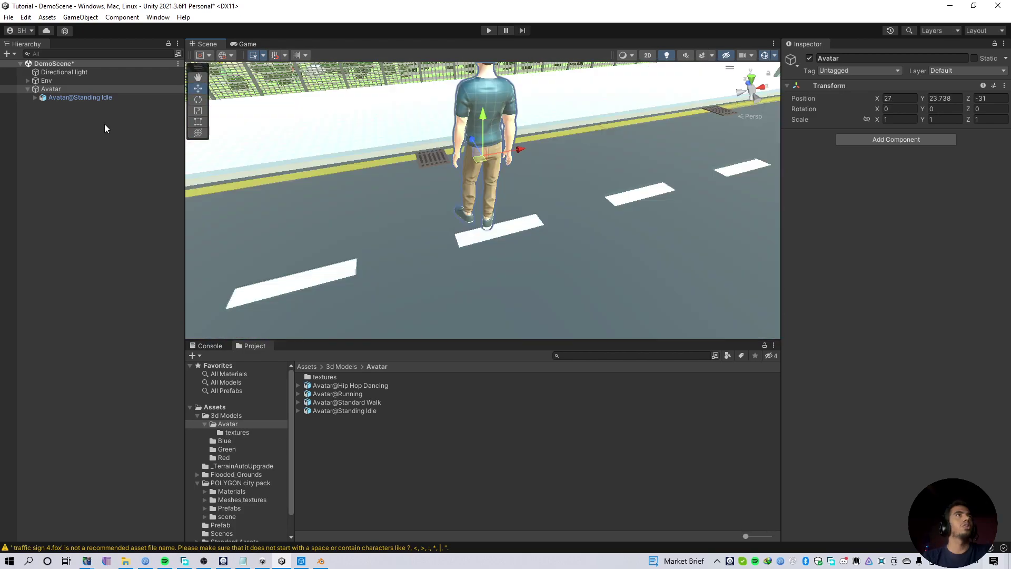
pyautogui.press('e')
pyautogui.keyDown('ctrl'); pyautogui.moveTo(474, 187); pyautogui.dragTo(453, 218); pyautogui.keyUp('ctrl')
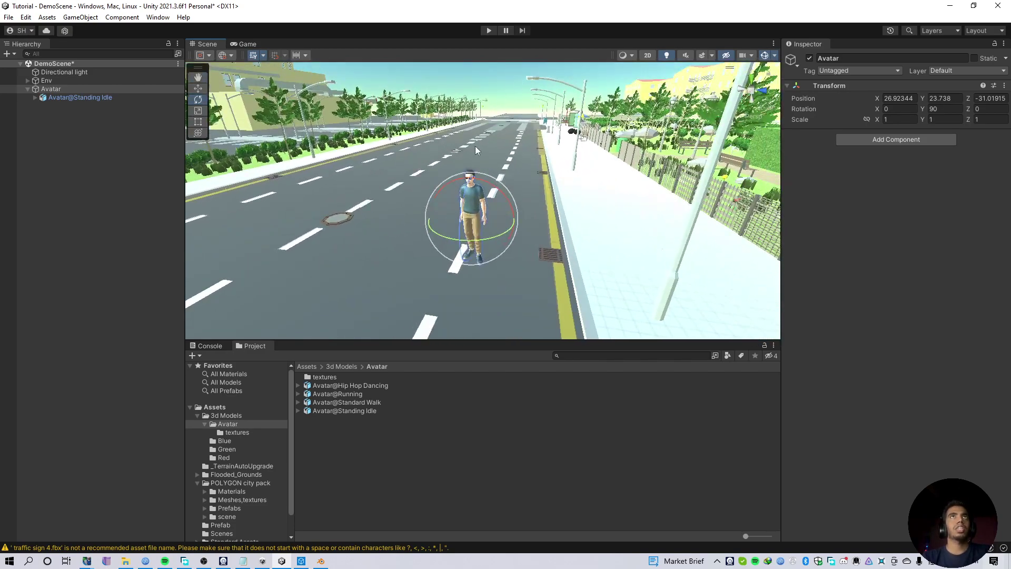
pyautogui.keyDown('alt'); pyautogui.moveTo(476, 151); pyautogui.dragTo(369, 200); pyautogui.keyUp('alt')
# Step: Add a Camera to the scene and orbit to a low side view of the avatar
pyautogui.click(69, 63)
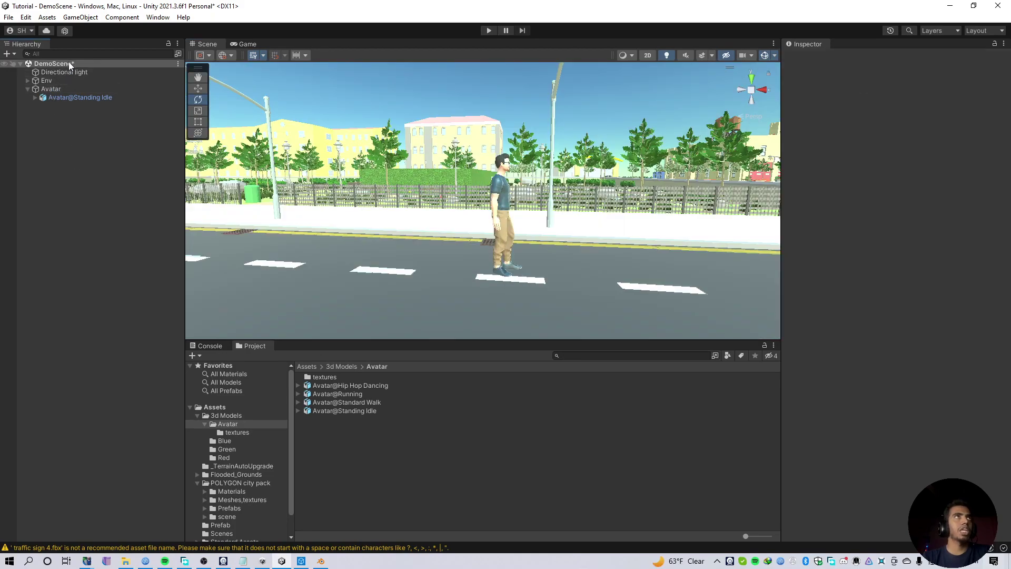
pyautogui.rightClick(40, 131)
pyautogui.moveTo(80, 328)
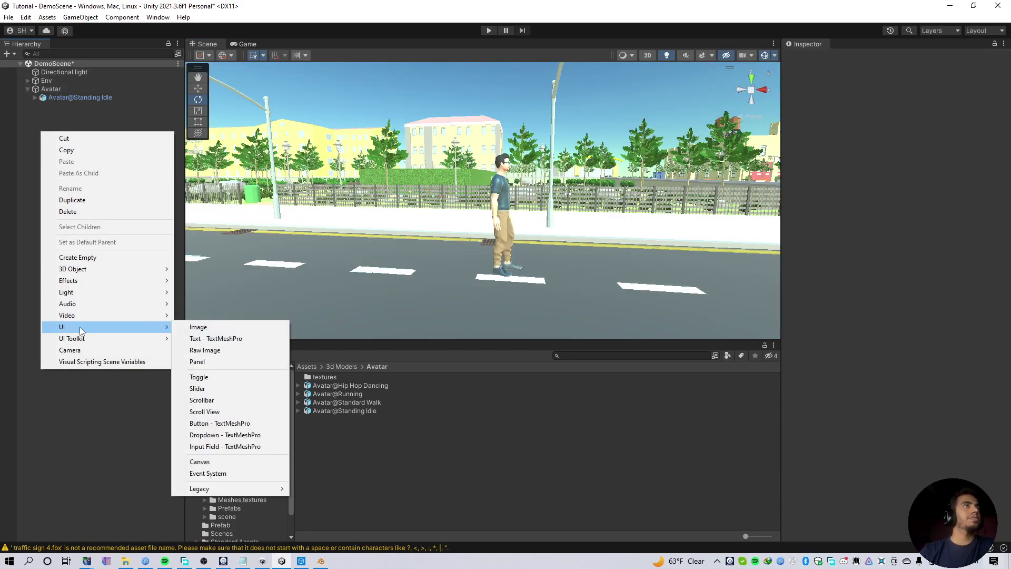
pyautogui.click(69, 350)
pyautogui.keyDown('alt'); pyautogui.moveTo(474, 237); pyautogui.dragTo(442, 185); pyautogui.keyUp('alt')
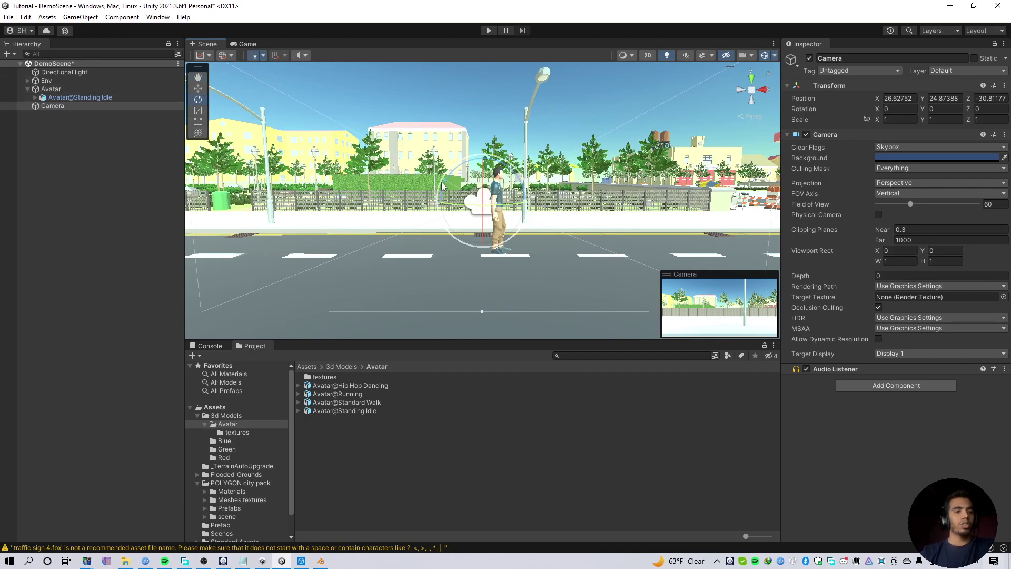
pyautogui.moveTo(442, 186)
pyautogui.keyDown('alt'); pyautogui.mouseDown()
pyautogui.moveTo(433, 242)
pyautogui.moveTo(523, 214)
pyautogui.moveTo(443, 198)
pyautogui.mouseUp(); pyautogui.keyUp('alt')
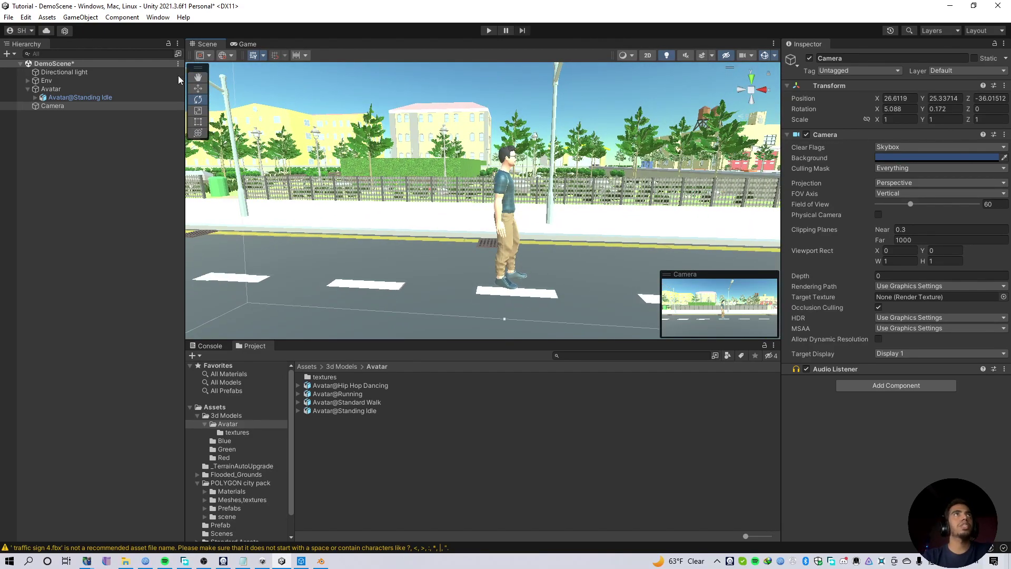
# Step: Preview the Game view in Play mode and make the Camera a child of Avatar
pyautogui.click(244, 44)
pyautogui.click(488, 30)
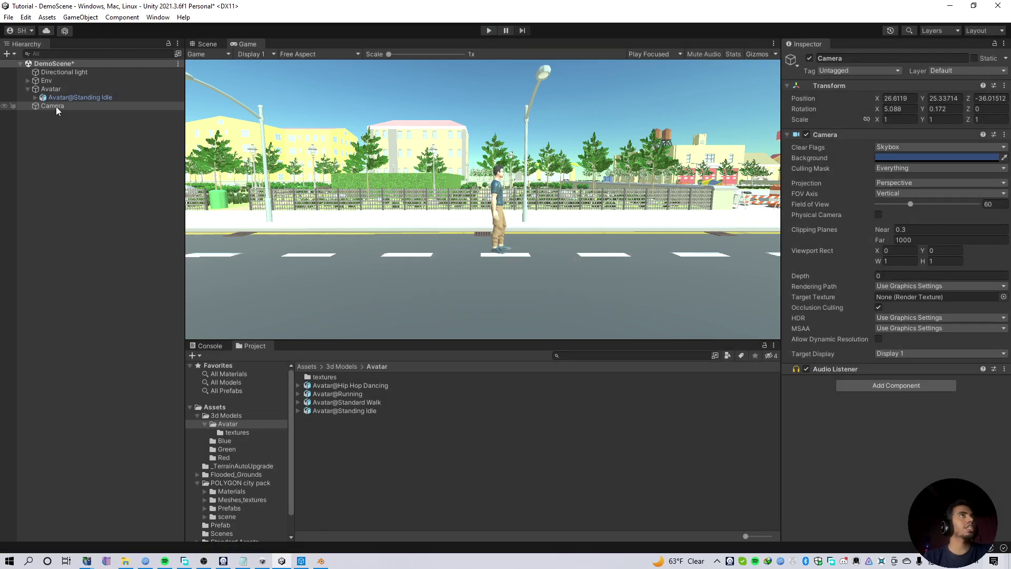
pyautogui.moveTo(56, 110)
pyautogui.mouseDown()
pyautogui.moveTo(66, 98)
pyautogui.moveTo(50, 95)
pyautogui.mouseUp()
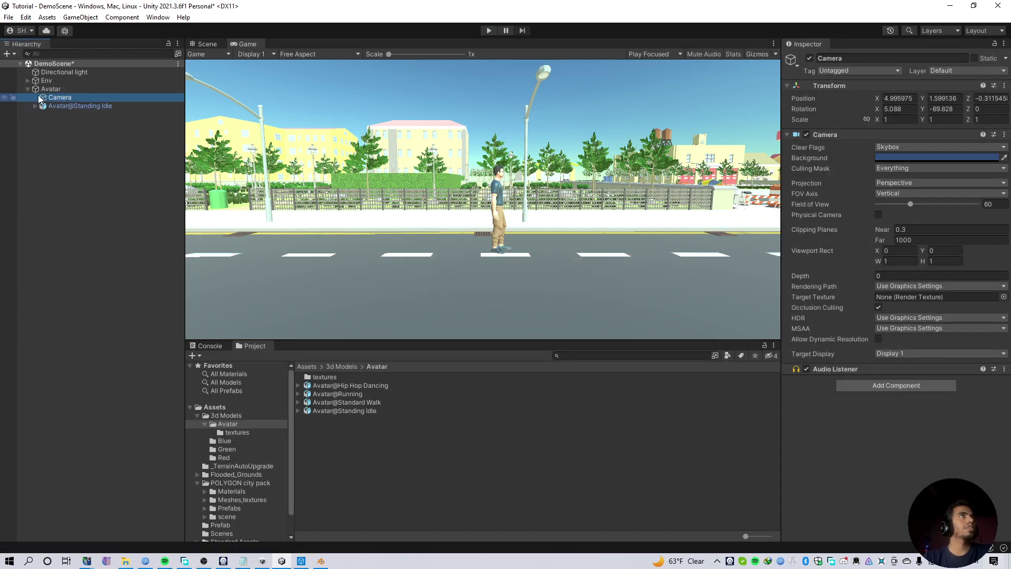
pyautogui.click(28, 90)
pyautogui.click(40, 90)
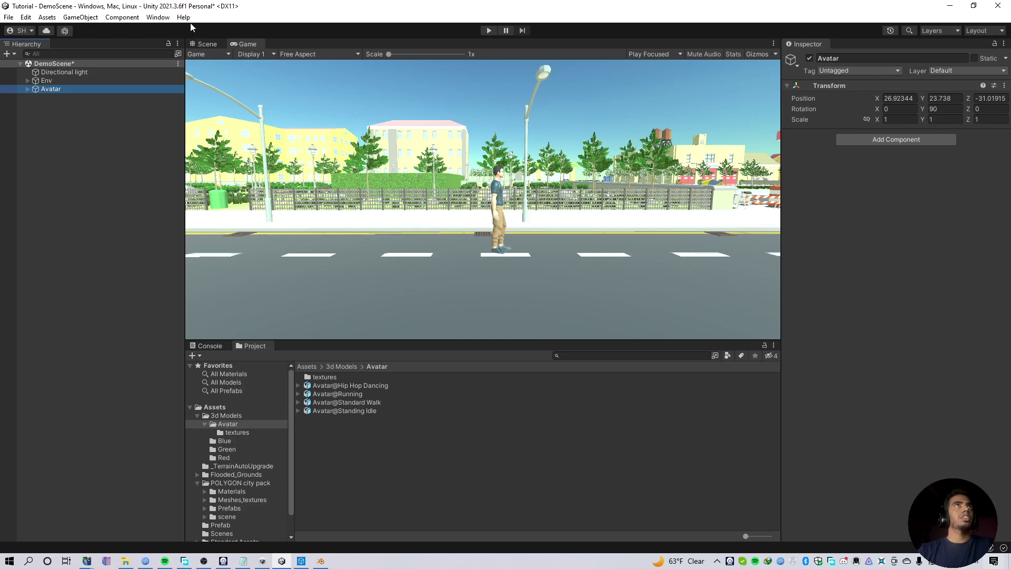
# Step: Open the Timeline window from Window > Sequencing and dock it beneath the Project panel
pyautogui.click(158, 18)
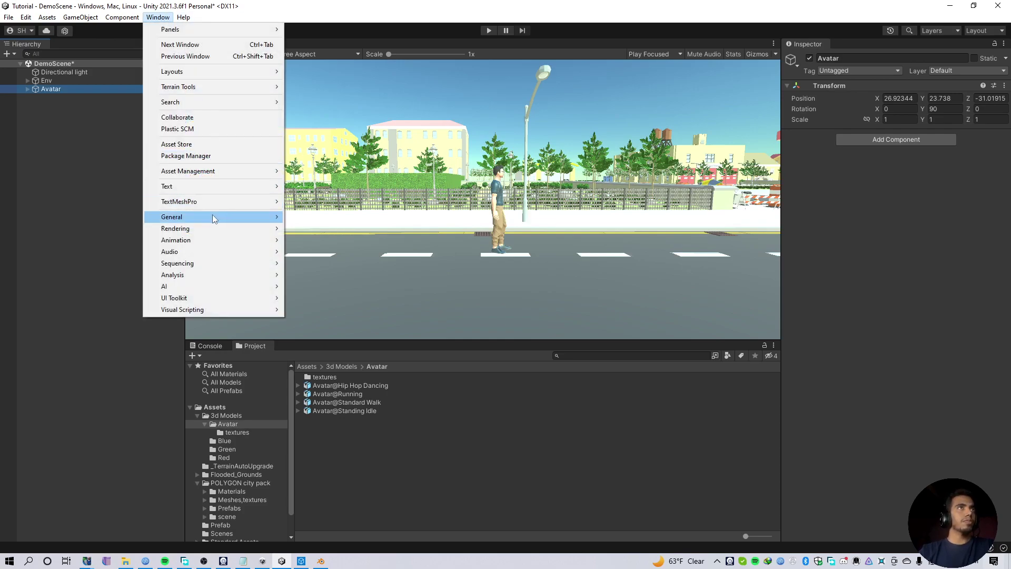
pyautogui.moveTo(212, 214)
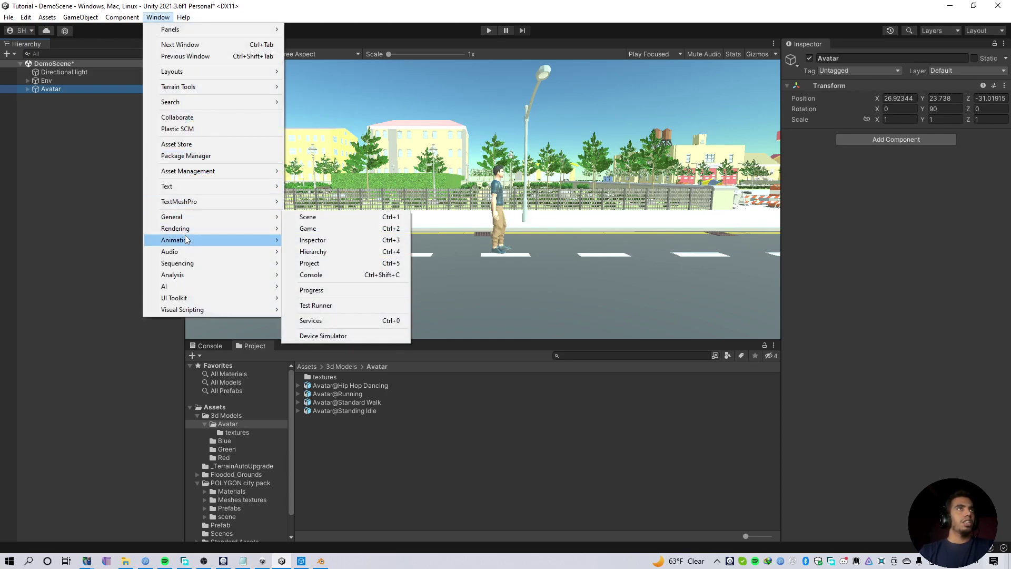
pyautogui.moveTo(188, 267)
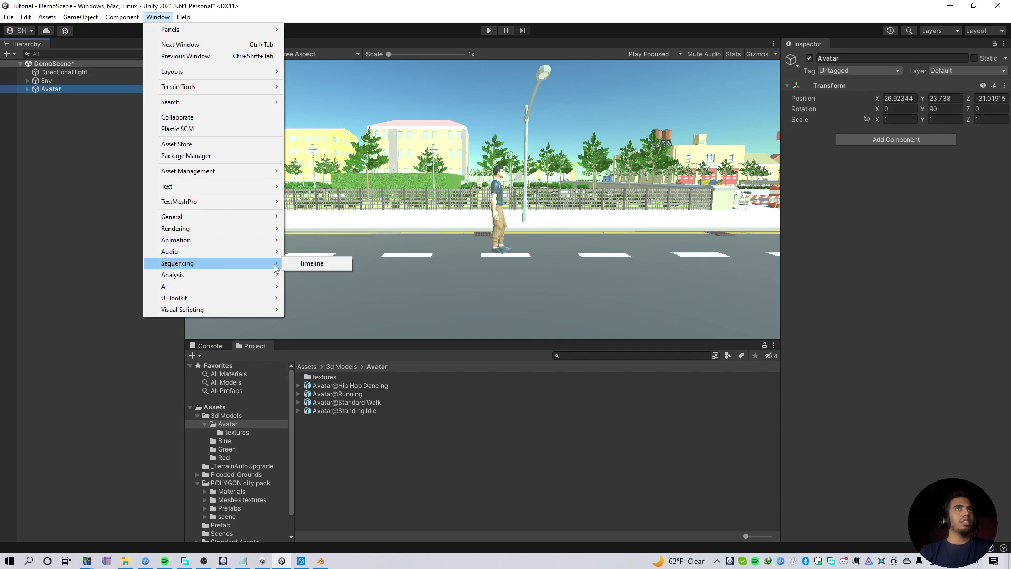
pyautogui.click(315, 265)
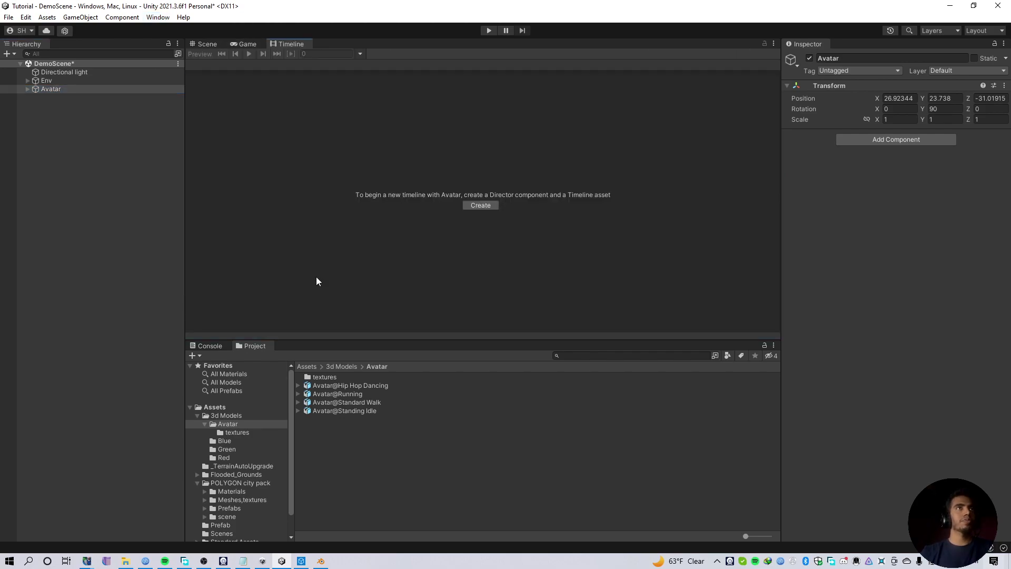
pyautogui.moveTo(286, 46); pyautogui.dragTo(381, 529)
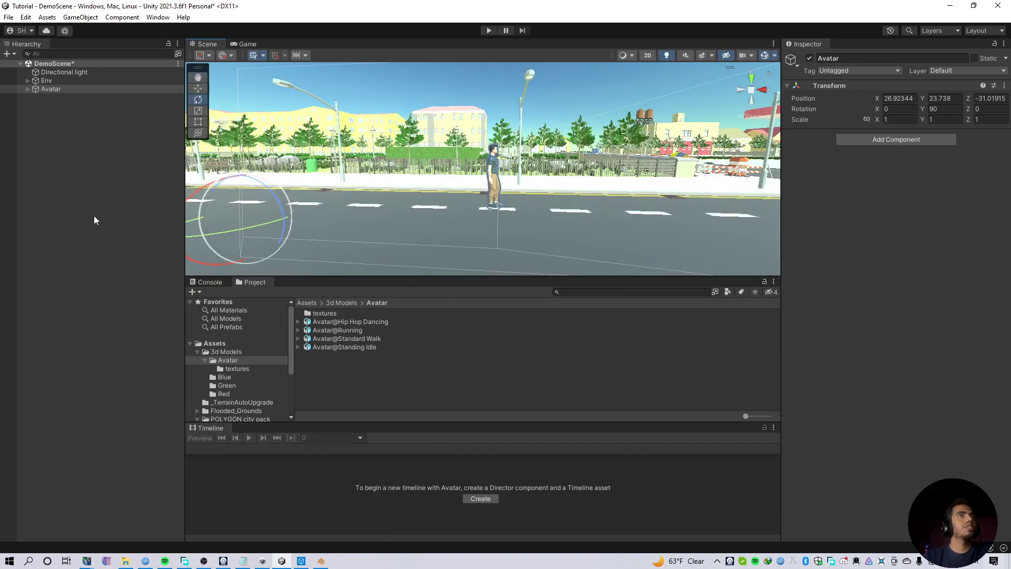
pyautogui.rightClick(50, 104)
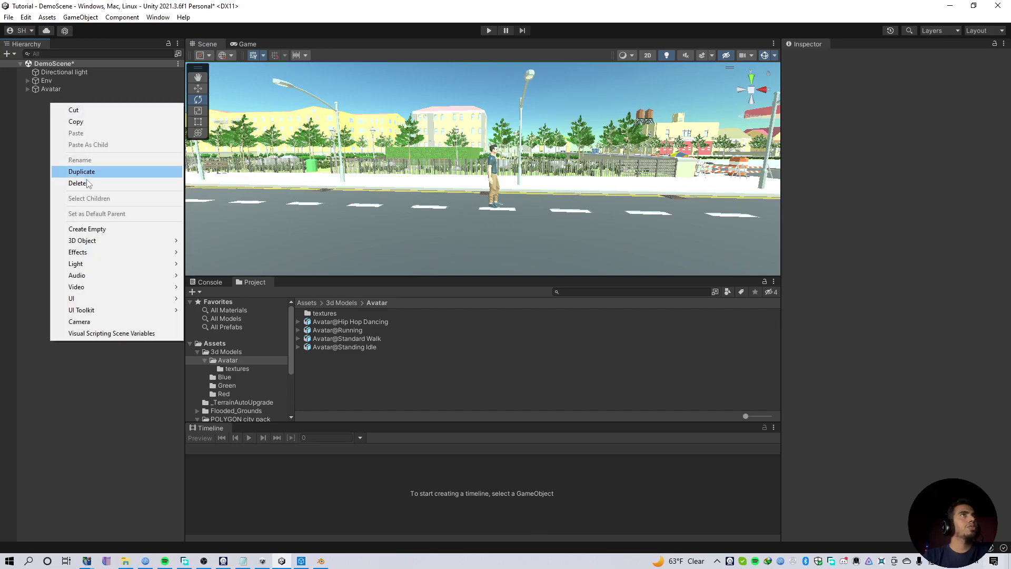
# Step: Create an empty GameObject in the Hierarchy named Timeline
pyautogui.click(95, 229)
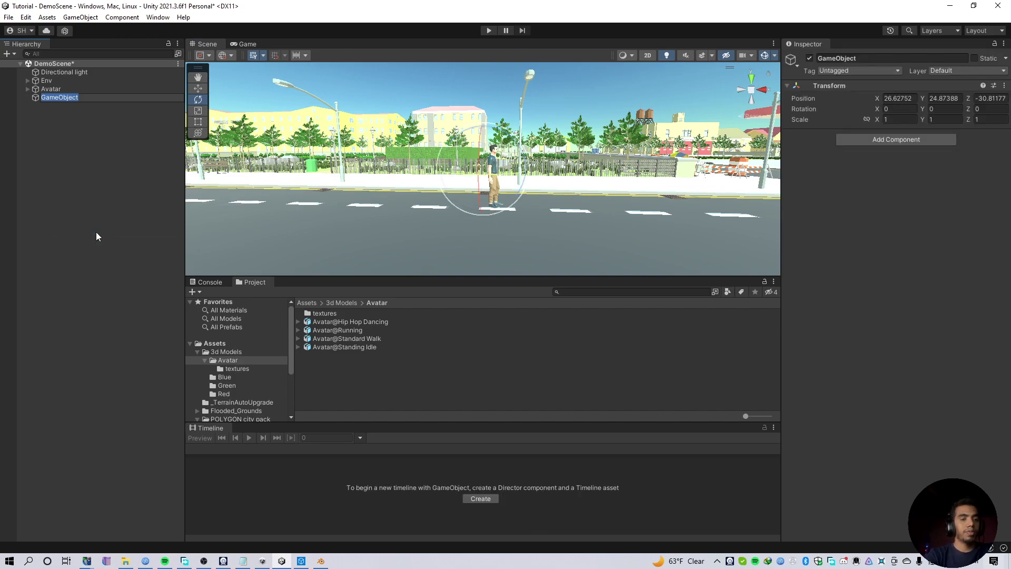
pyautogui.write('Timeline')
pyautogui.press('Return')
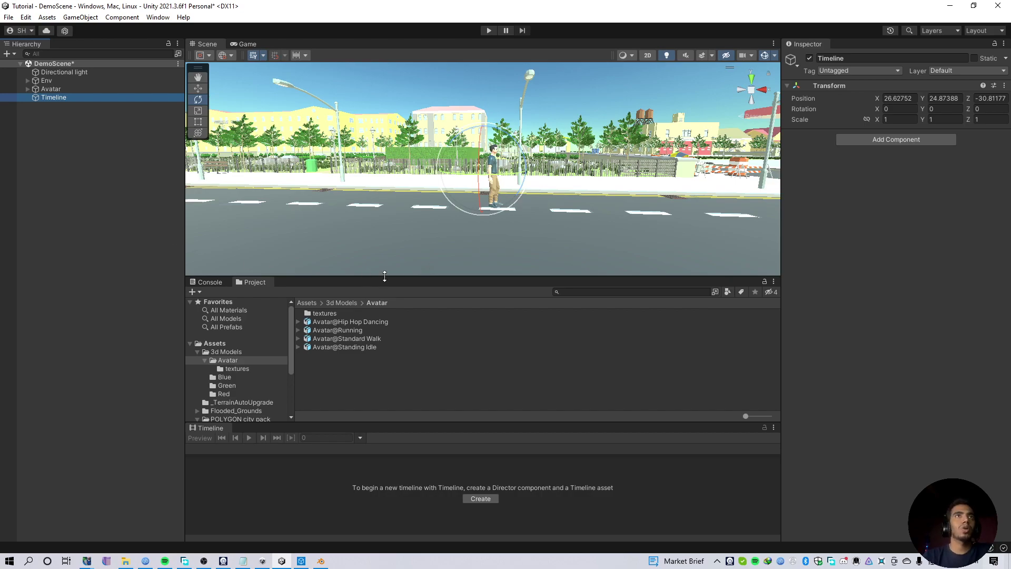
pyautogui.moveTo(385, 276); pyautogui.dragTo(397, 287)
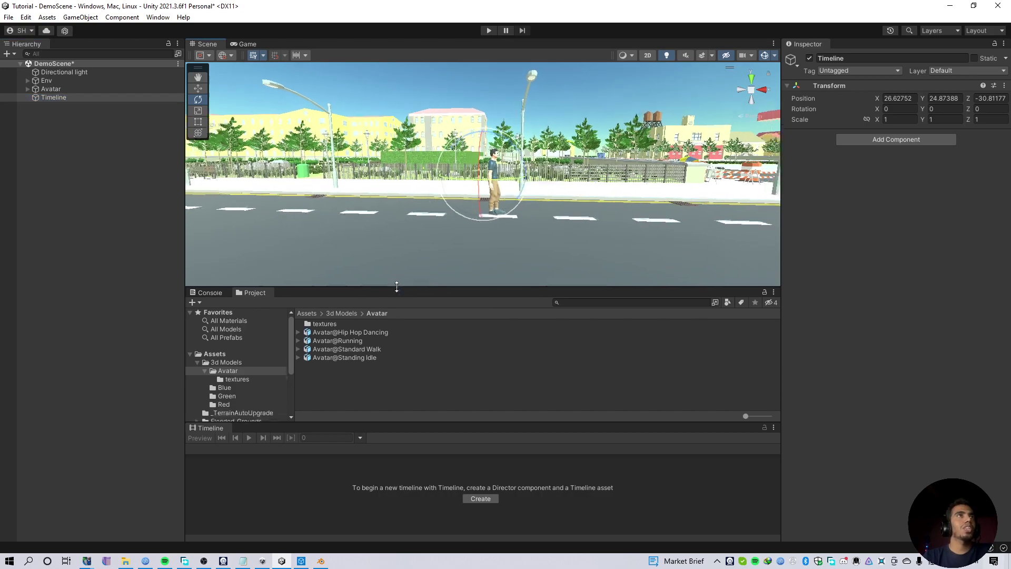
# Step: Create Timeline.playable in the Avatar folder, then drag Avatar@Standing Idle into the timeline
pyautogui.click(496, 499)
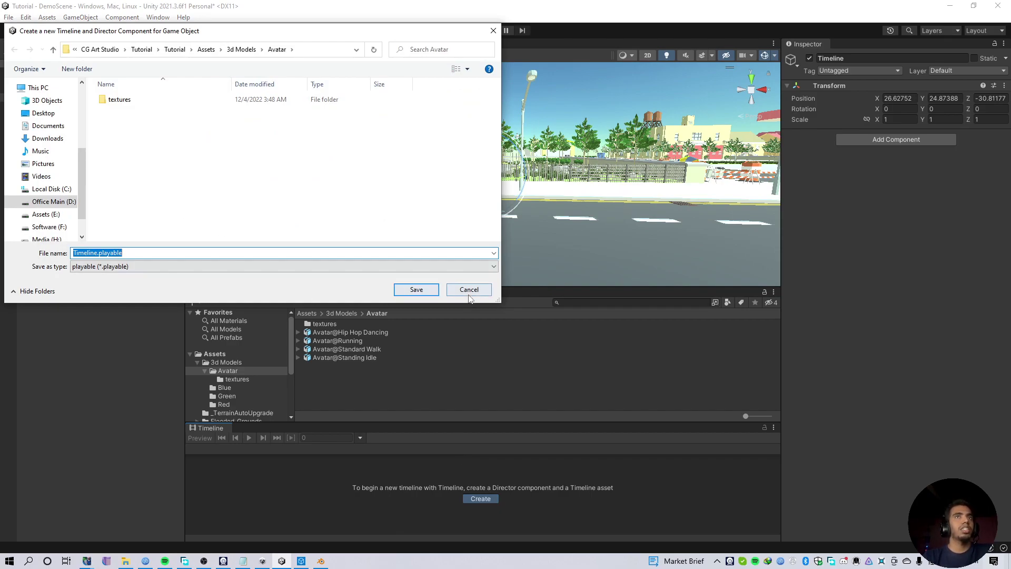
pyautogui.click(469, 290)
pyautogui.click(66, 100)
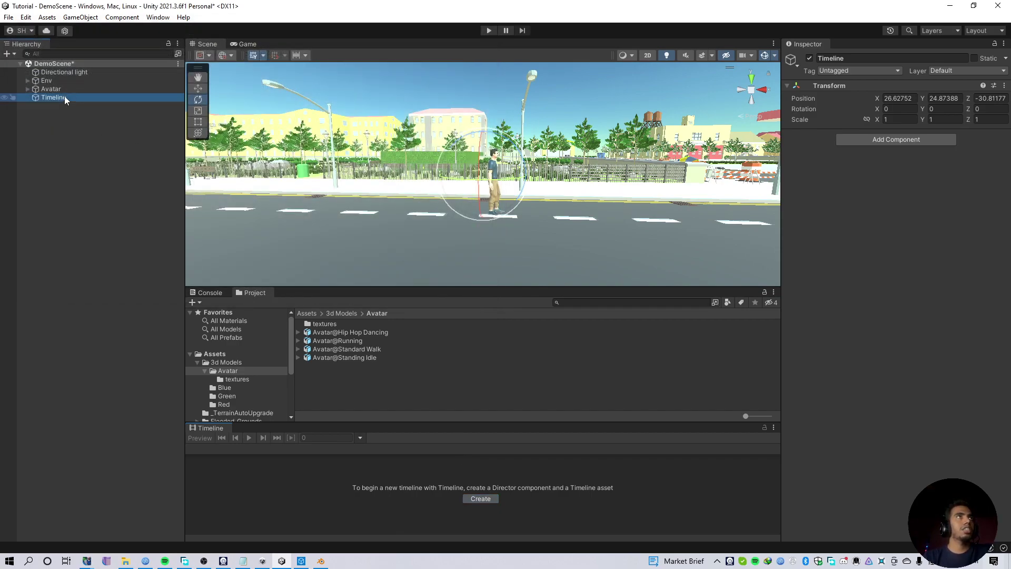
pyautogui.rightClick(67, 100)
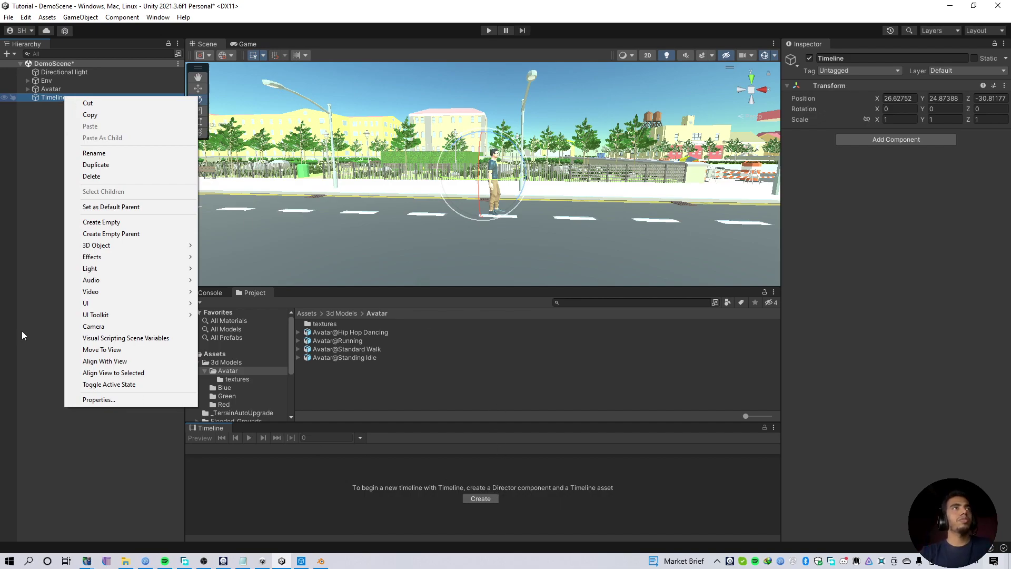
pyautogui.click(57, 101)
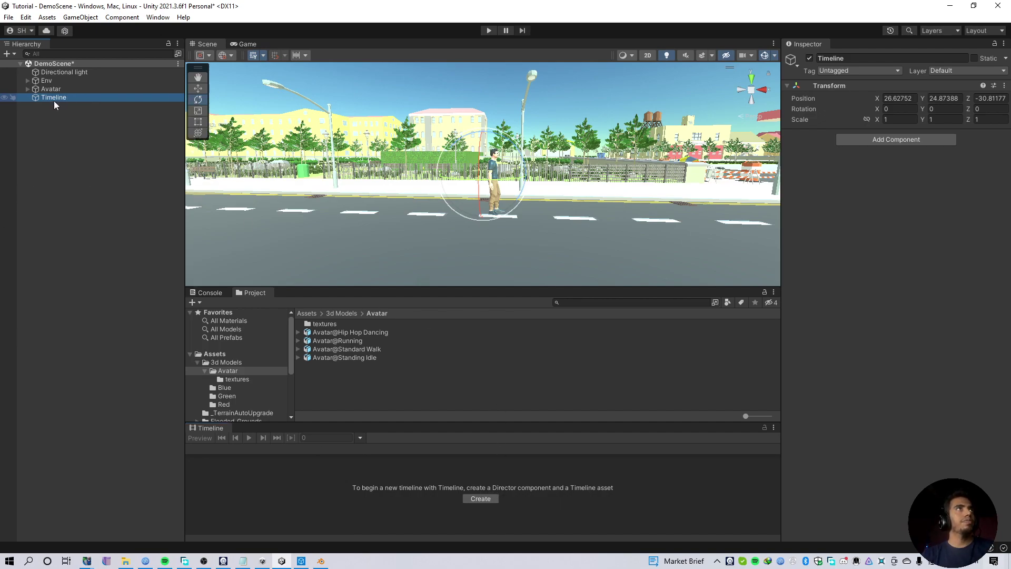
pyautogui.click(470, 499)
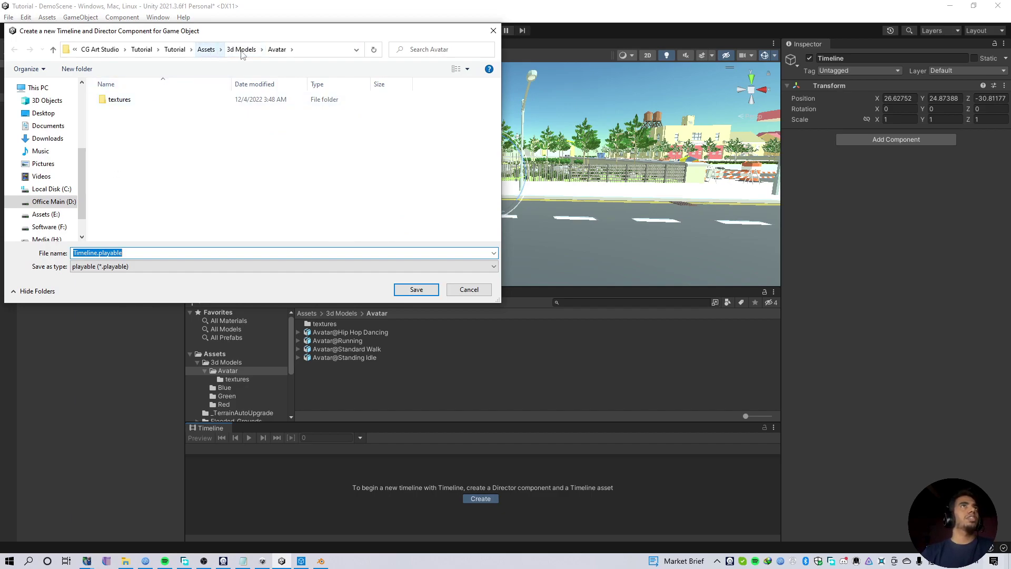
pyautogui.click(241, 49)
pyautogui.doubleClick(142, 103)
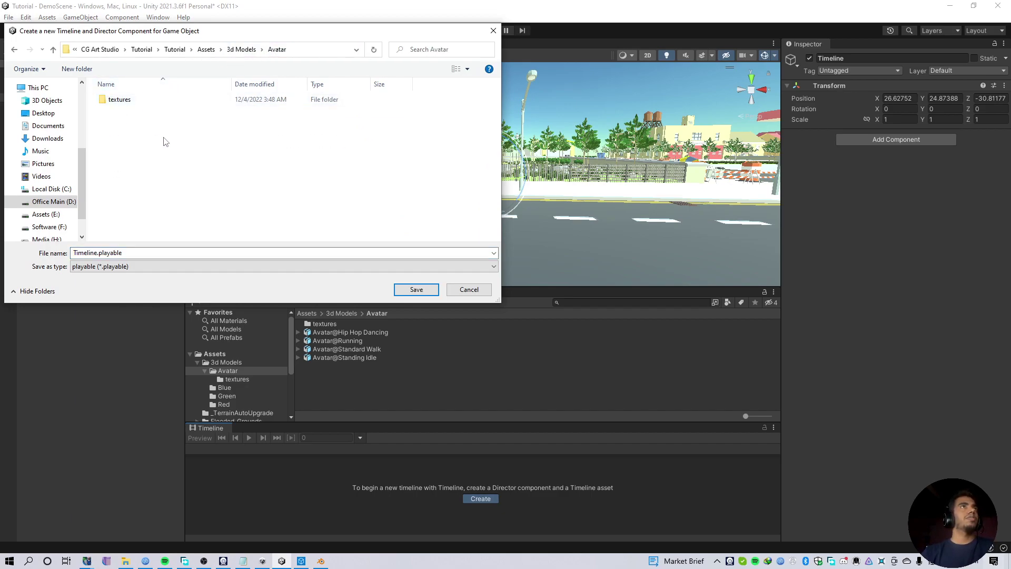
pyautogui.click(404, 290)
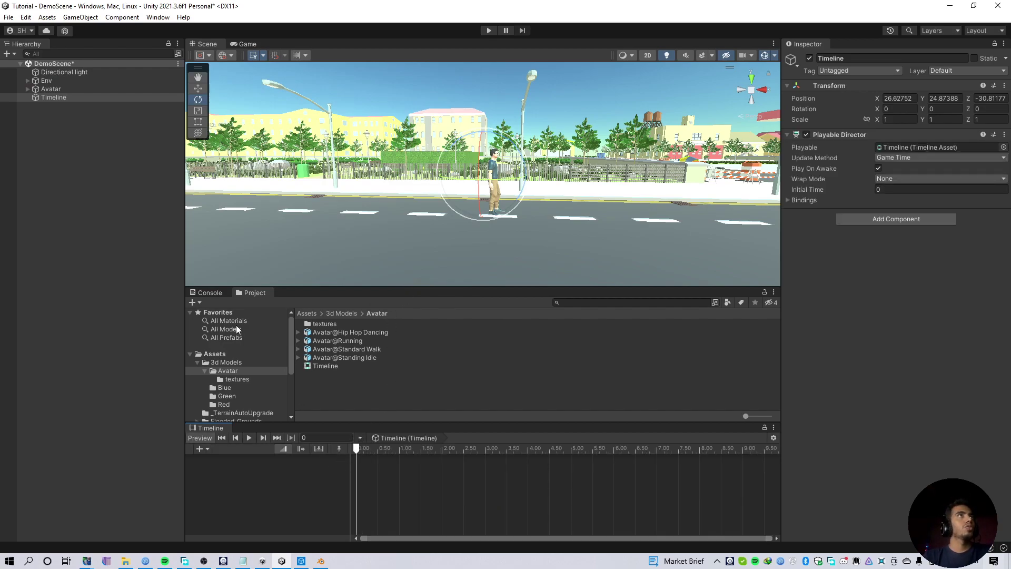
pyautogui.click(27, 89)
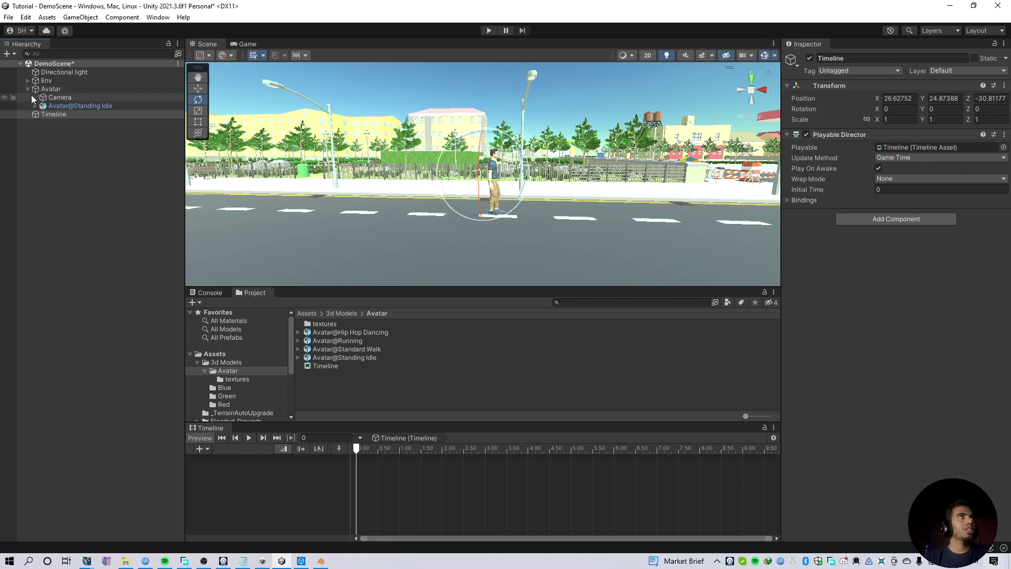
pyautogui.moveTo(68, 106); pyautogui.dragTo(325, 481)
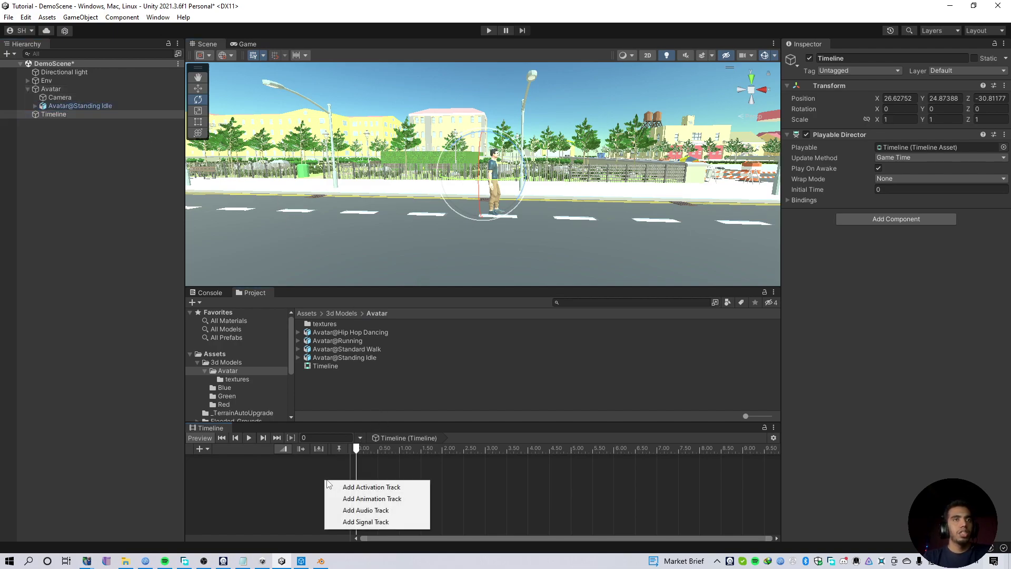
# Step: Add an Avatar@Standing Idle animation track holding the 6-second Standing Idle clip from 0
pyautogui.click(366, 499)
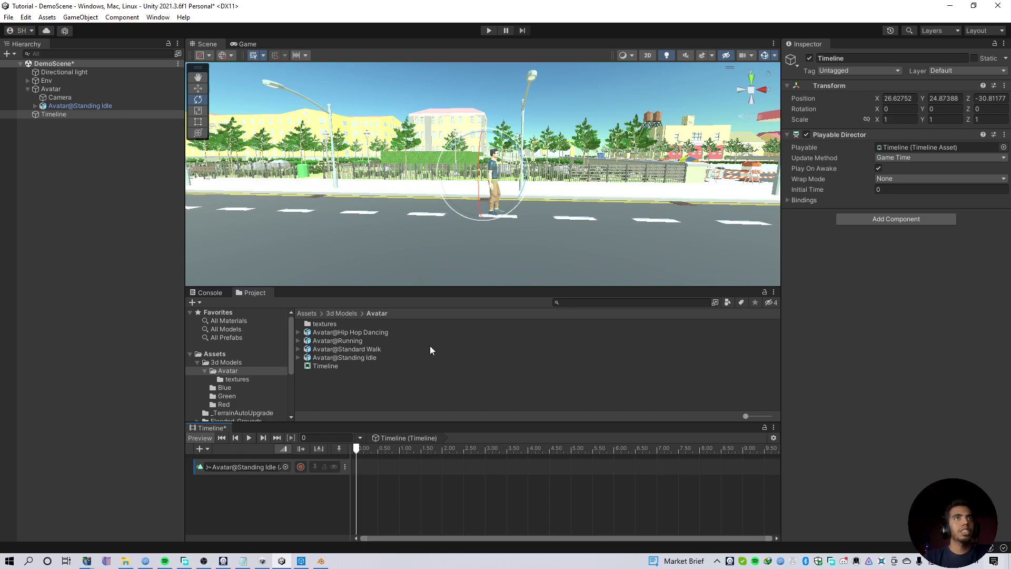
pyautogui.click(298, 358)
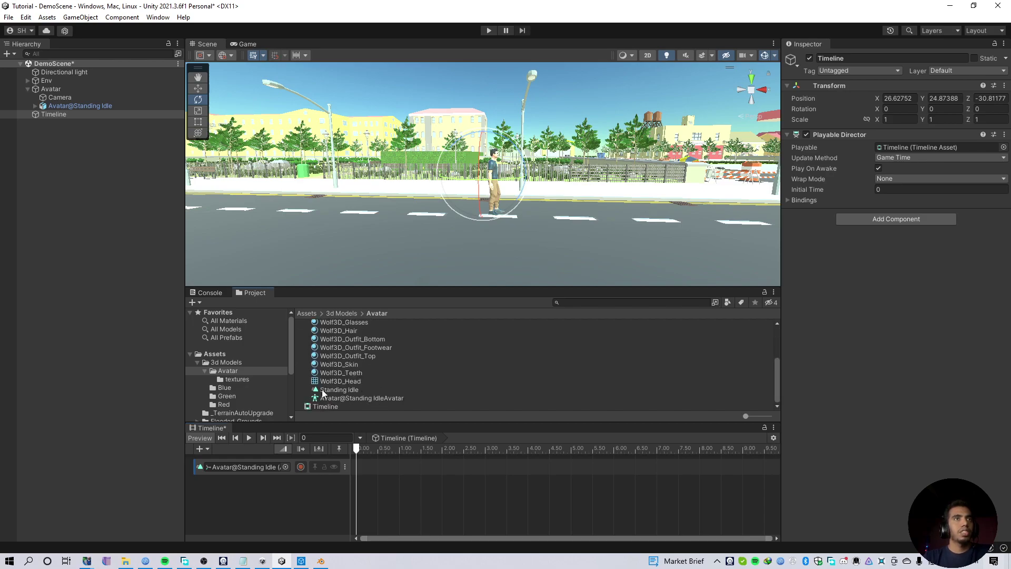
pyautogui.moveTo(345, 391); pyautogui.dragTo(404, 438)
pyautogui.moveTo(366, 469); pyautogui.dragTo(369, 470)
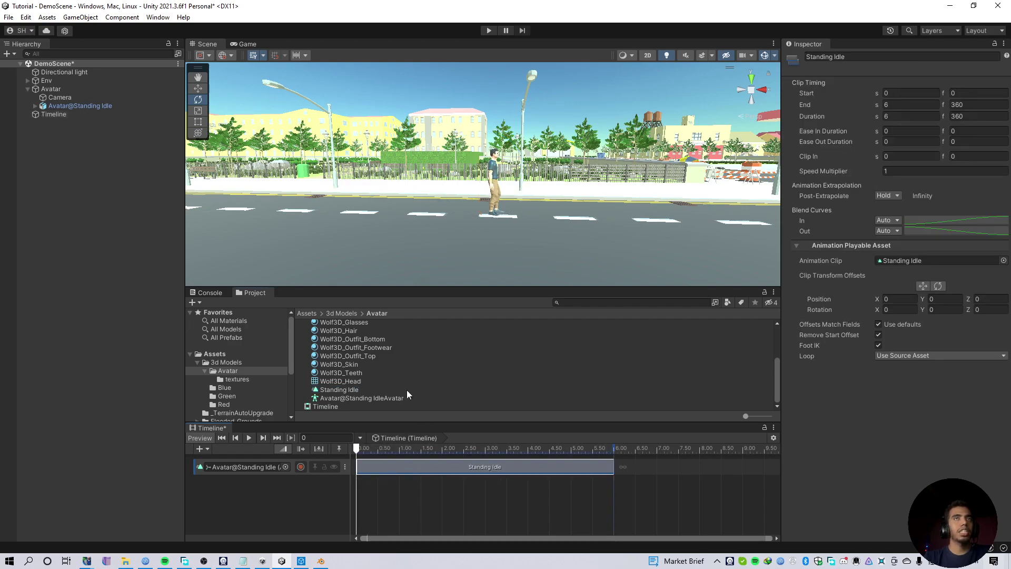
pyautogui.moveTo(357, 448); pyautogui.dragTo(357, 476)
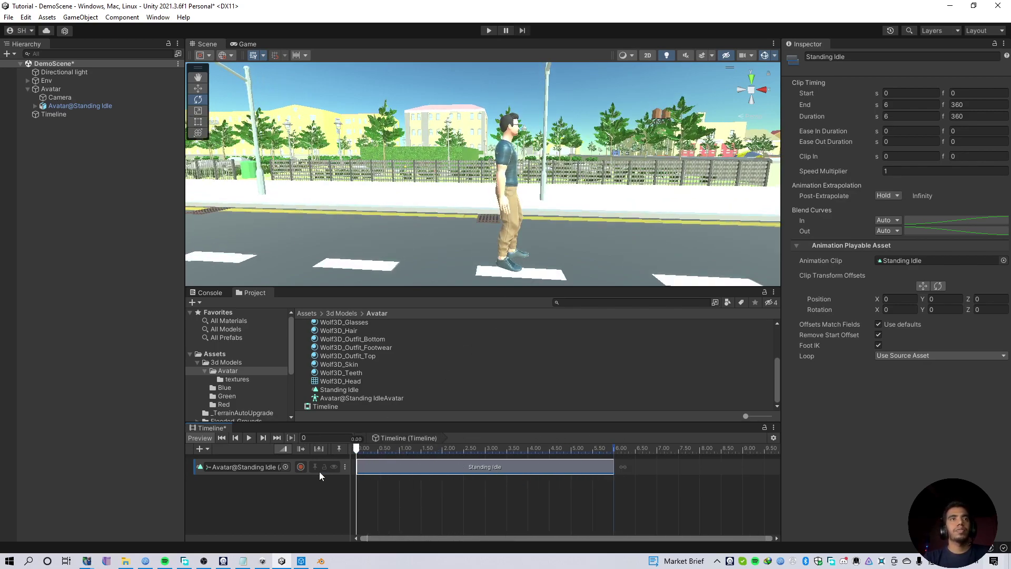
pyautogui.scroll(-2, 466, 452)
pyautogui.scroll(-1, 466, 452)
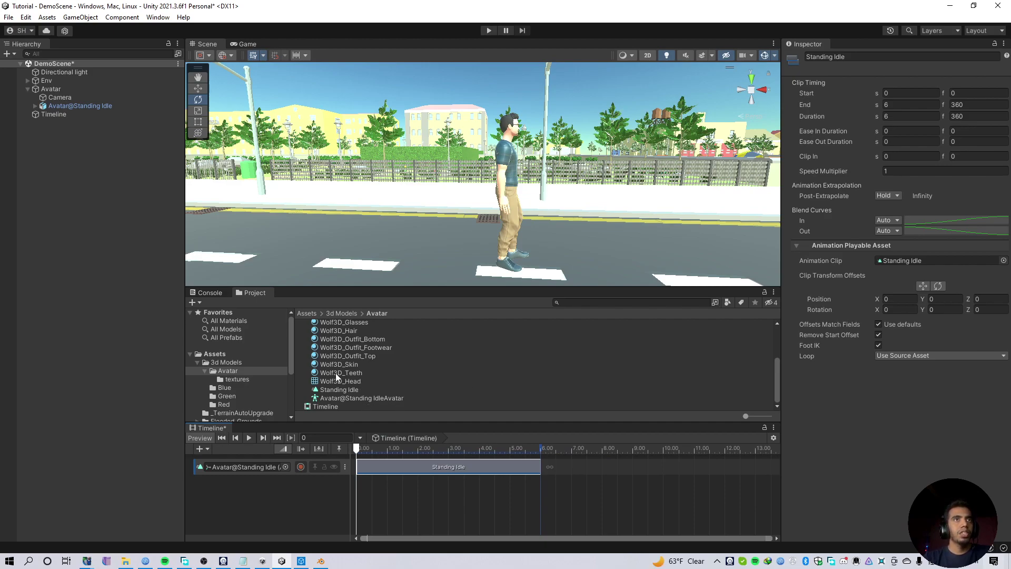
# Step: Place the 1.17-second Standard Walk clip after the Standing Idle clip, starting at 6 seconds
pyautogui.scroll(3, 314, 383)
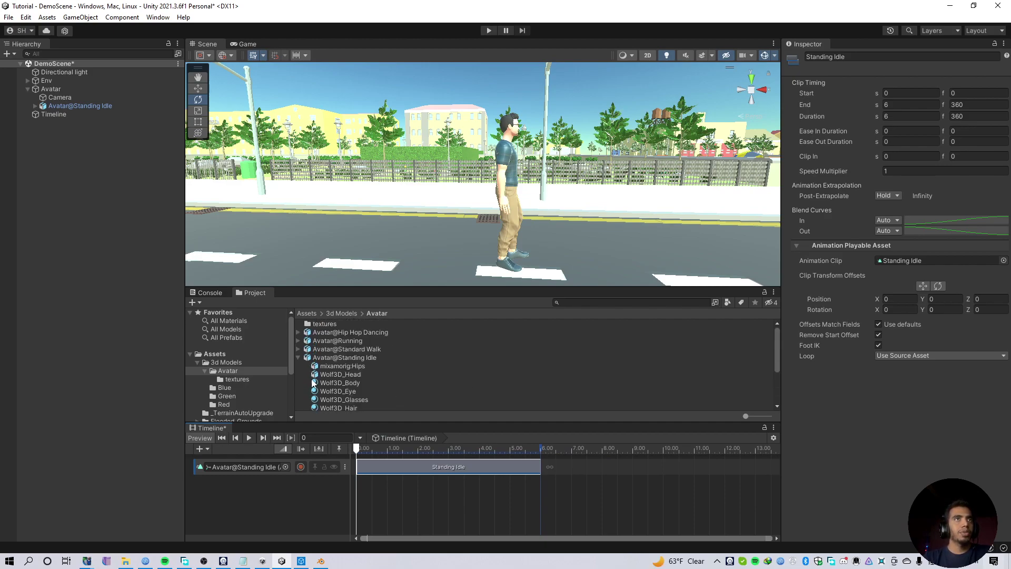
pyautogui.click(299, 358)
pyautogui.click(298, 349)
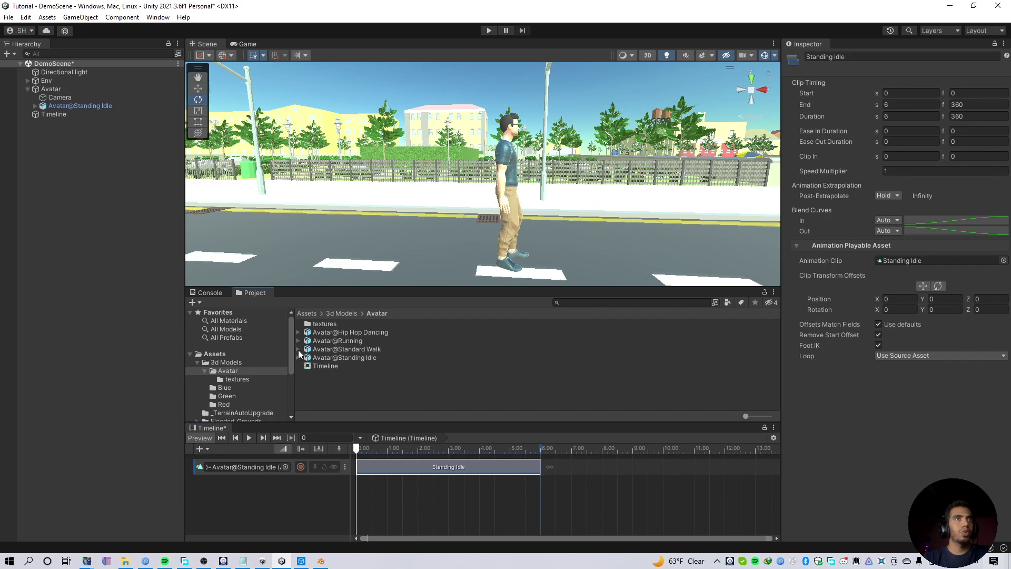
pyautogui.moveTo(338, 366); pyautogui.dragTo(561, 471)
pyautogui.scroll(5, 563, 475)
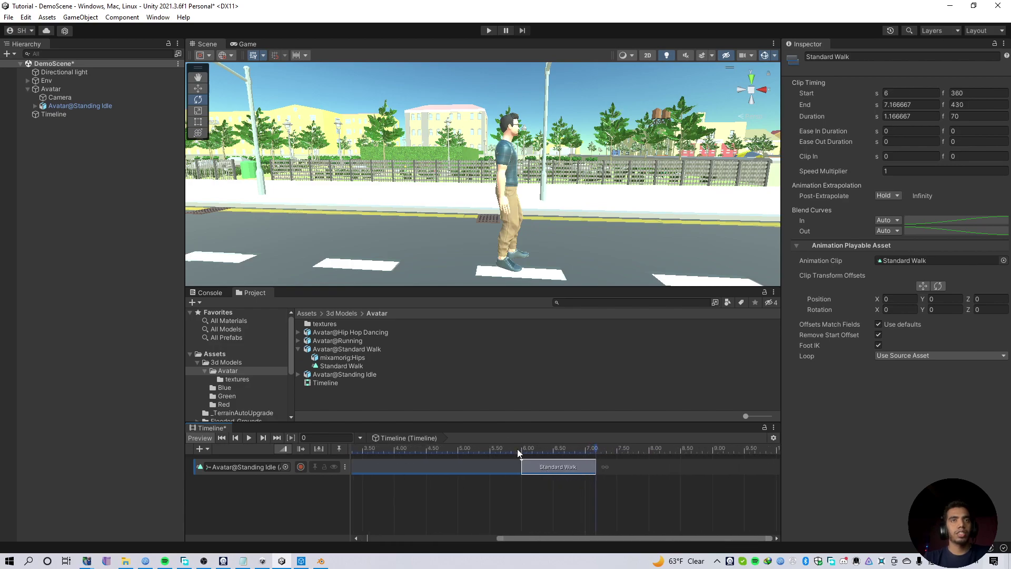
pyautogui.scroll(3, 519, 454)
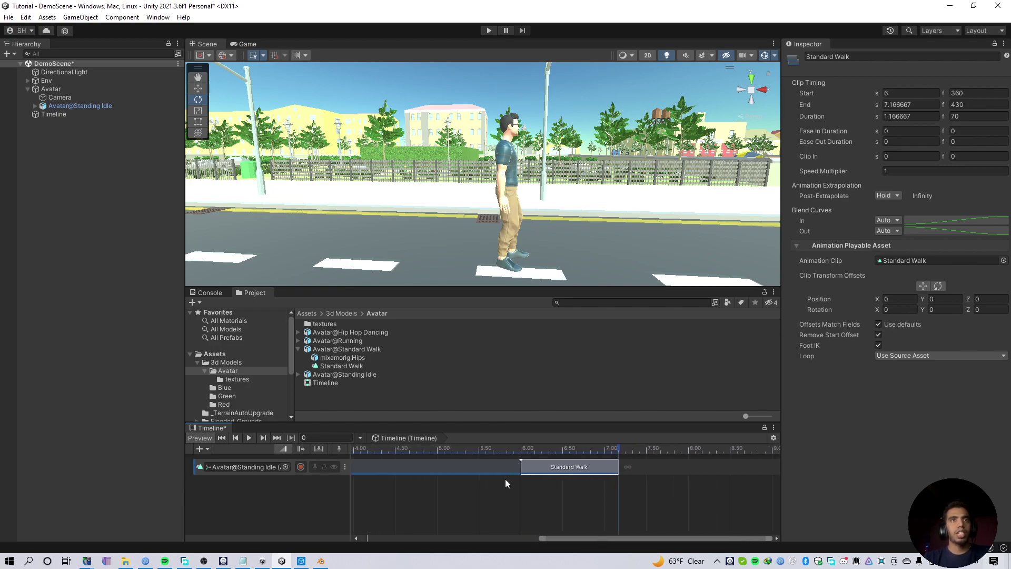
pyautogui.scroll(-2, 506, 483)
# Step: Scrub the playhead through the walk clip to preview it, then select the Timeline object
pyautogui.click(588, 450)
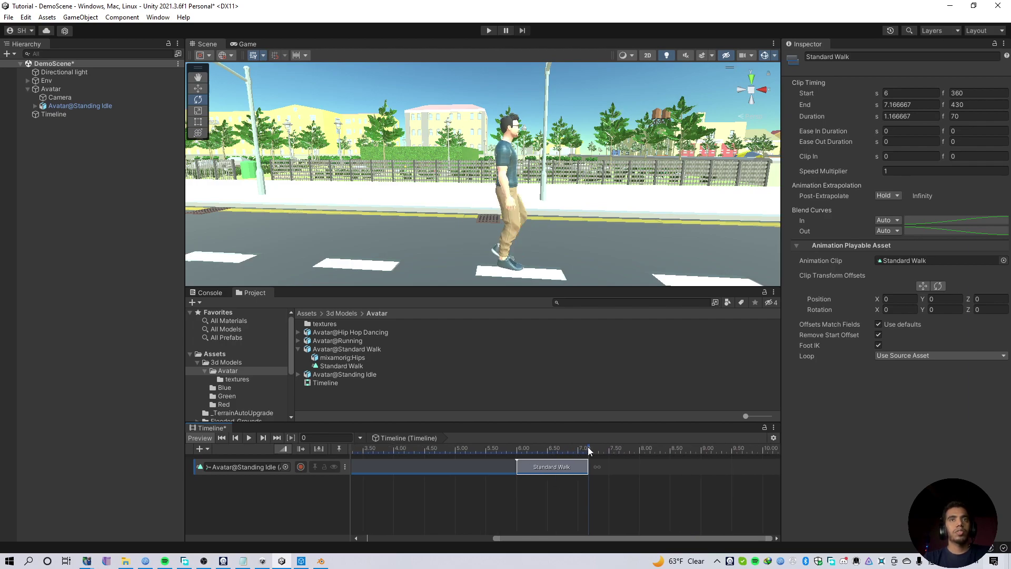
pyautogui.click(529, 449)
pyautogui.click(352, 367)
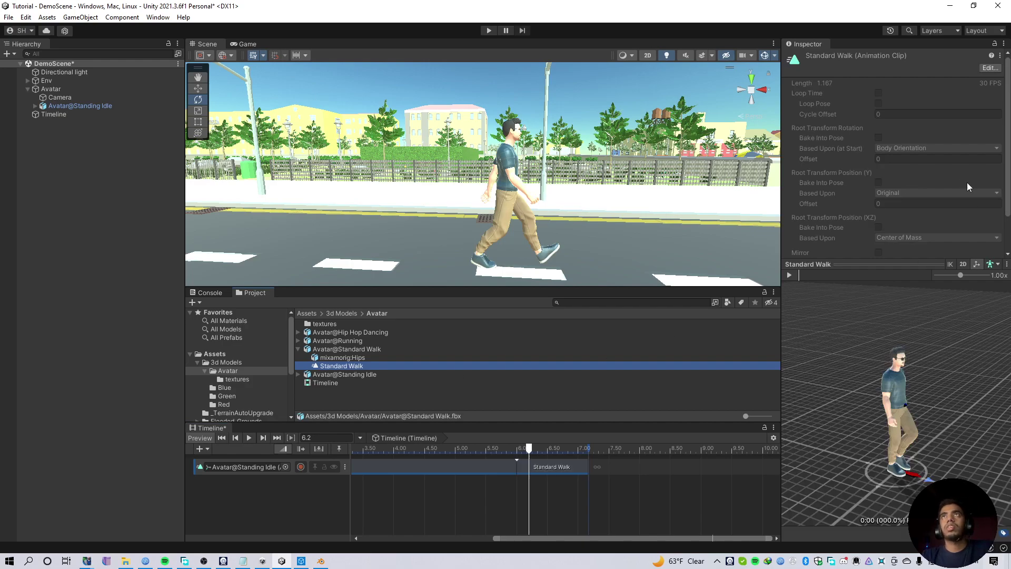
pyautogui.moveTo(410, 449); pyautogui.dragTo(533, 473)
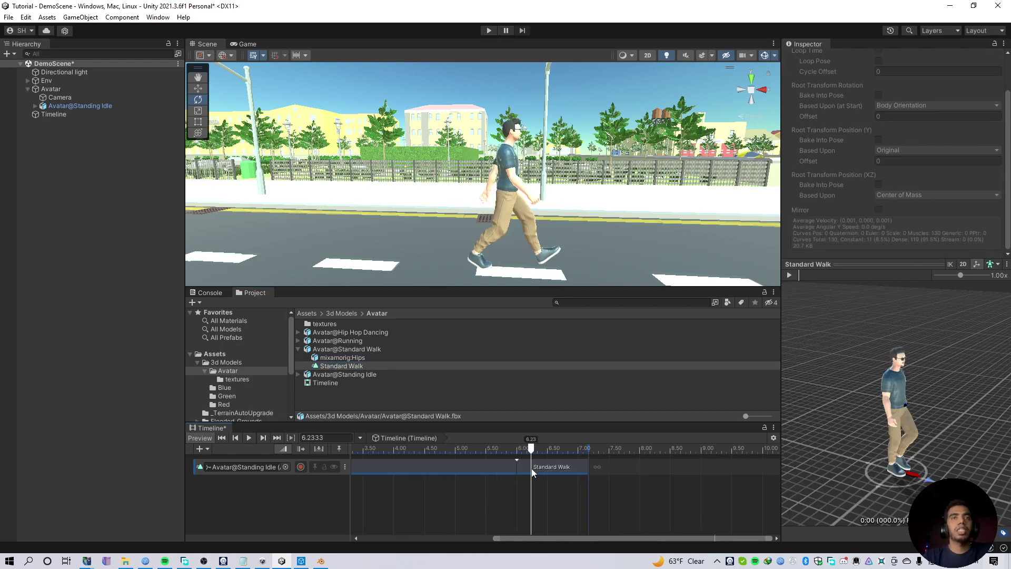
pyautogui.click(533, 468)
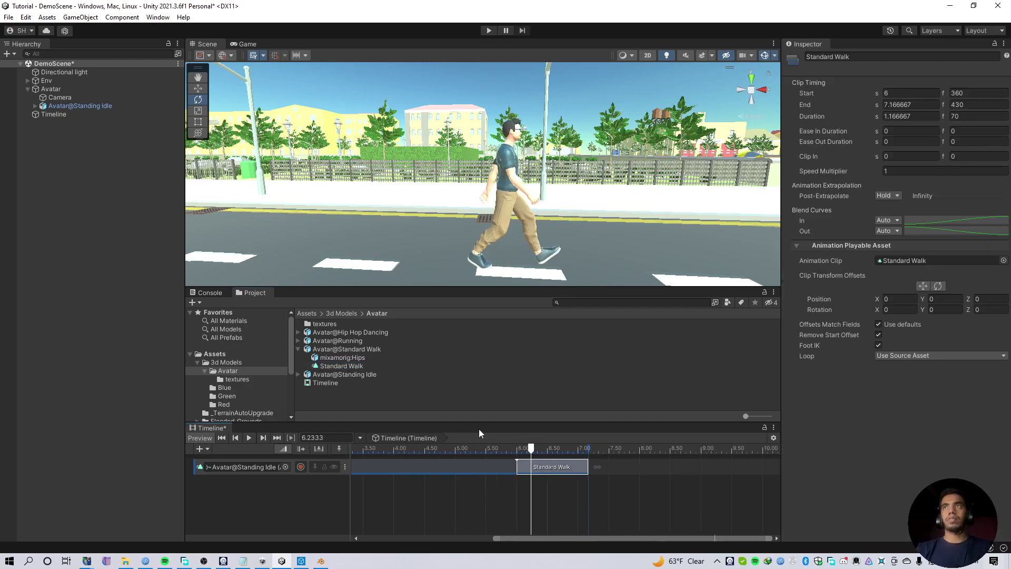
pyautogui.scroll(3, 546, 474)
pyautogui.click(589, 492)
pyautogui.click(594, 493)
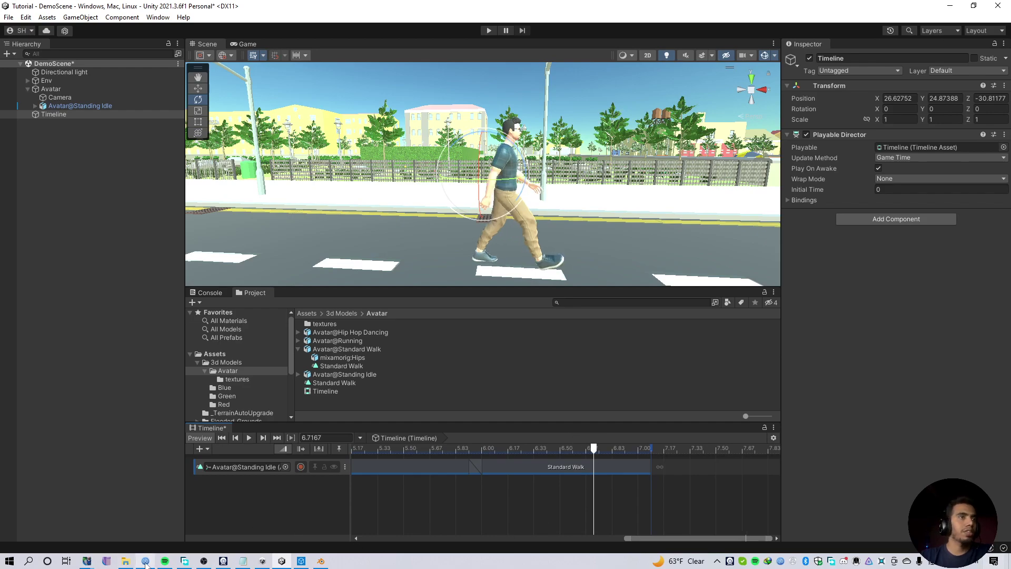
# Step: In Mixamo, uncheck In Place for Standard Walk and start its download
pyautogui.moveTo(107, 561)
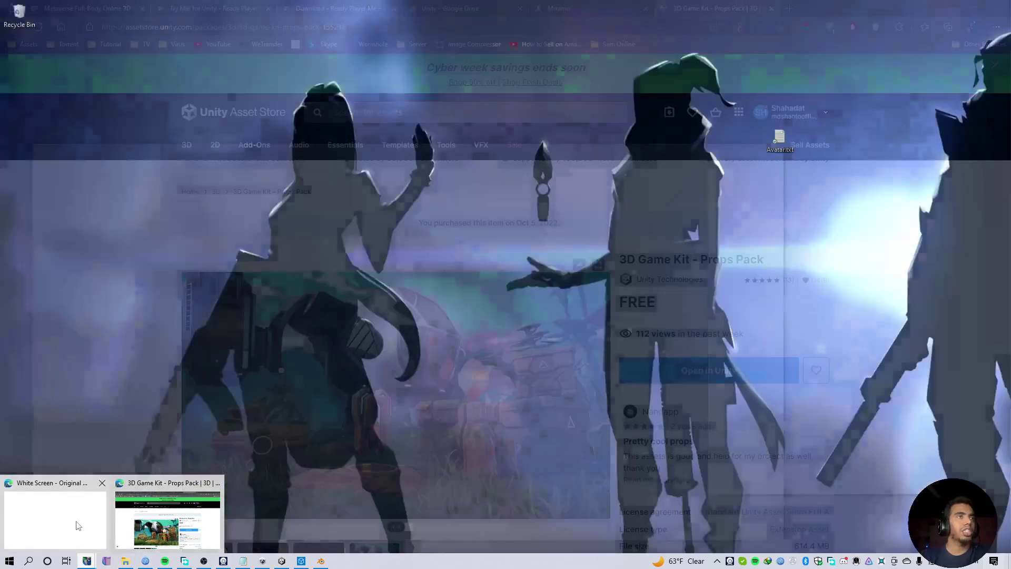
pyautogui.click(158, 522)
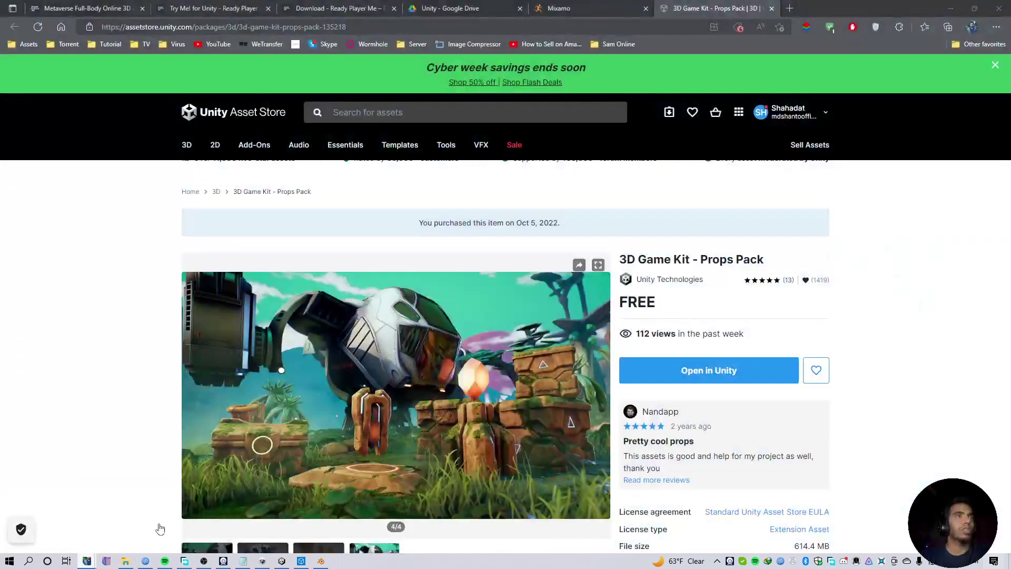
pyautogui.click(559, 8)
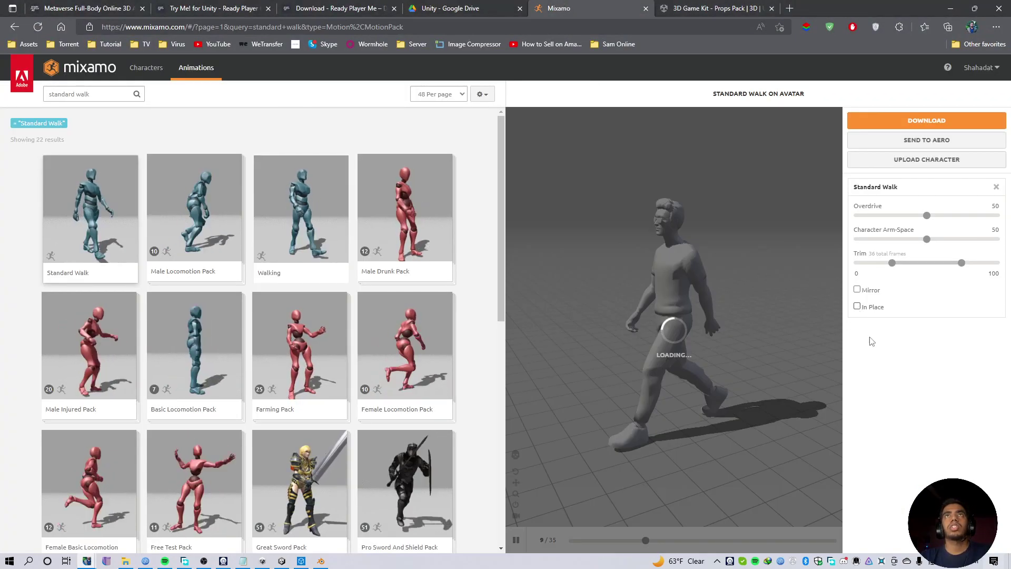
pyautogui.click(857, 306)
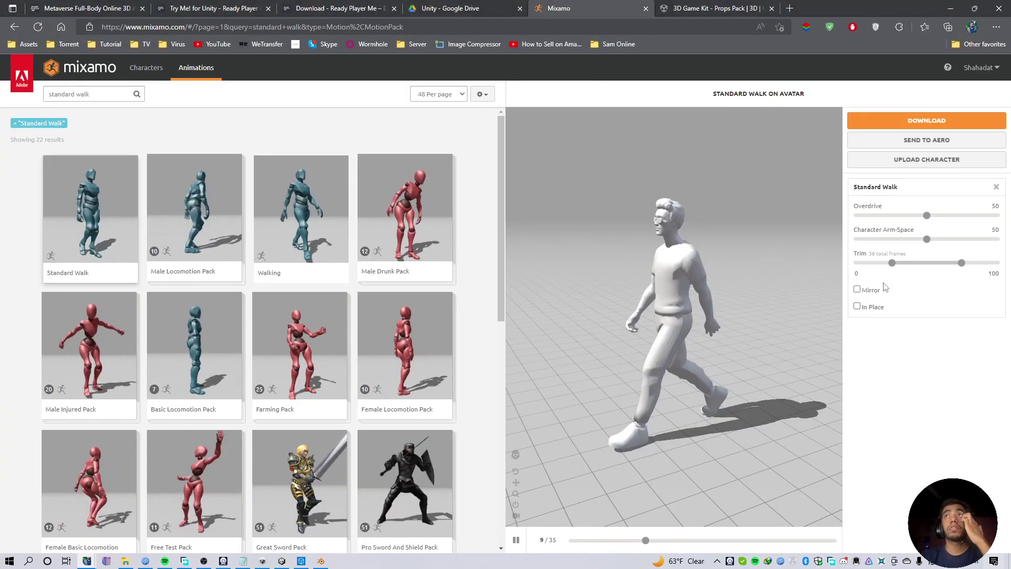
pyautogui.click(916, 122)
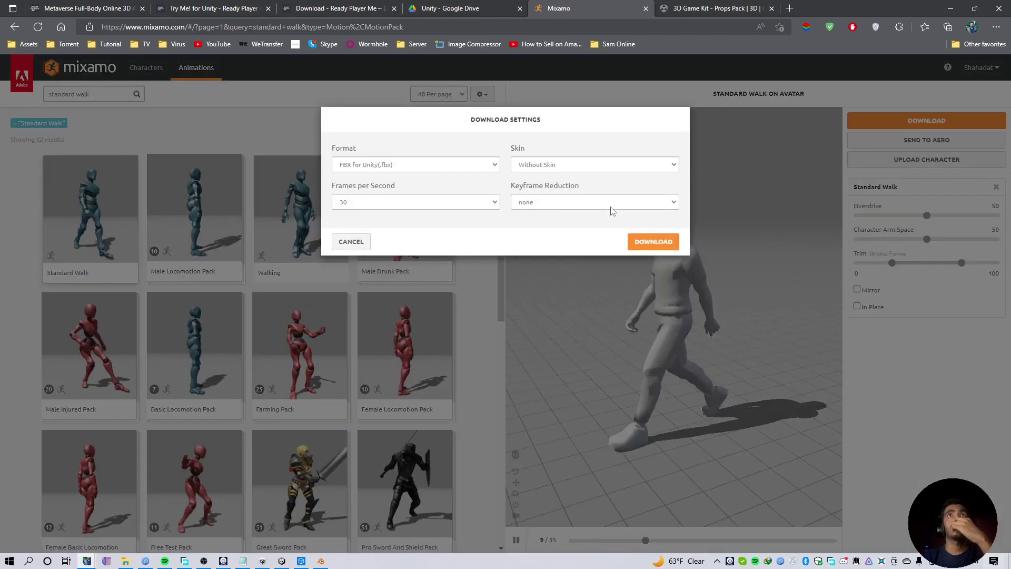
pyautogui.click(638, 243)
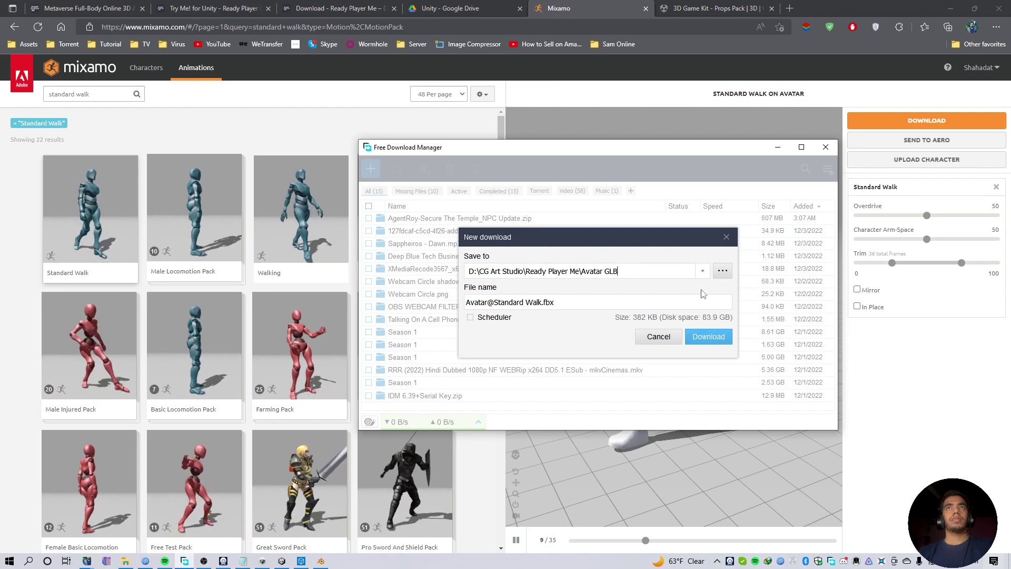
# Step: Save Avatar@Standard Walk.fbx into the Avatar GLB folder via Free Download Manager
pyautogui.click(722, 271)
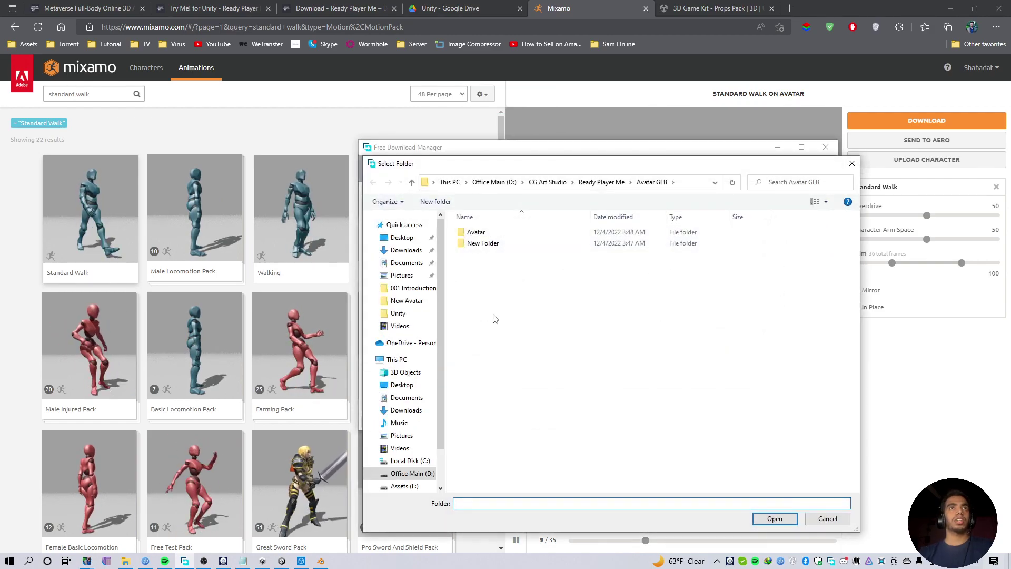
pyautogui.click(397, 359)
pyautogui.click(833, 521)
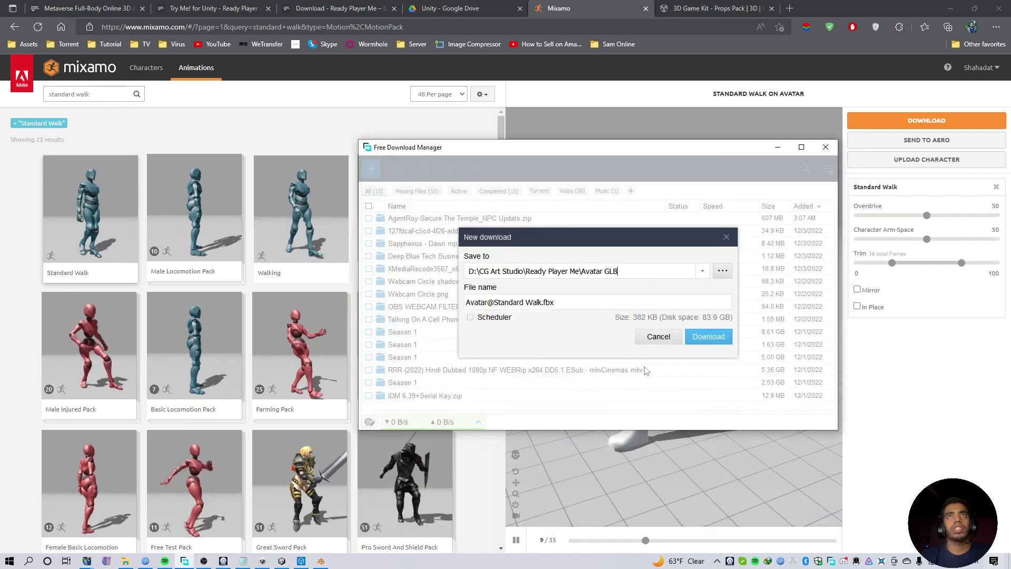
pyautogui.click(709, 337)
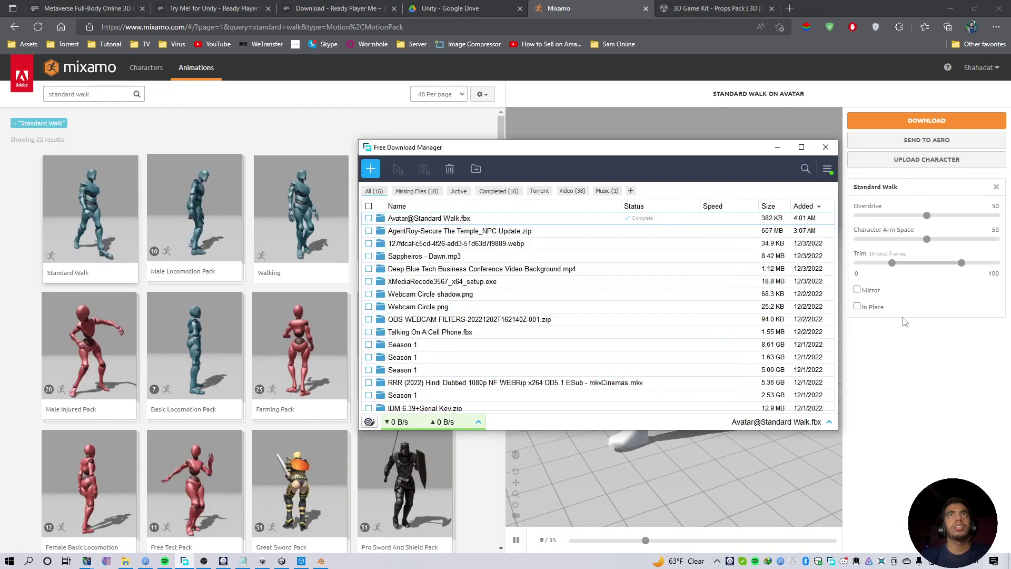
pyautogui.click(916, 386)
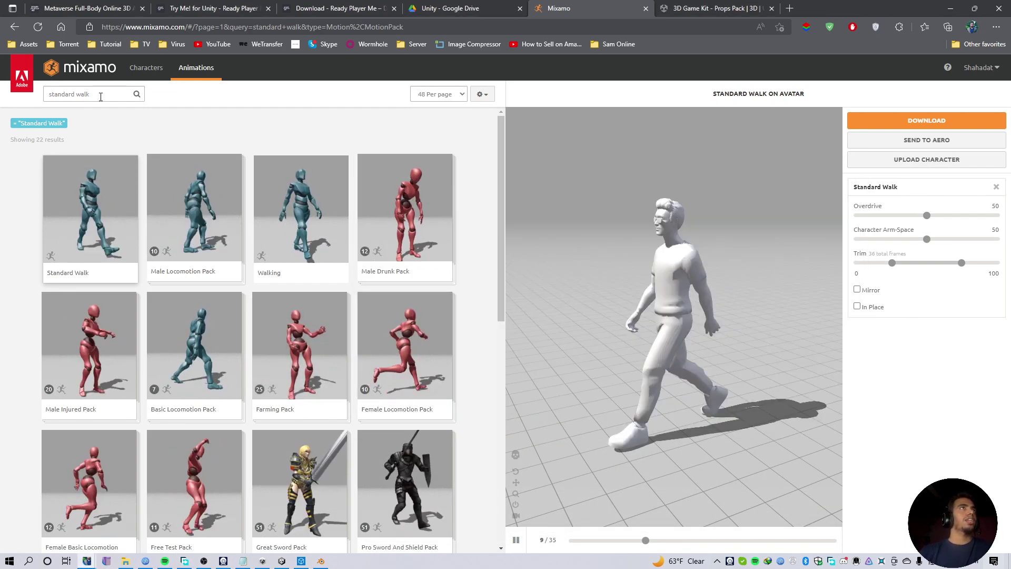
pyautogui.click(71, 94)
# Step: Search Mixamo for 'standard run' and select the Standard Run animation
pyautogui.doubleClick(79, 94)
pyautogui.write('run')
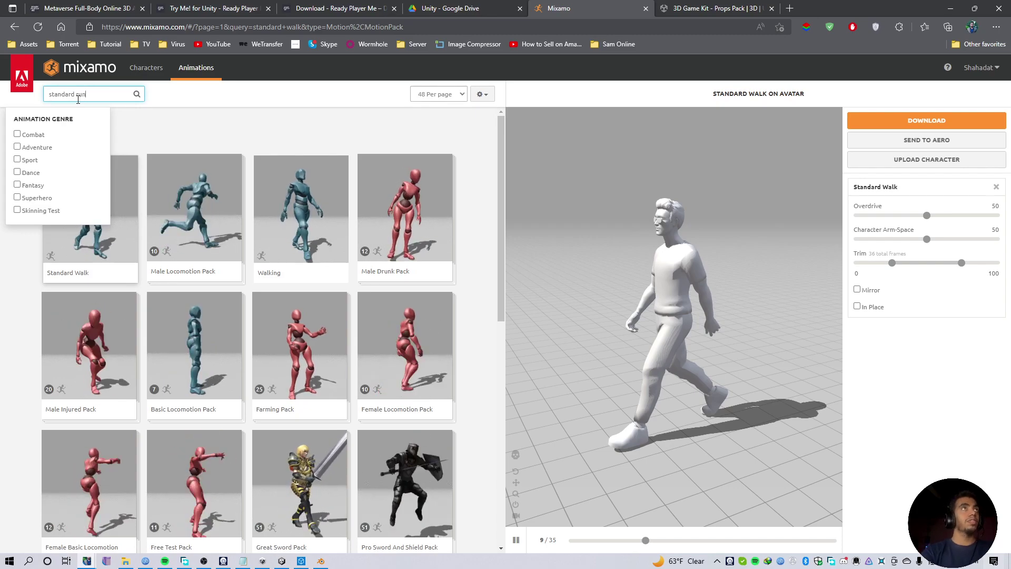
pyautogui.press('Return')
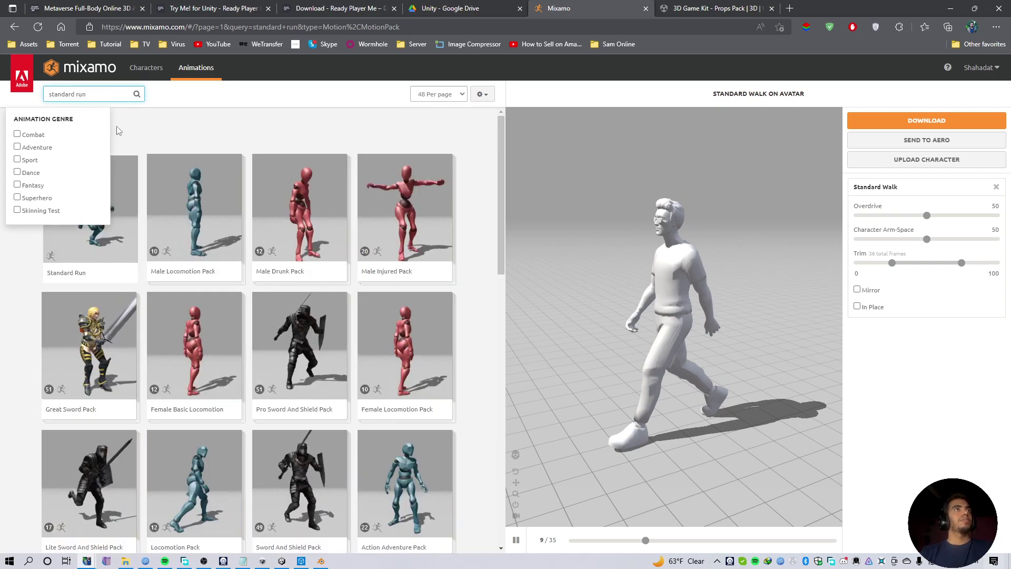
pyautogui.click(104, 214)
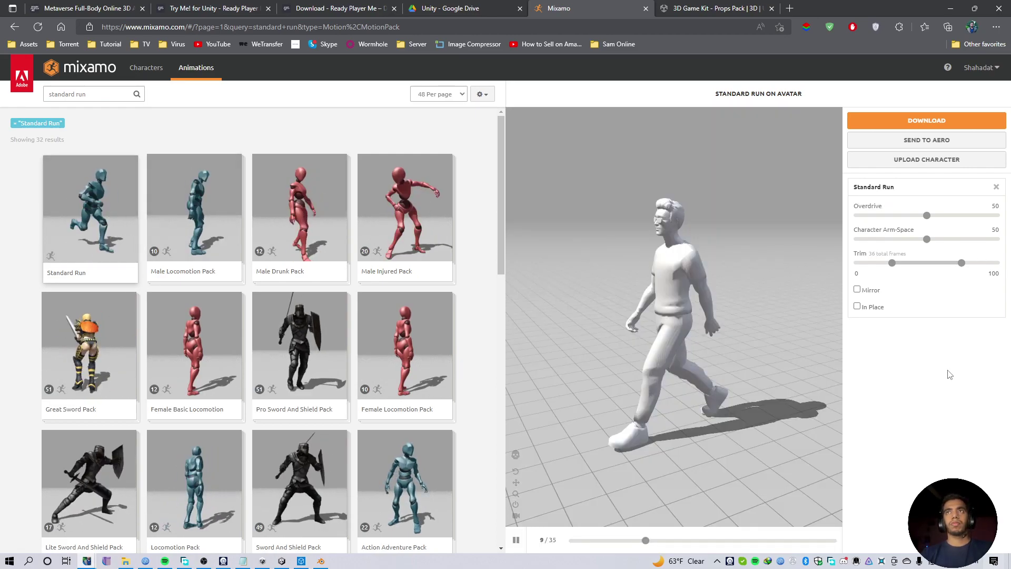
pyautogui.click(288, 243)
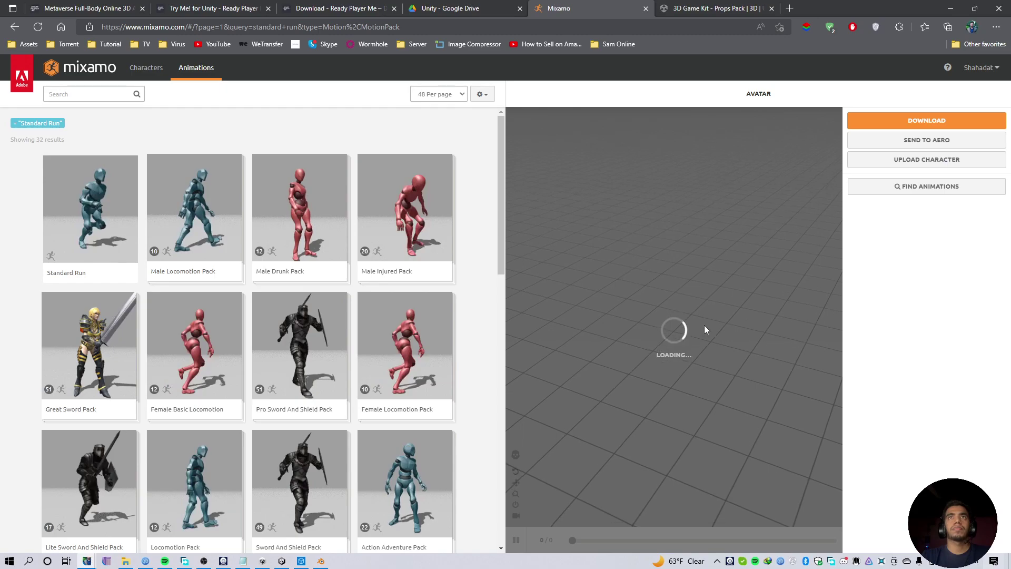
pyautogui.moveTo(689, 325); pyautogui.dragTo(672, 292)
pyautogui.click(100, 223)
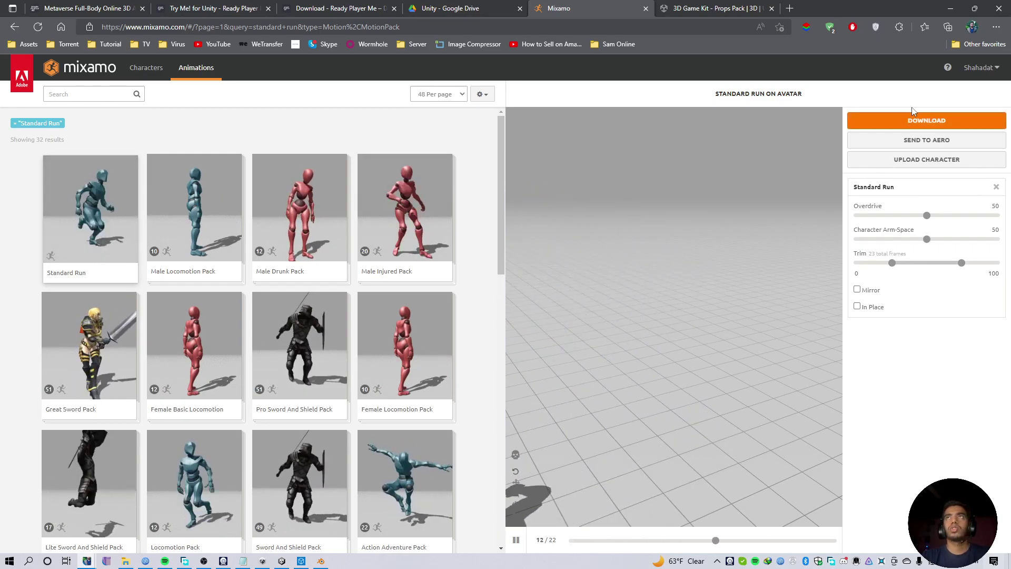
# Step: Download Standard Run Without Skin as FBX for Unity, saving Avatar@Standard Run.fbx to Avatar GLB
pyautogui.click(918, 121)
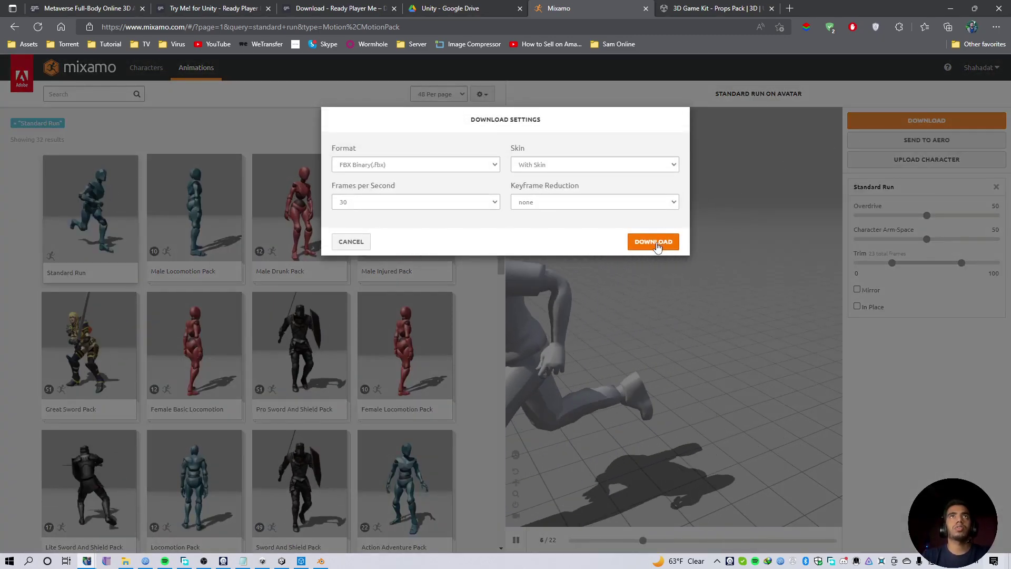
pyautogui.click(600, 165)
pyautogui.click(576, 187)
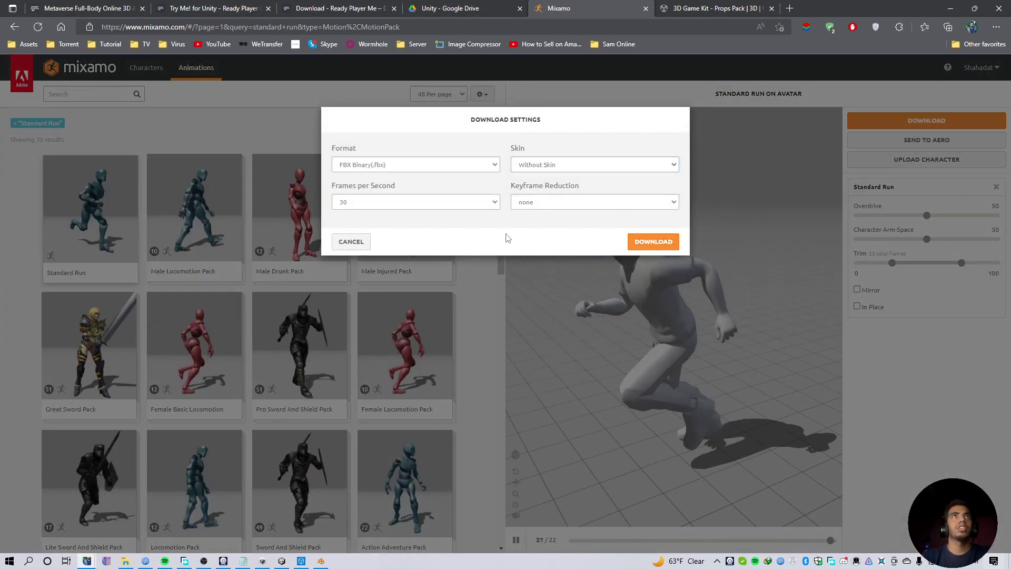
pyautogui.click(388, 166)
pyautogui.click(367, 194)
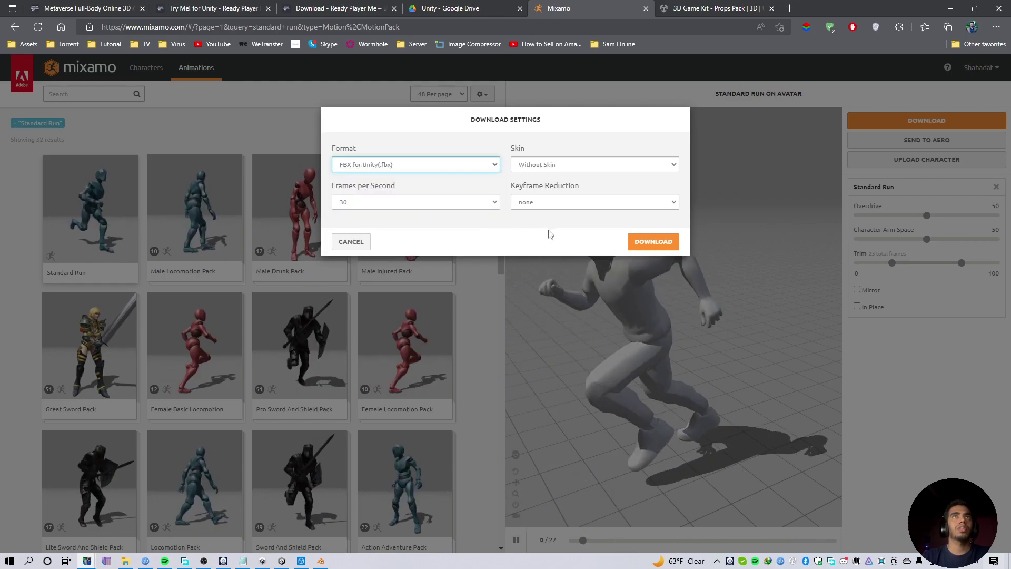
pyautogui.click(660, 243)
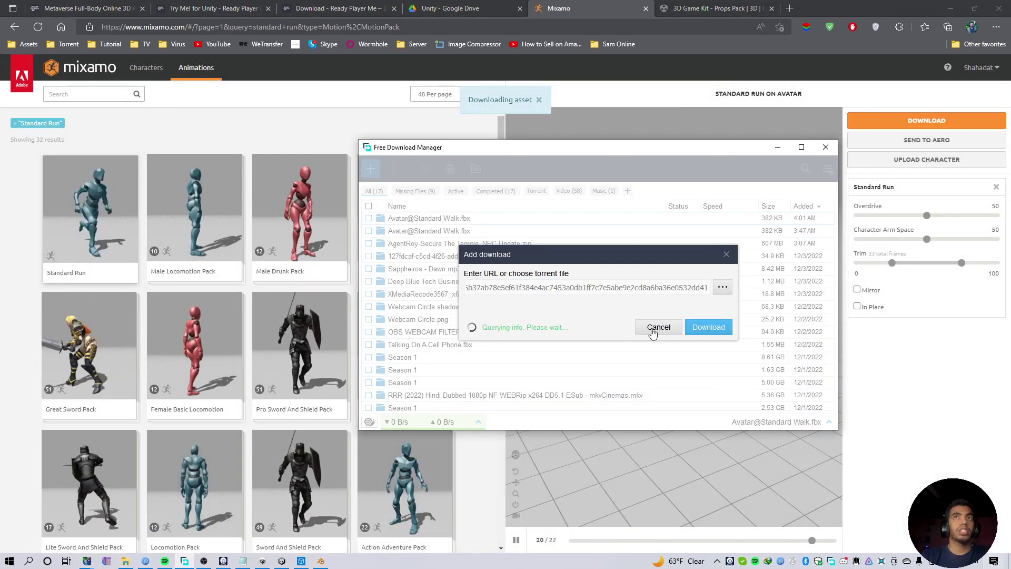
pyautogui.click(706, 336)
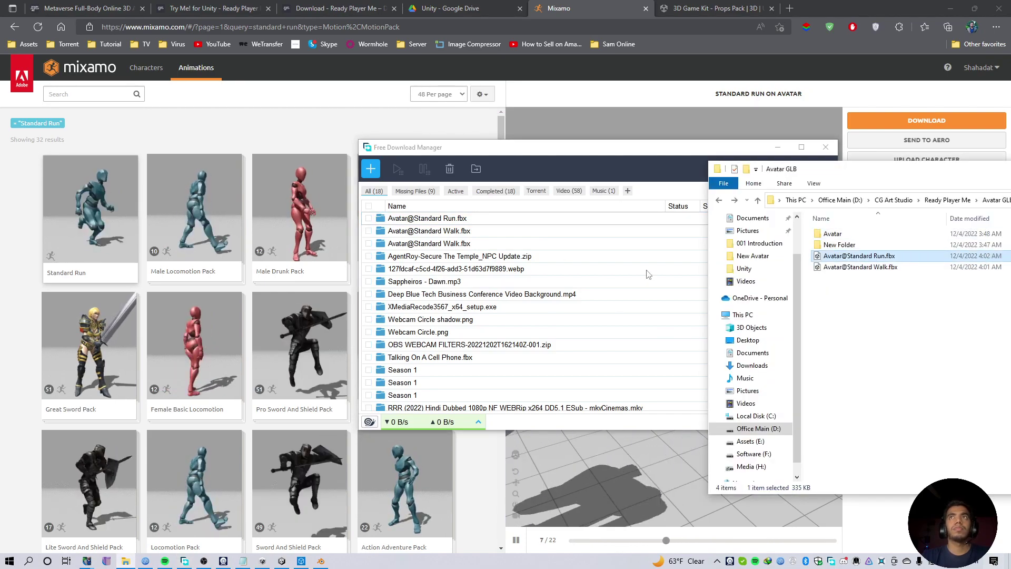
pyautogui.moveTo(860, 299); pyautogui.dragTo(895, 253)
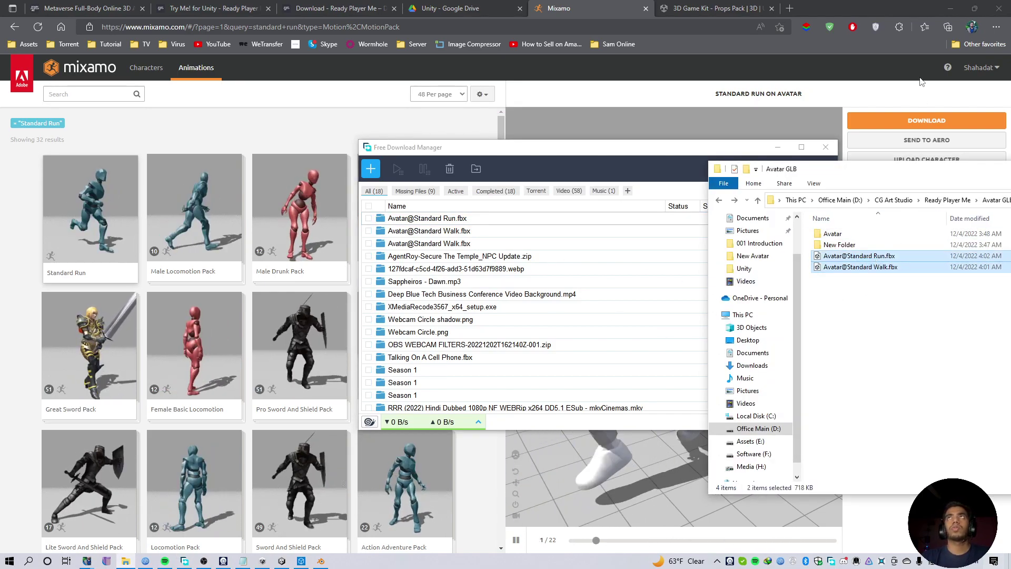
pyautogui.click(950, 11)
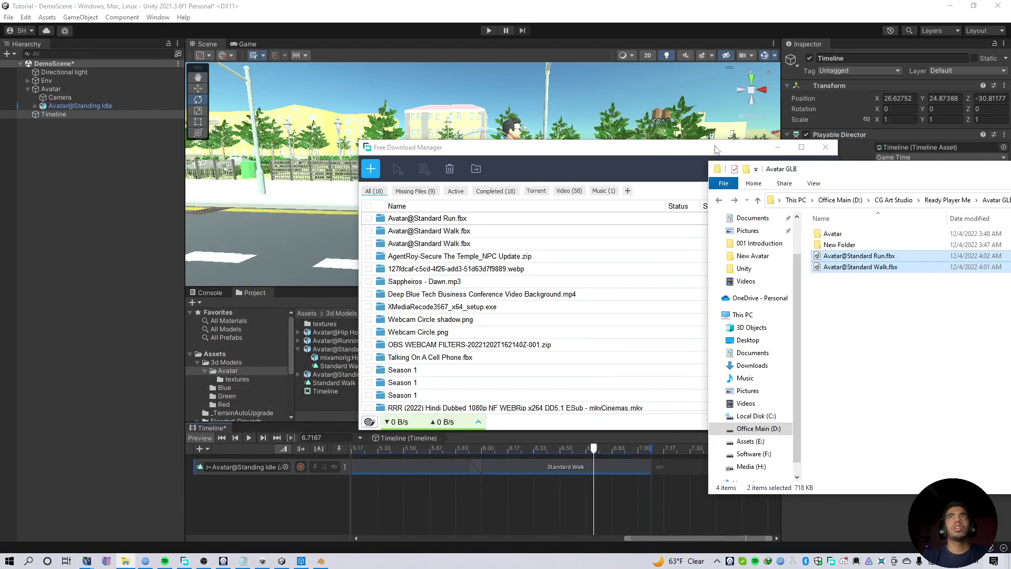
# Step: Create a folder named New Animation inside the Avatar folder and open it
pyautogui.click(778, 147)
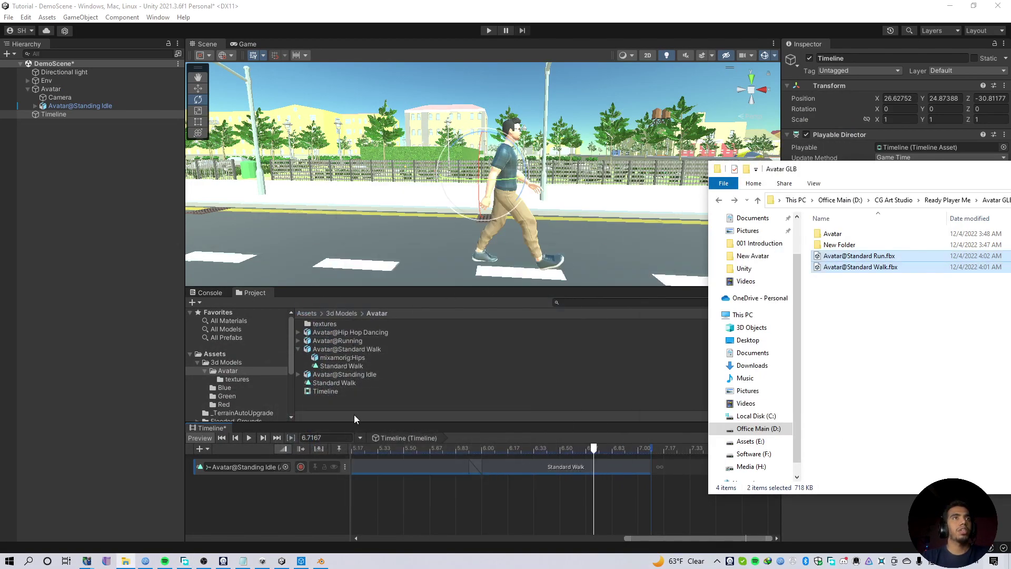
pyautogui.rightClick(351, 406)
pyautogui.moveTo(395, 138)
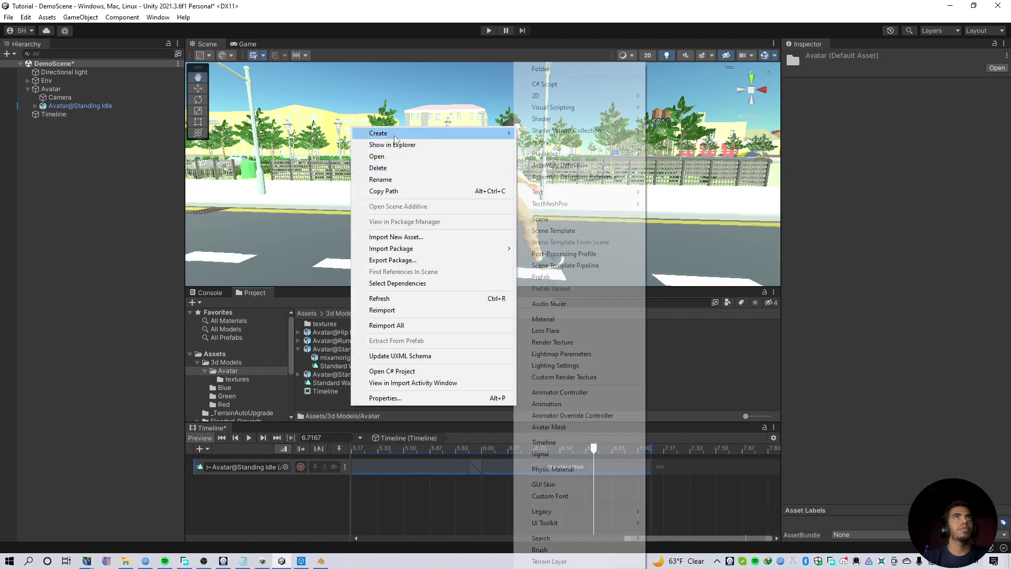
pyautogui.click(541, 69)
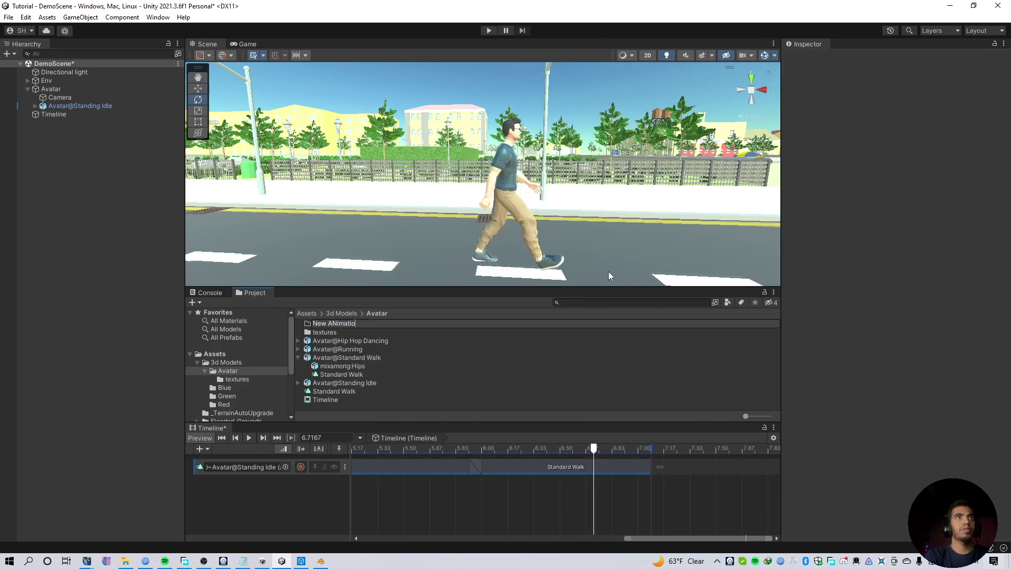
pyautogui.write('New Anima')
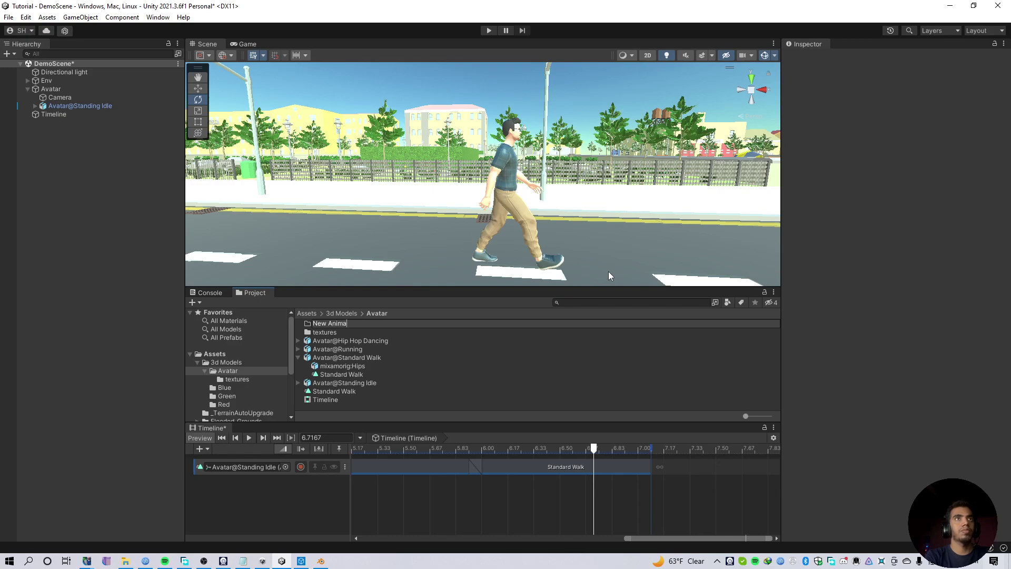
pyautogui.write('tion')
pyautogui.press('Return')
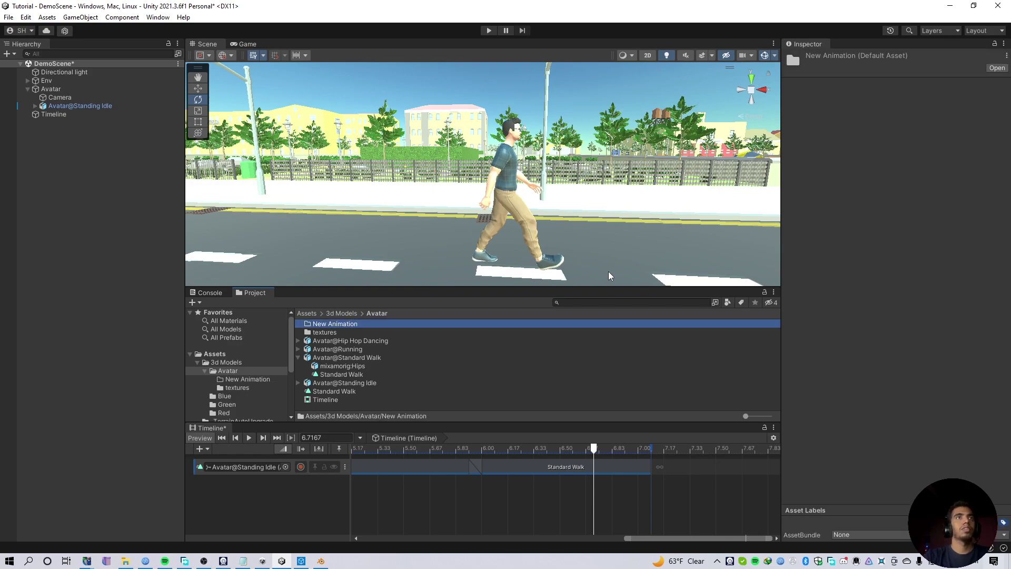
pyautogui.doubleClick(337, 325)
# Step: Drag Avatar@Standard Run.fbx and Avatar@Standard Walk.fbx from File Explorer into New Animation
pyautogui.hotkey('alt', 'Tab')
pyautogui.moveTo(842, 294); pyautogui.dragTo(859, 263)
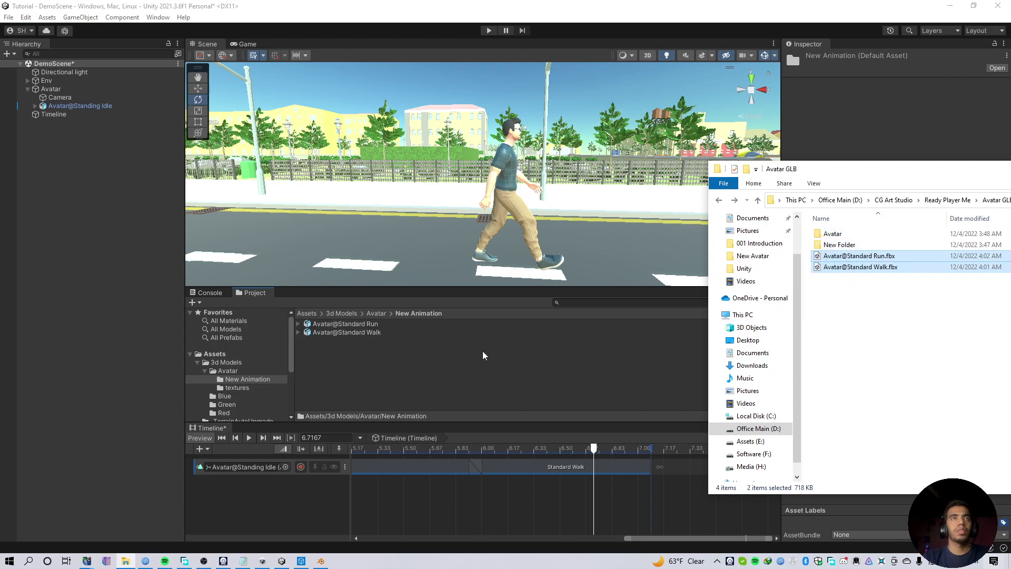
pyautogui.click(453, 361)
# Step: Give both models a Humanoid rig copied from Avatar@Standing IdleAvatar, apply, and delete the old walk clip
pyautogui.click(359, 328)
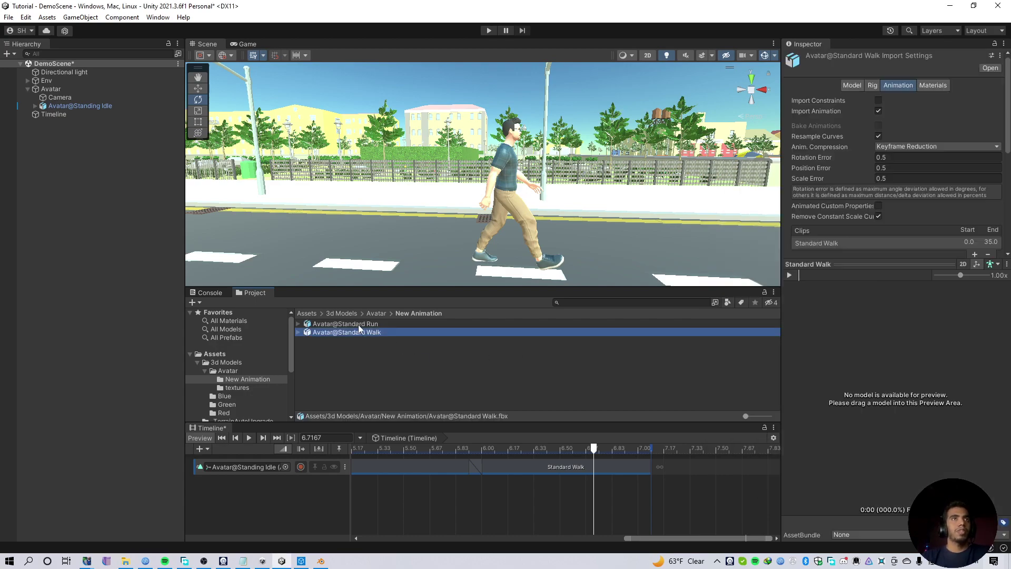
pyautogui.keyDown('shift'); pyautogui.click(358, 324); pyautogui.keyUp('shift')
pyautogui.click(876, 85)
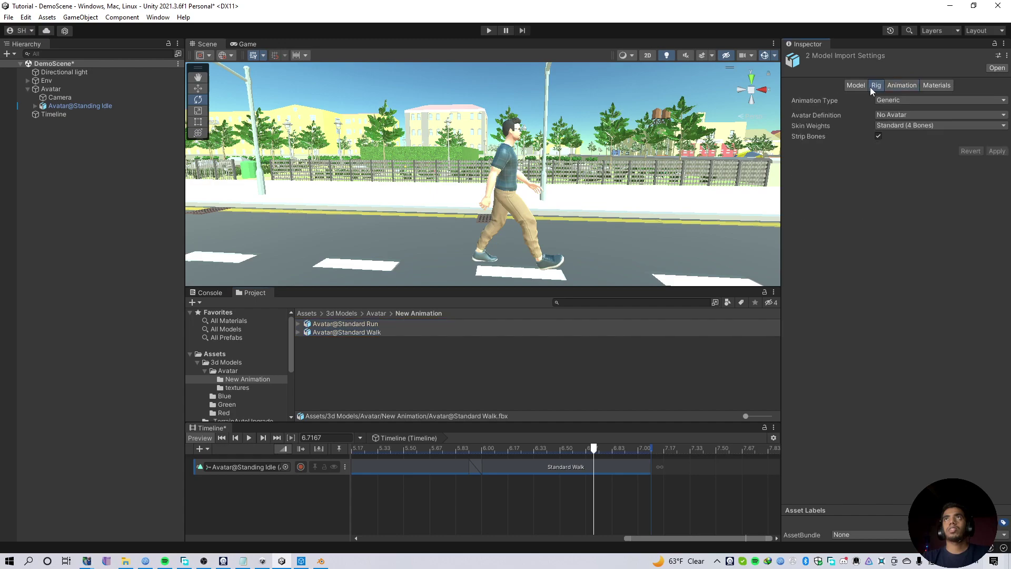
pyautogui.click(895, 100)
pyautogui.click(901, 147)
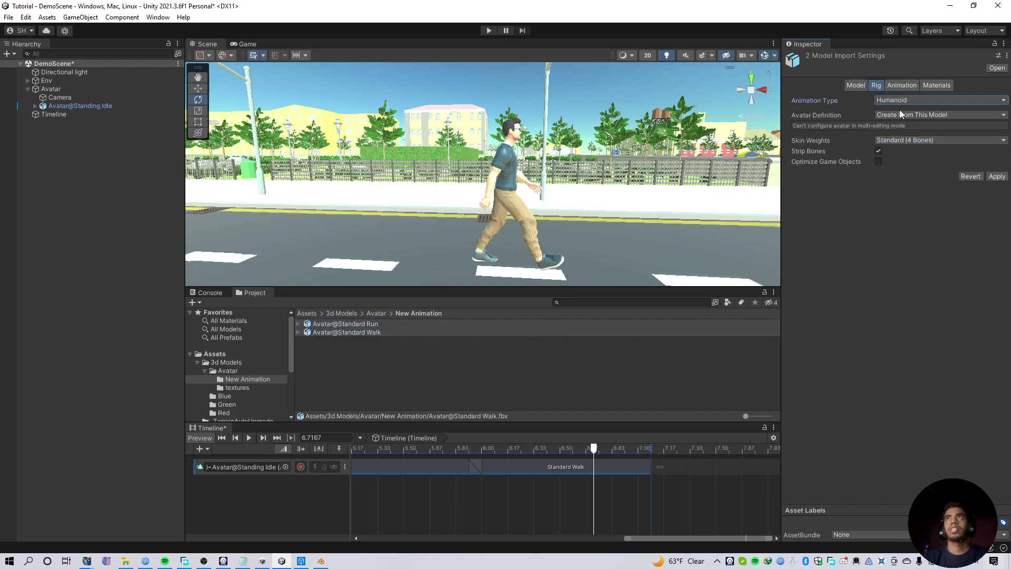
pyautogui.click(948, 115)
pyautogui.click(922, 149)
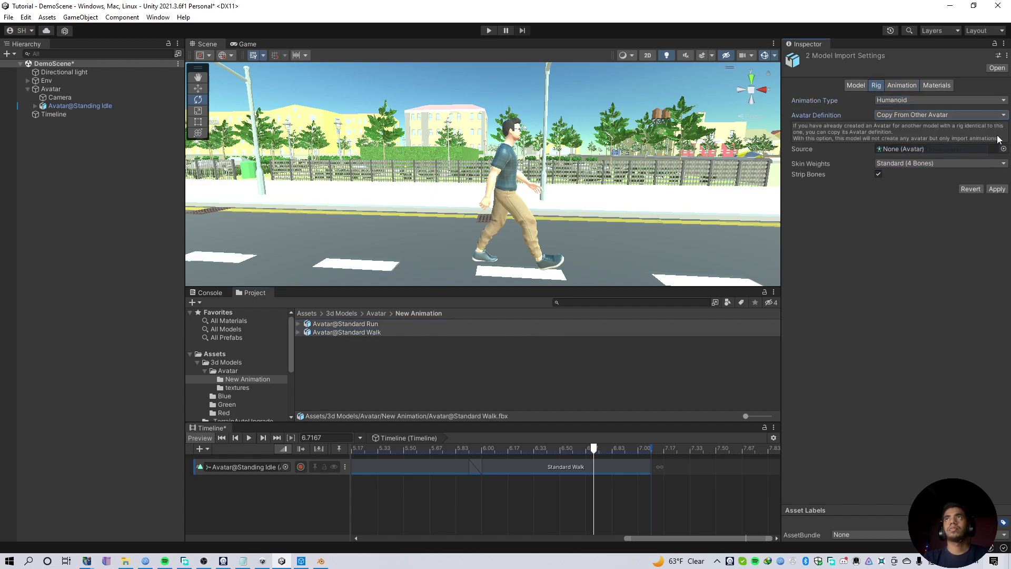
pyautogui.click(1004, 152)
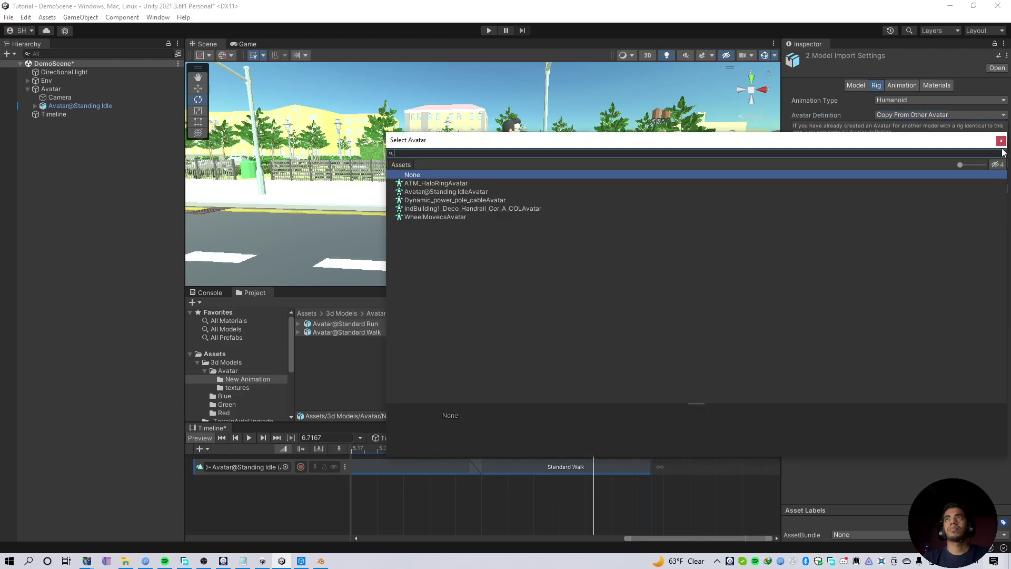
pyautogui.doubleClick(476, 193)
pyautogui.click(999, 188)
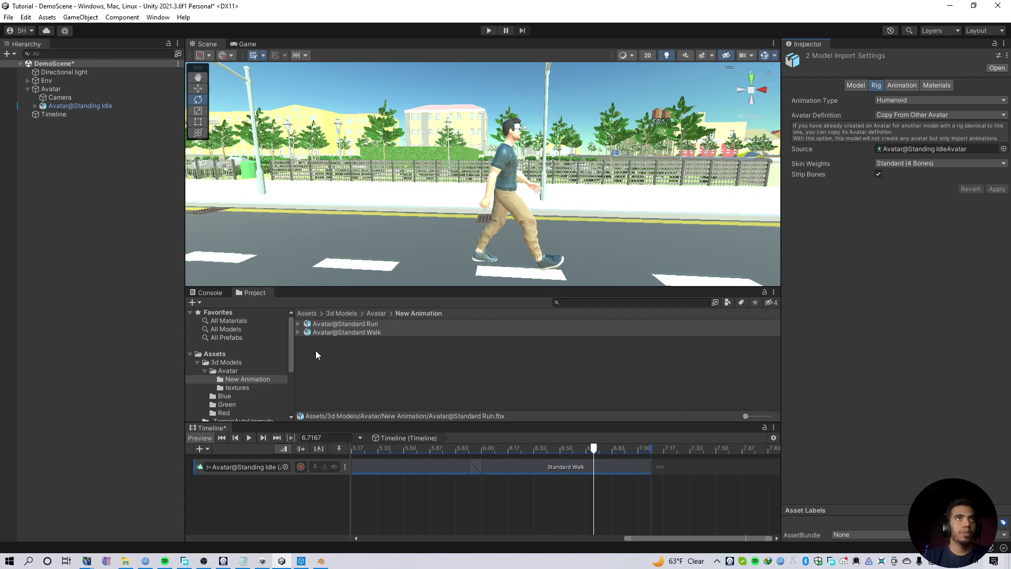
pyautogui.click(543, 465)
pyautogui.press('Delete')
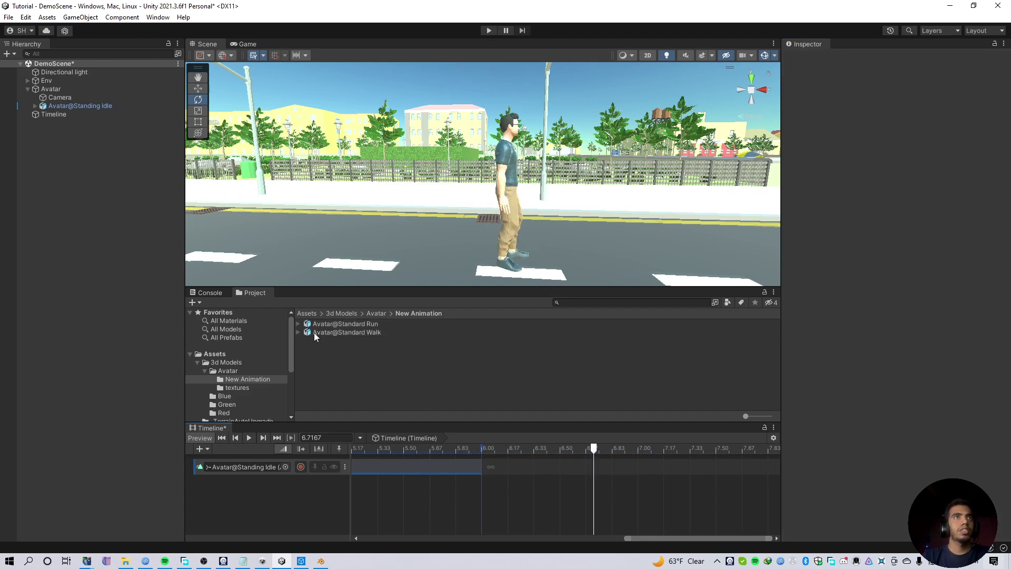
# Step: Place the new Standard Walk clip on the timeline starting at 5.93, blending from the idle
pyautogui.click(298, 332)
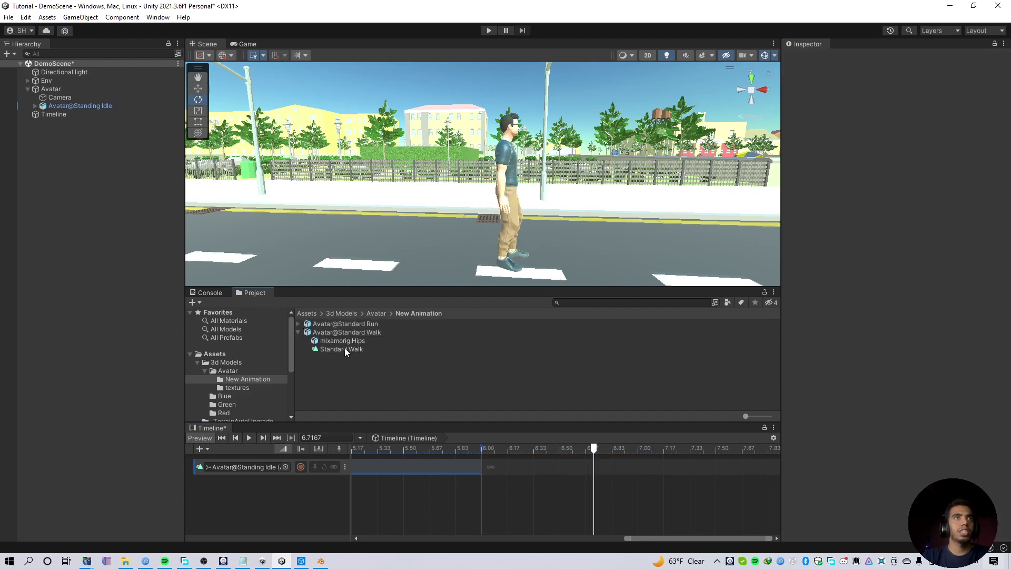
pyautogui.moveTo(342, 350); pyautogui.dragTo(653, 482)
pyautogui.click(531, 448)
pyautogui.scroll(-4, 577, 463)
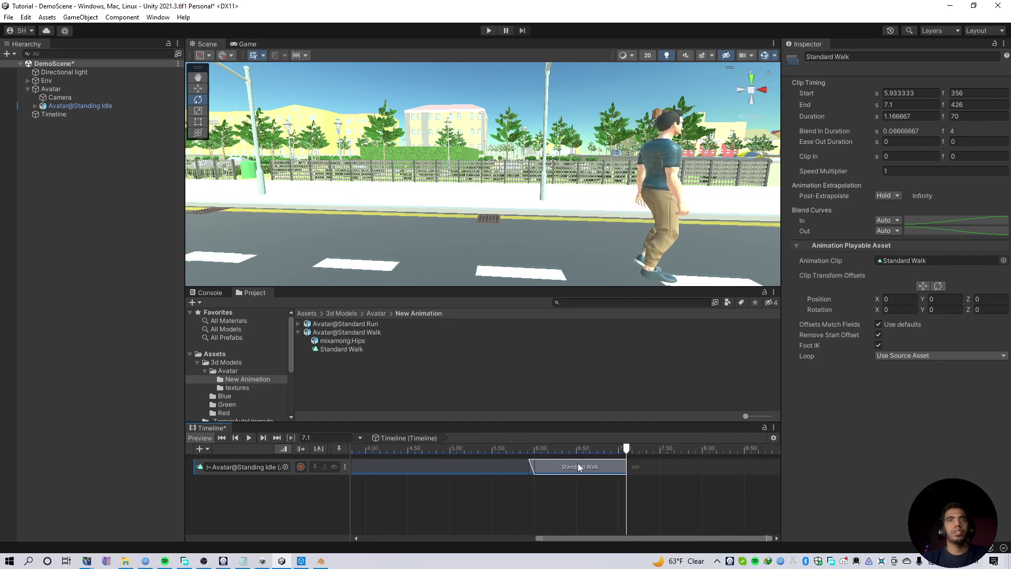
pyautogui.moveTo(577, 463); pyautogui.dragTo(518, 479, button='middle')
# Step: Duplicate the walk clip with Ctrl+D, overlap the copy to start at 7, and match offsets
pyautogui.hotkey('ctrl', 'd')
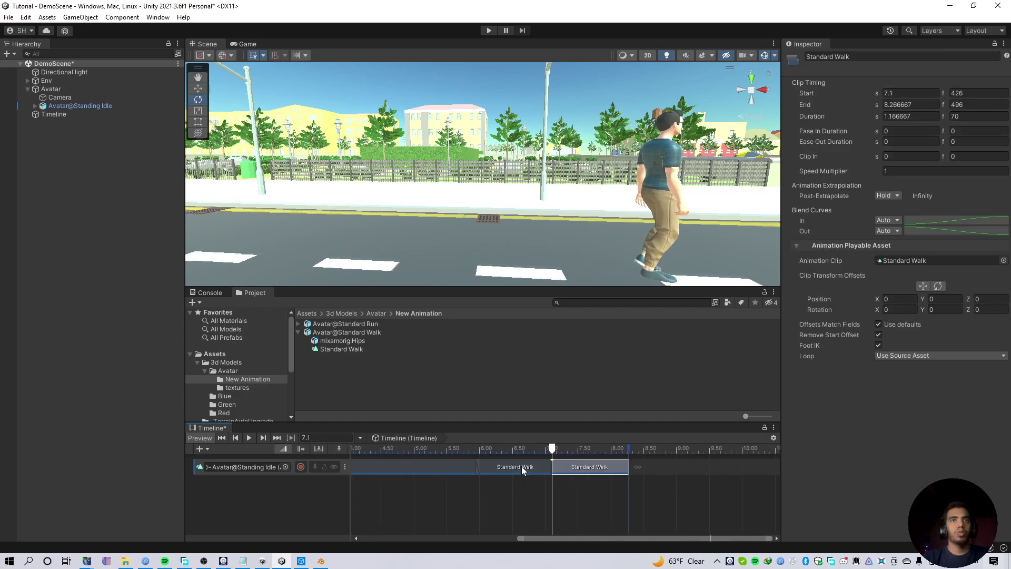
pyautogui.moveTo(566, 467); pyautogui.dragTo(561, 468)
pyautogui.rightClick(561, 468)
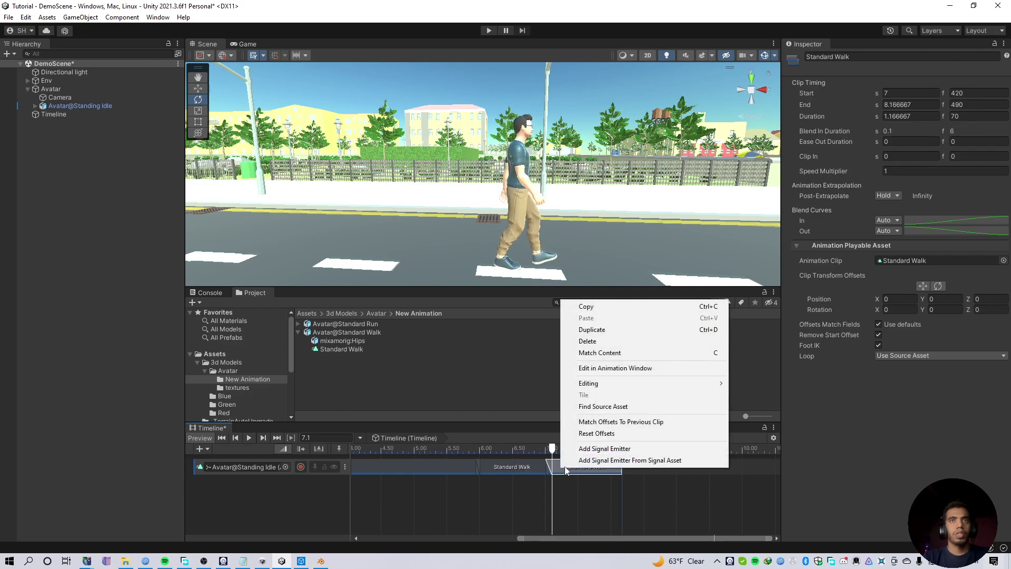
pyautogui.click(603, 422)
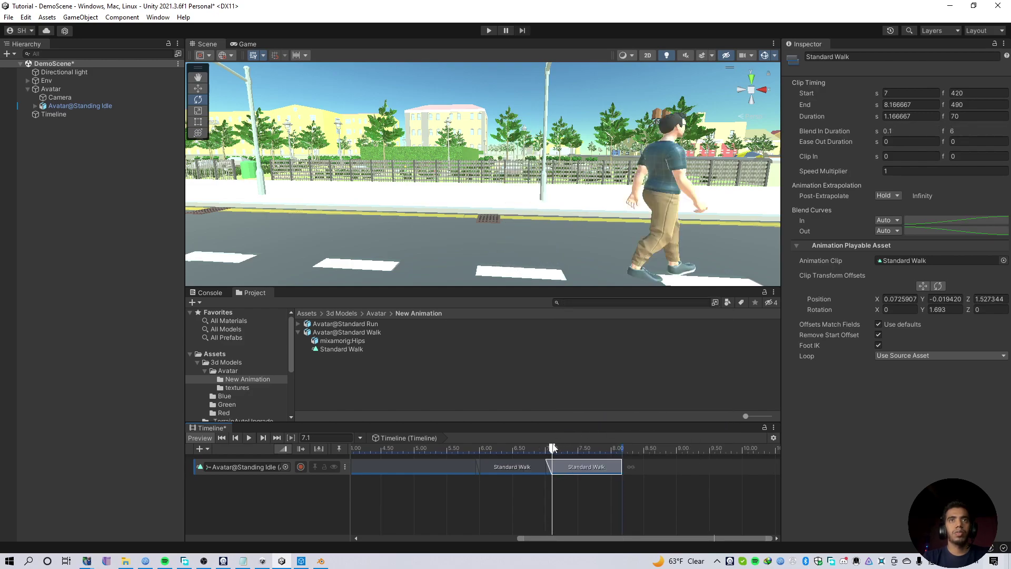
pyautogui.moveTo(552, 448); pyautogui.dragTo(577, 467)
pyautogui.click(550, 467)
# Step: Preview the blend between the two walk clips and reapply Match Offsets To Previous Clip
pyautogui.scroll(3, 585, 471)
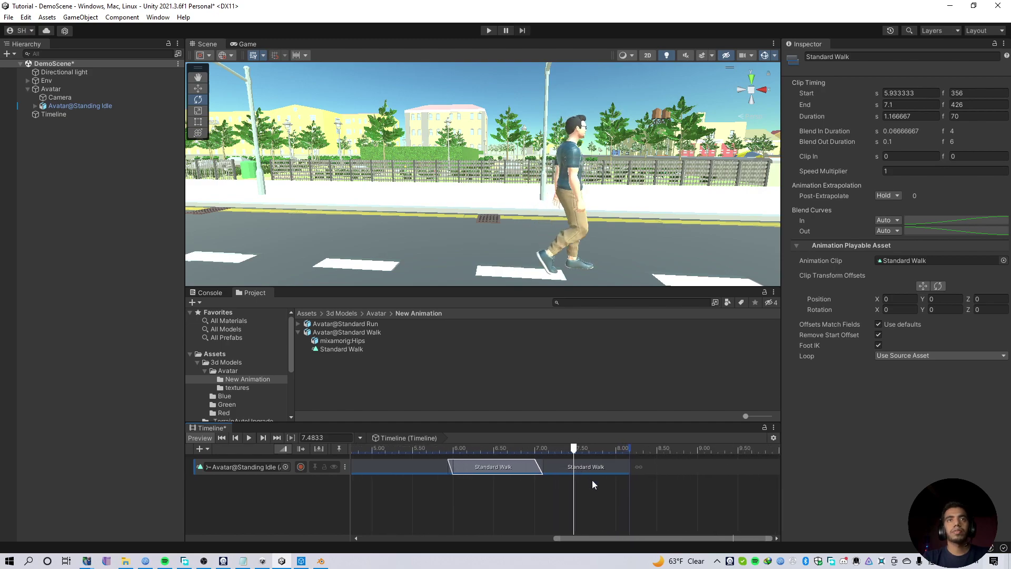
pyautogui.click(570, 469)
pyautogui.scroll(1, 571, 469)
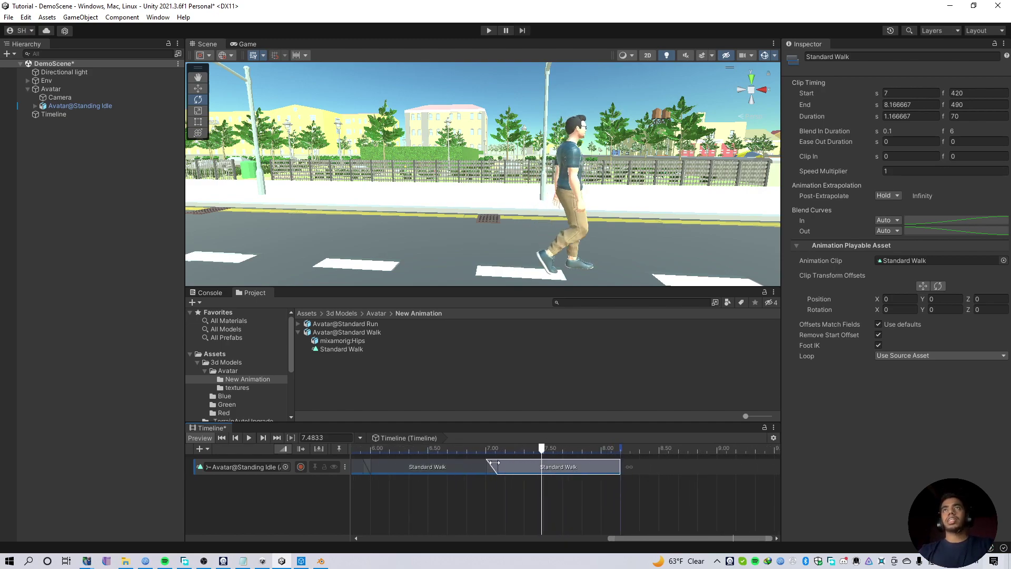
pyautogui.scroll(3, 671, 475)
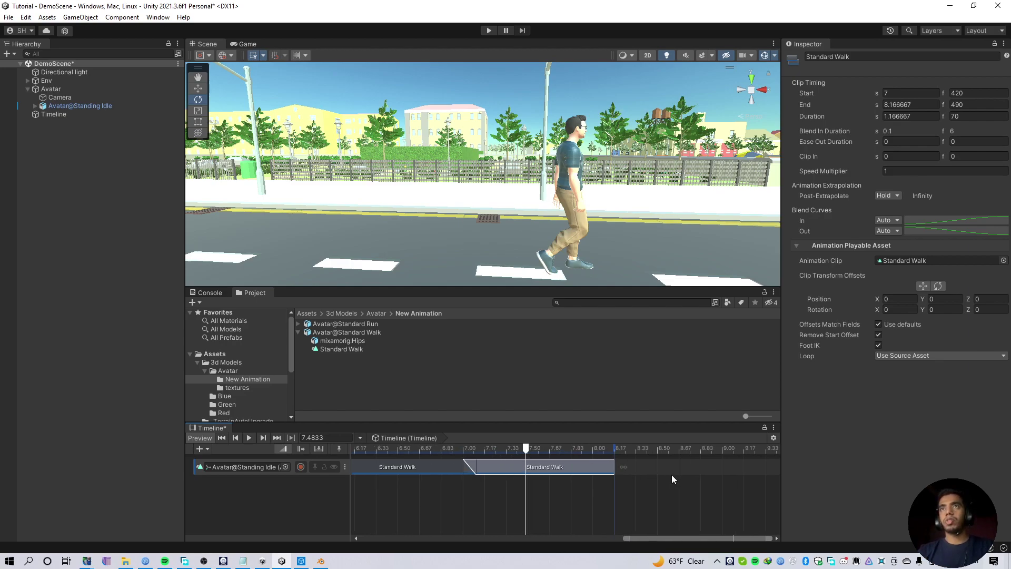
pyautogui.moveTo(626, 510); pyautogui.dragTo(669, 520, button='middle')
pyautogui.scroll(1, 643, 511)
pyautogui.moveTo(555, 494); pyautogui.dragTo(632, 514, button='middle')
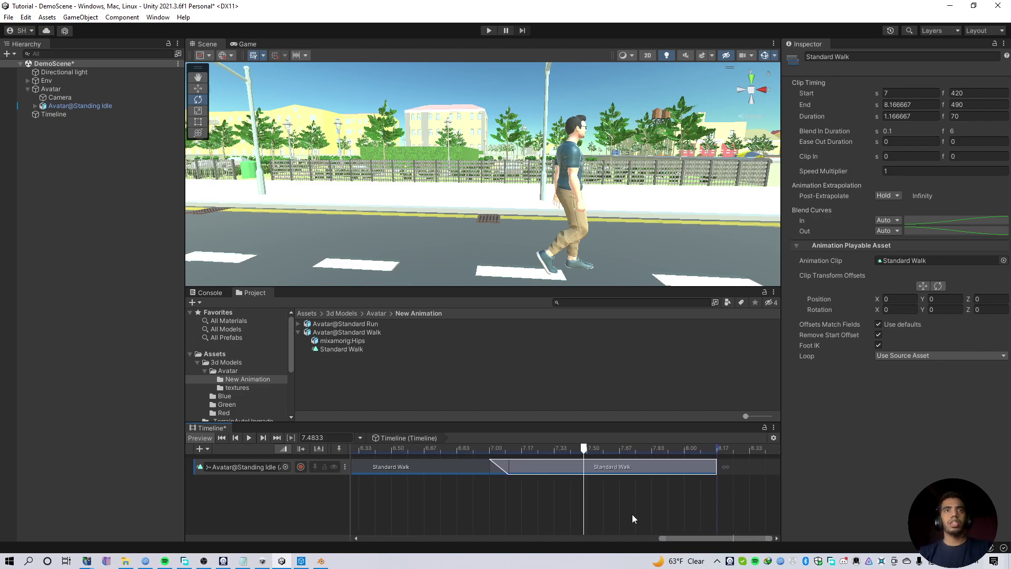
pyautogui.scroll(1, 507, 476)
pyautogui.moveTo(586, 448); pyautogui.dragTo(547, 483)
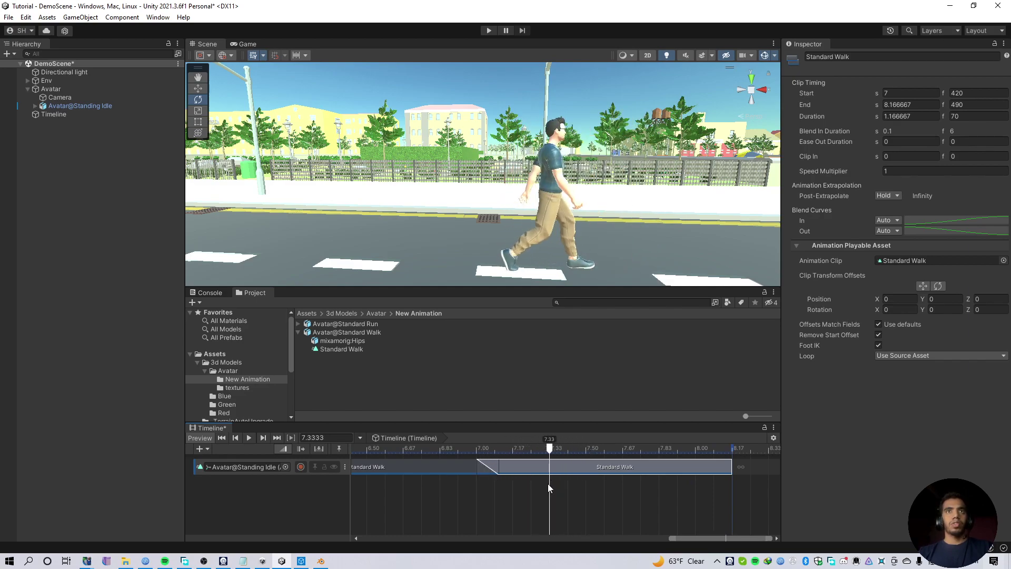
pyautogui.rightClick(616, 462)
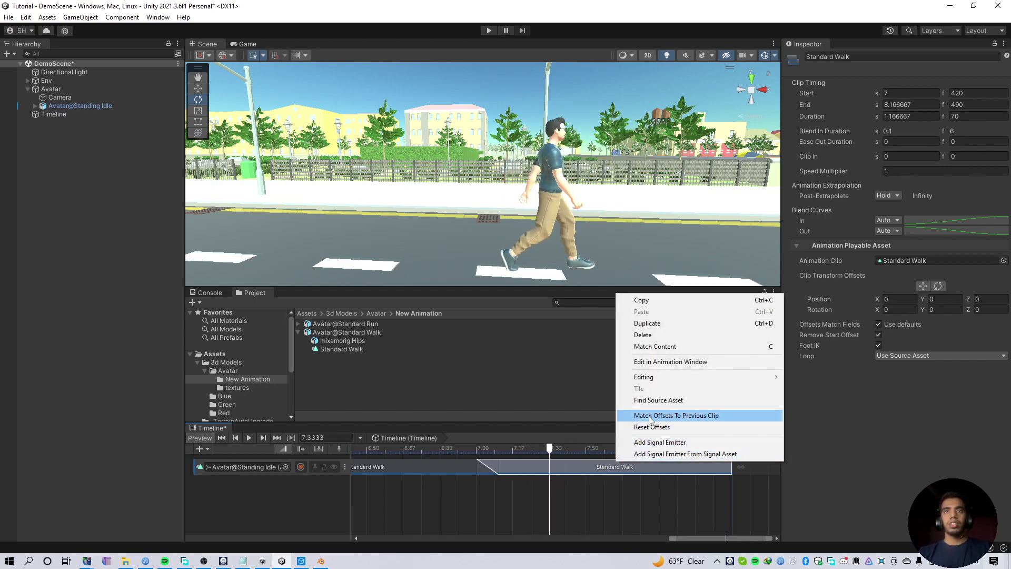
pyautogui.click(709, 416)
pyautogui.scroll(-5, 638, 495)
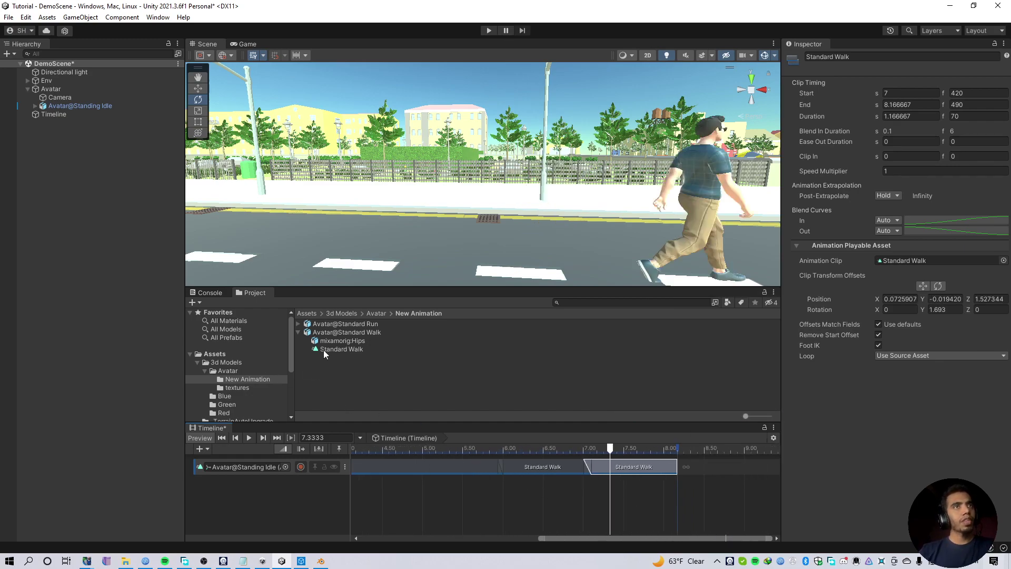
# Step: Add the Standard Run clip after the walks (8.07–8.8 s), match its offsets, and play the preview
pyautogui.click(299, 324)
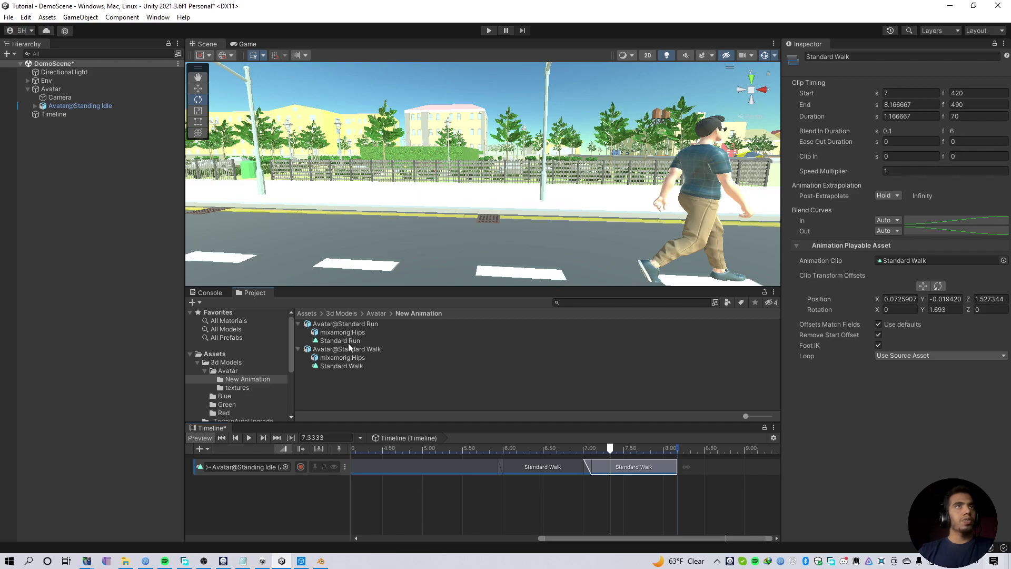
pyautogui.moveTo(340, 341); pyautogui.dragTo(692, 469)
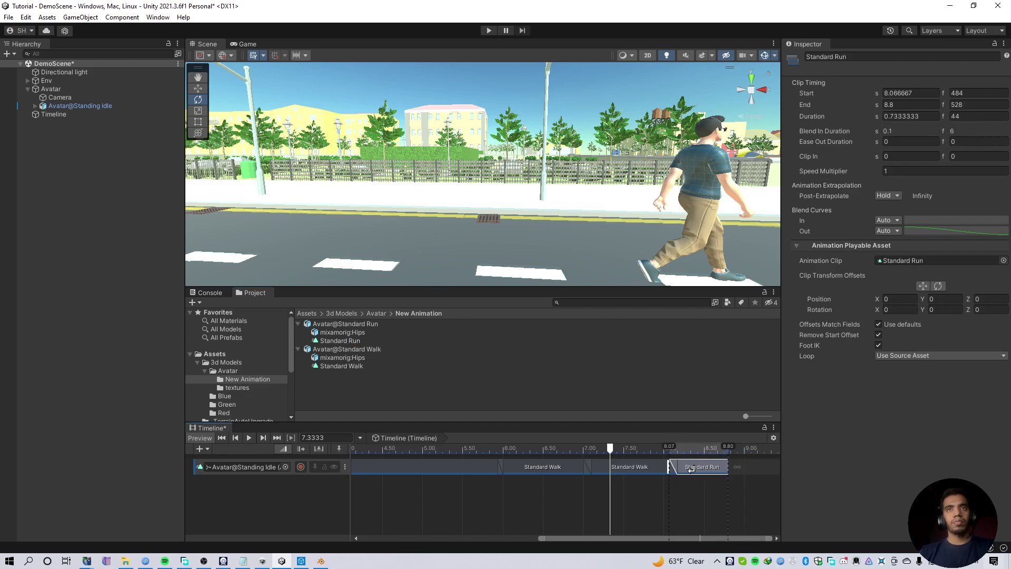
pyautogui.rightClick(688, 470)
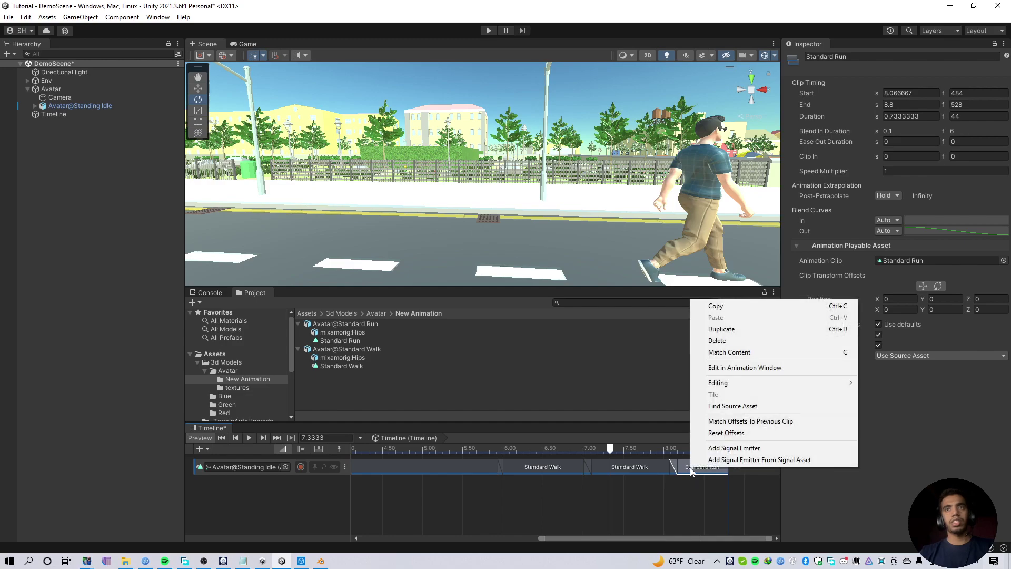
pyautogui.click(748, 420)
pyautogui.press('space')
pyautogui.scroll(-5, 637, 483)
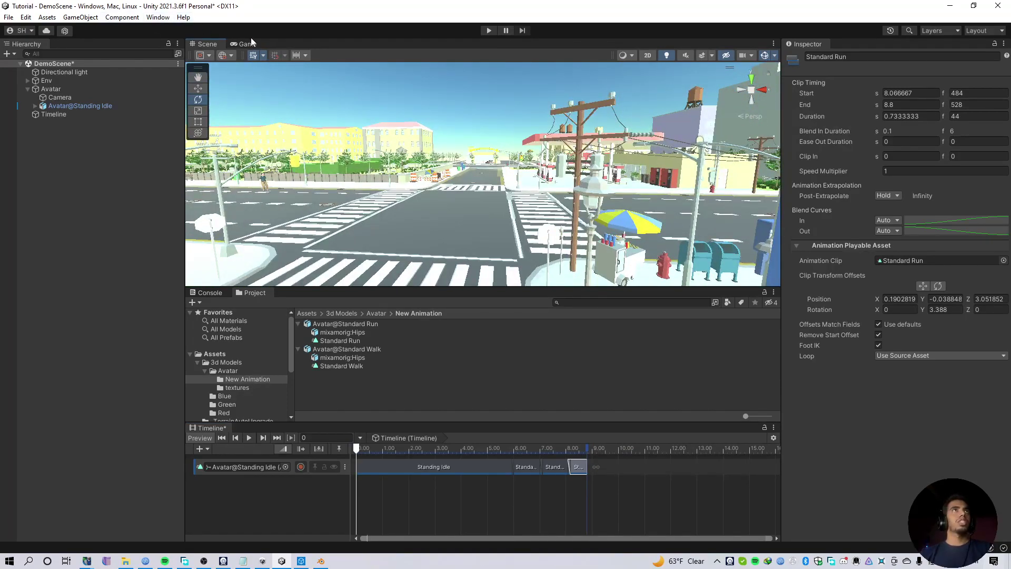
# Step: Play-test the idle-walk-run sequence in the Game view, then rewind the timeline preview to the start
pyautogui.click(248, 45)
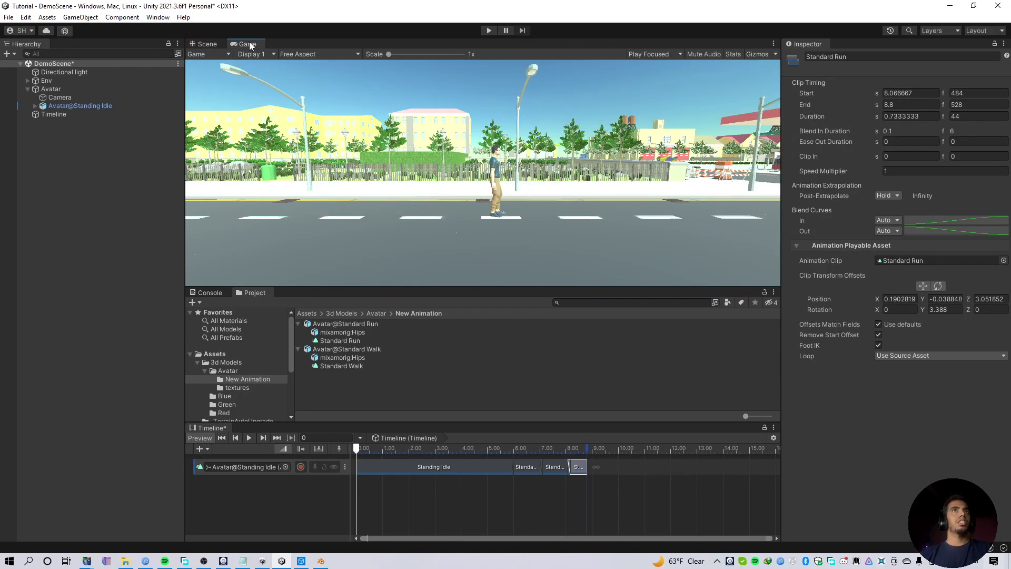
pyautogui.click(490, 30)
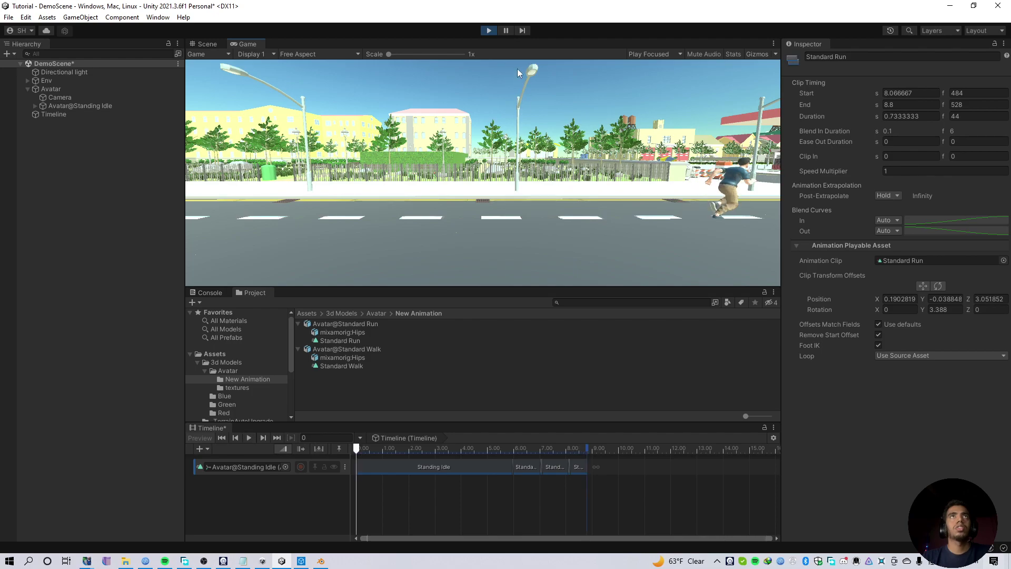
pyautogui.click(490, 30)
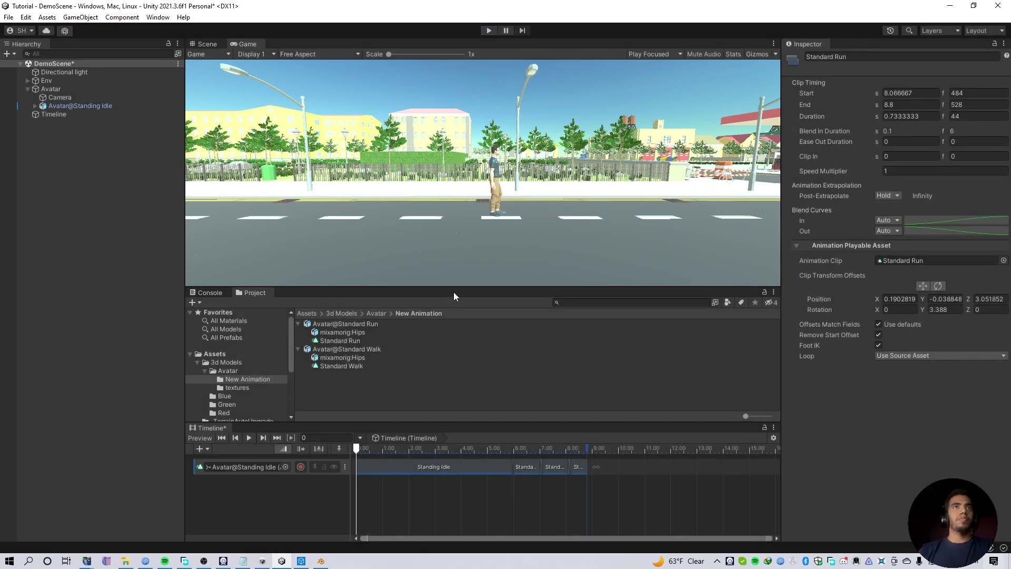
pyautogui.moveTo(454, 289)
pyautogui.mouseDown()
pyautogui.moveTo(459, 269)
pyautogui.moveTo(467, 283)
pyautogui.mouseUp()
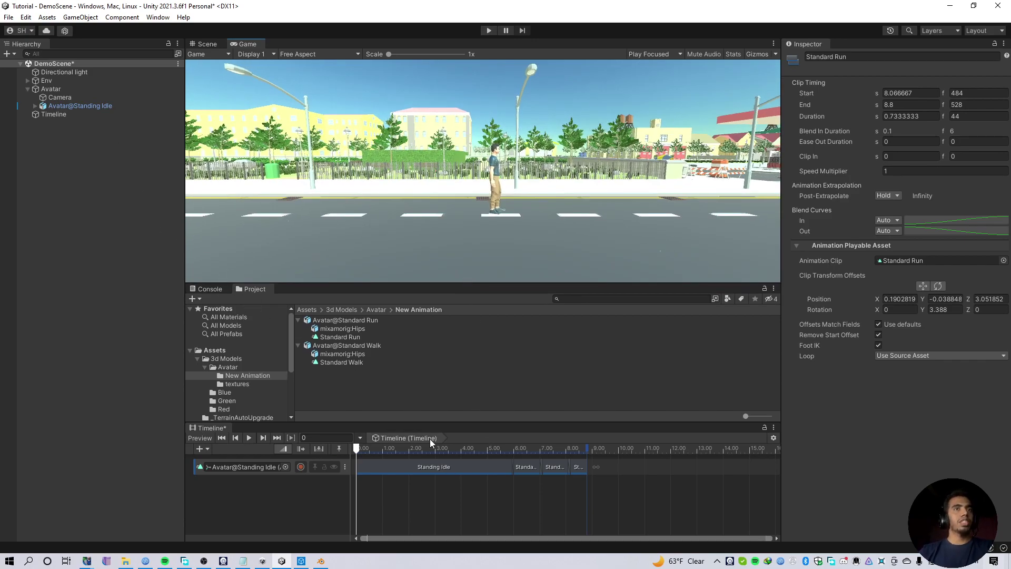
pyautogui.moveTo(375, 448); pyautogui.dragTo(204, 412)
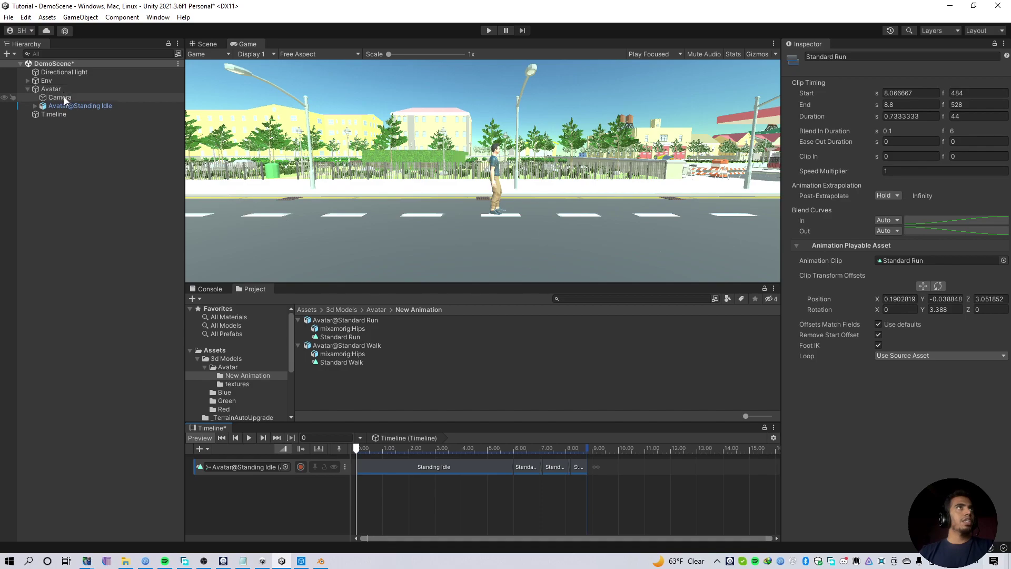
# Step: Parent the camera to the Standing Idle avatar and play-test walking and running with W and Shift
pyautogui.moveTo(65, 97)
pyautogui.mouseDown()
pyautogui.moveTo(86, 106)
pyautogui.moveTo(70, 106)
pyautogui.mouseUp()
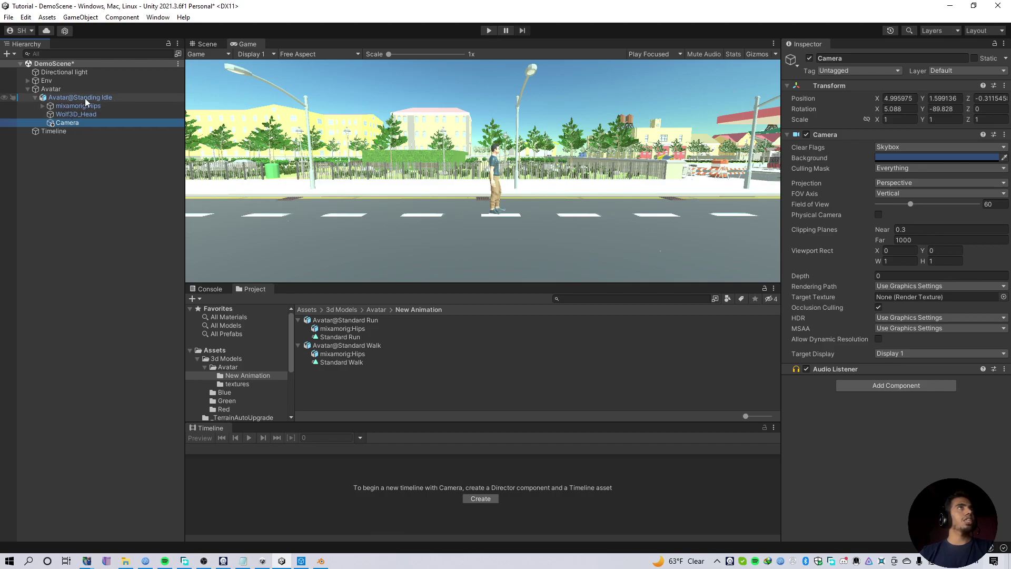
pyautogui.click(488, 31)
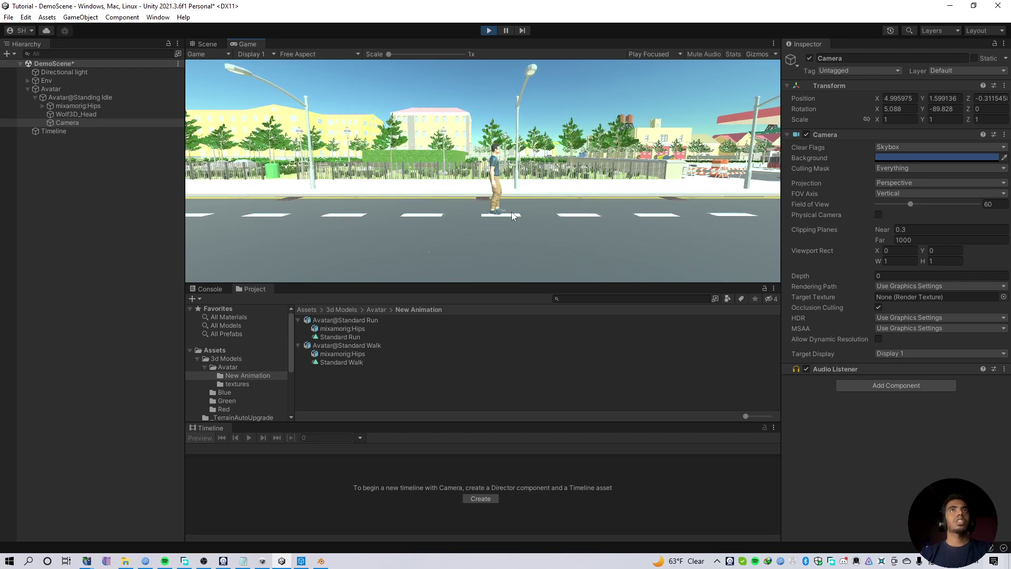
pyautogui.press('w')
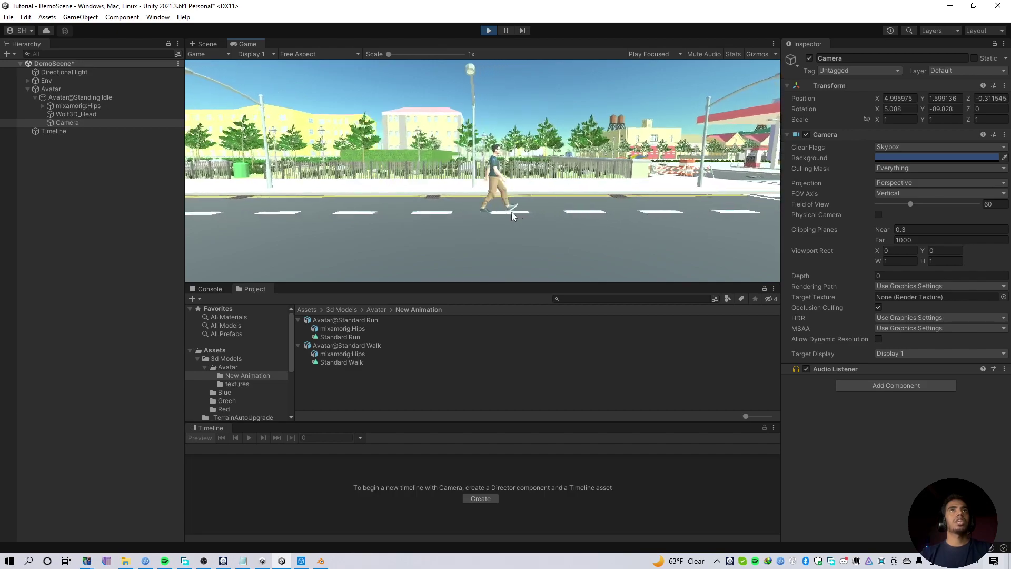
pyautogui.press('shift')
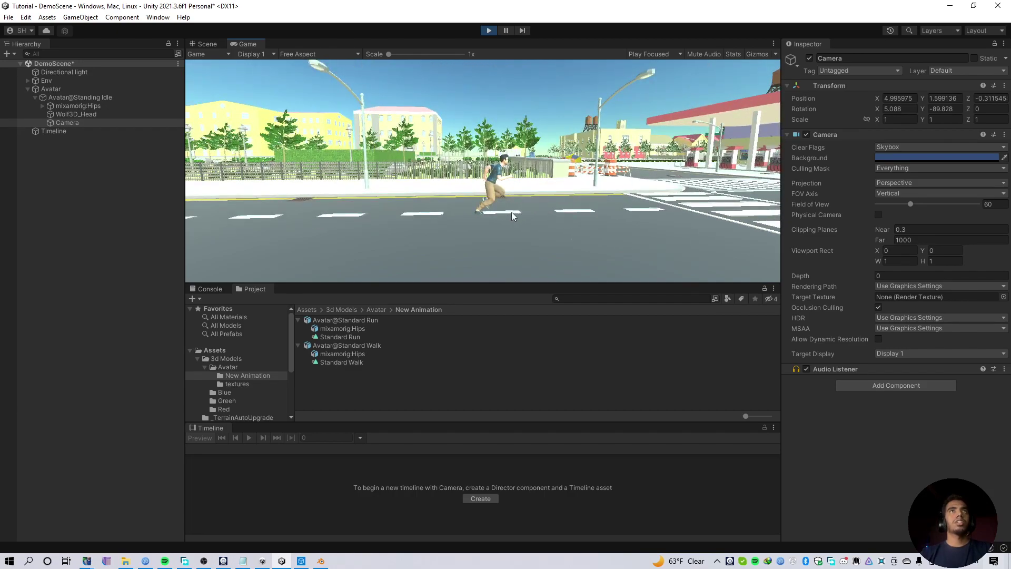
pyautogui.click(492, 33)
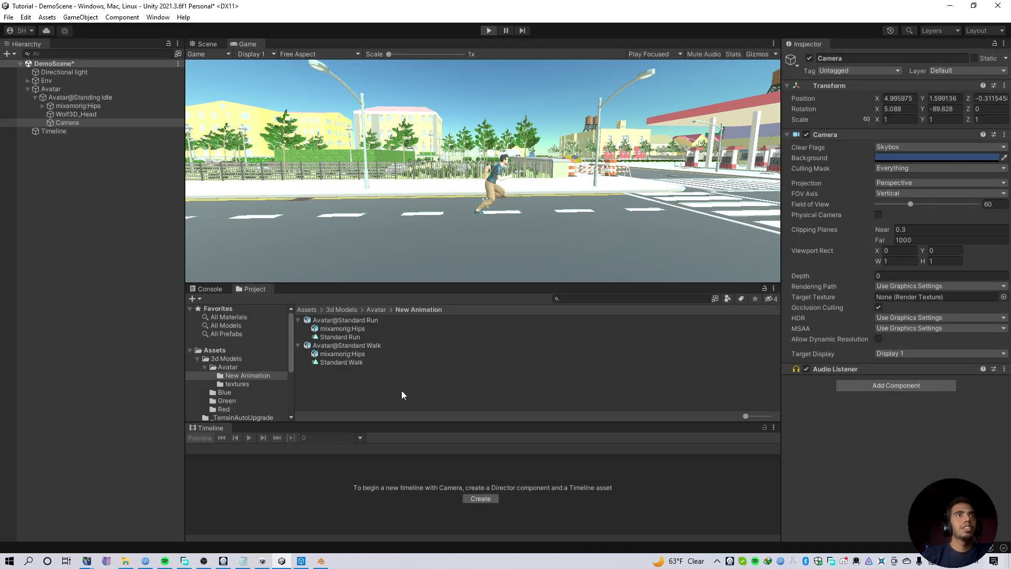
pyautogui.click(81, 132)
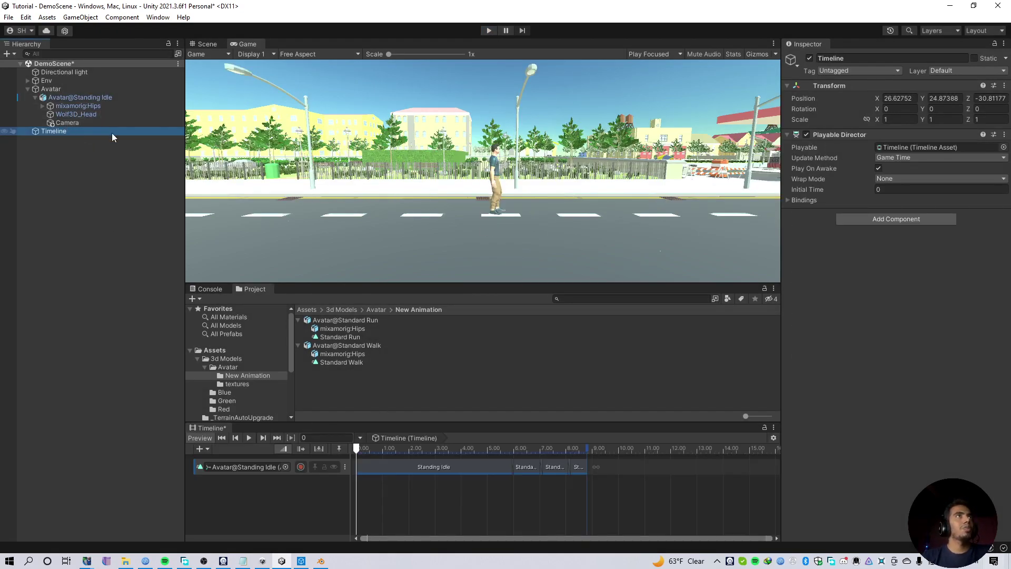
# Step: Add the Hip Hop Dancing clip after Standard Run, matching its offsets to the previous clip
pyautogui.scroll(5, 599, 498)
pyautogui.click(555, 469)
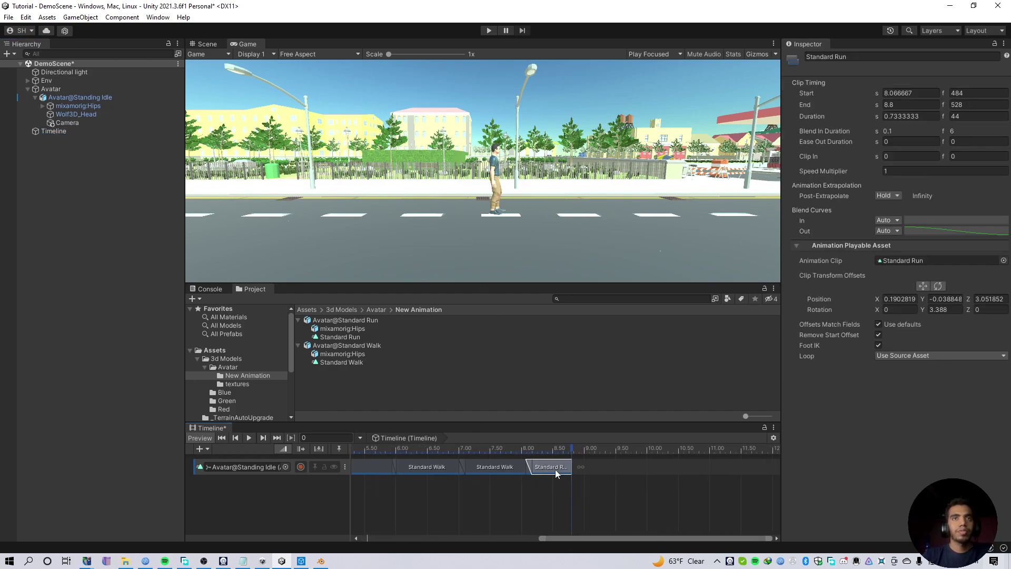
pyautogui.click(377, 310)
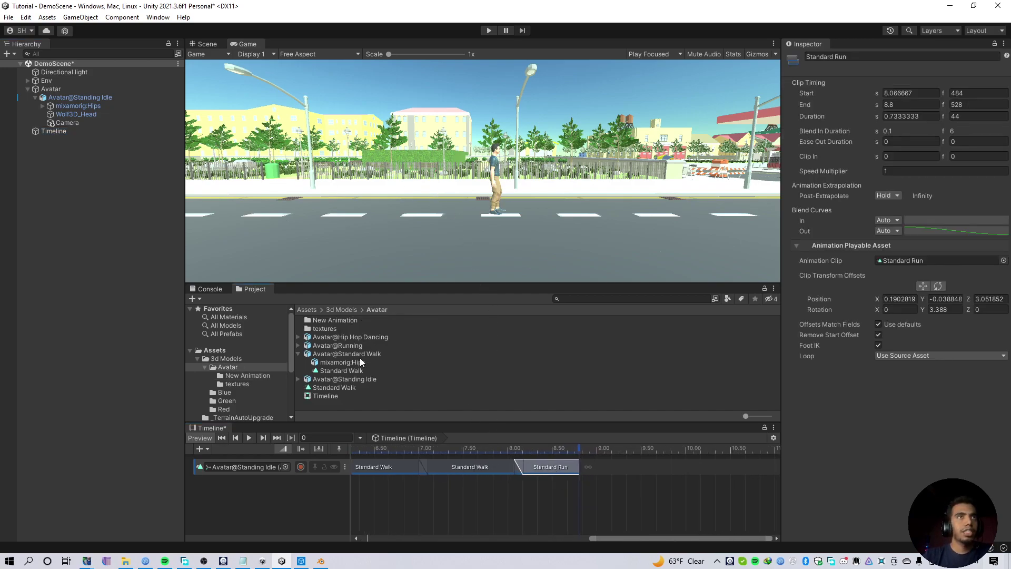
pyautogui.click(298, 337)
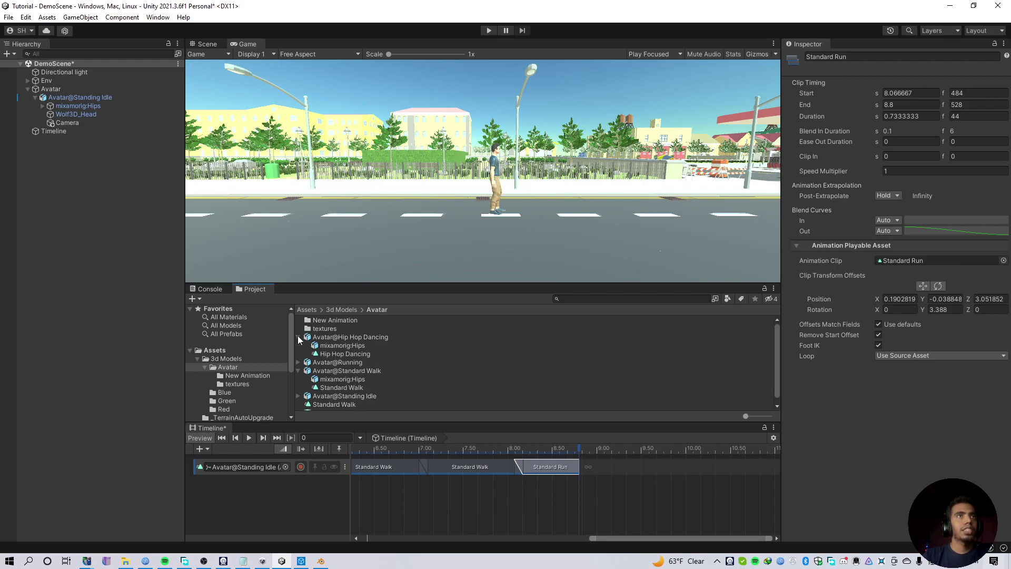
pyautogui.moveTo(346, 354); pyautogui.dragTo(498, 466)
pyautogui.rightClick(497, 466)
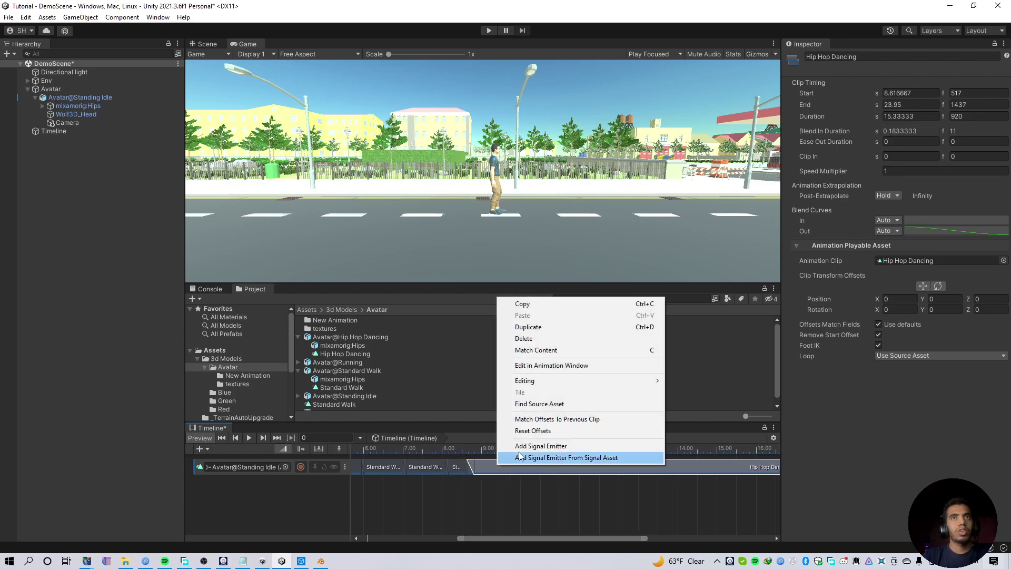
pyautogui.click(551, 421)
# Step: Trim Standing Idle to 73 frames and shift the following clips to start at 1.05 s
pyautogui.scroll(-5, 461, 451)
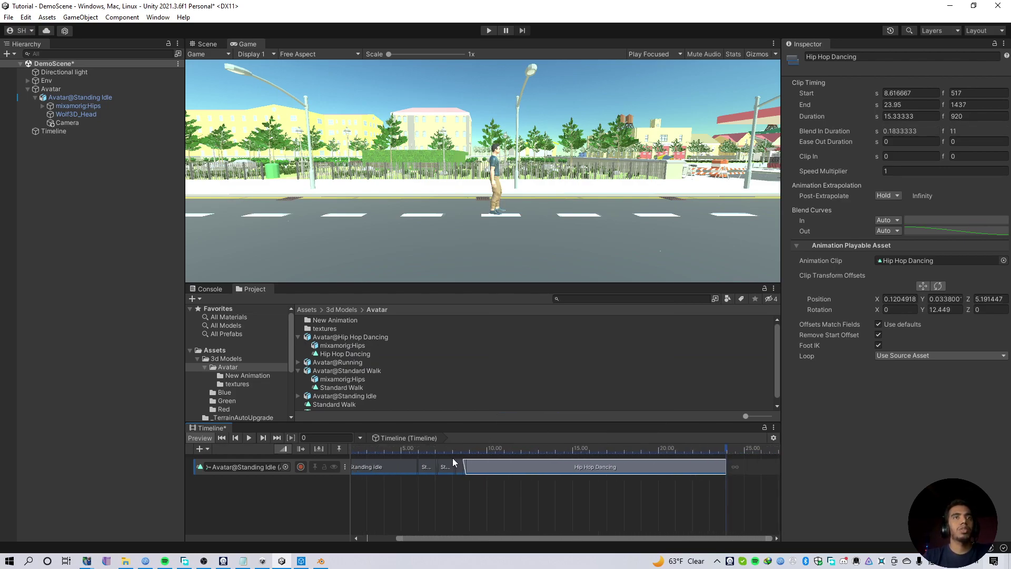
pyautogui.click(420, 468)
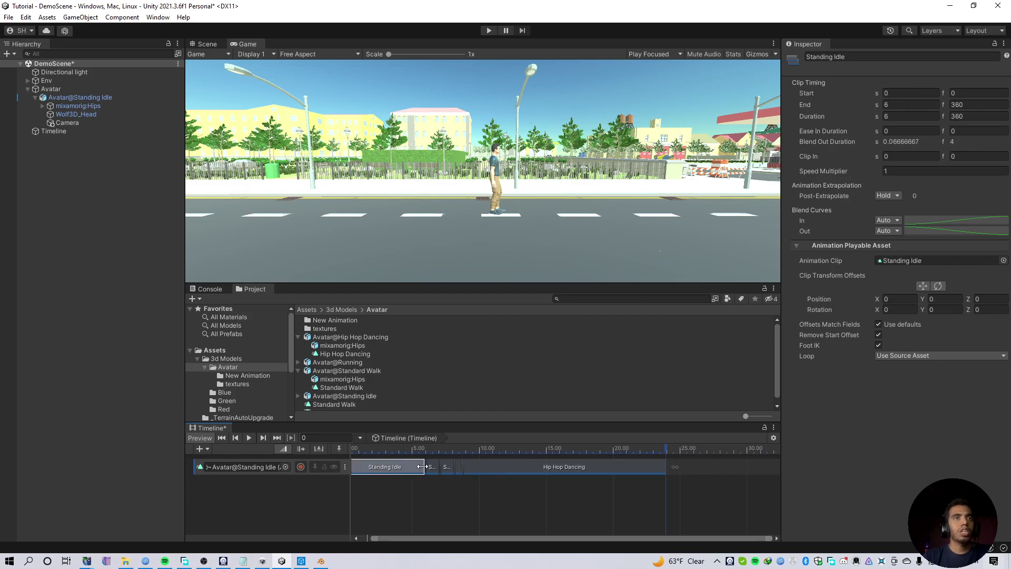
pyautogui.moveTo(423, 466); pyautogui.dragTo(380, 468)
pyautogui.scroll(3, 440, 499)
pyautogui.scroll(-3, 480, 497)
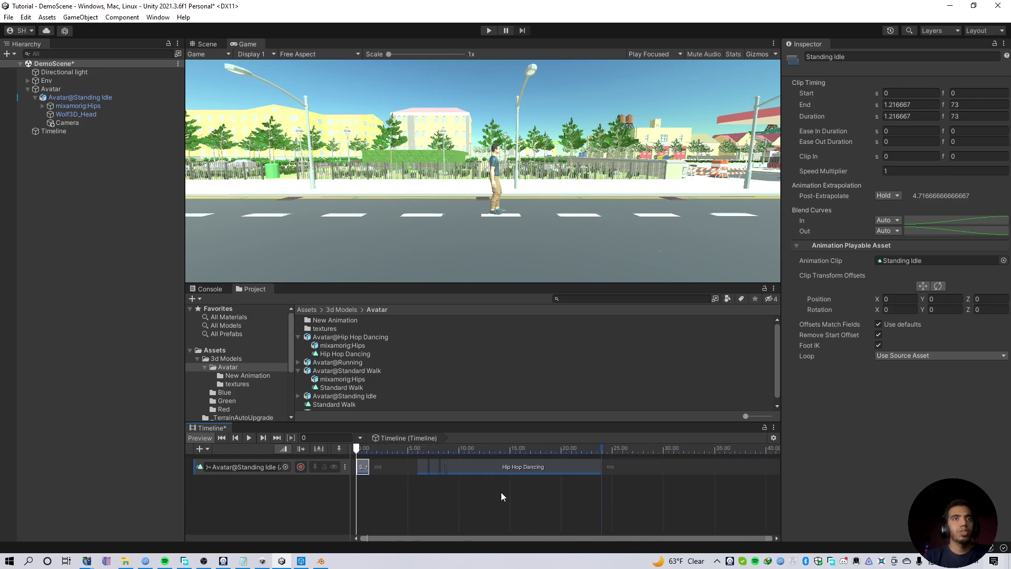
pyautogui.moveTo(501, 492); pyautogui.dragTo(419, 463)
pyautogui.moveTo(423, 469); pyautogui.dragTo(374, 469)
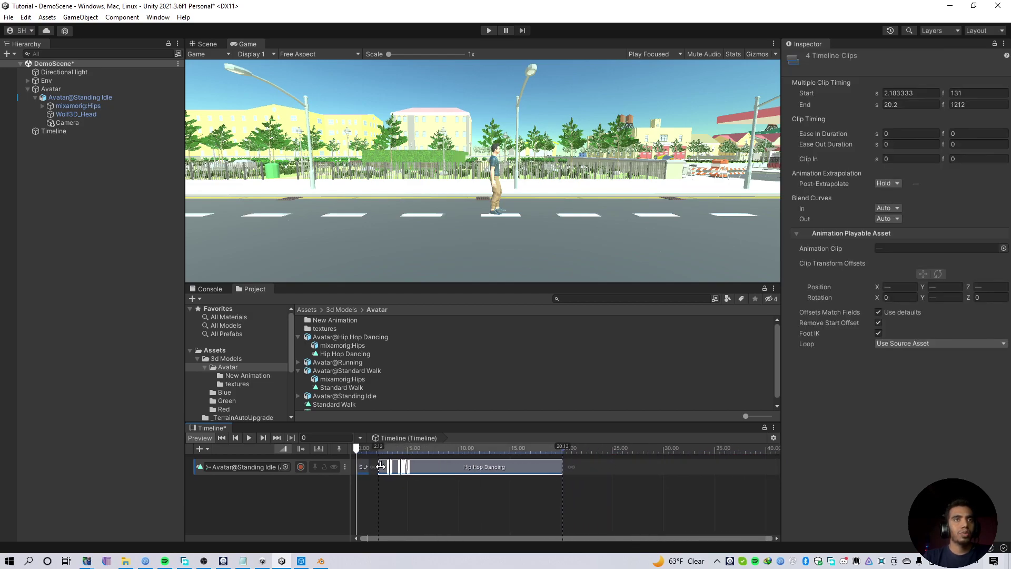
pyautogui.scroll(3, 369, 475)
pyautogui.scroll(5, 416, 500)
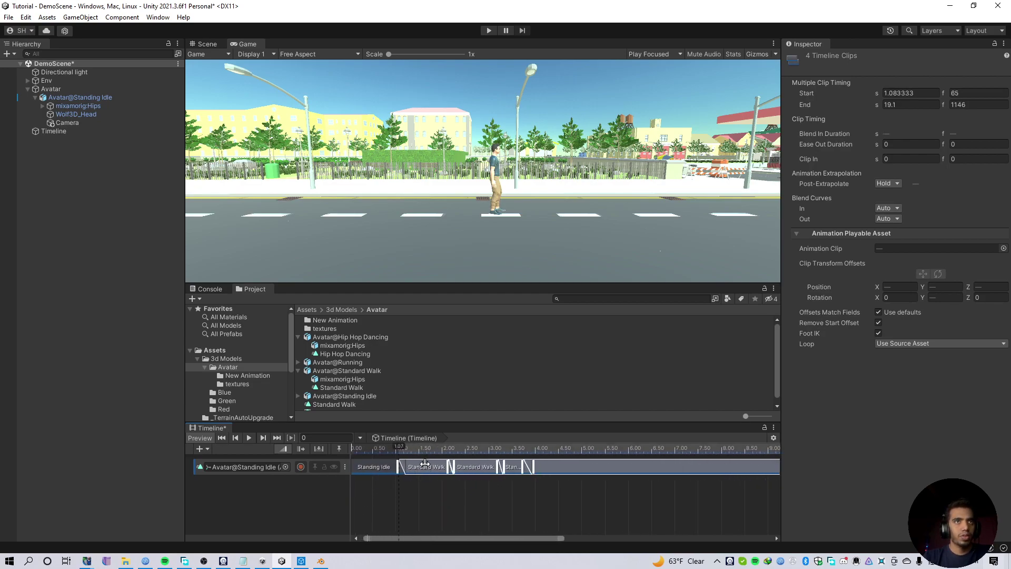
pyautogui.moveTo(413, 471); pyautogui.dragTo(406, 471)
# Step: Match the first Standard Walk clip's offsets to Standing Idle and preview the timeline
pyautogui.rightClick(416, 469)
pyautogui.click(421, 465)
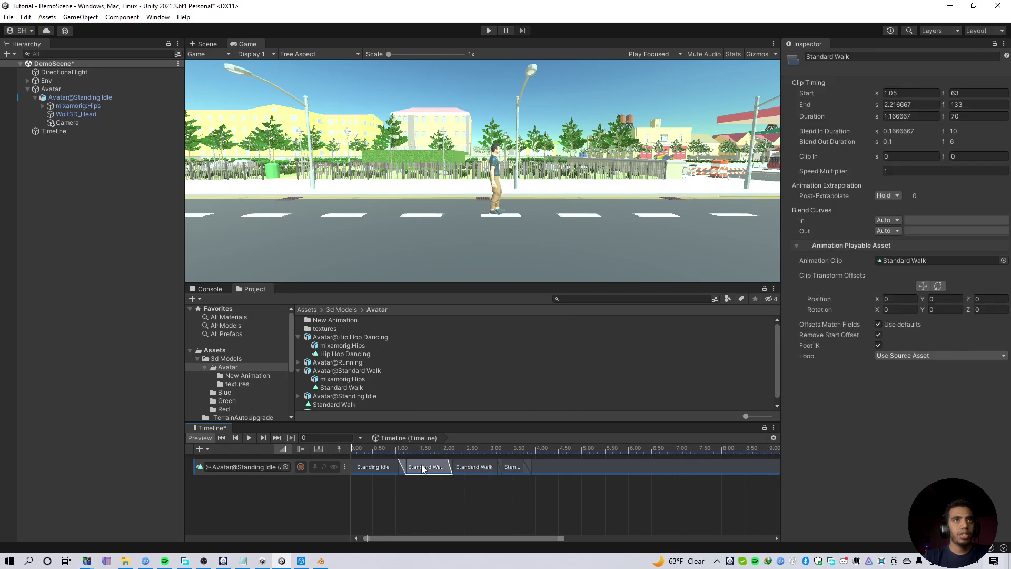
pyautogui.rightClick(421, 466)
pyautogui.click(496, 409)
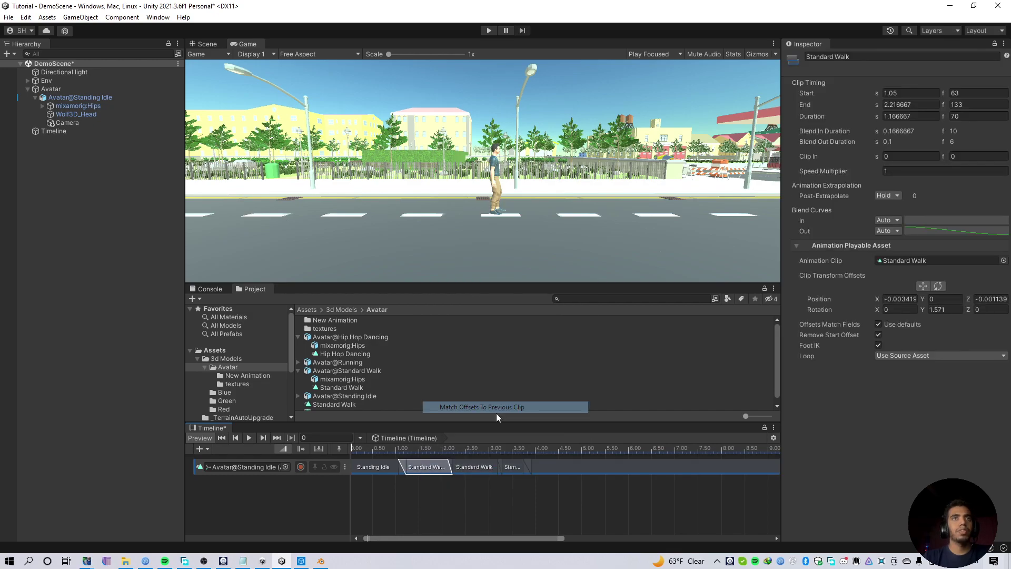
pyautogui.scroll(2, 441, 491)
pyautogui.scroll(-3, 429, 498)
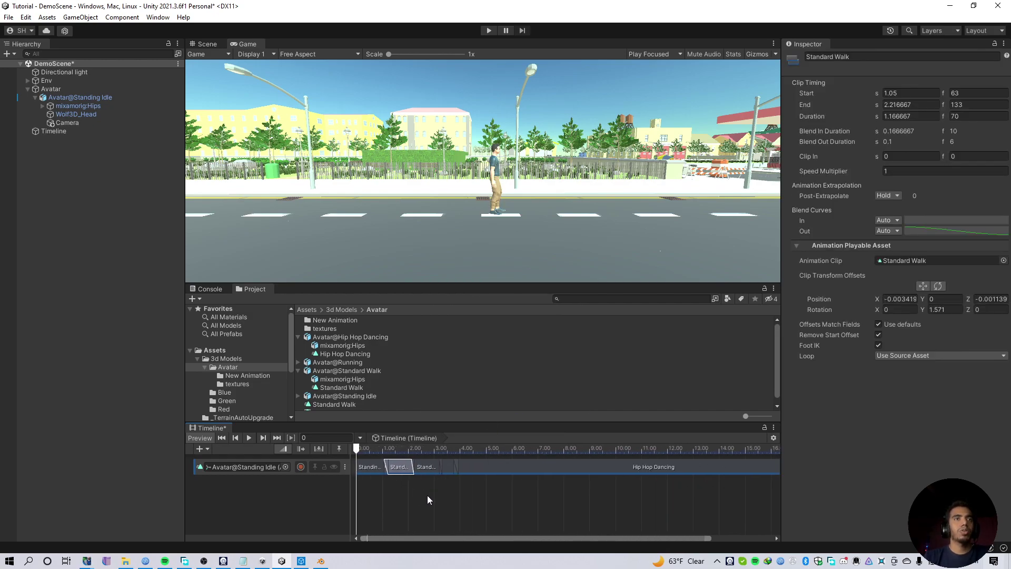
pyautogui.click(249, 438)
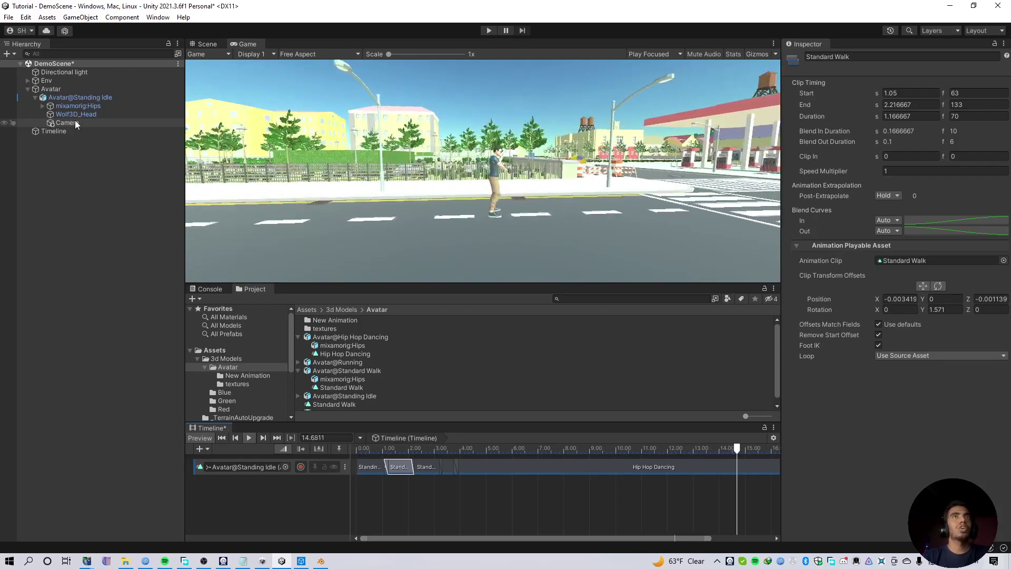
pyautogui.scroll(-5, 672, 509)
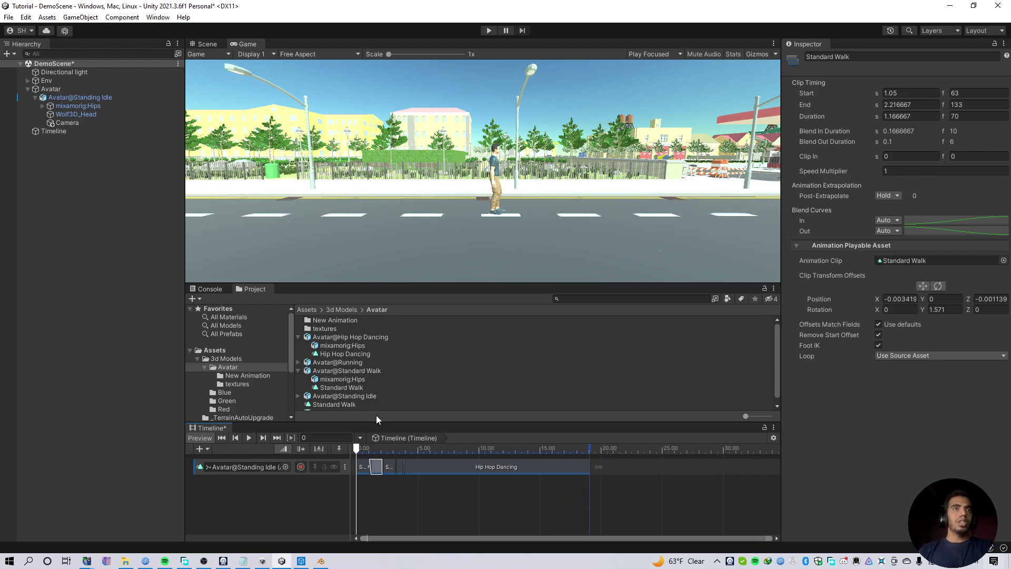
pyautogui.moveTo(381, 416); pyautogui.dragTo(391, 439)
# Step: Search 'Ani' in Avatar@Standing Idle's Add Component list, then dismiss it without adding anything
pyautogui.click(79, 97)
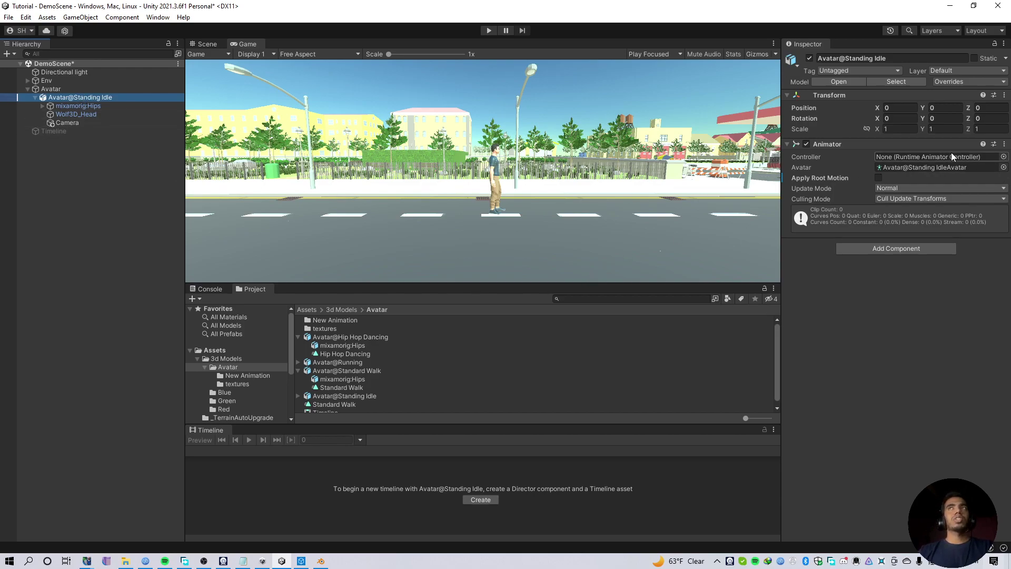
pyautogui.click(887, 253)
pyautogui.write('Ani')
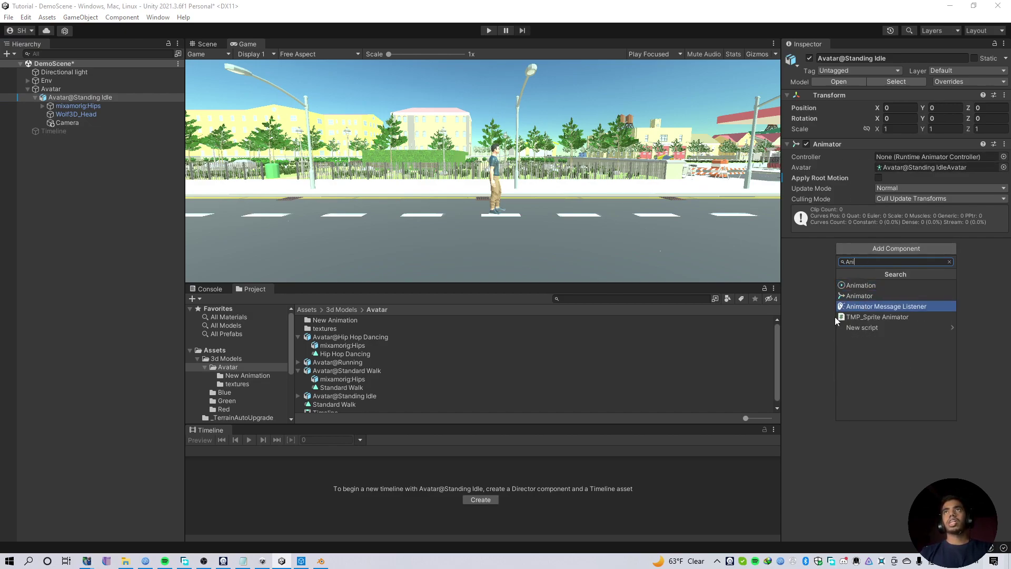
pyautogui.click(802, 347)
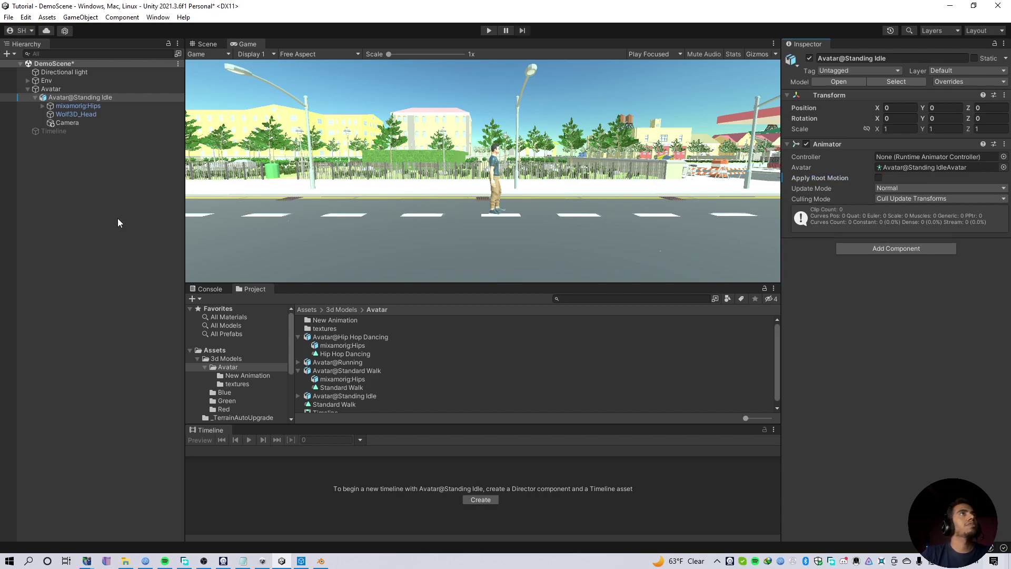
# Step: Dock the Timeline panel beside Console and Project and enlarge the Game view
pyautogui.click(86, 98)
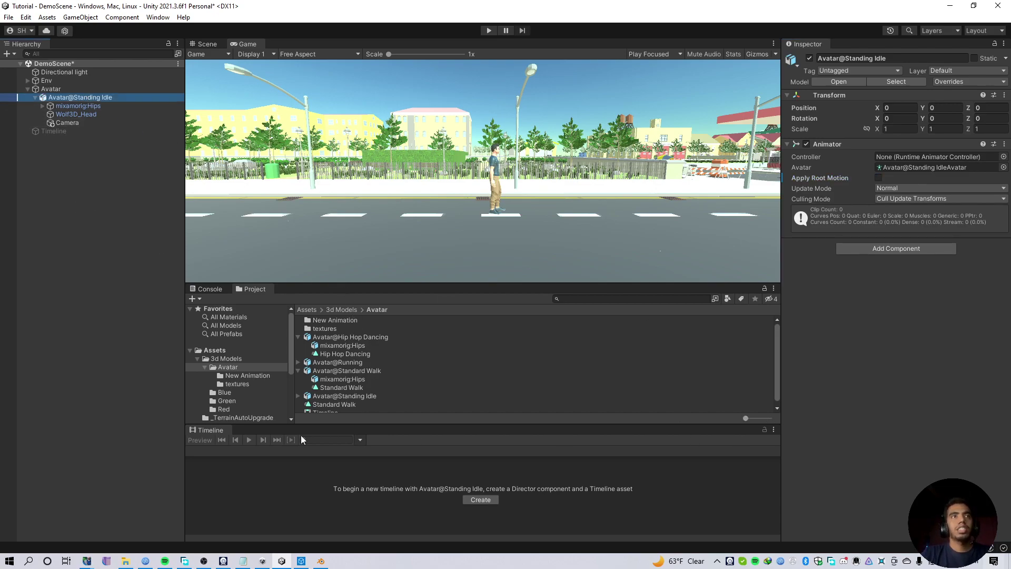
pyautogui.moveTo(220, 433); pyautogui.dragTo(369, 293)
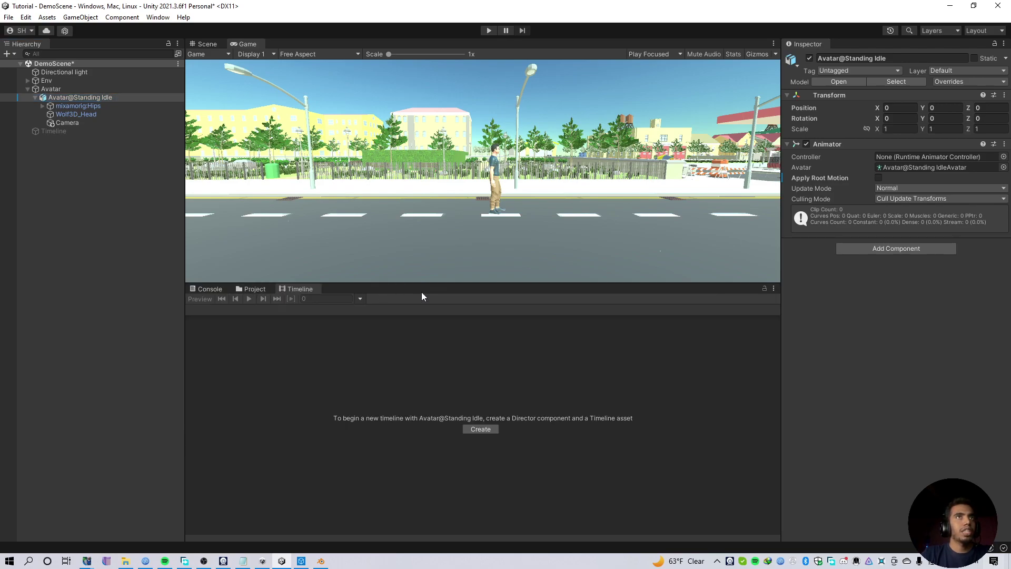
pyautogui.moveTo(431, 284); pyautogui.dragTo(444, 416)
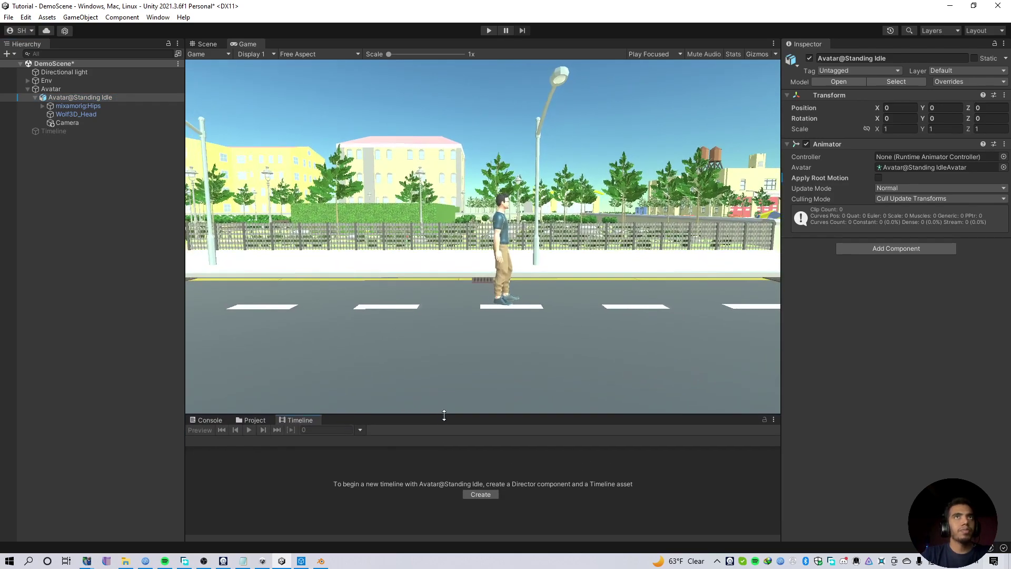
pyautogui.click(107, 279)
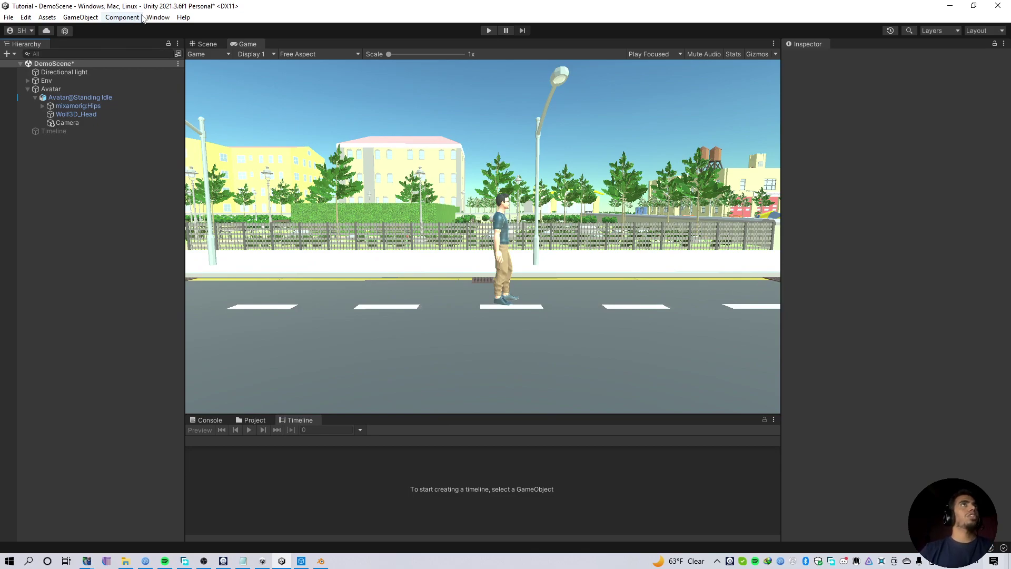
pyautogui.click(158, 18)
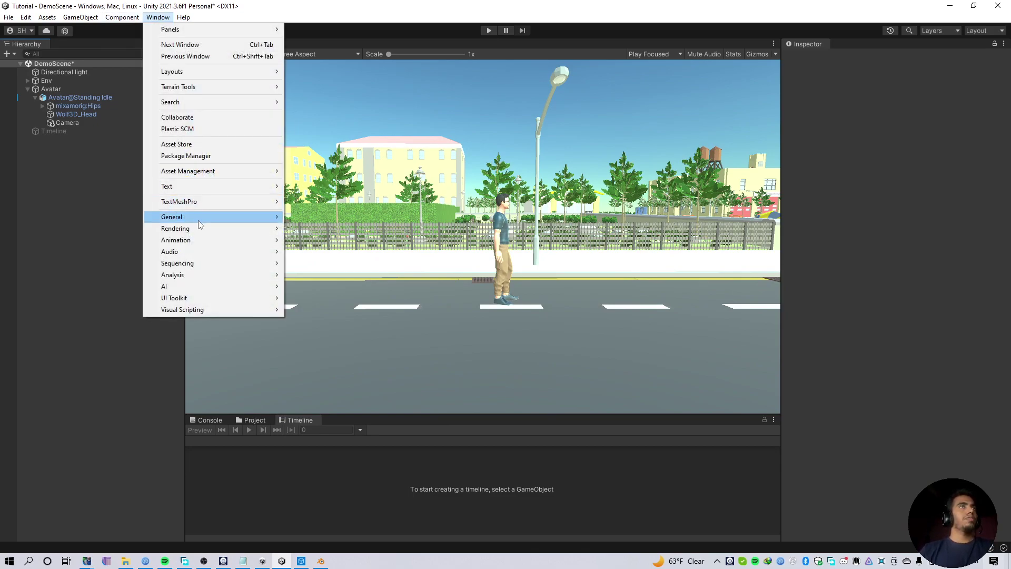
pyautogui.moveTo(207, 230)
pyautogui.click(82, 226)
pyautogui.click(255, 420)
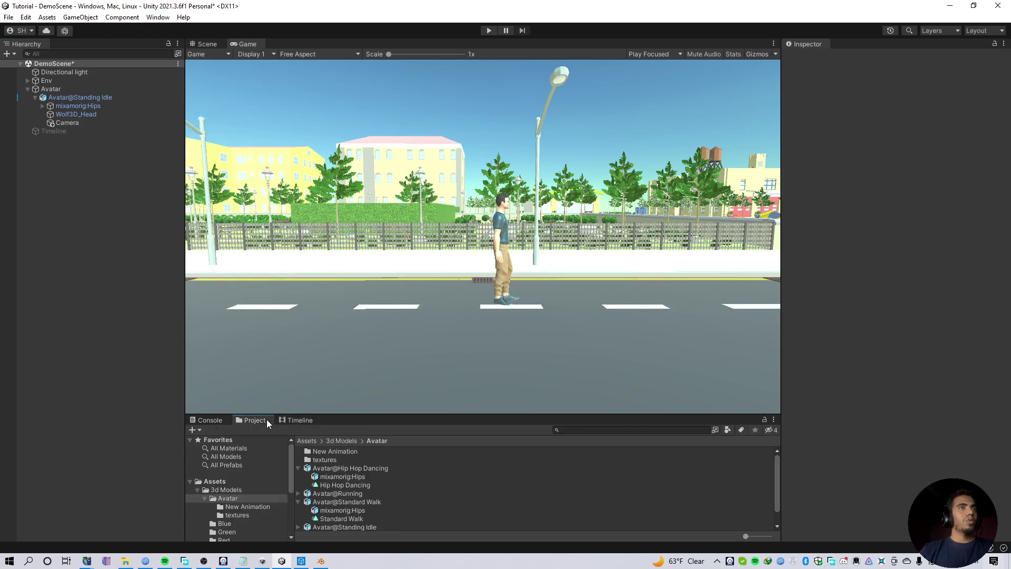
pyautogui.moveTo(357, 416); pyautogui.dragTo(376, 327)
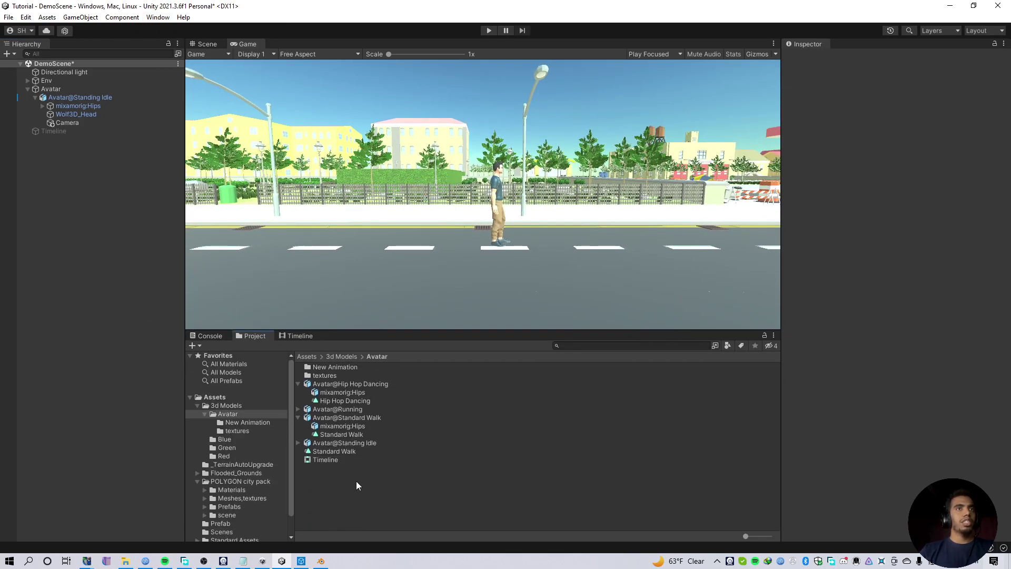
pyautogui.click(301, 425)
pyautogui.click(296, 423)
pyautogui.click(299, 417)
pyautogui.click(298, 384)
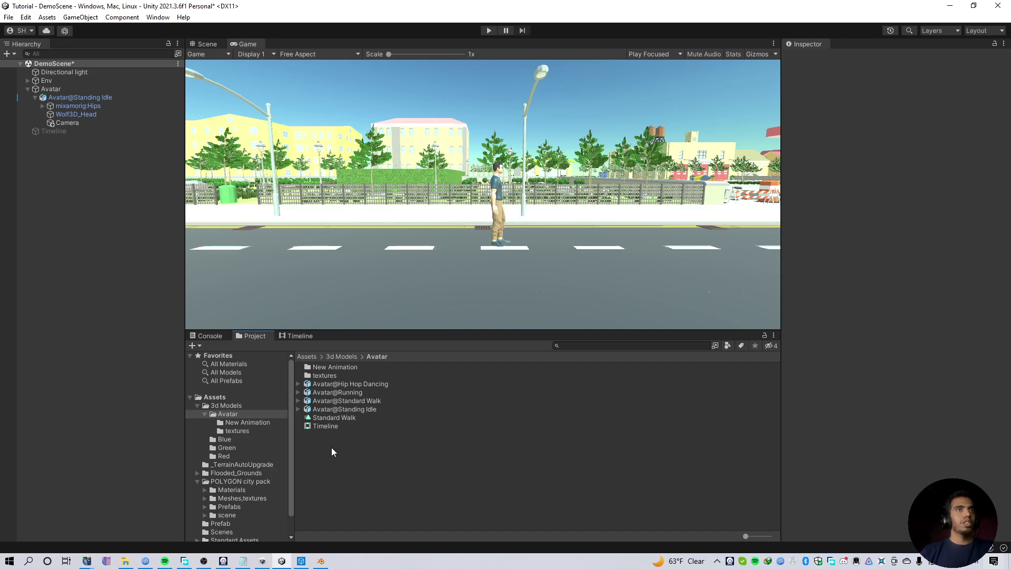
pyautogui.rightClick(334, 452)
pyautogui.moveTo(371, 181)
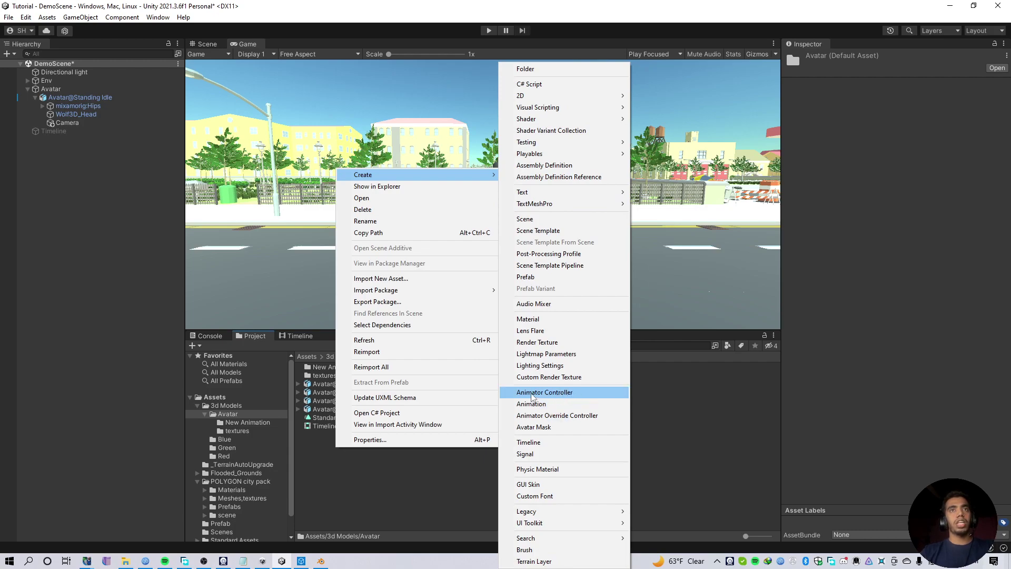
pyautogui.click(566, 392)
pyautogui.write('Animator')
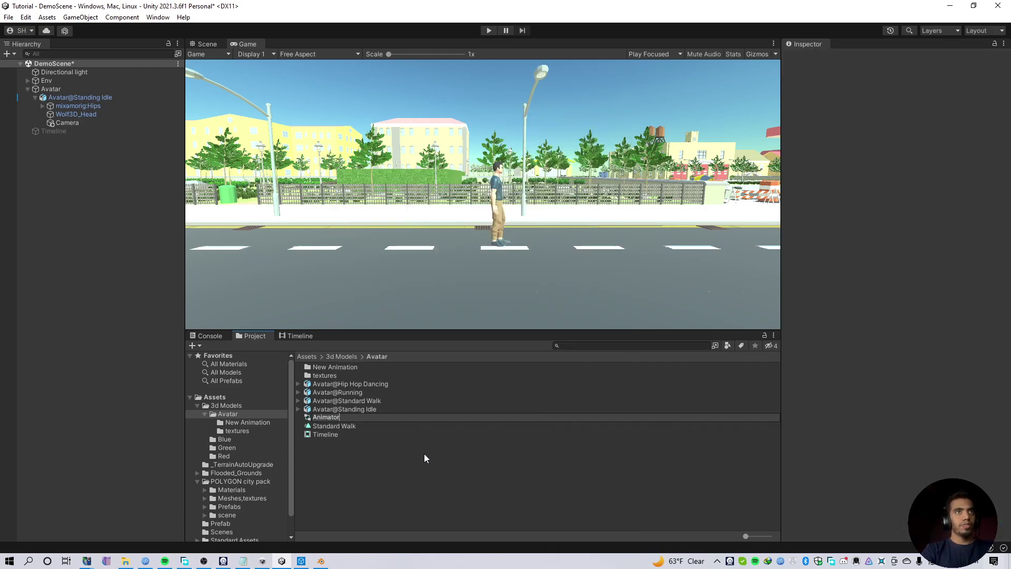
pyautogui.press('Return')
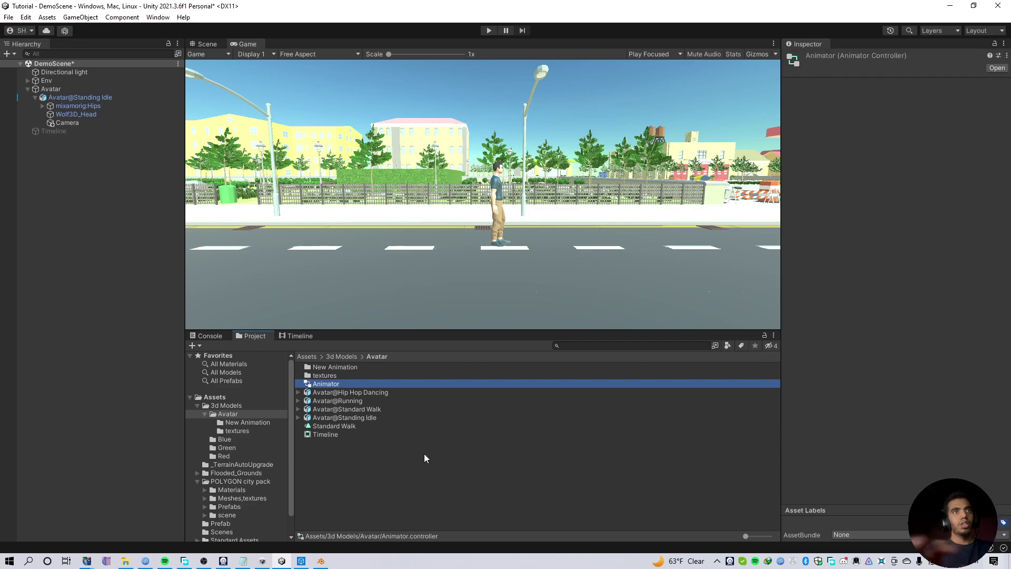
pyautogui.doubleClick(322, 384)
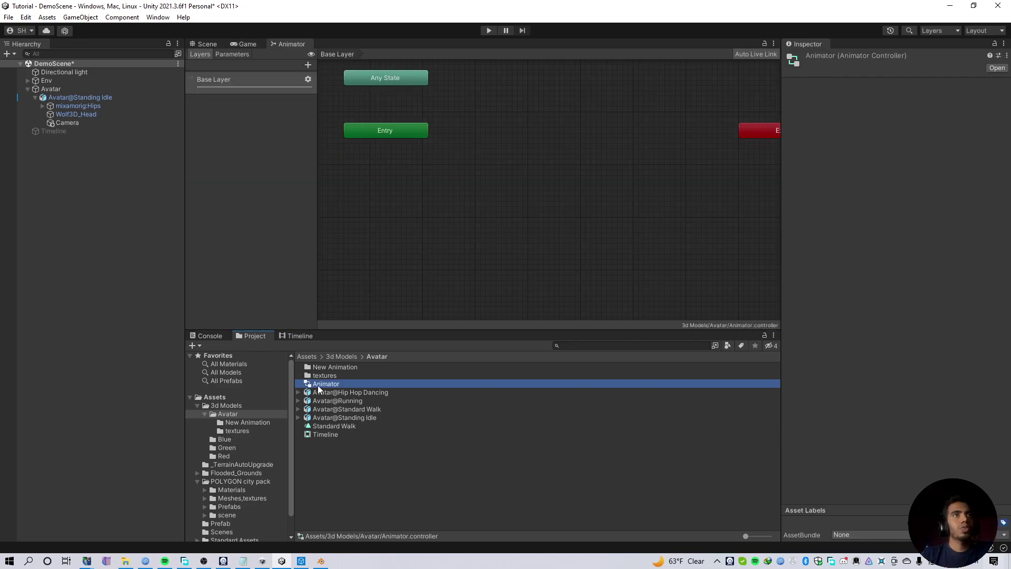
pyautogui.scroll(-2, 545, 174)
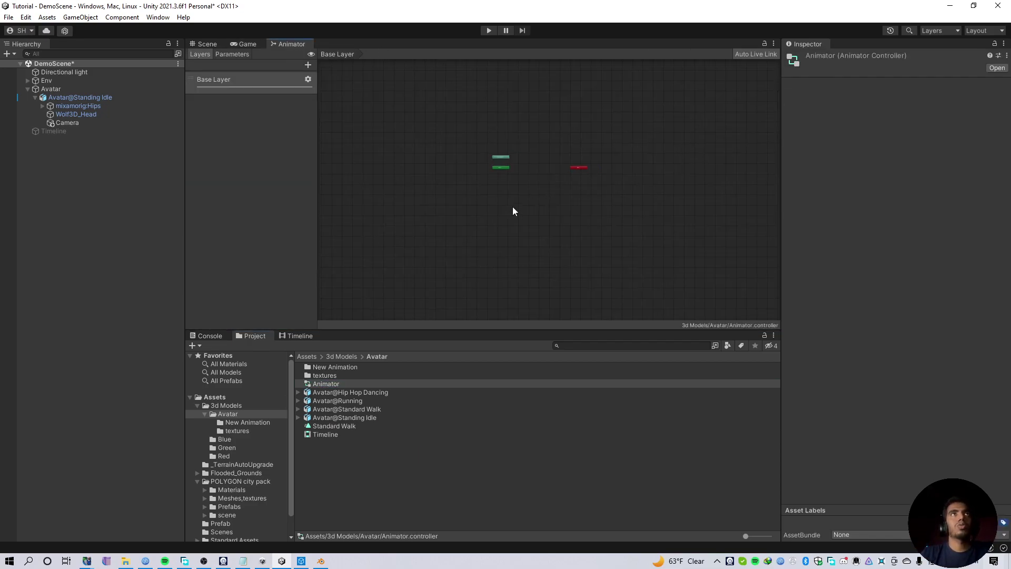
pyautogui.scroll(6, 508, 208)
pyautogui.scroll(-5, 509, 210)
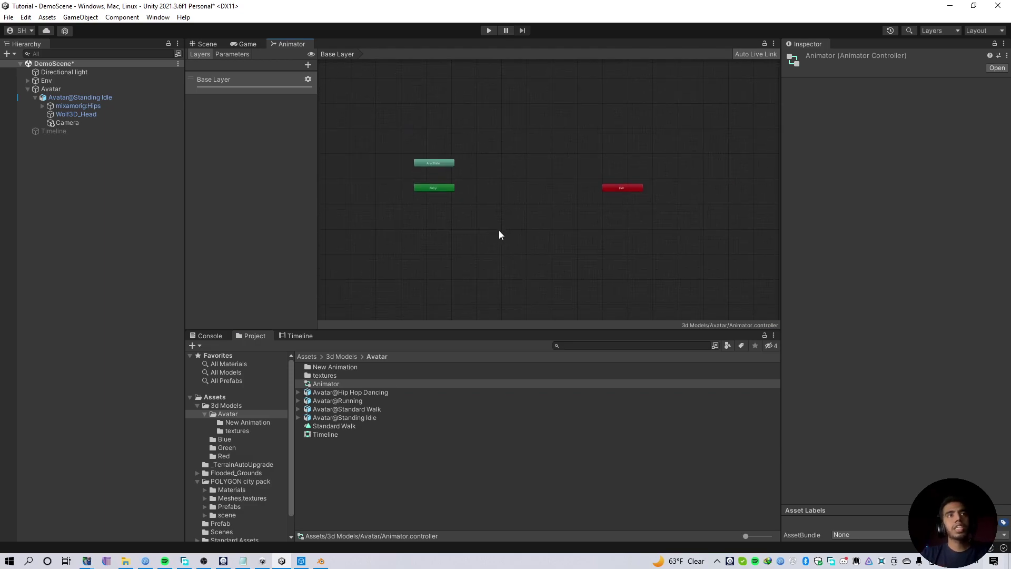
pyautogui.scroll(4, 421, 220)
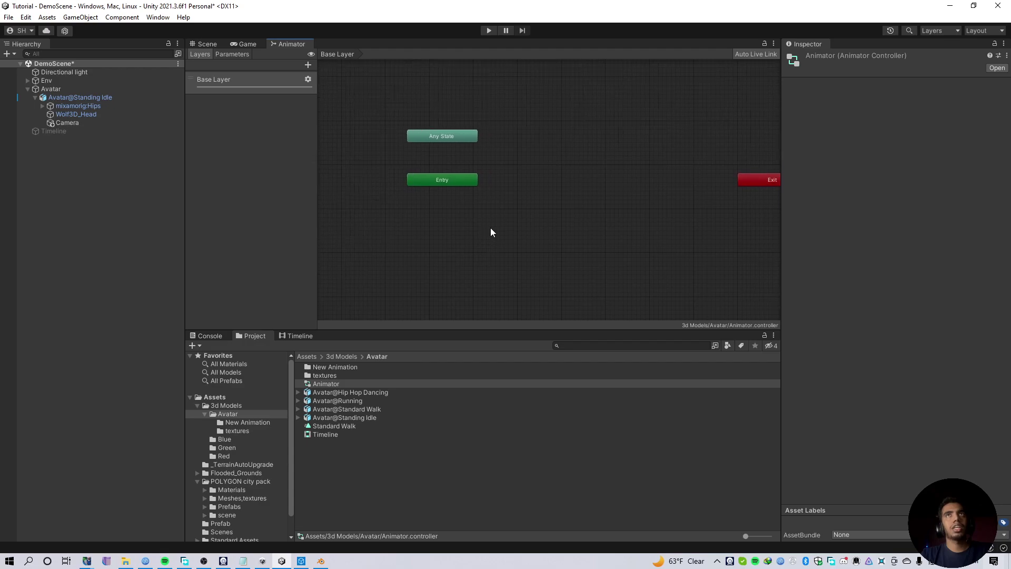
pyautogui.scroll(-5, 498, 229)
pyautogui.scroll(3, 501, 228)
pyautogui.hotkey('alt', 'Tab')
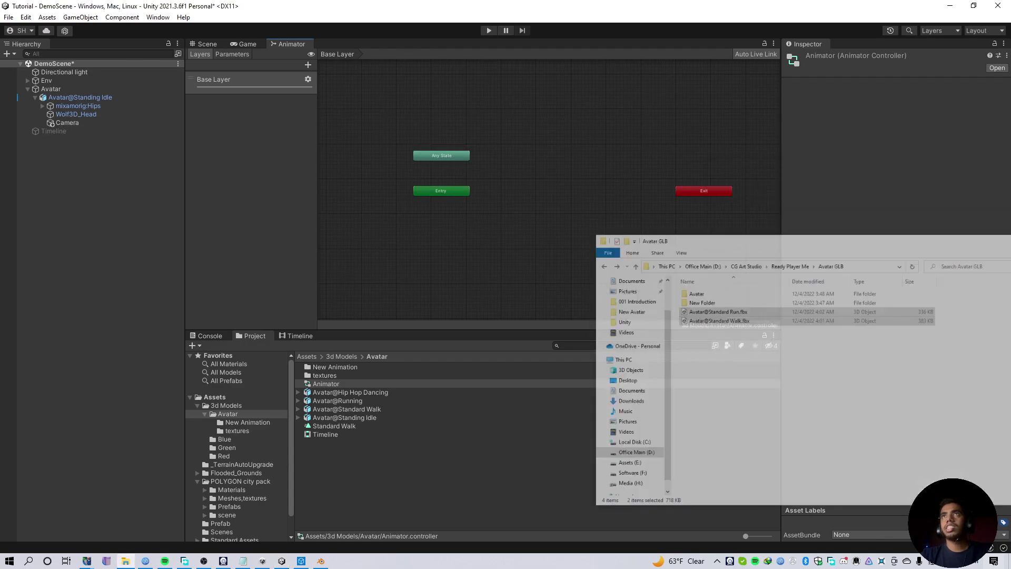
pyautogui.click(590, 263)
pyautogui.scroll(3, 490, 224)
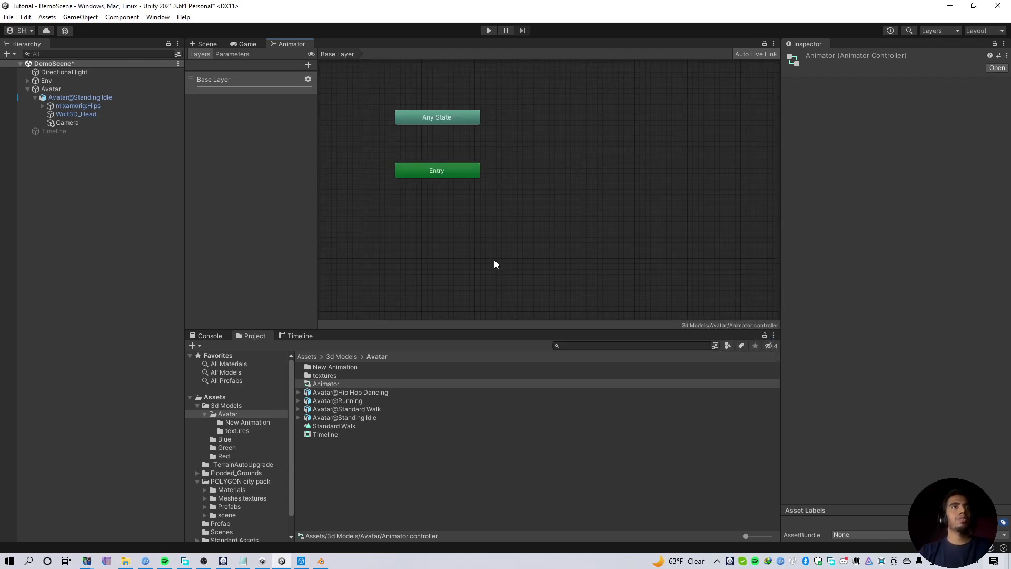
# Step: Drag the Standing Idle clip from Avatar@Standing Idle into the Animator graph as the default state
pyautogui.click(299, 417)
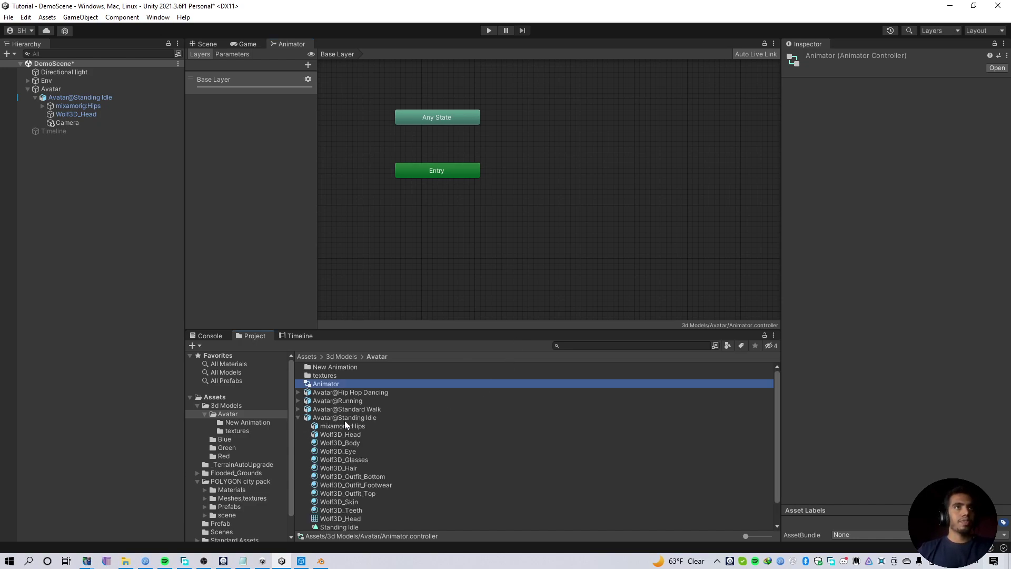
pyautogui.scroll(-2, 348, 422)
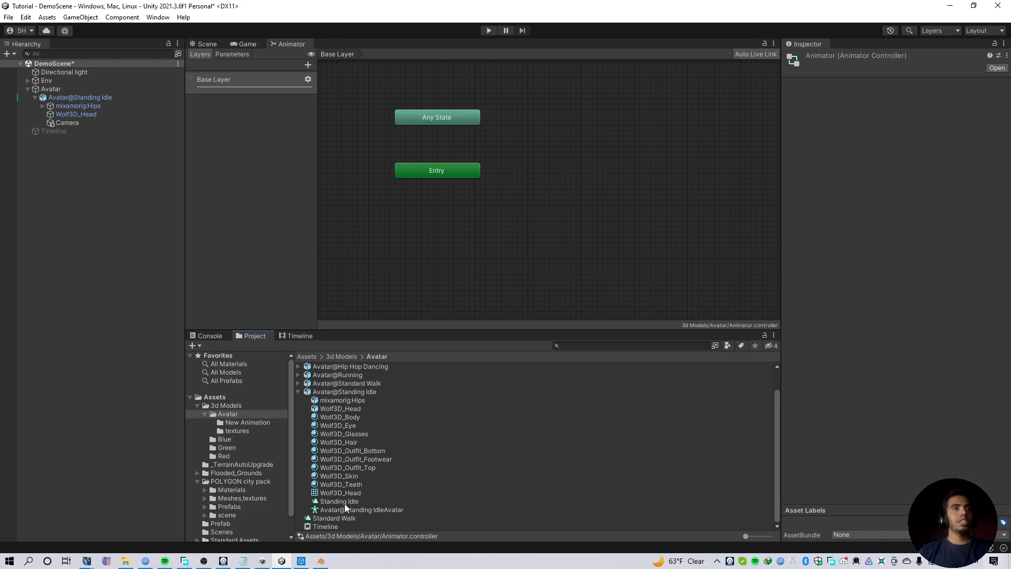
pyautogui.moveTo(344, 504); pyautogui.dragTo(523, 175)
pyautogui.scroll(2, 573, 198)
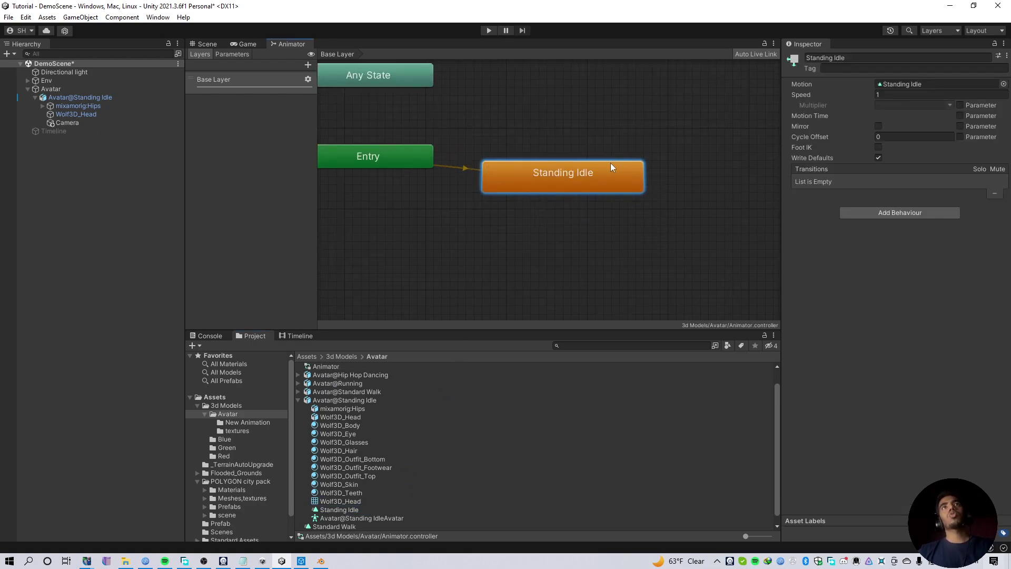
pyautogui.scroll(3, 508, 218)
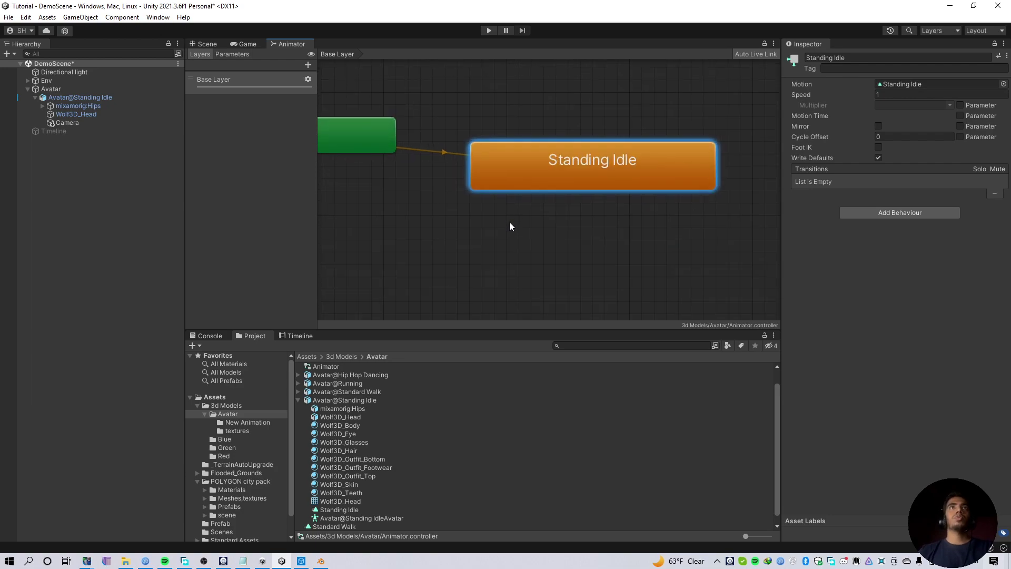
pyautogui.scroll(-3, 743, 177)
pyautogui.moveTo(698, 197); pyautogui.dragTo(647, 214, button='middle')
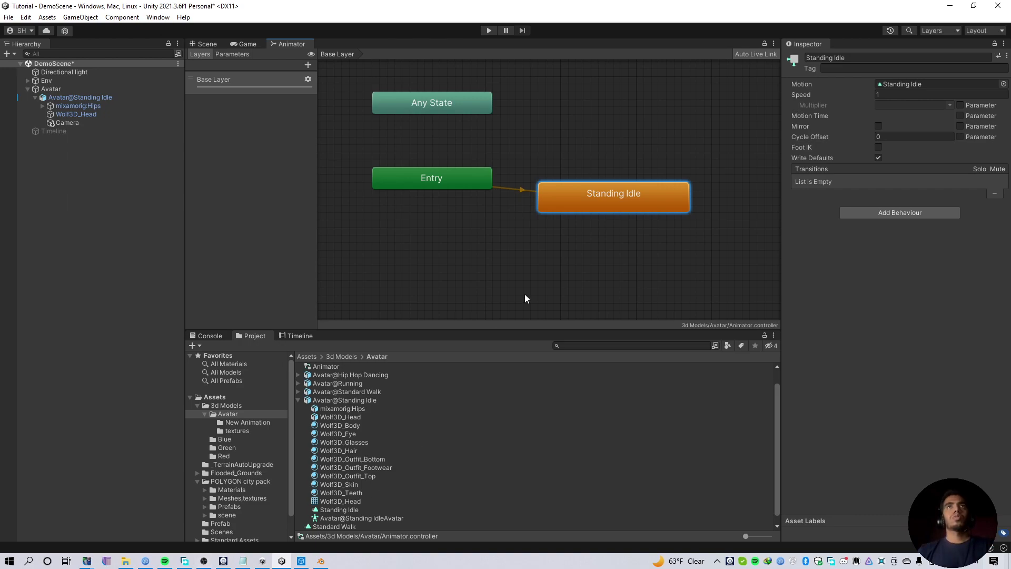
# Step: Enter play mode in the Game view and dock the Animator graph to its right
pyautogui.press('a')
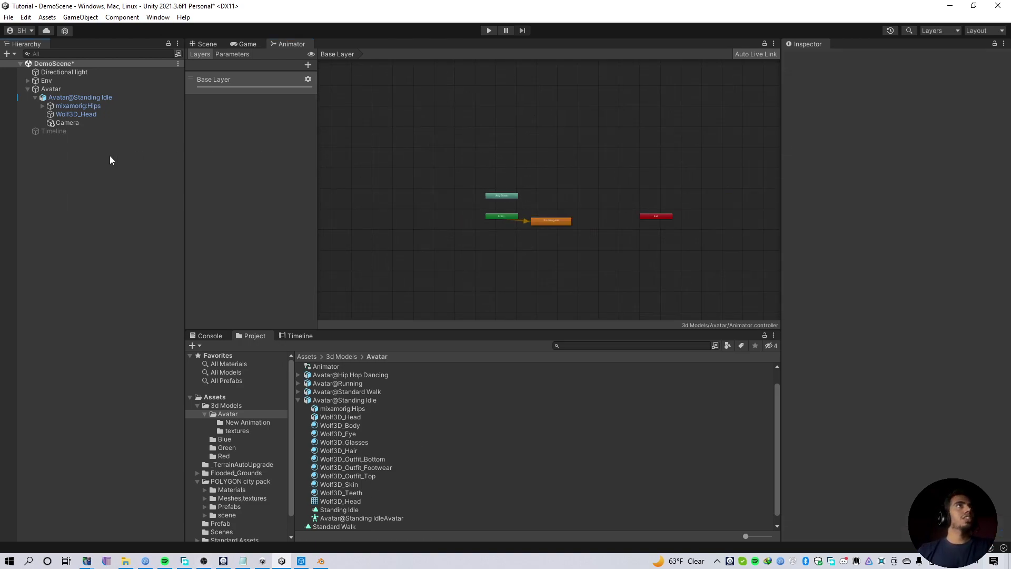
pyautogui.click(145, 96)
pyautogui.click(247, 42)
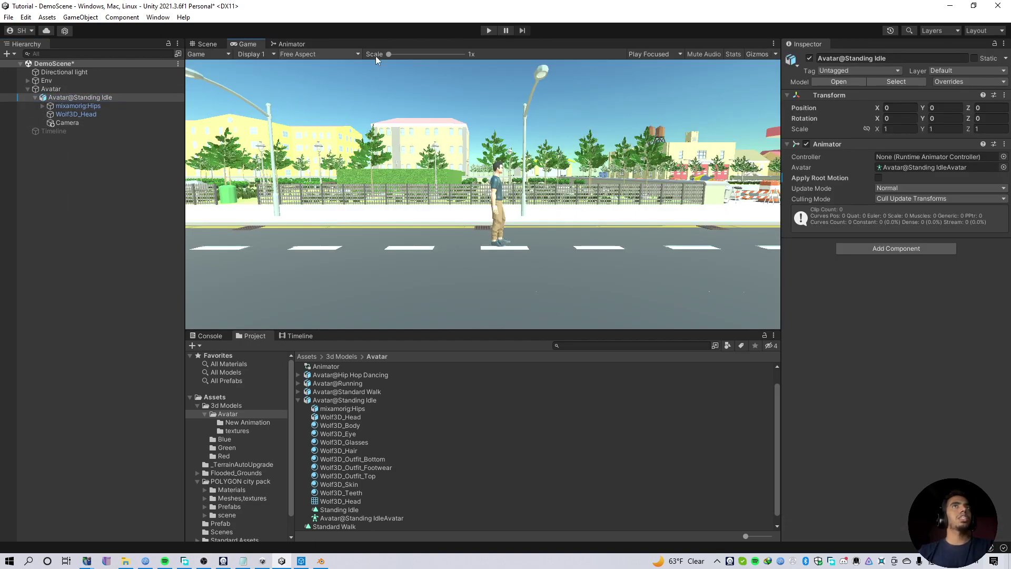
pyautogui.click(488, 30)
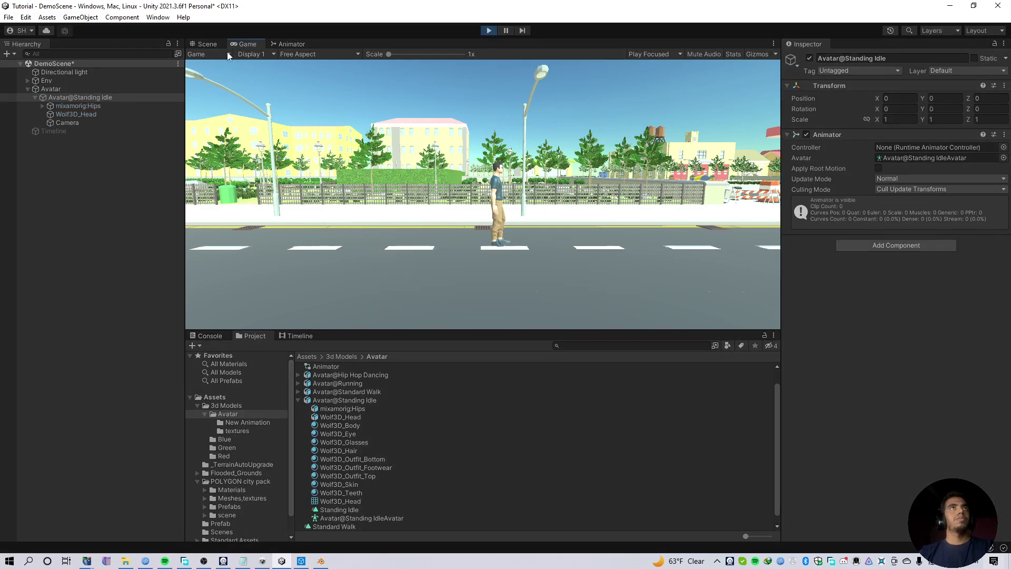
pyautogui.click(291, 44)
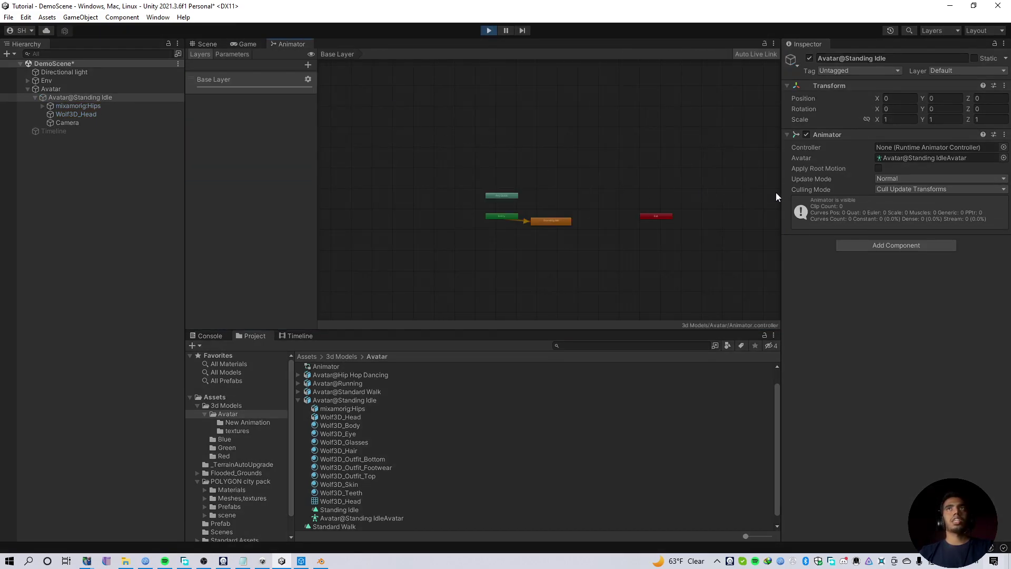
pyautogui.moveTo(283, 47); pyautogui.dragTo(658, 200)
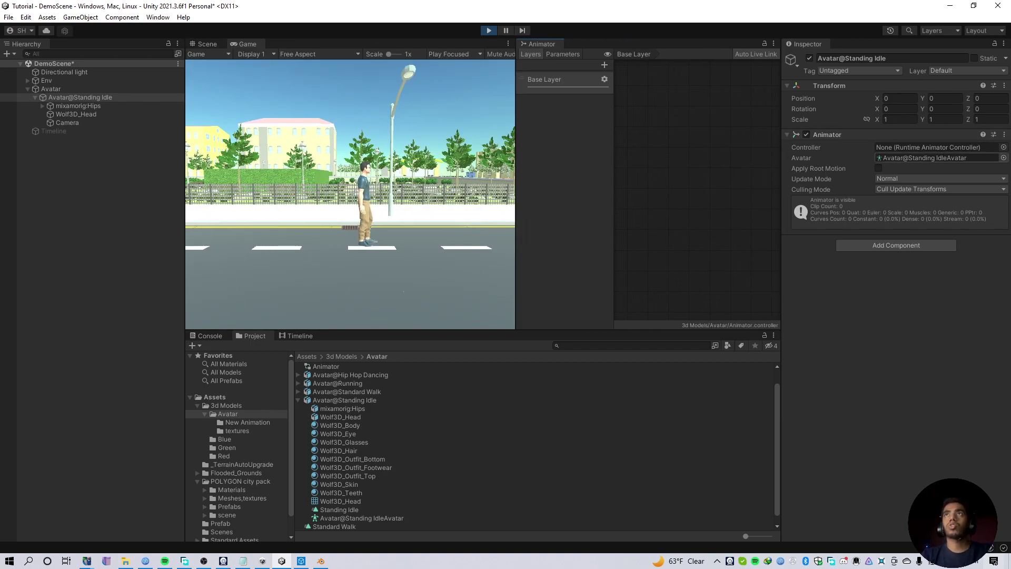
# Step: Assign the Animator controller to the avatar, check the Standing Idle state, then stop play
pyautogui.click(1004, 147)
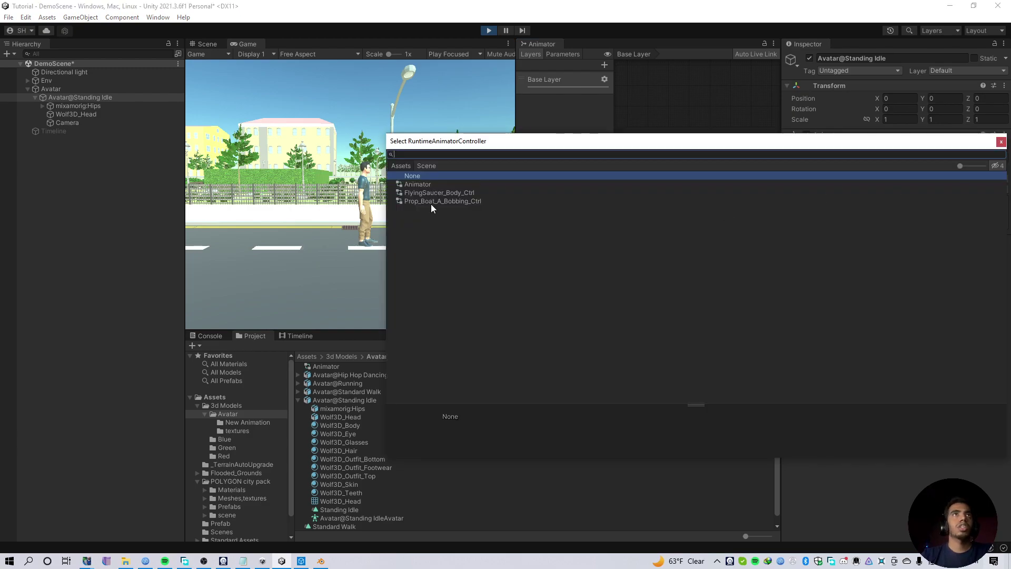
pyautogui.doubleClick(427, 187)
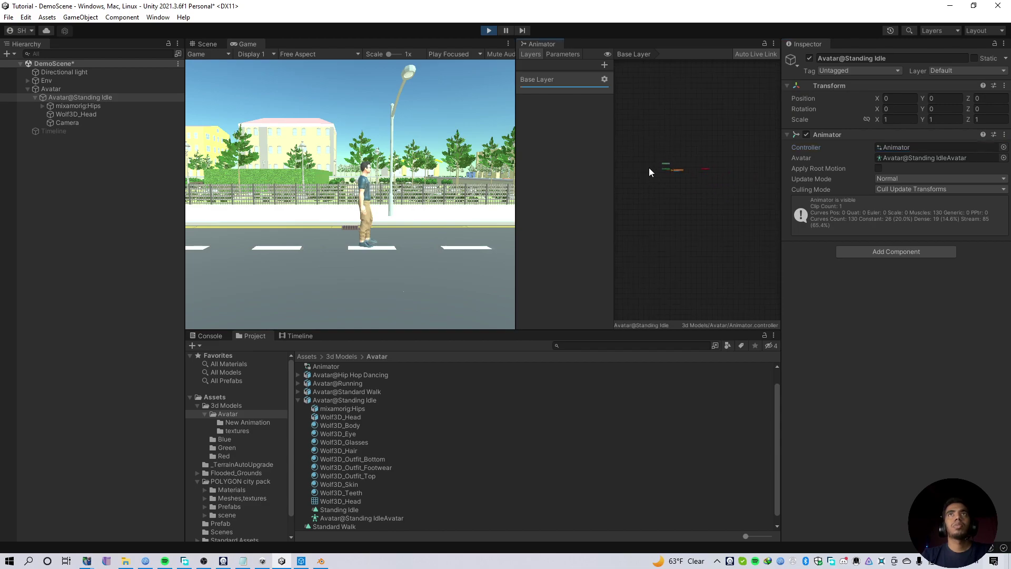
pyautogui.scroll(5, 682, 170)
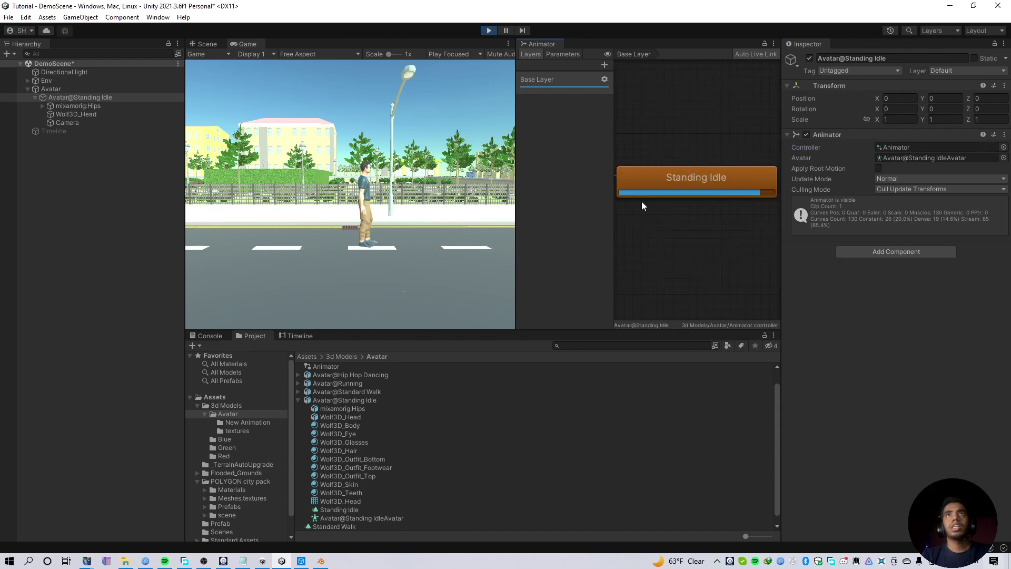
pyautogui.scroll(-3, 675, 216)
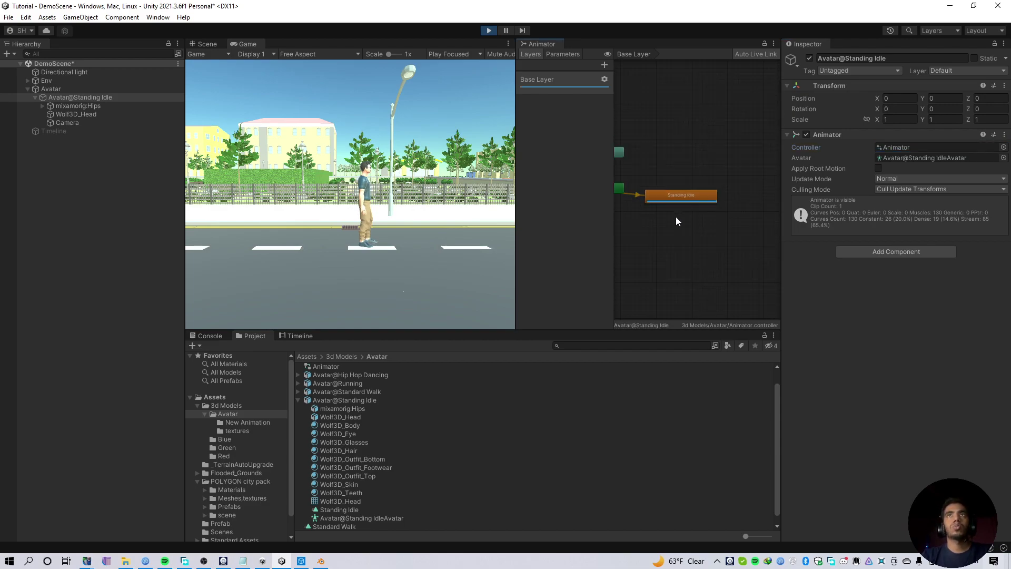
pyautogui.scroll(3, 705, 226)
pyautogui.moveTo(705, 229); pyautogui.dragTo(701, 228, button='middle')
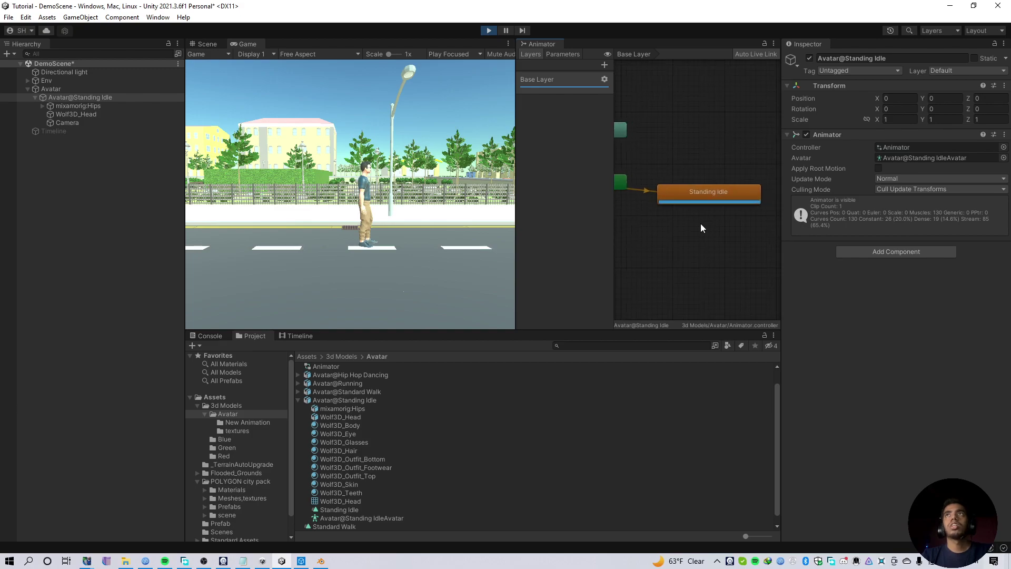
pyautogui.click(695, 197)
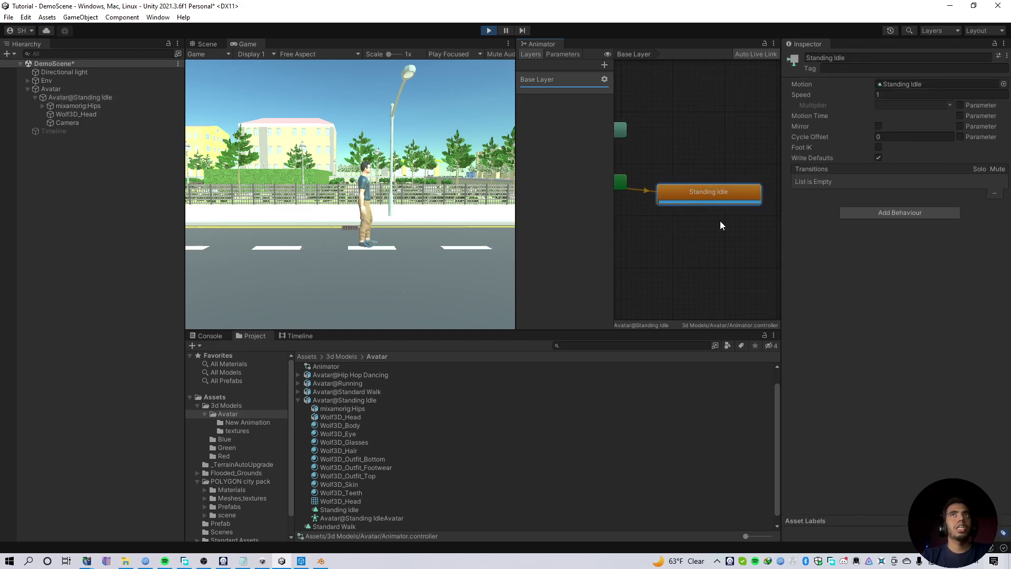
pyautogui.scroll(-5, 720, 223)
pyautogui.scroll(3, 682, 220)
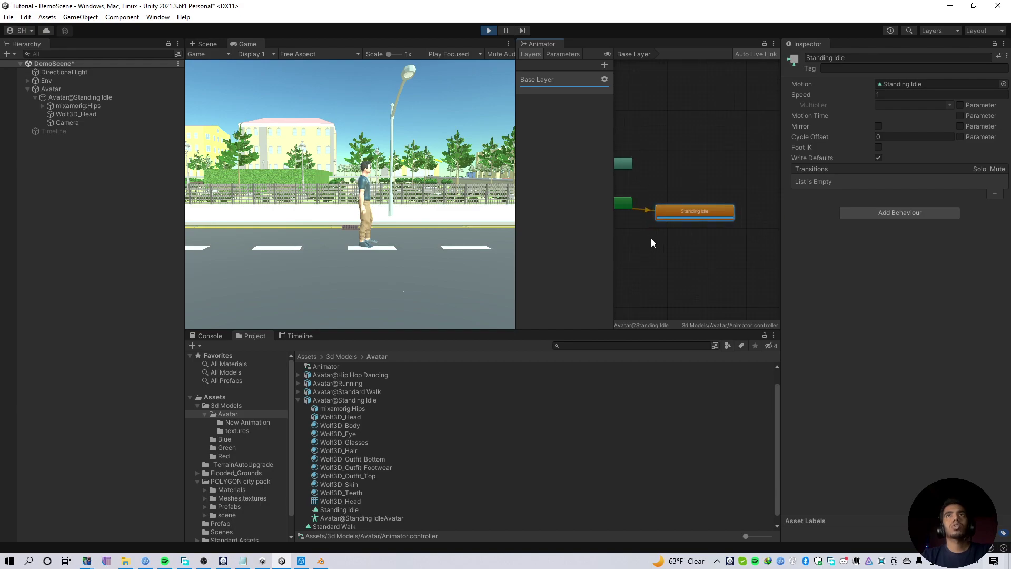
pyautogui.click(488, 30)
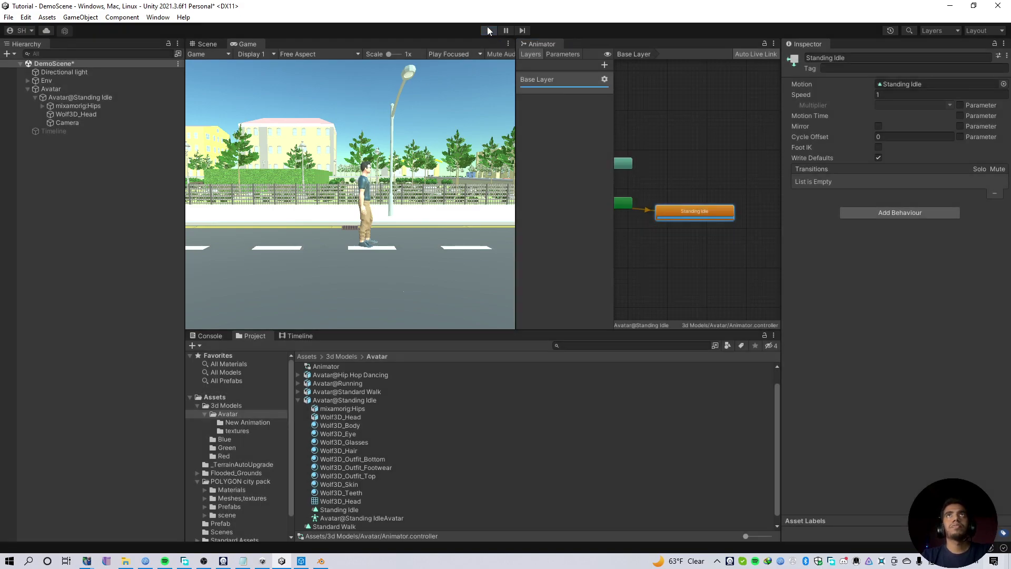
# Step: Set Avatar@Standing Idle's Animator Controller field to the Animator controller
pyautogui.click(94, 97)
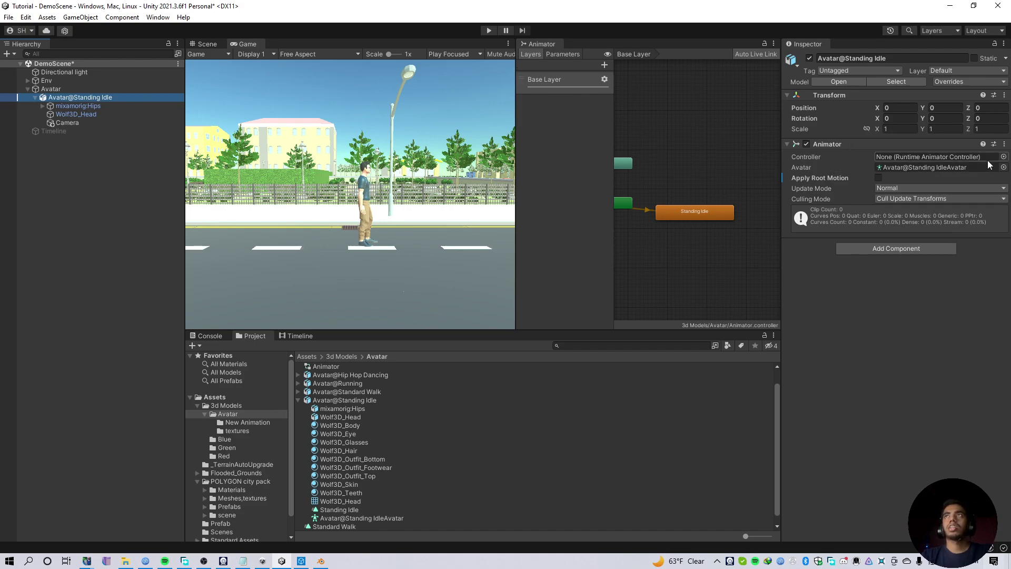
pyautogui.click(958, 302)
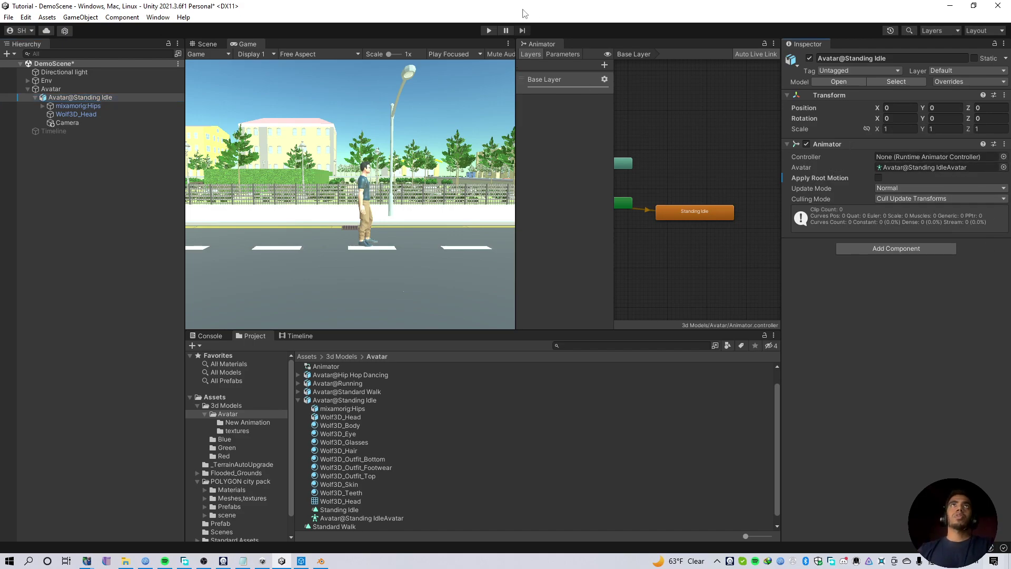
pyautogui.click(1005, 157)
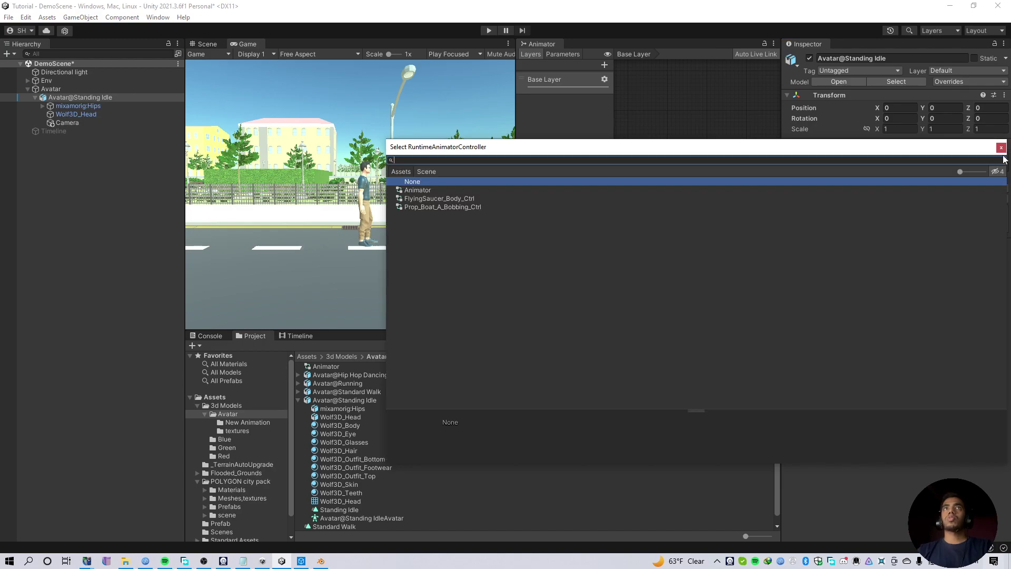
pyautogui.click(418, 191)
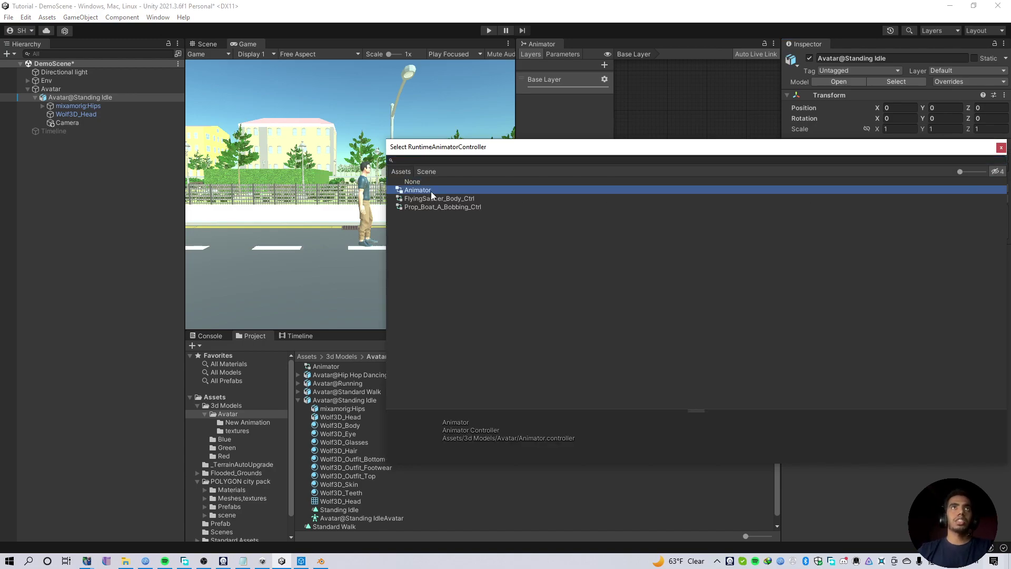
pyautogui.doubleClick(431, 191)
pyautogui.click(694, 198)
# Step: Open the New Animation folder and begin dragging the Standard Walk clip into the graph
pyautogui.click(298, 400)
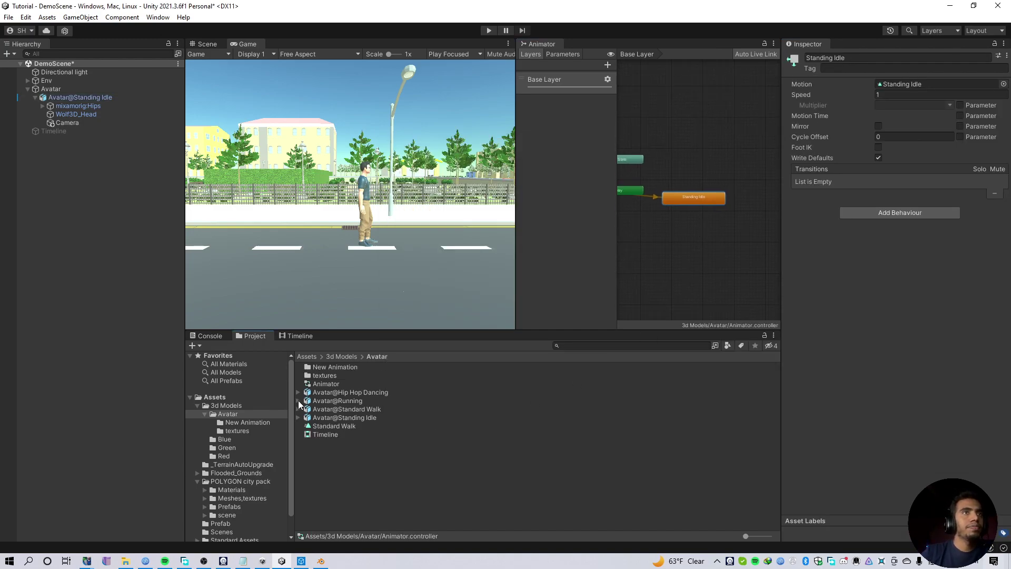
pyautogui.doubleClick(327, 367)
pyautogui.moveTo(348, 409); pyautogui.dragTo(655, 281)
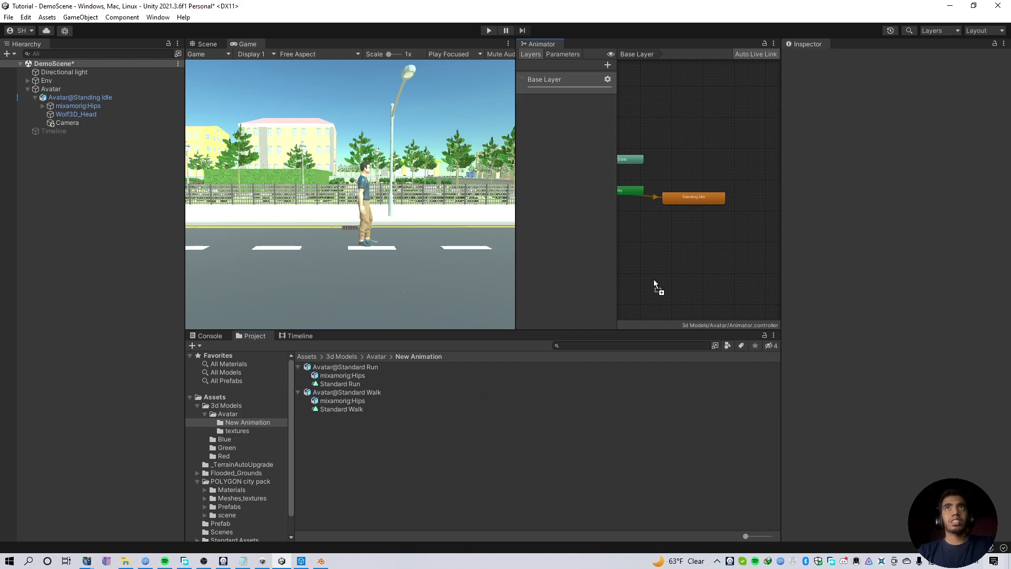
# Step: Add Standard Walk, Standard Run and Hip Hop Dancing clips as states in the Animator graph
pyautogui.moveTo(676, 249); pyautogui.dragTo(687, 224)
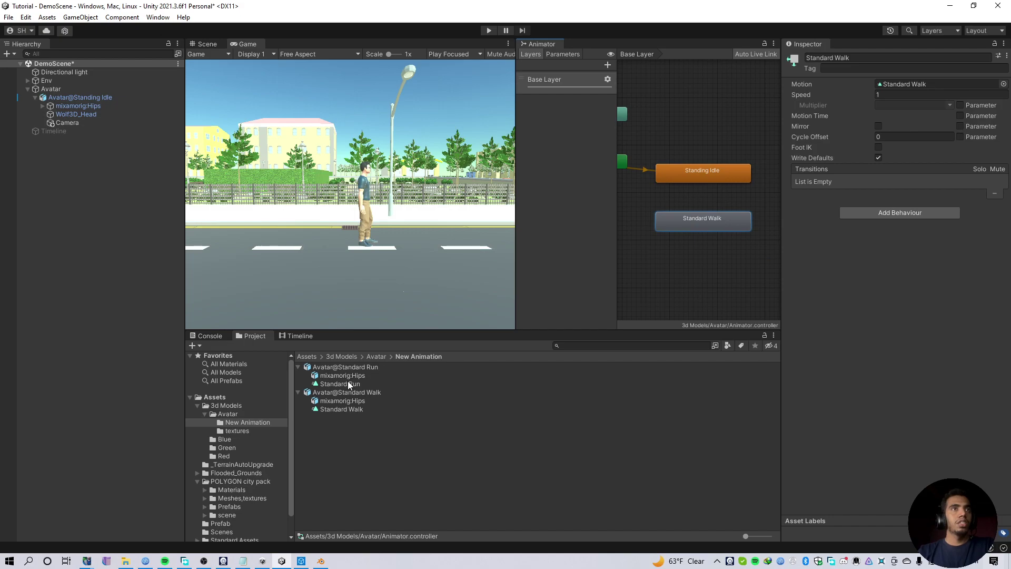
pyautogui.moveTo(347, 381); pyautogui.dragTo(677, 274)
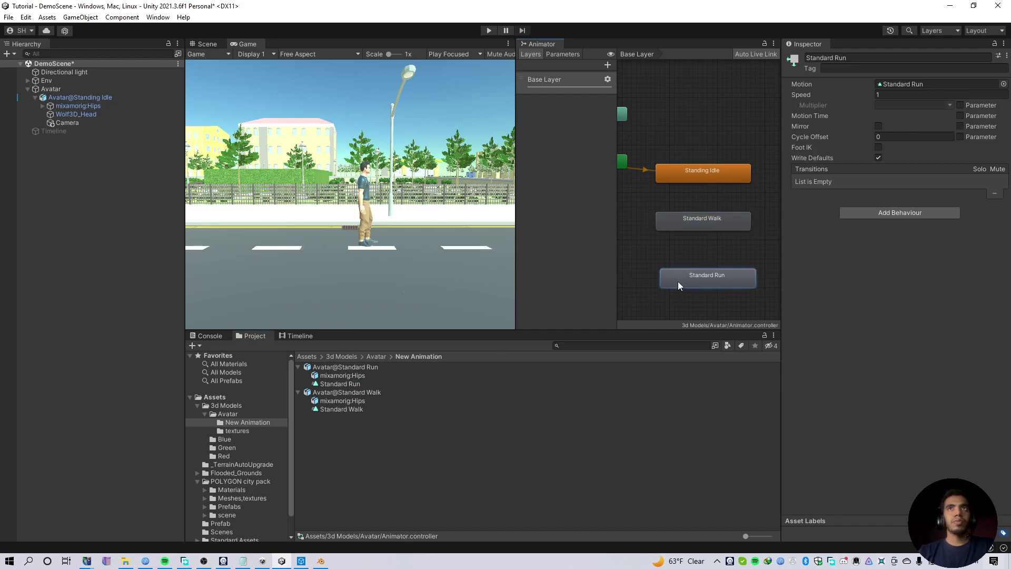
pyautogui.click(372, 356)
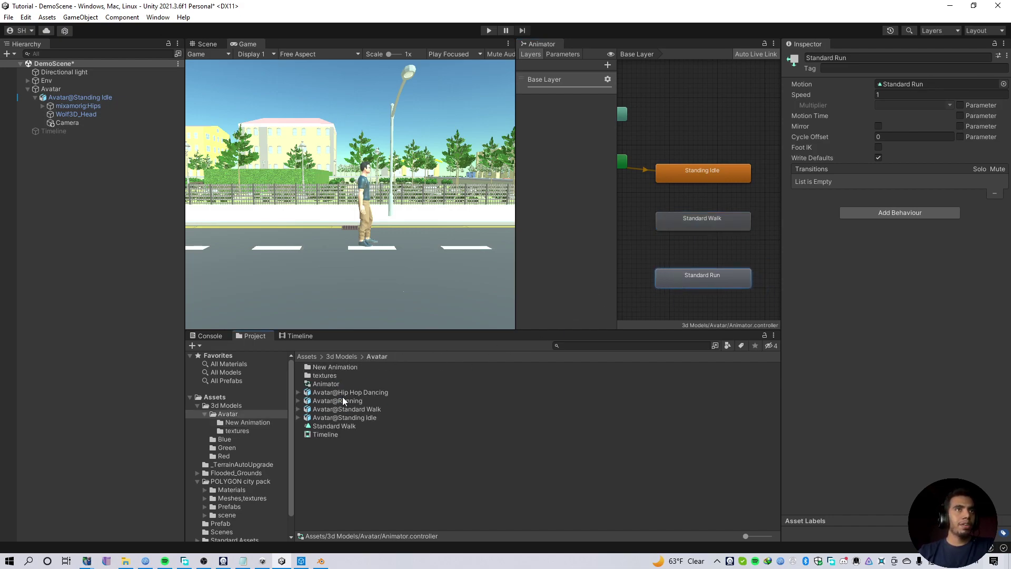
pyautogui.click(299, 392)
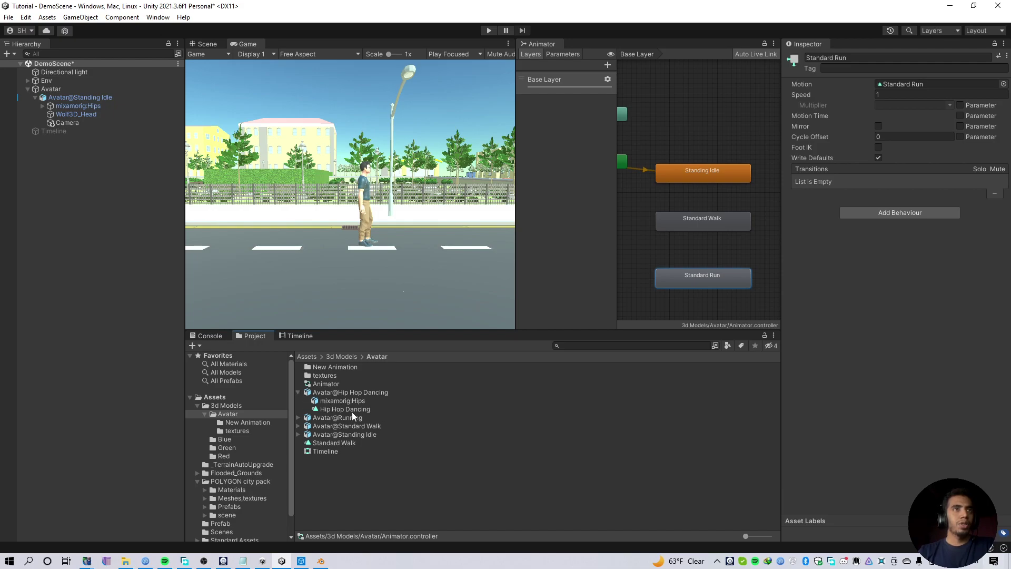
pyautogui.moveTo(349, 412); pyautogui.dragTo(690, 311)
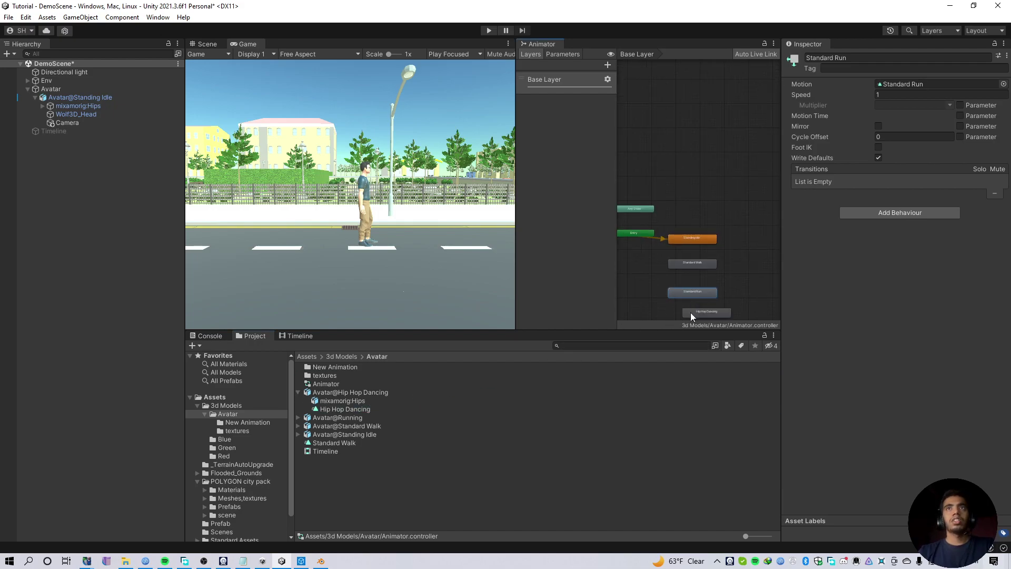
pyautogui.scroll(-2, 679, 308)
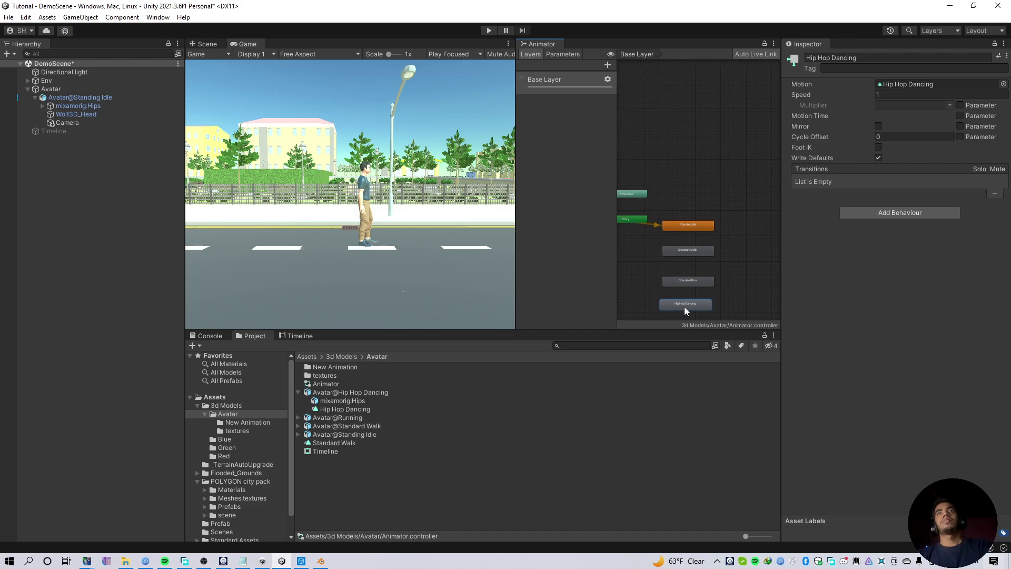
# Step: Make a transition from Standing Idle to Standard Walk
pyautogui.click(699, 169)
pyautogui.rightClick(700, 169)
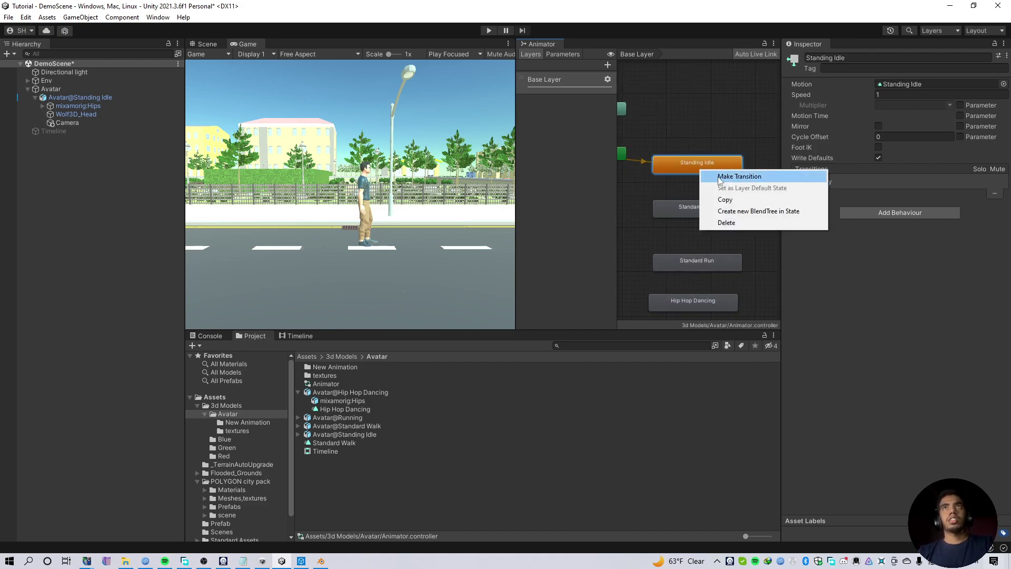
pyautogui.click(672, 134)
pyautogui.scroll(3, 674, 214)
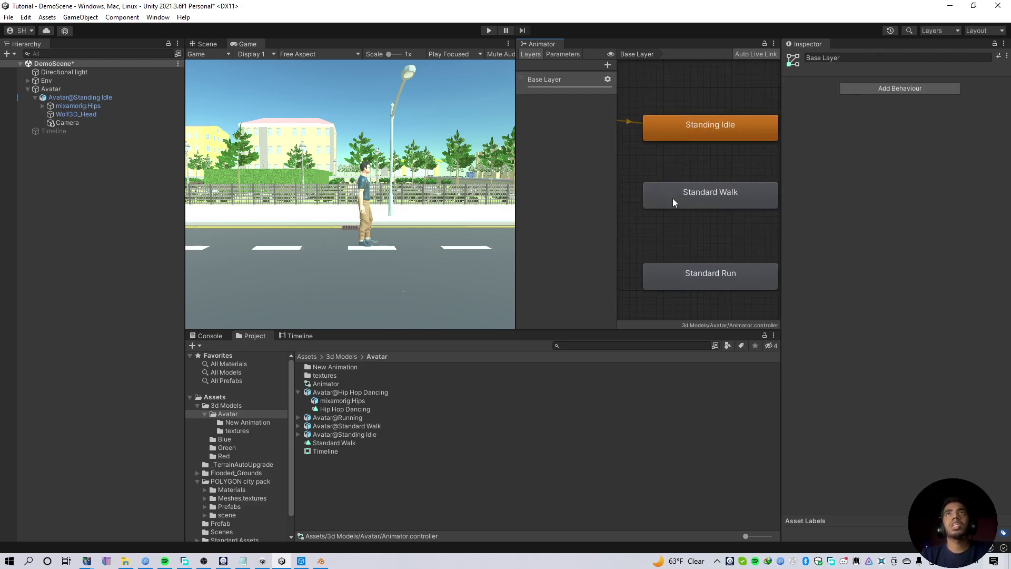
pyautogui.click(719, 191)
pyautogui.scroll(-5, 732, 184)
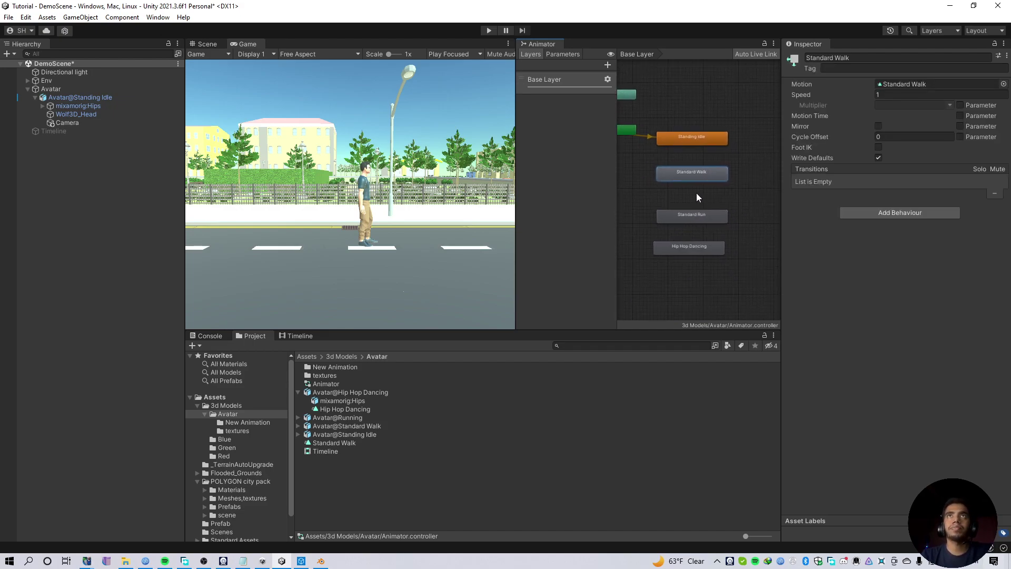
pyautogui.scroll(3, 712, 191)
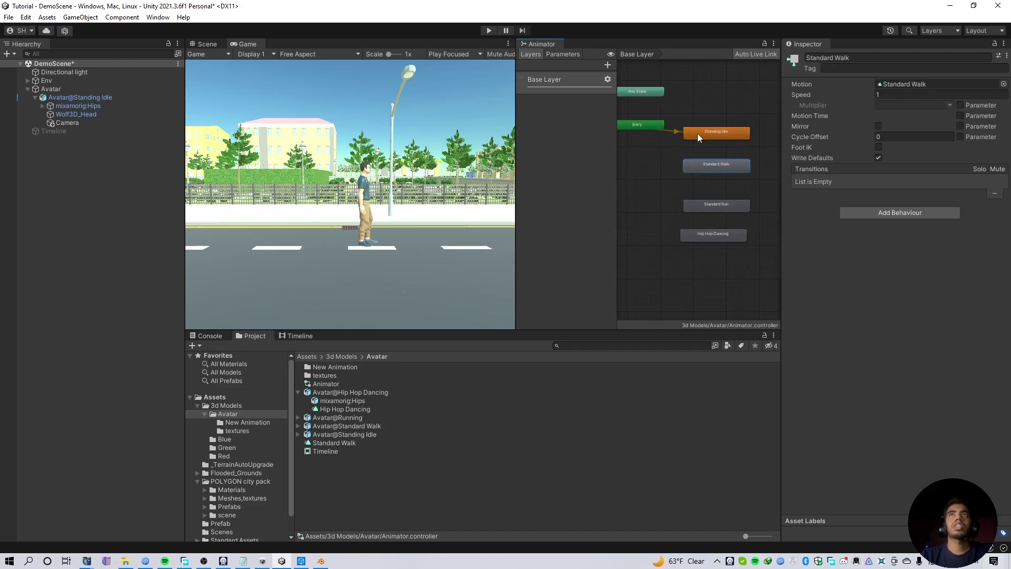
pyautogui.click(709, 134)
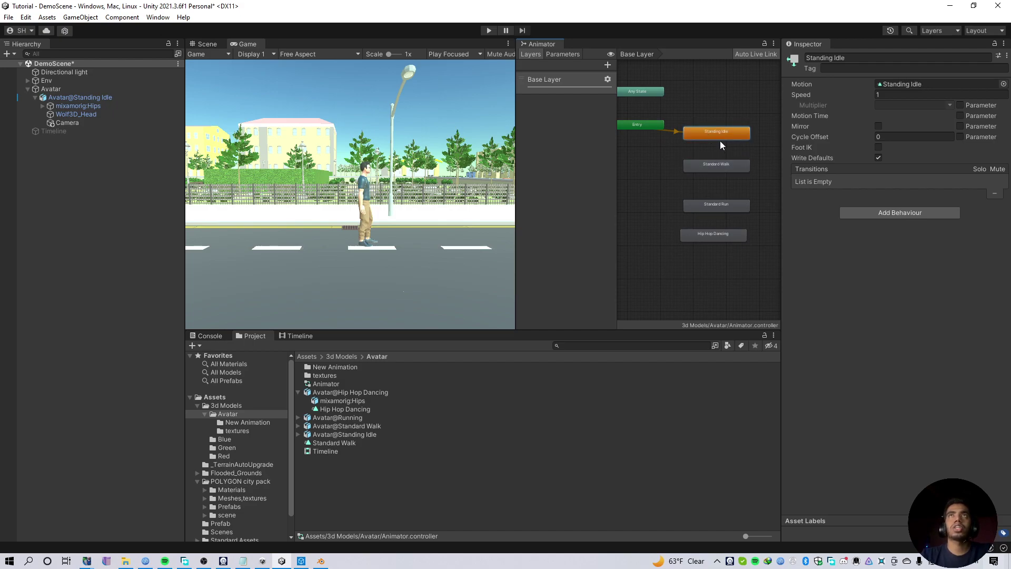
pyautogui.rightClick(714, 136)
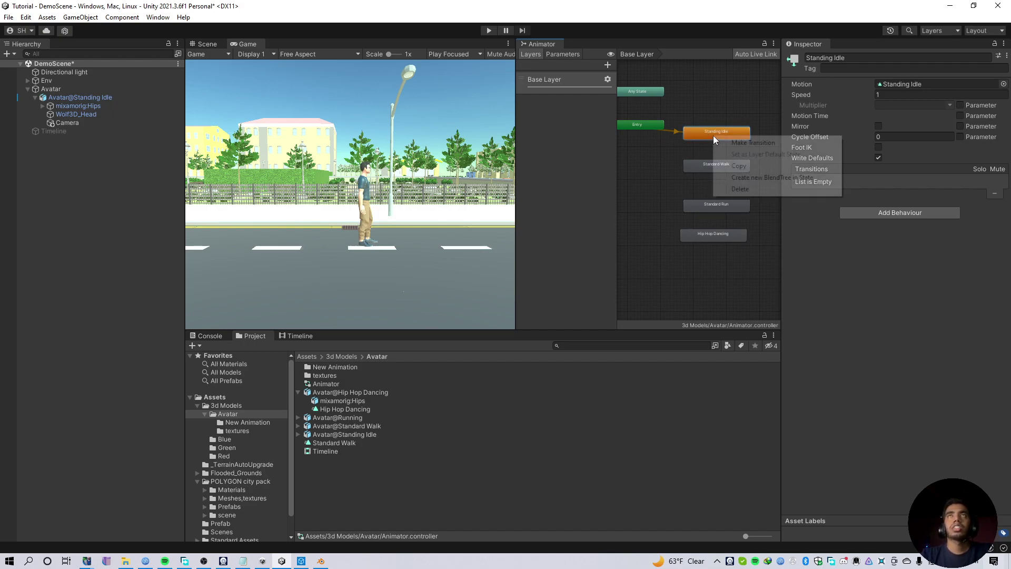
pyautogui.click(762, 143)
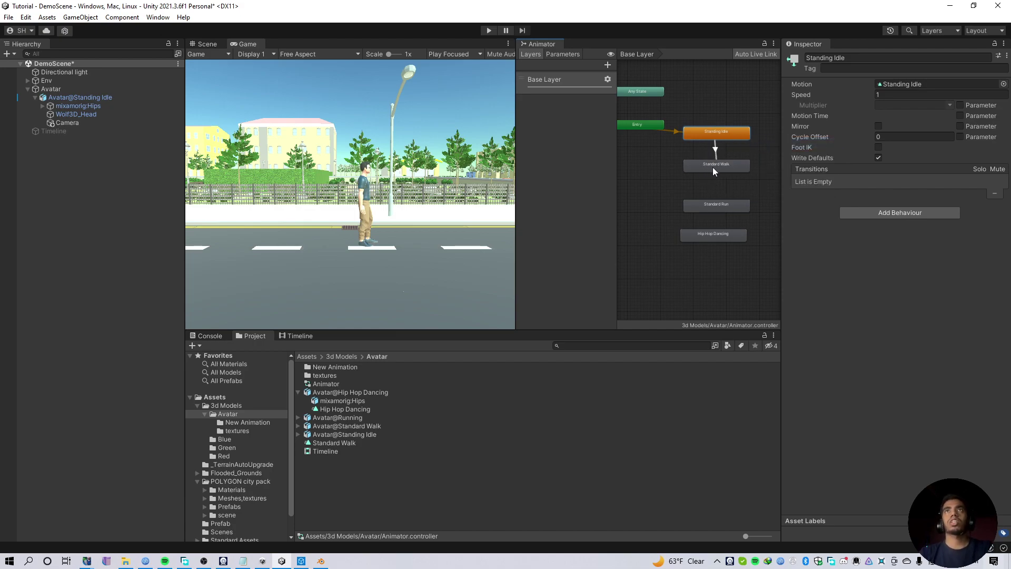
pyautogui.scroll(5, 712, 166)
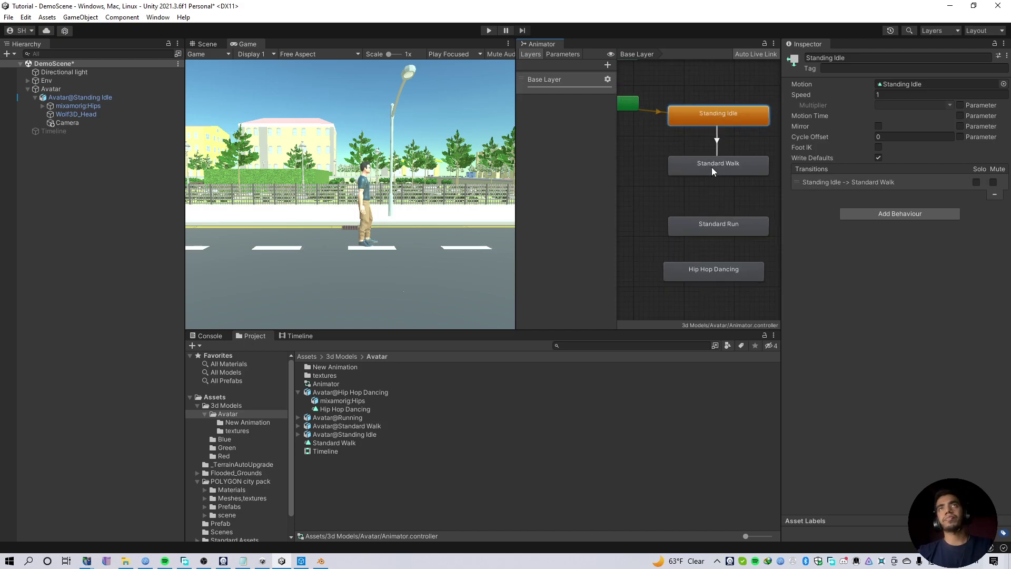
pyautogui.moveTo(692, 155)
pyautogui.mouseDown(button='middle')
pyautogui.moveTo(690, 145)
pyautogui.moveTo(705, 158)
pyautogui.mouseUp(button='middle')
pyautogui.click(690, 144)
# Step: Make a transition from Standard Walk to Standard Run
pyautogui.scroll(-2, 699, 156)
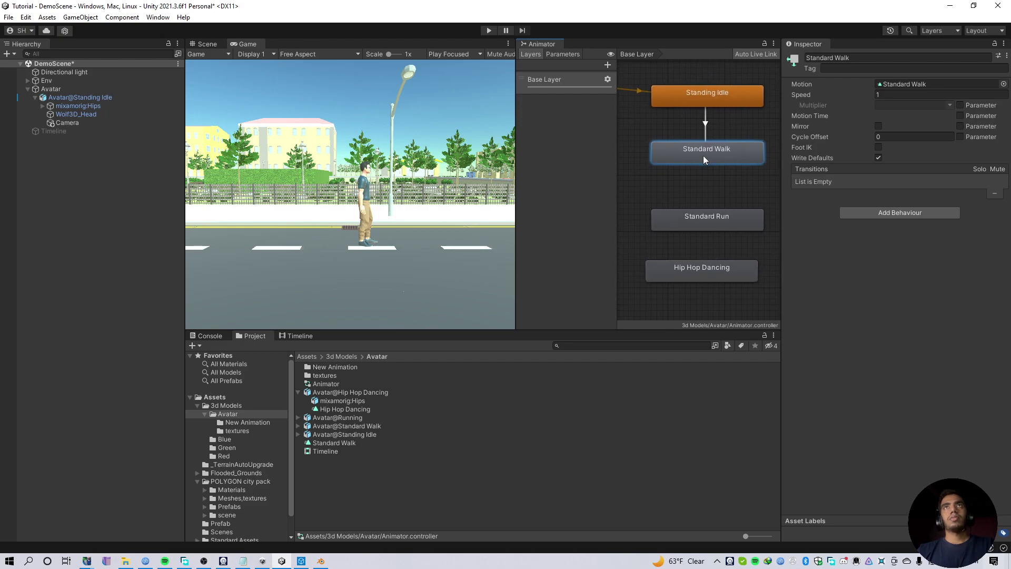
pyautogui.rightClick(706, 156)
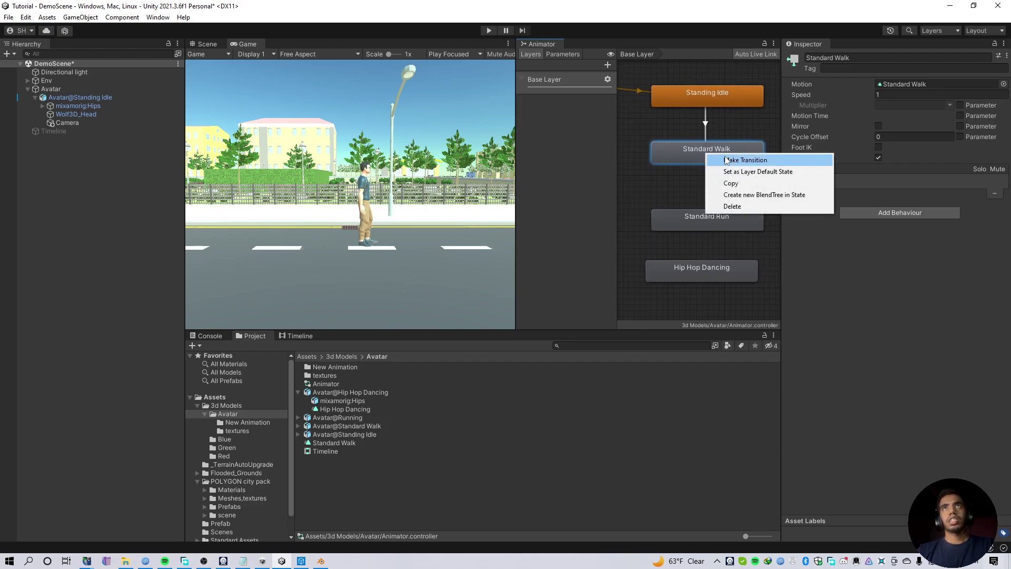
pyautogui.click(736, 160)
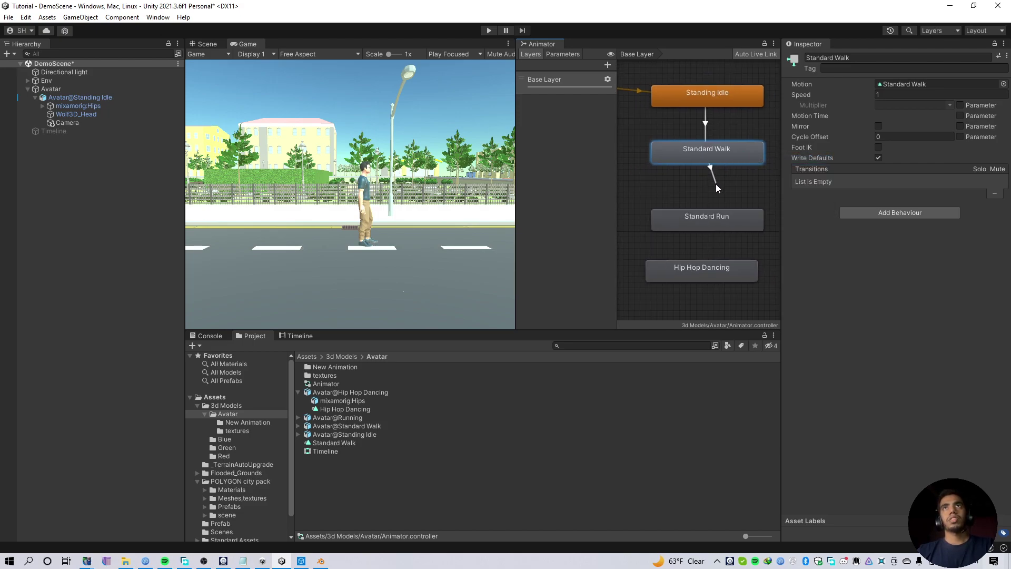
pyautogui.click(694, 217)
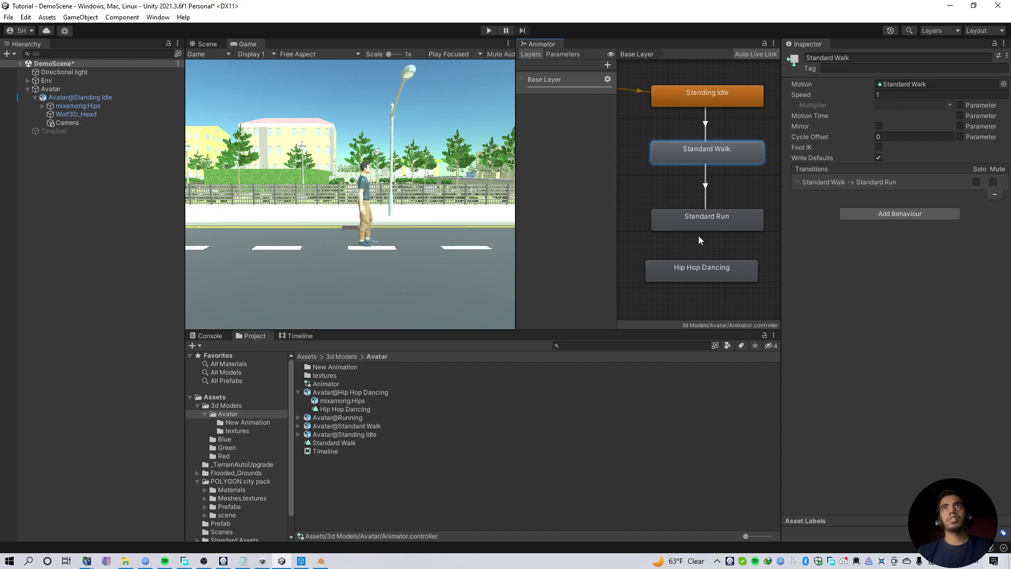
# Step: Make a transition from Standard Run to Hip Hop Dancing
pyautogui.click(697, 224)
pyautogui.rightClick(697, 223)
pyautogui.click(718, 228)
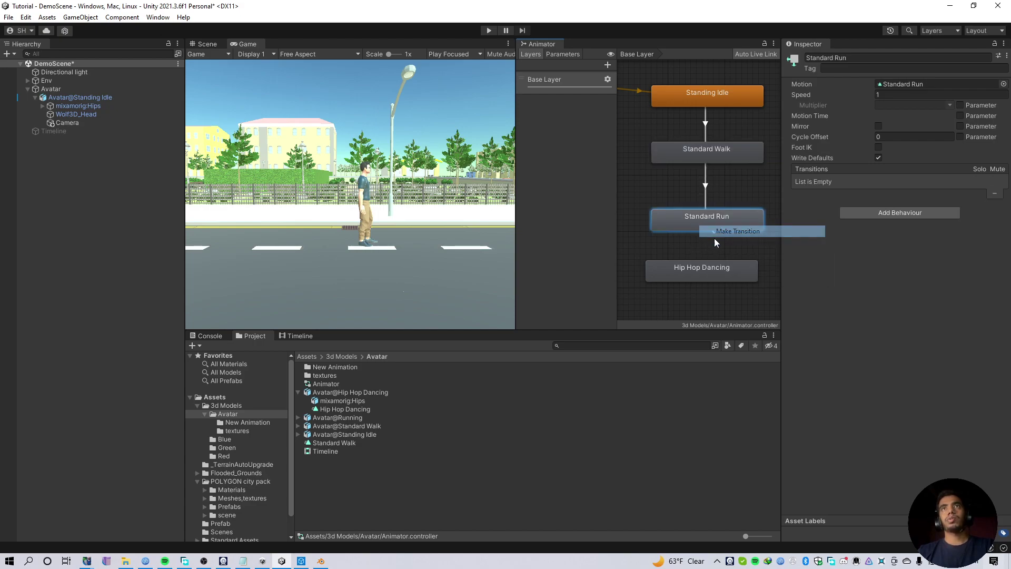
pyautogui.click(707, 277)
# Step: Make a transition from Hip Hop Dancing back to Standing Idle and move Standard Walk left
pyautogui.click(704, 276)
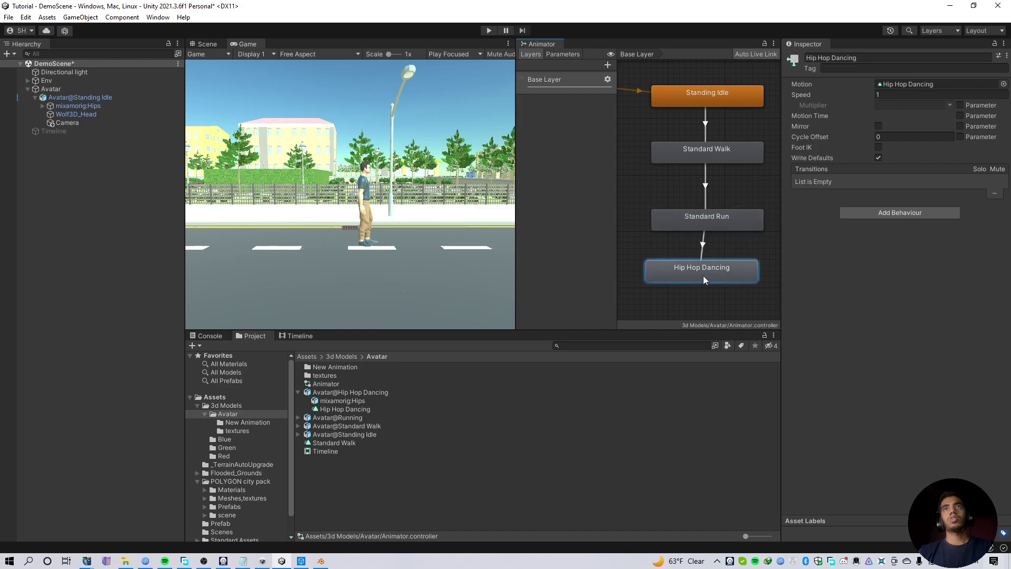
pyautogui.rightClick(718, 272)
pyautogui.click(760, 280)
pyautogui.click(734, 100)
pyautogui.scroll(-5, 734, 100)
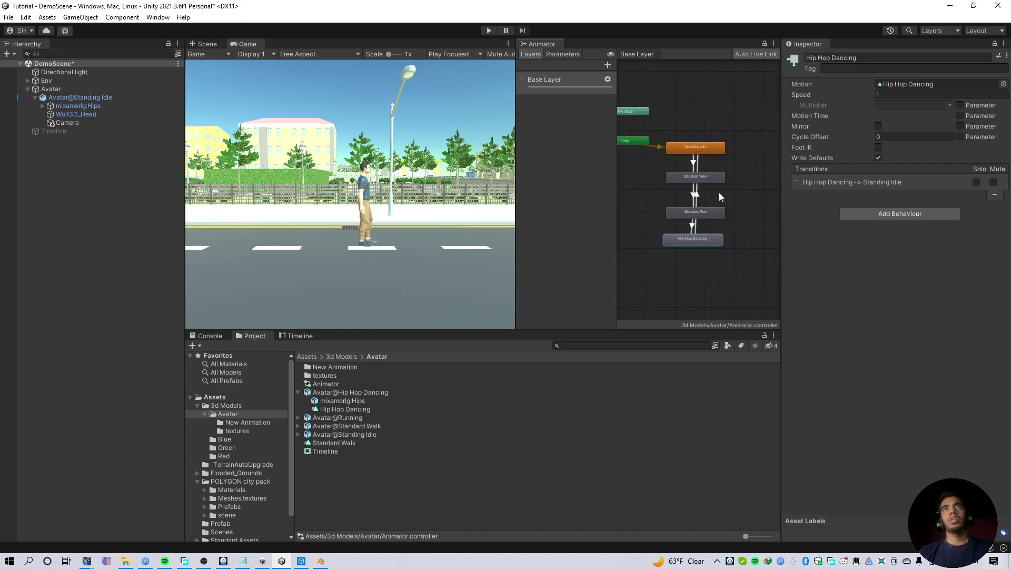
pyautogui.moveTo(701, 185); pyautogui.dragTo(619, 212)
# Step: Reposition Standard Run left and Hip Hop Dancing right so the transitions form a closed loop
pyautogui.moveTo(714, 236); pyautogui.dragTo(731, 235)
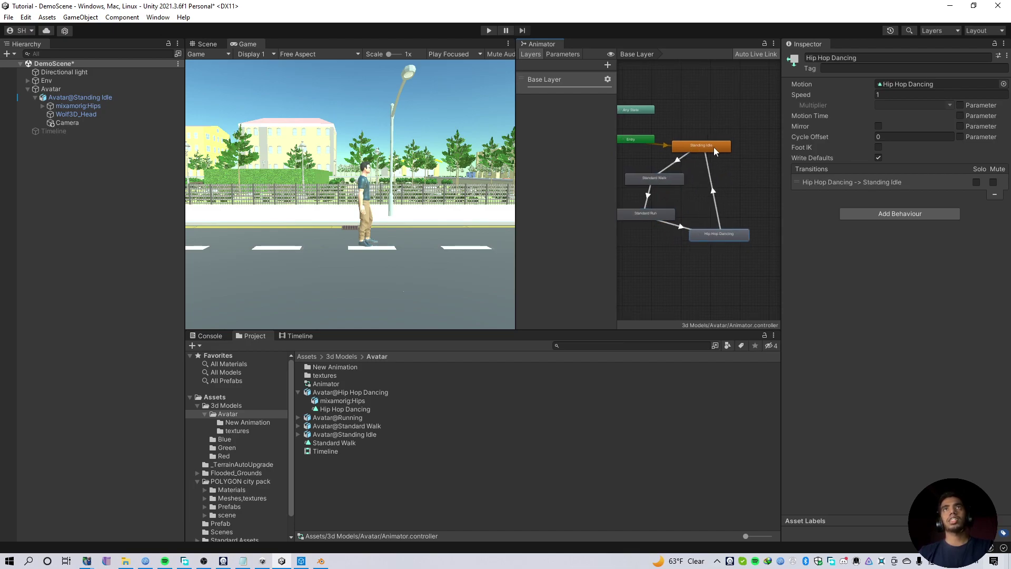
pyautogui.scroll(2, 713, 150)
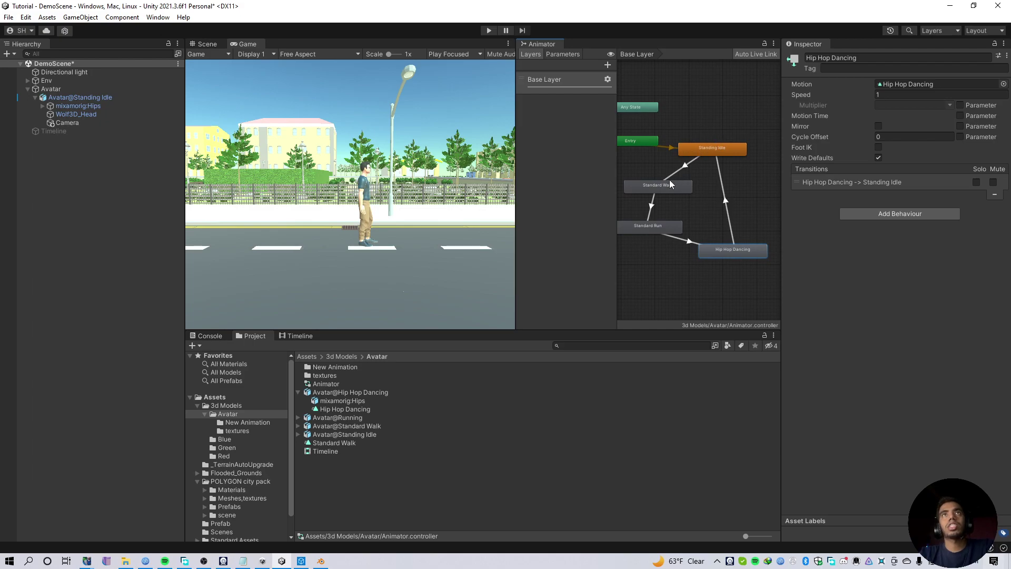
pyautogui.scroll(-3, 681, 185)
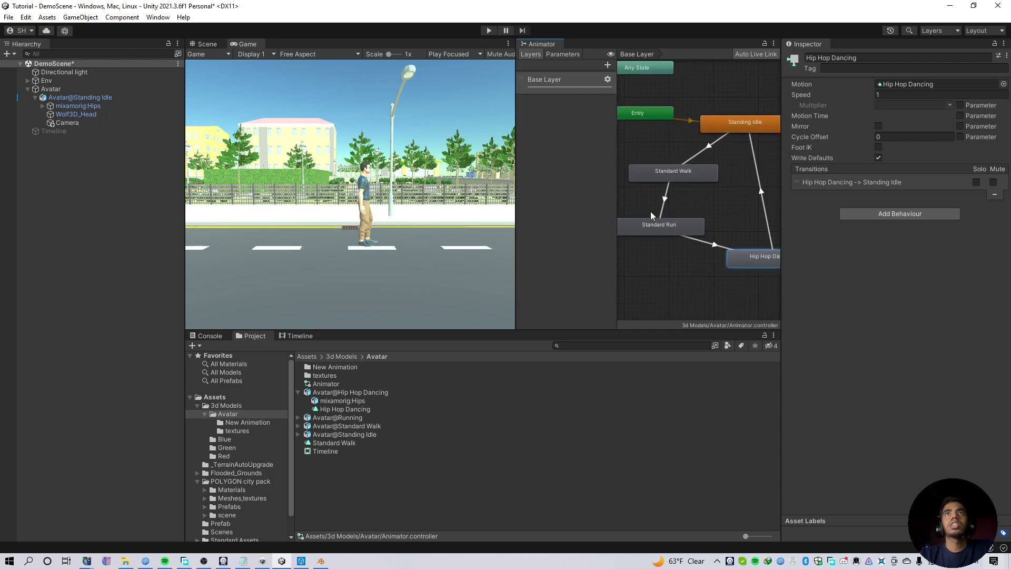
pyautogui.scroll(3, 646, 221)
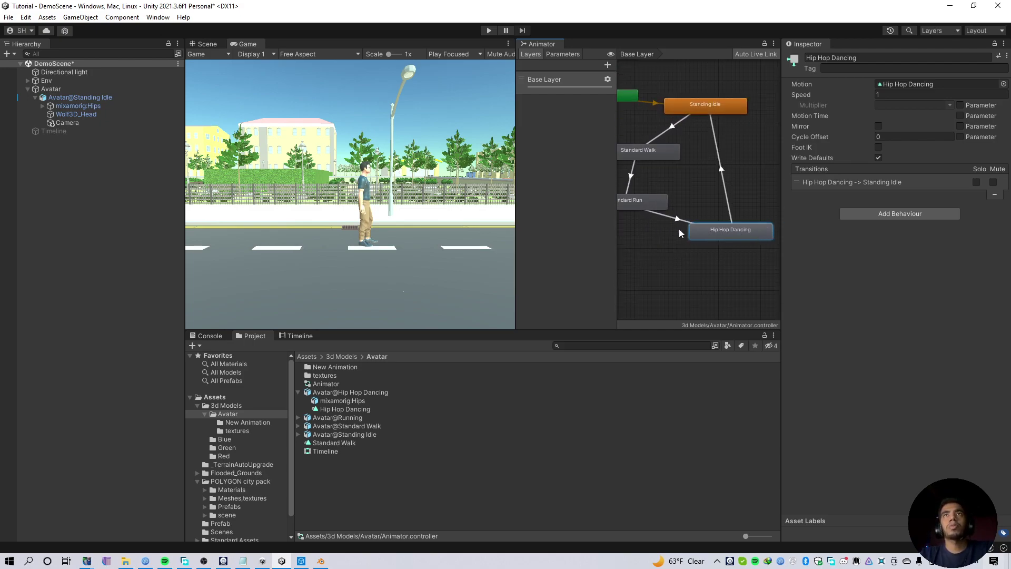
pyautogui.scroll(2, 709, 212)
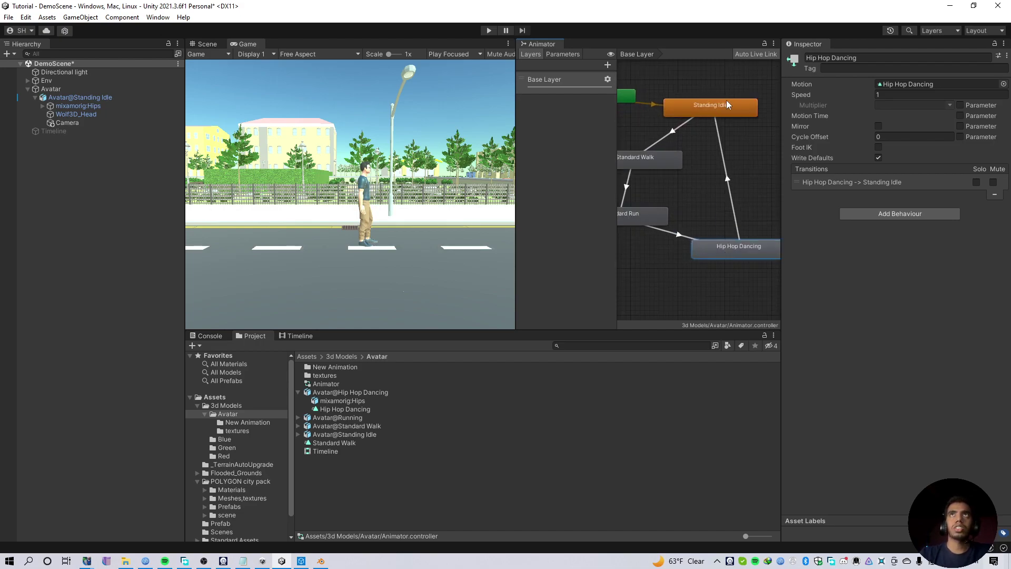
pyautogui.scroll(-3, 727, 181)
pyautogui.scroll(1, 726, 202)
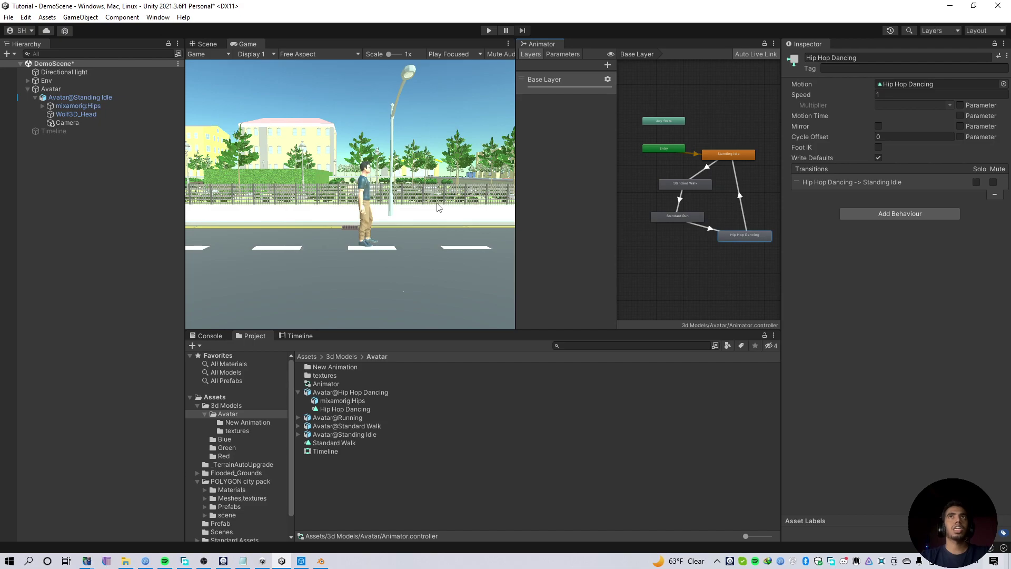
# Step: Enter Play mode and watch the avatar loop through Idle, Walk, Run and Hip Hop Dancing
pyautogui.click(489, 30)
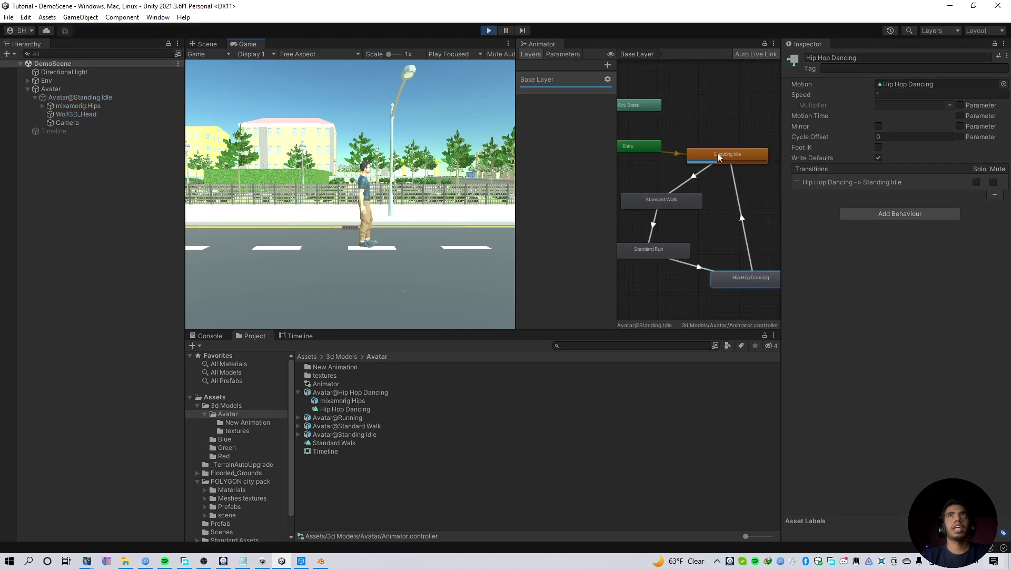
pyautogui.scroll(-2, 760, 173)
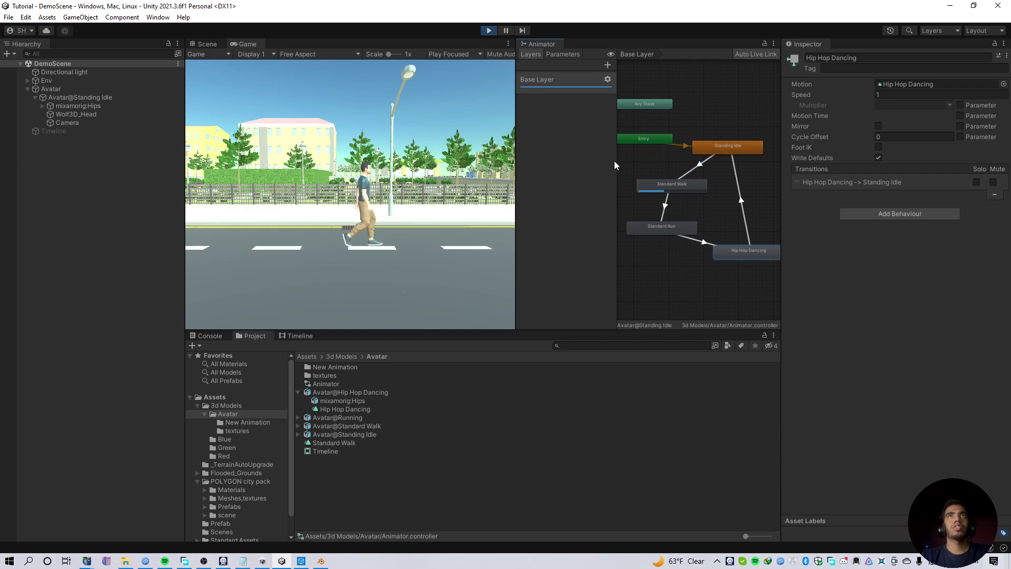
pyautogui.moveTo(615, 160); pyautogui.dragTo(567, 169)
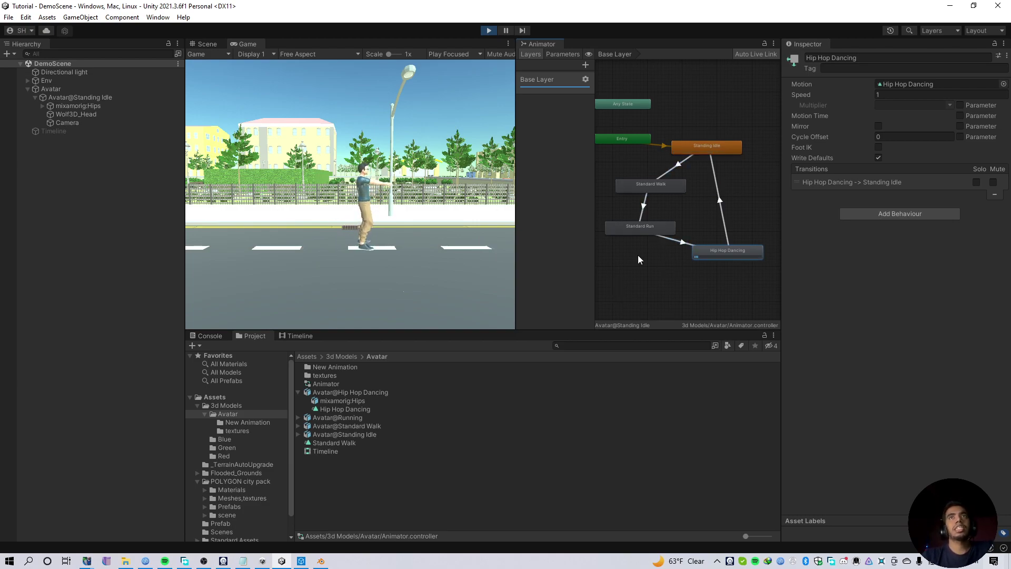
# Step: Show the Animator's empty Parameters list, widen it, and deselect the Hip Hop Dancing state
pyautogui.click(565, 53)
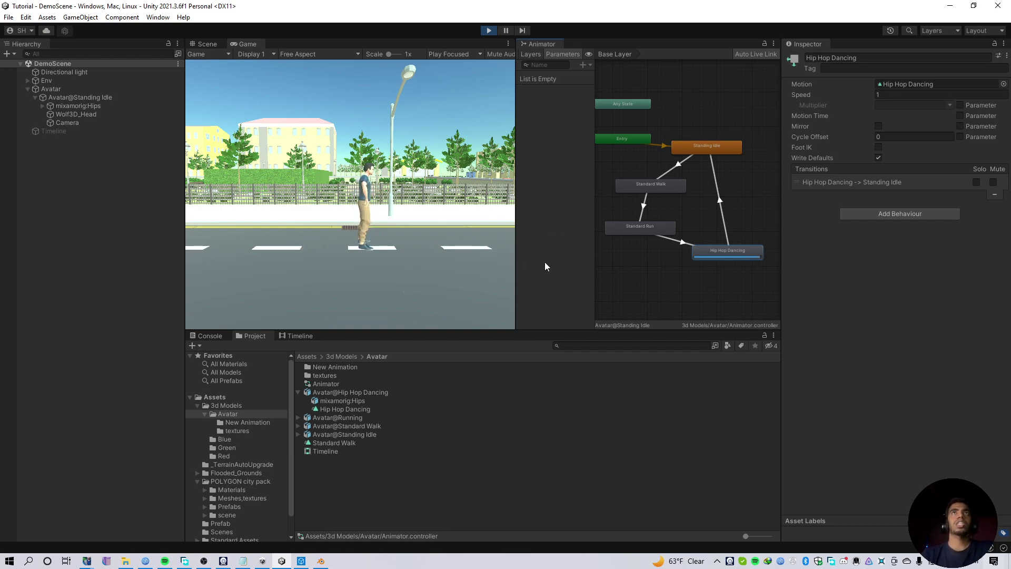
pyautogui.moveTo(595, 163); pyautogui.dragTo(579, 182)
pyautogui.click(577, 190)
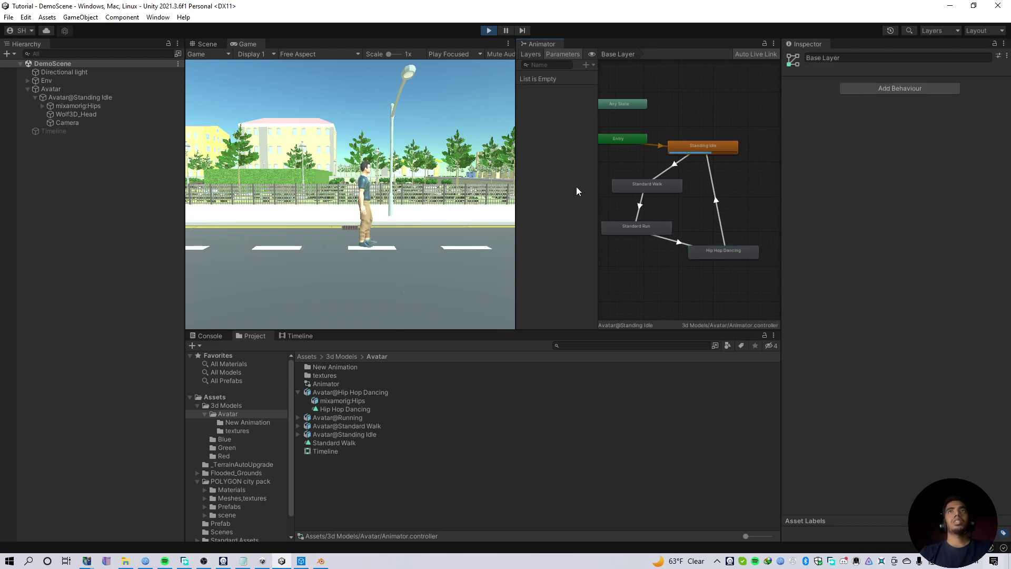